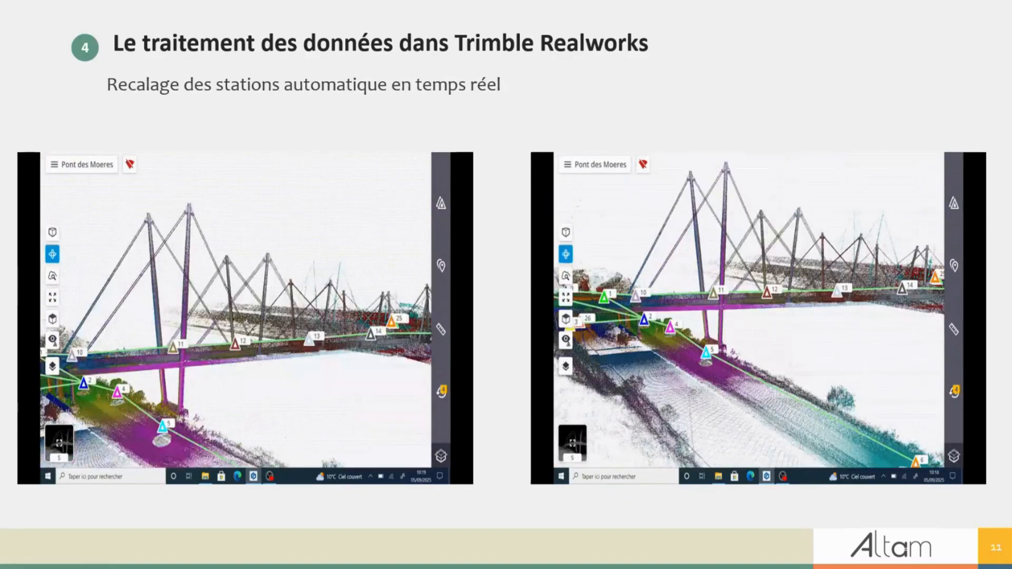
{"action": "key", "text": "Right"}
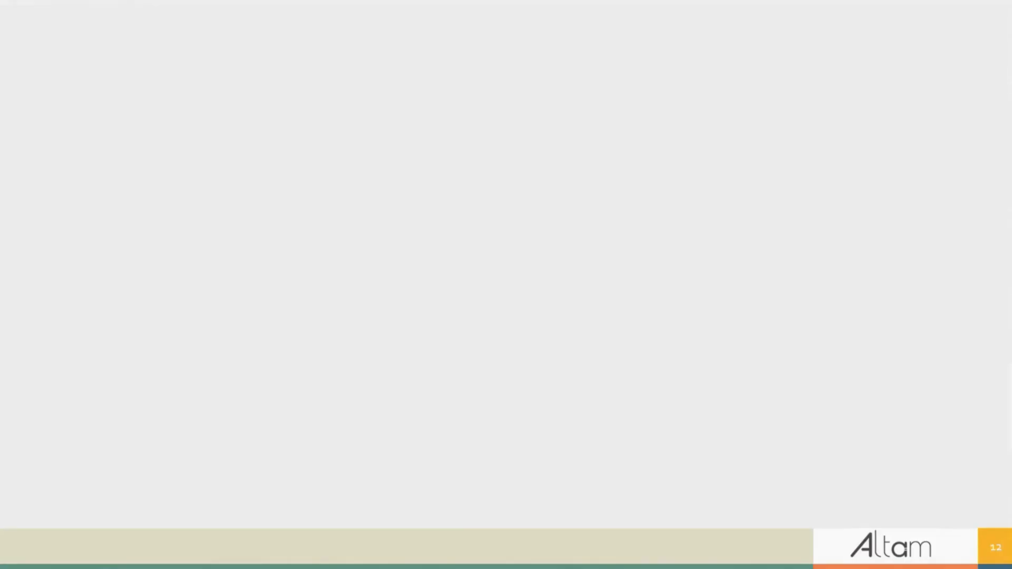
{"action": "key", "text": "Left"}
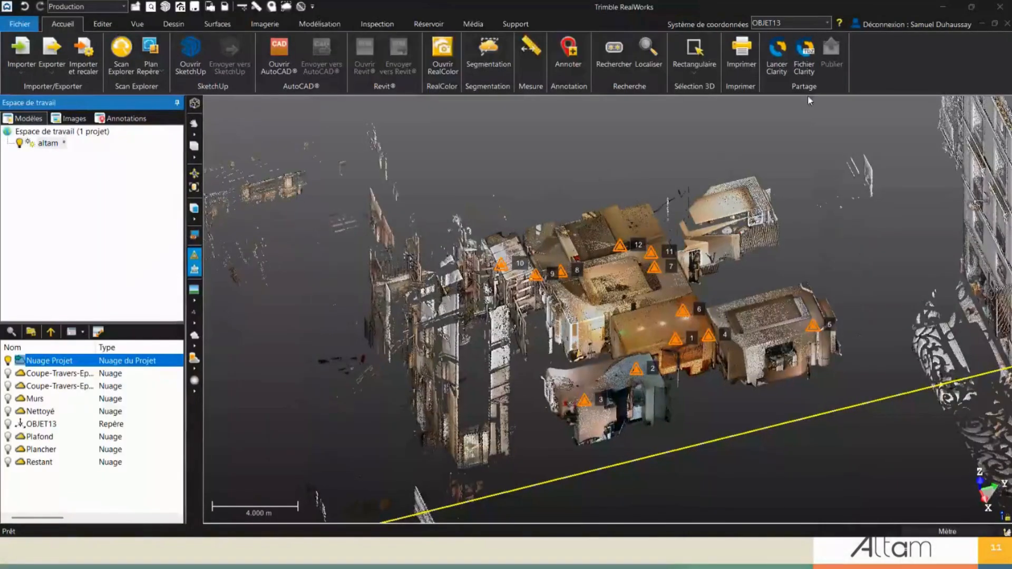
{"action": "scroll", "coordinate": [714, 432], "scroll_direction": "down", "scroll_amount": 2}
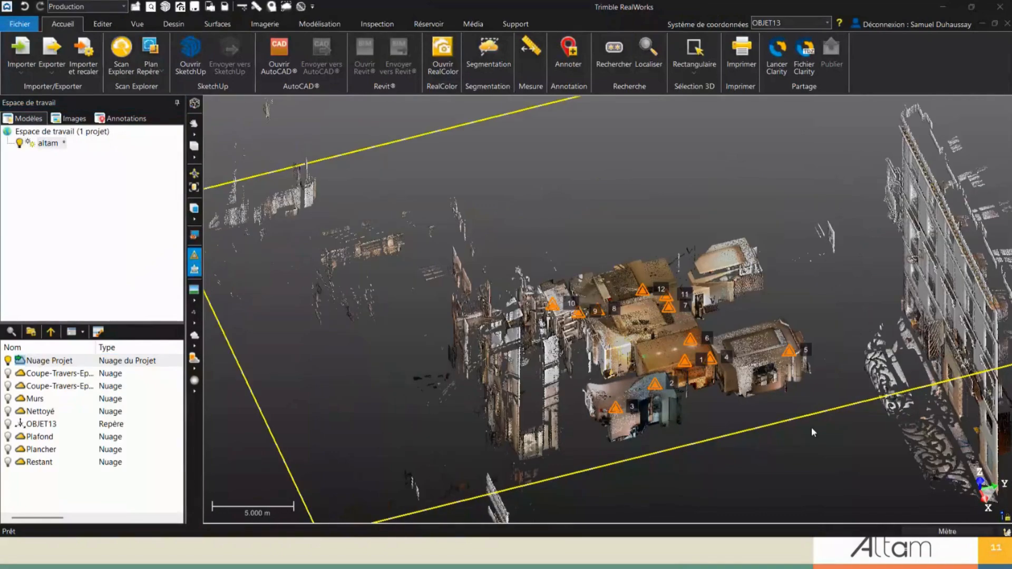
{"action": "scroll", "coordinate": [782, 429], "scroll_direction": "down", "scroll_amount": 2}
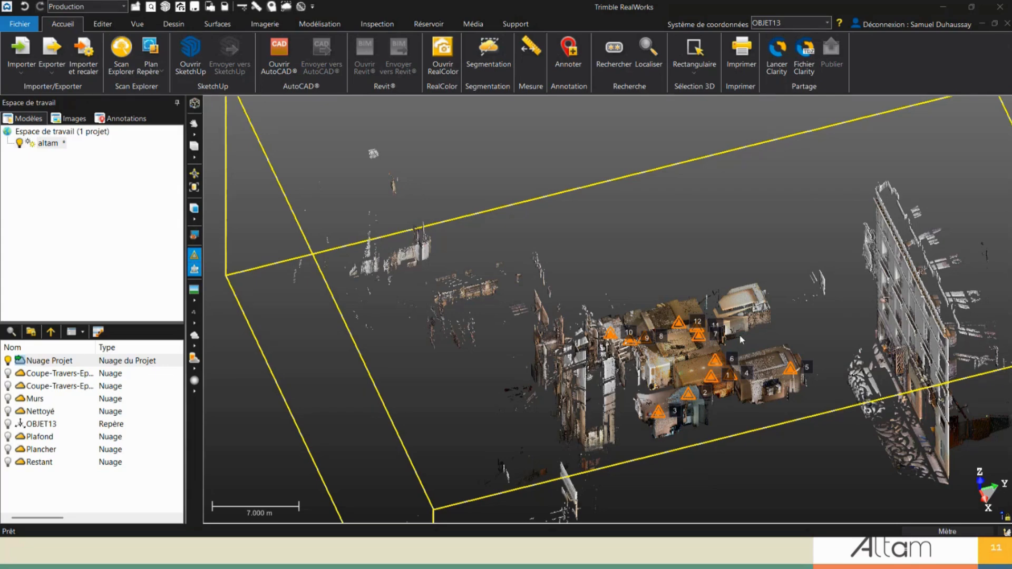
{"action": "middle_click_drag", "start_coordinate": [708, 373], "coordinate": [606, 331]}
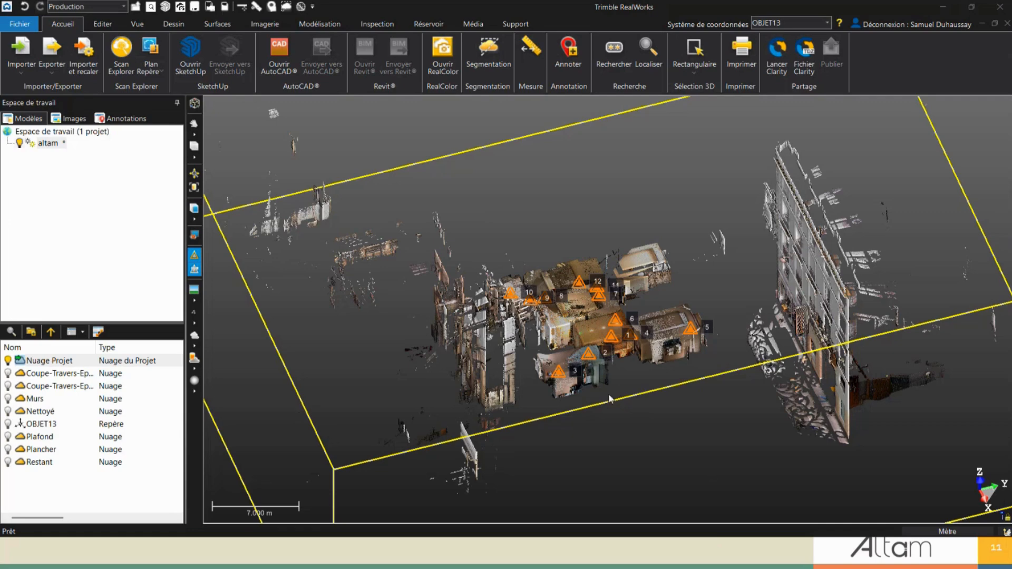
{"action": "left_click_drag", "start_coordinate": [538, 340], "coordinate": [627, 311]}
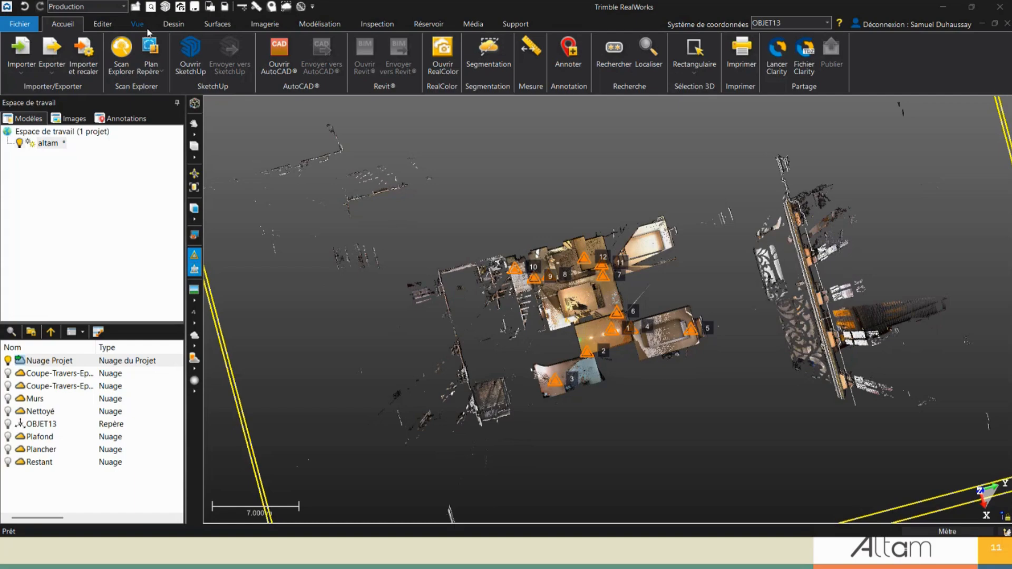
{"action": "left_click_drag", "start_coordinate": [521, 346], "coordinate": [614, 395]}
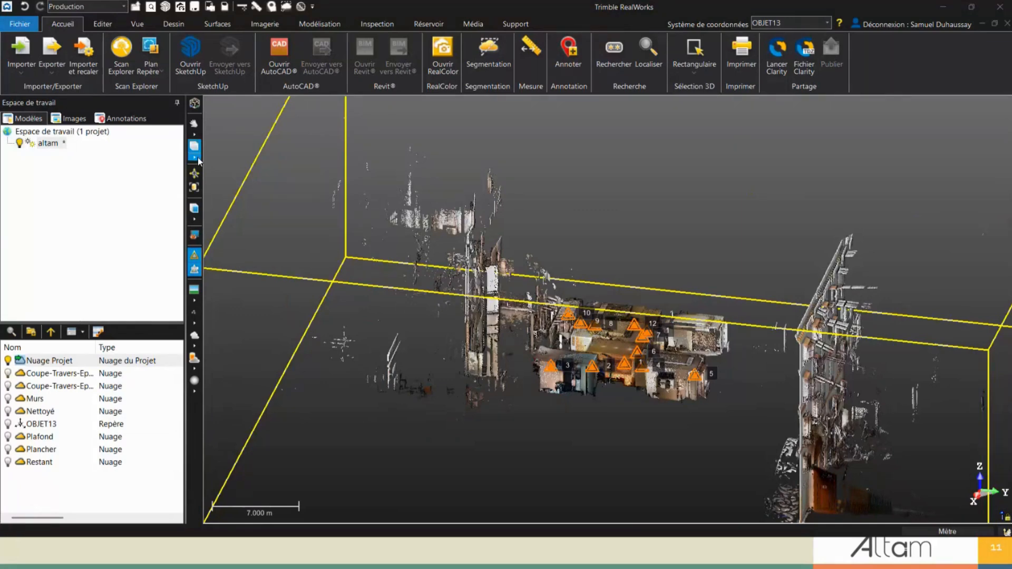
Switch the point cloud to the top view and generate a key plan (Plan Repère) from the displayed cloud
{"action": "left_click", "coordinate": [195, 219]}
{"action": "left_click", "coordinate": [231, 280]}
{"action": "middle_click_drag", "start_coordinate": [659, 391], "coordinate": [647, 316]}
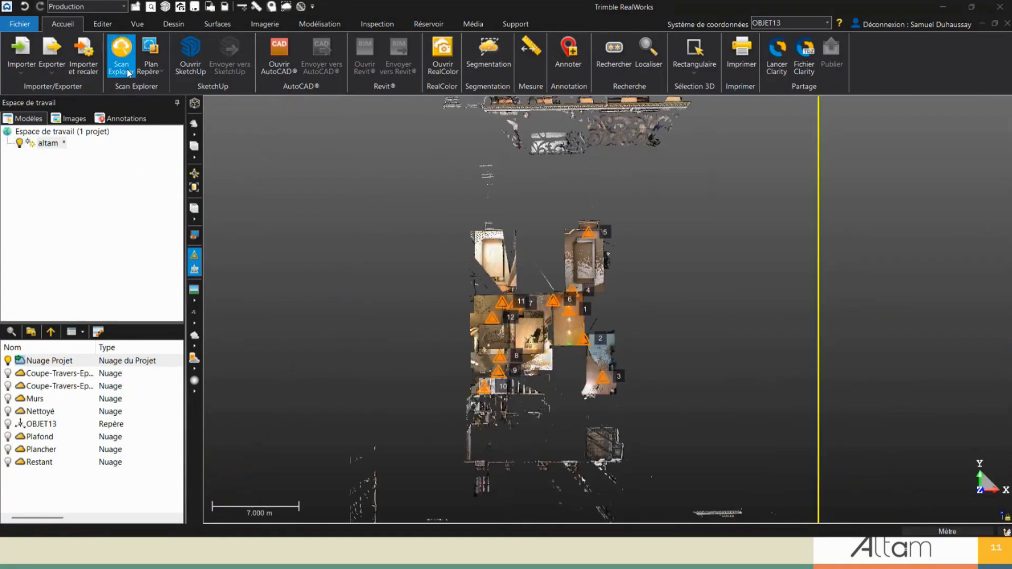
{"action": "left_click", "coordinate": [152, 69]}
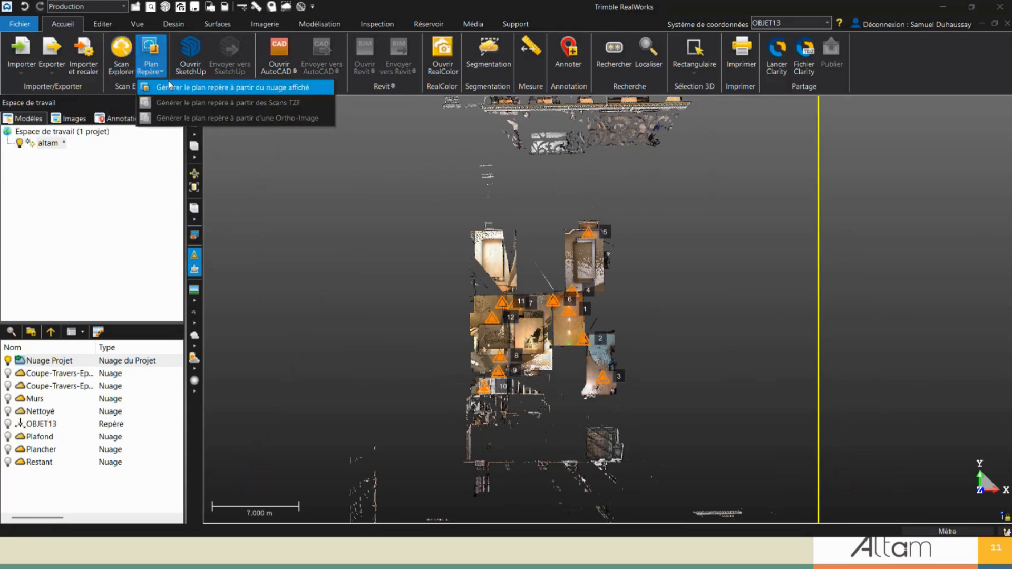
{"action": "left_click", "coordinate": [169, 86]}
Launch Scan Explorer, look around the panorama of station 1, then move to station 5 and look around its room
{"action": "left_click", "coordinate": [119, 53]}
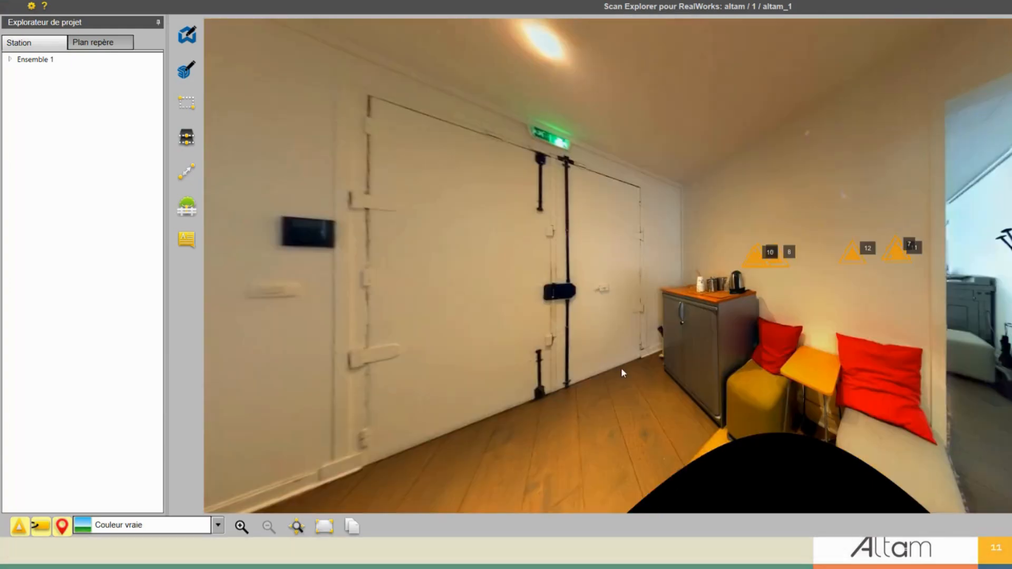
{"action": "left_click_drag", "start_coordinate": [621, 368], "coordinate": [962, 361]}
{"action": "mouse_move", "coordinate": [727, 225]}
{"action": "left_mouse_down"}
{"action": "mouse_move", "coordinate": [819, 216]}
{"action": "mouse_move", "coordinate": [1011, 235]}
{"action": "left_mouse_up"}
{"action": "left_click_drag", "start_coordinate": [521, 269], "coordinate": [733, 275]}
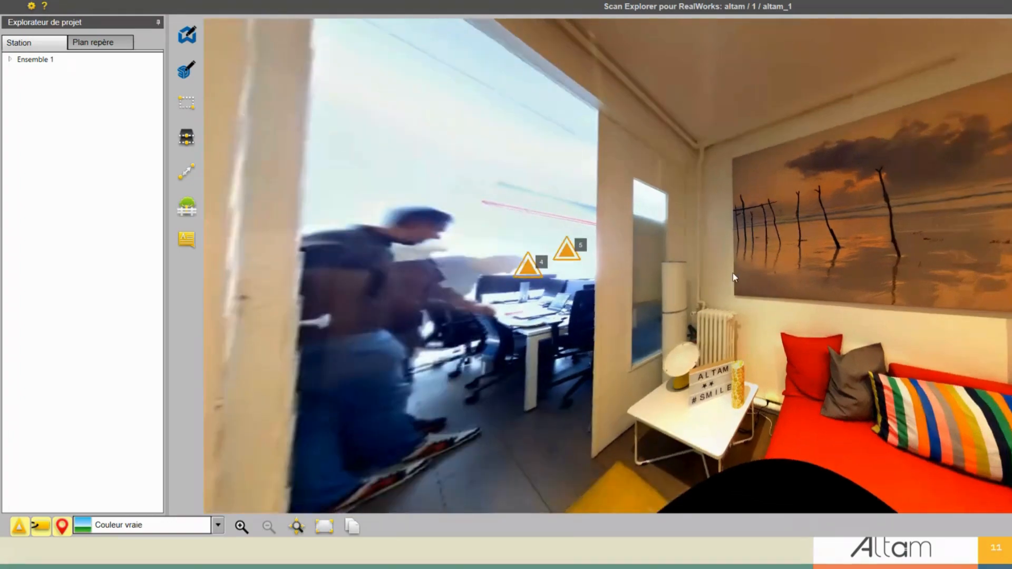
{"action": "left_click", "coordinate": [569, 252]}
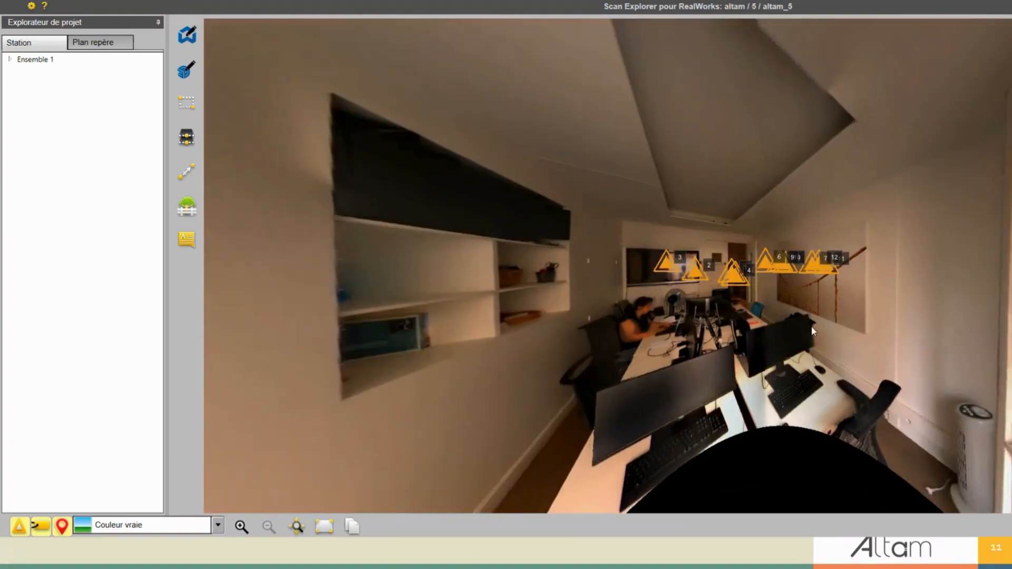
{"action": "left_click_drag", "start_coordinate": [811, 326], "coordinate": [592, 343]}
{"action": "left_click_drag", "start_coordinate": [729, 338], "coordinate": [659, 335]}
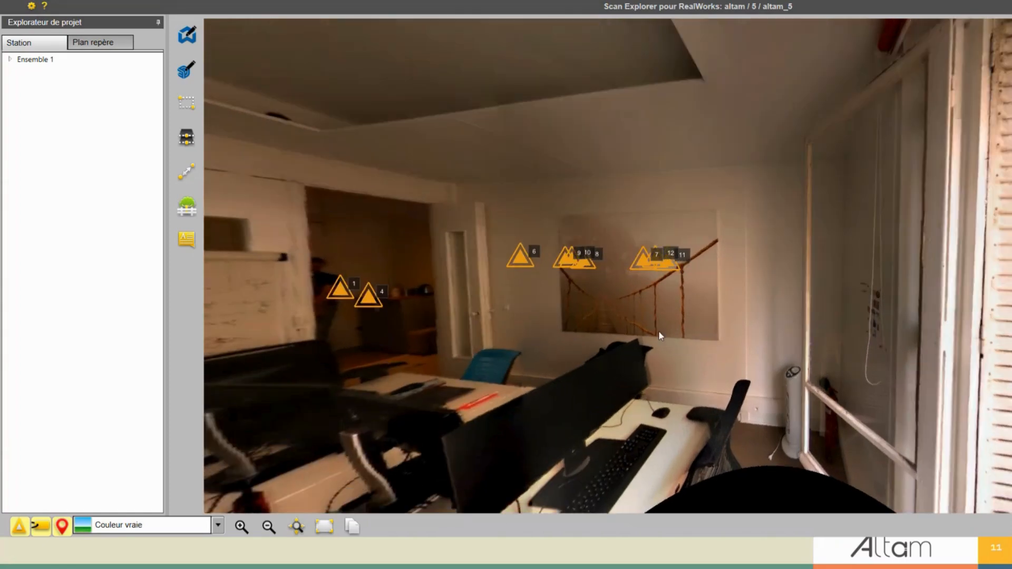
Show the project's key plans in Scan Explorer and enter station 2 from its marker on the plan
{"action": "left_click", "coordinate": [112, 45]}
{"action": "left_click", "coordinate": [49, 154]}
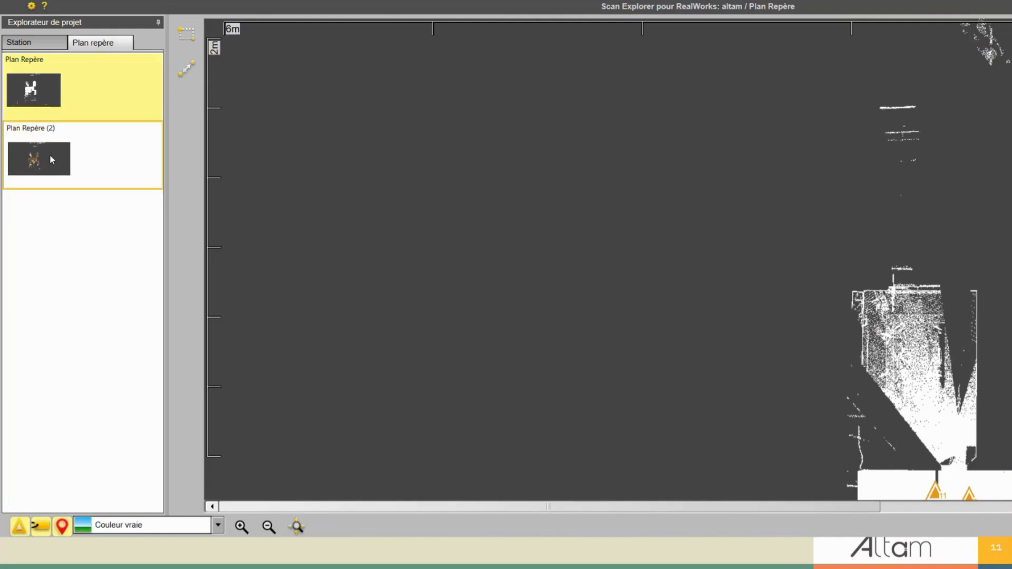
{"action": "scroll", "coordinate": [855, 340], "scroll_direction": "up", "scroll_amount": 5}
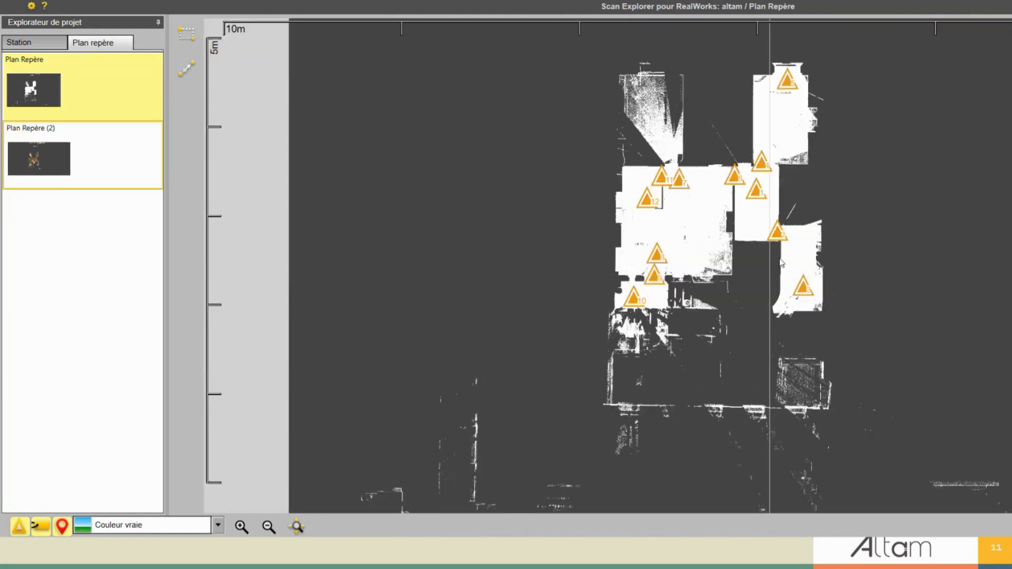
{"action": "double_click", "coordinate": [779, 235]}
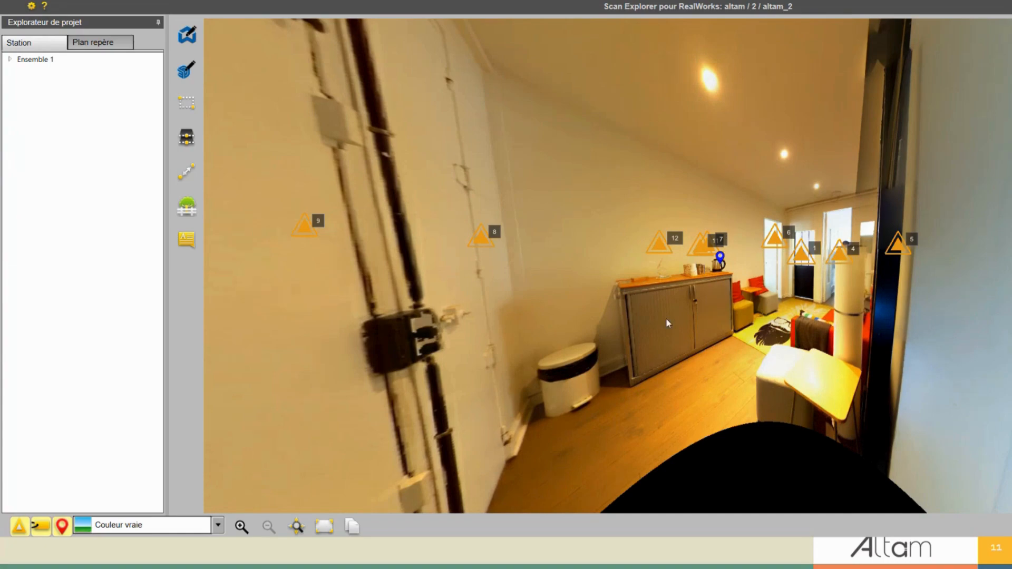
Measure the vertical floor-to-ceiling distance in the panorama of station 2, then leave the measuring tool
{"action": "left_click", "coordinate": [188, 173]}
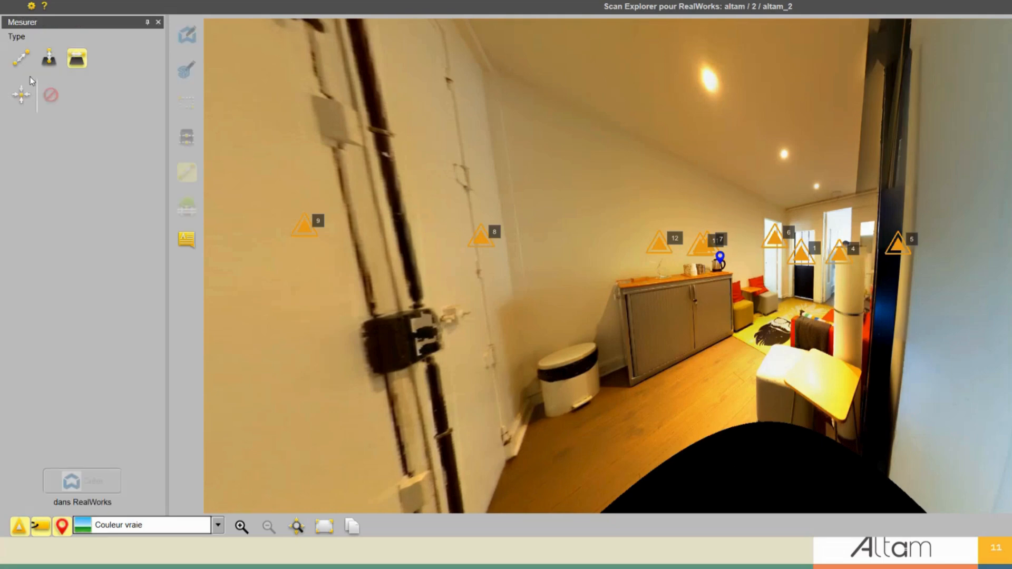
{"action": "left_click", "coordinate": [797, 143]}
{"action": "left_click", "coordinate": [721, 380]}
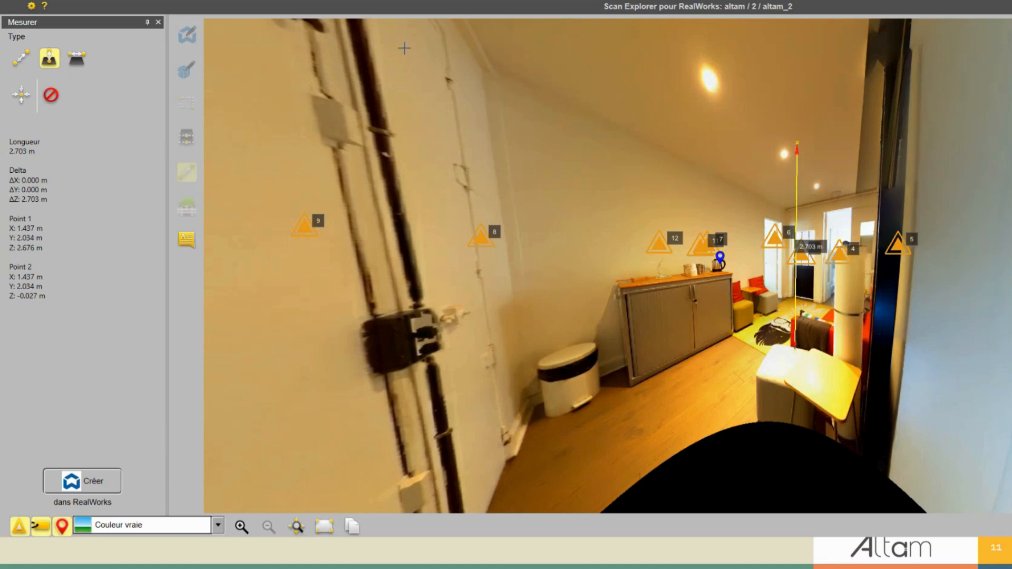
{"action": "left_click", "coordinate": [158, 21]}
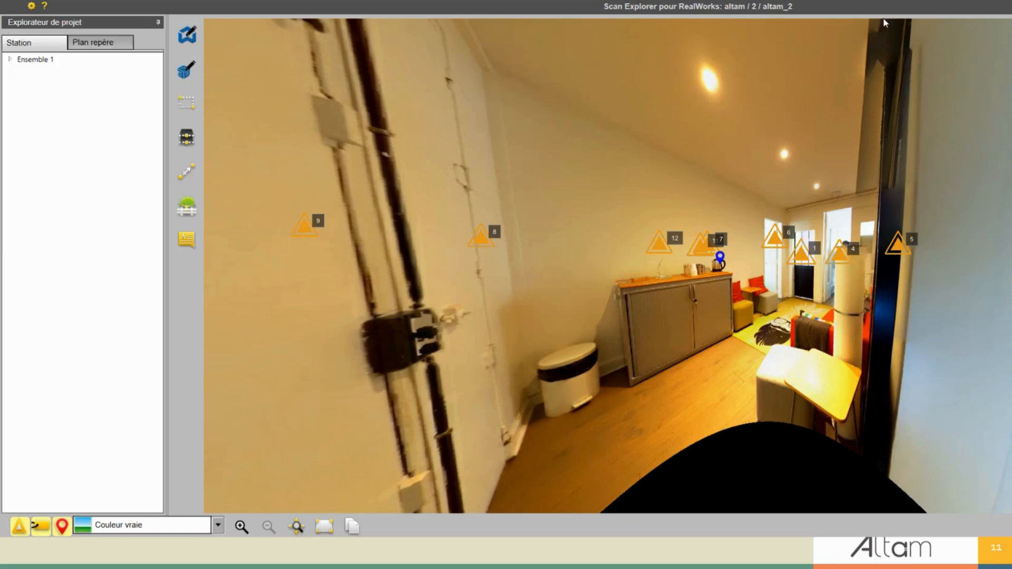
Close Scan Explorer, return to the project's models and select the project cloud Nuage Projet
{"action": "left_click_drag", "start_coordinate": [884, 9], "coordinate": [762, 170]}
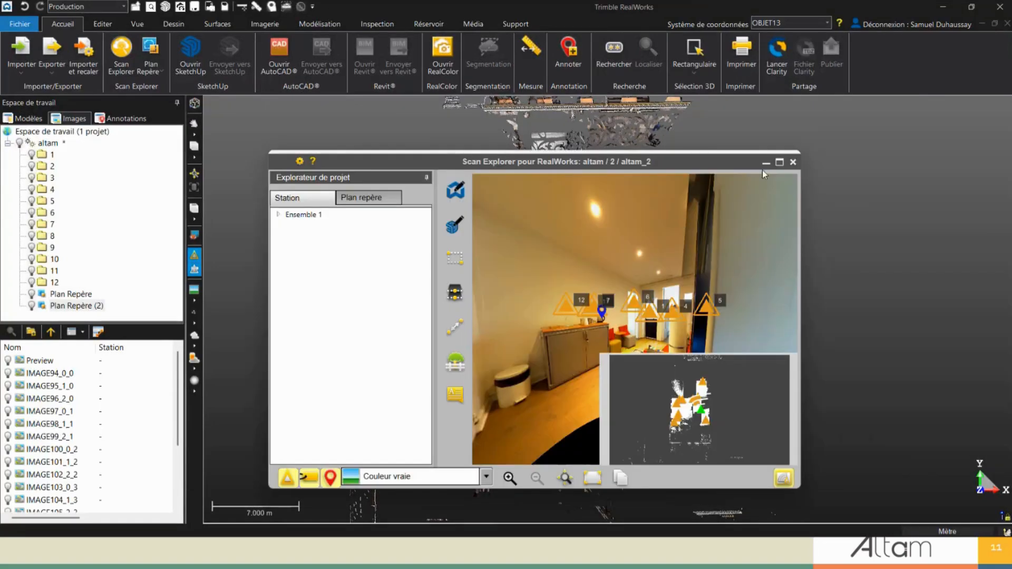
{"action": "left_click", "coordinate": [792, 162]}
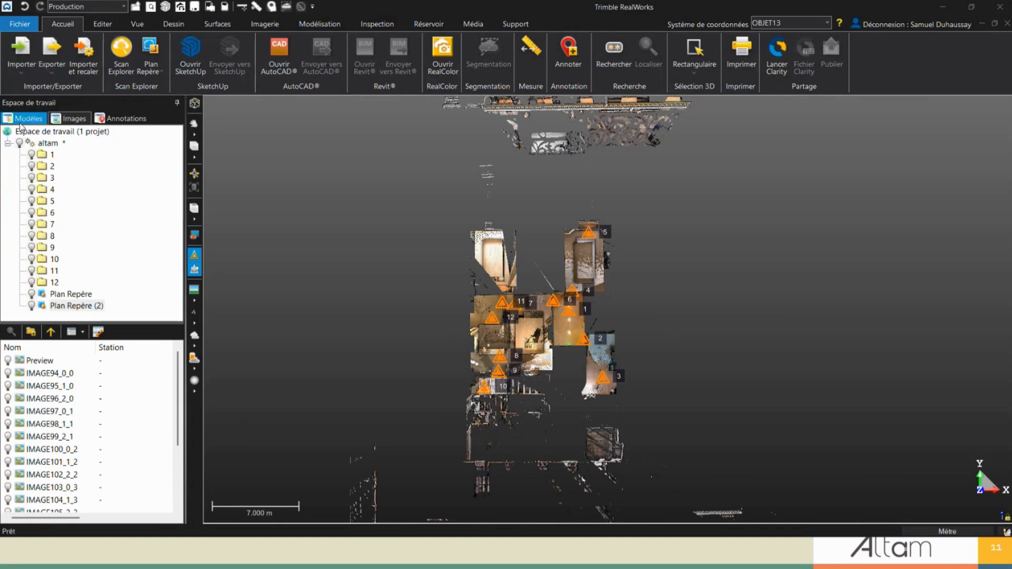
{"action": "left_click", "coordinate": [125, 118]}
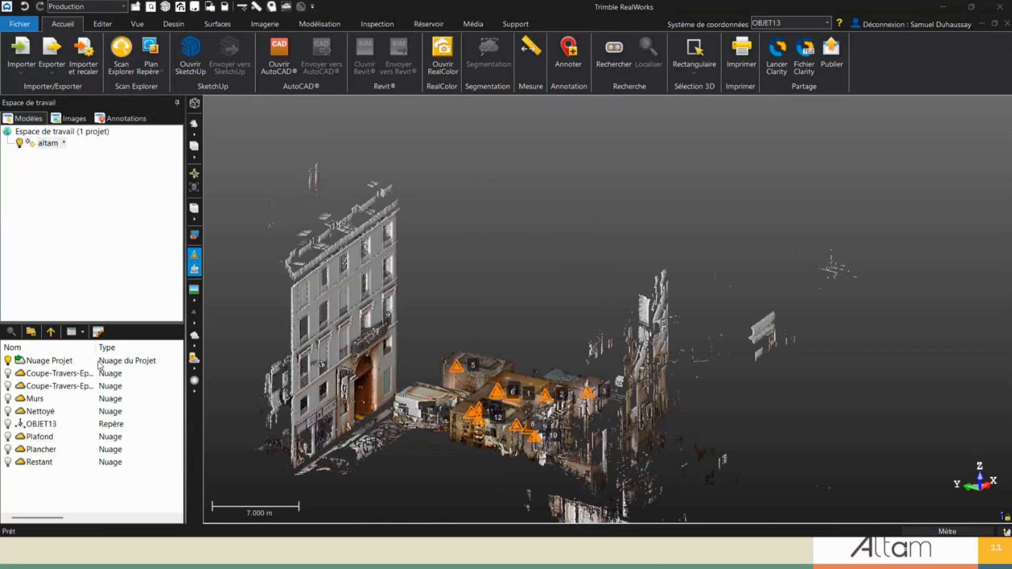
{"action": "left_click", "coordinate": [107, 364]}
{"action": "left_click_drag", "start_coordinate": [272, 282], "coordinate": [353, 309]}
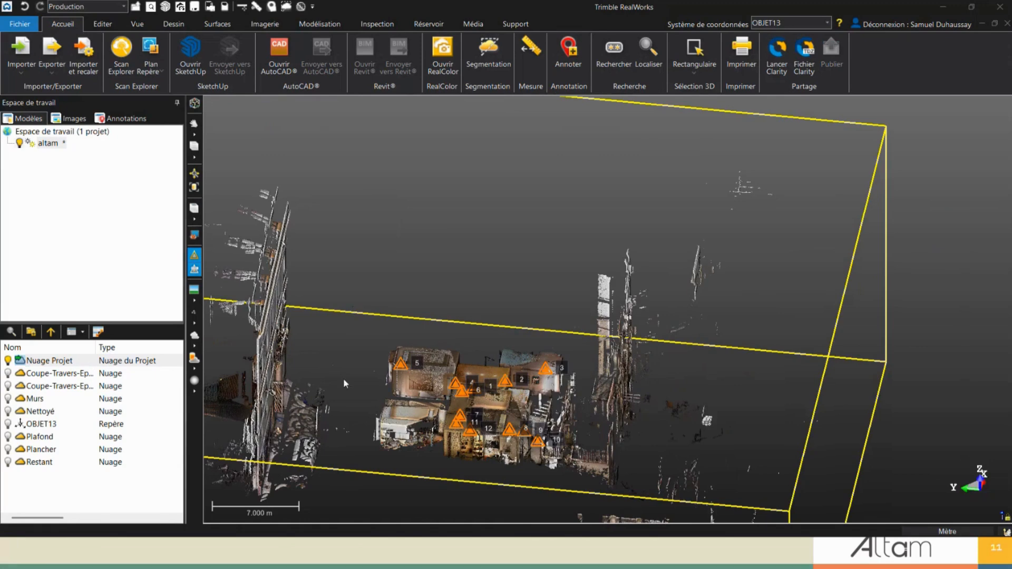
{"action": "left_click_drag", "start_coordinate": [349, 382], "coordinate": [432, 414]}
{"action": "scroll", "coordinate": [431, 415], "scroll_direction": "up", "scroll_amount": 3}
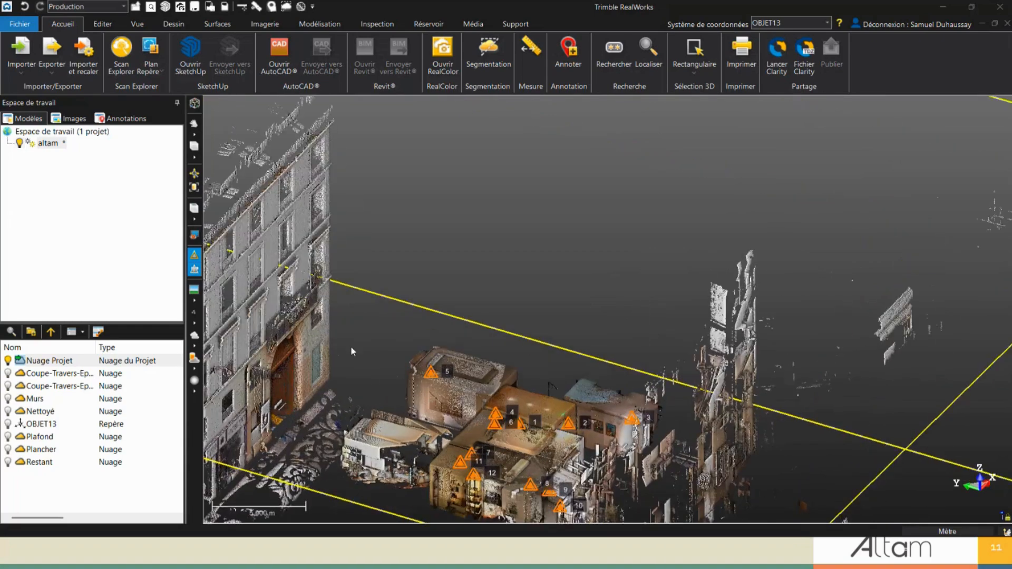
{"action": "left_click_drag", "start_coordinate": [269, 351], "coordinate": [308, 491]}
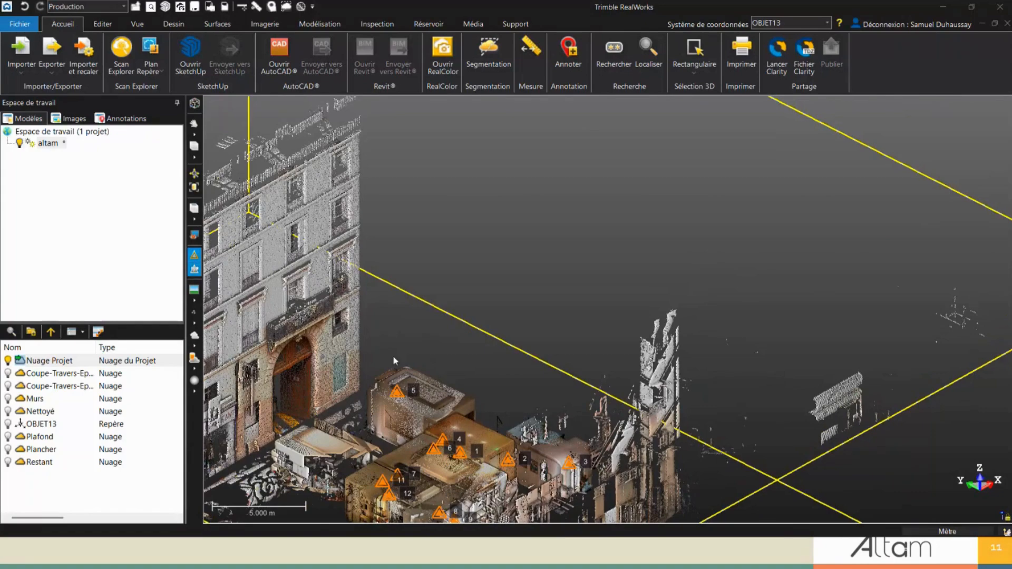
In top view, segment the project cloud with a polygonal fence around the scanned rooms and keep only the points inside
{"action": "left_click", "coordinate": [194, 209]}
{"action": "middle_click_drag", "start_coordinate": [581, 323], "coordinate": [565, 210]}
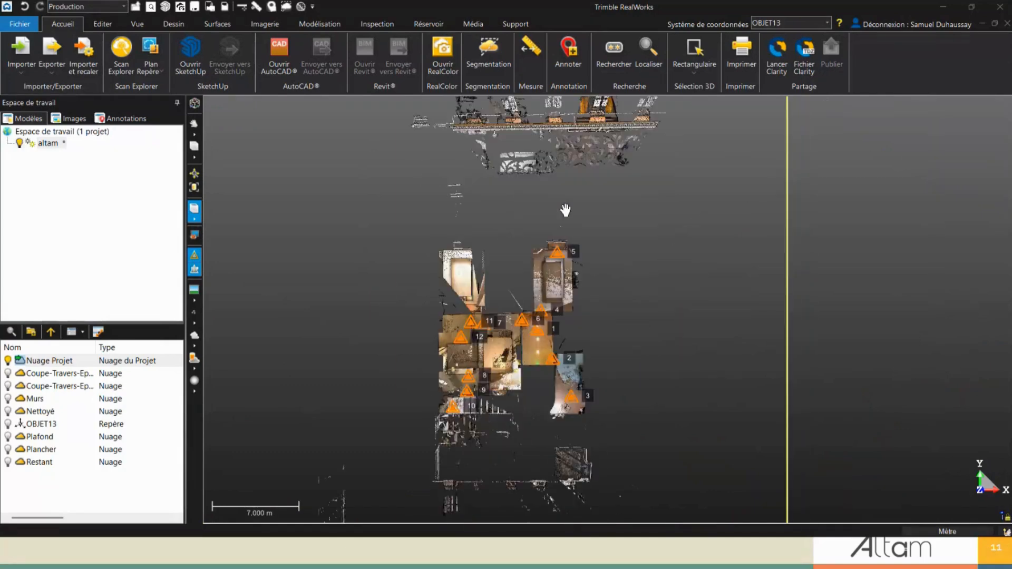
{"action": "left_click", "coordinate": [497, 48]}
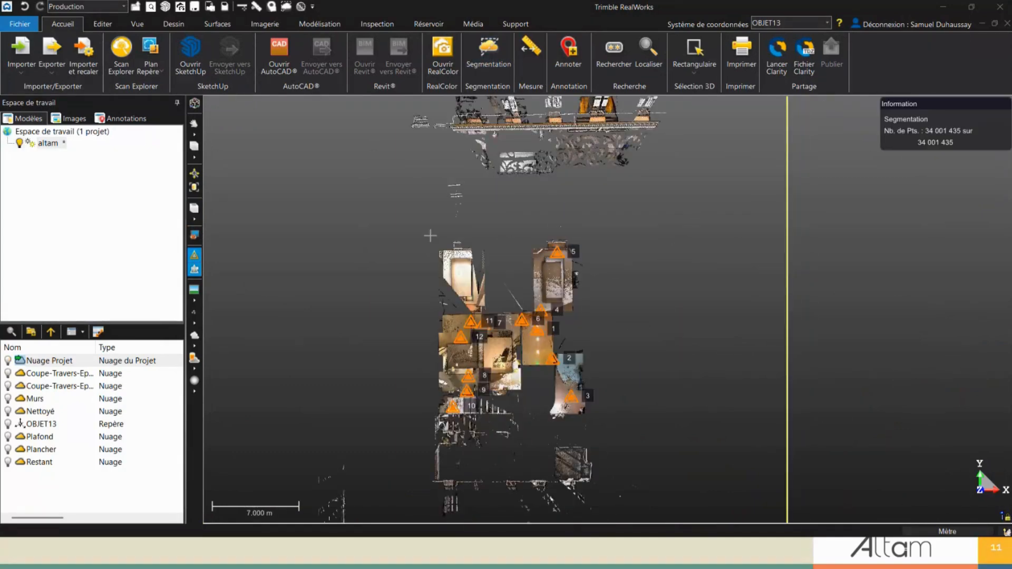
{"action": "left_click", "coordinate": [405, 226]}
{"action": "left_click", "coordinate": [588, 223]}
{"action": "left_click", "coordinate": [606, 431]}
{"action": "left_click", "coordinate": [420, 447]}
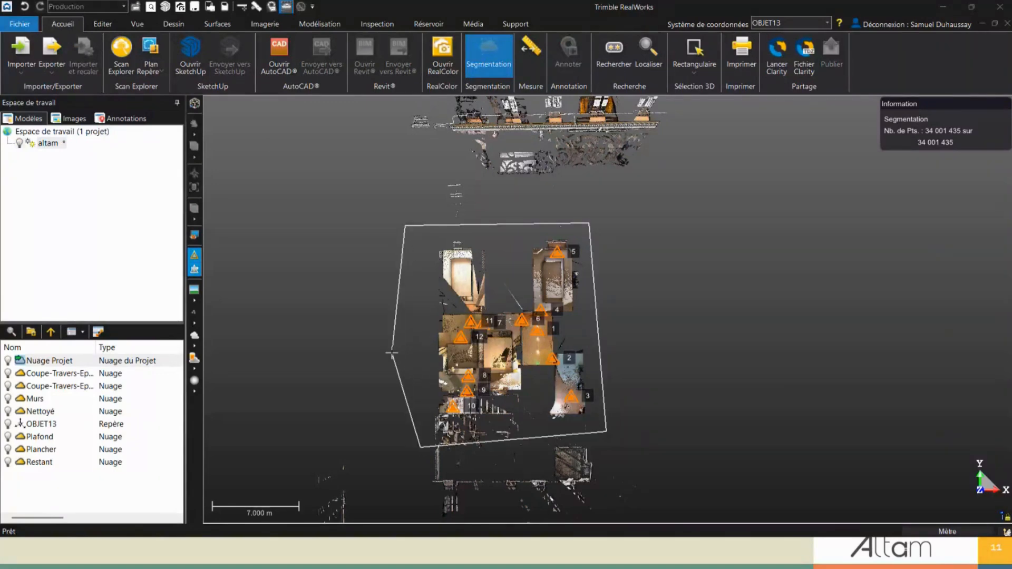
{"action": "left_click", "coordinate": [391, 352]}
{"action": "key", "text": "i"}
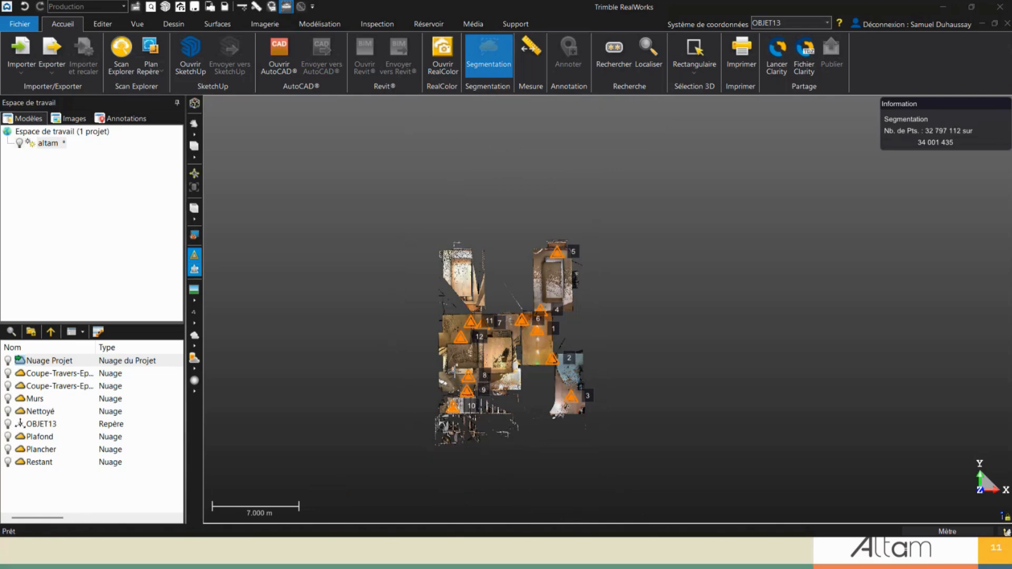
Fence the rectangular room around station 1 with a polygon in the segmentation and keep only the points inside
{"action": "left_click_drag", "start_coordinate": [453, 372], "coordinate": [614, 288]}
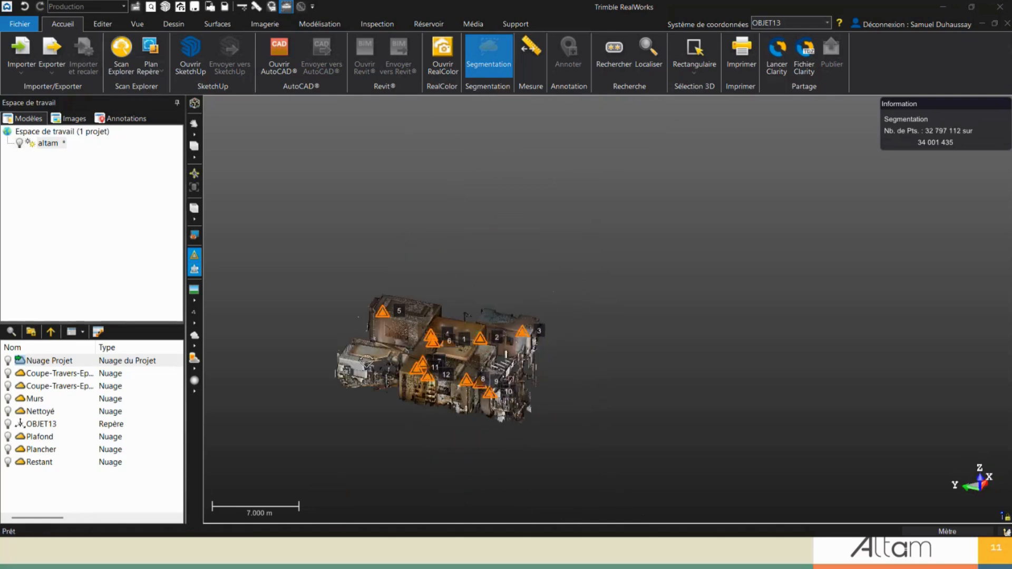
{"action": "scroll", "coordinate": [367, 360], "scroll_direction": "up", "scroll_amount": 5}
{"action": "left_click_drag", "start_coordinate": [659, 315], "coordinate": [686, 393]}
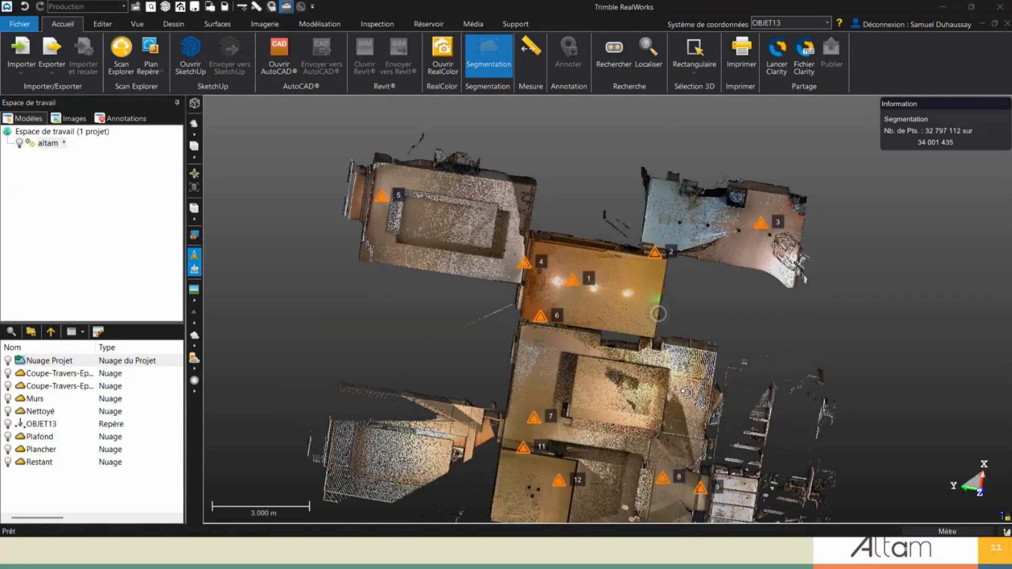
{"action": "scroll", "coordinate": [525, 214], "scroll_direction": "up", "scroll_amount": 3}
{"action": "scroll", "coordinate": [523, 234], "scroll_direction": "up", "scroll_amount": 3}
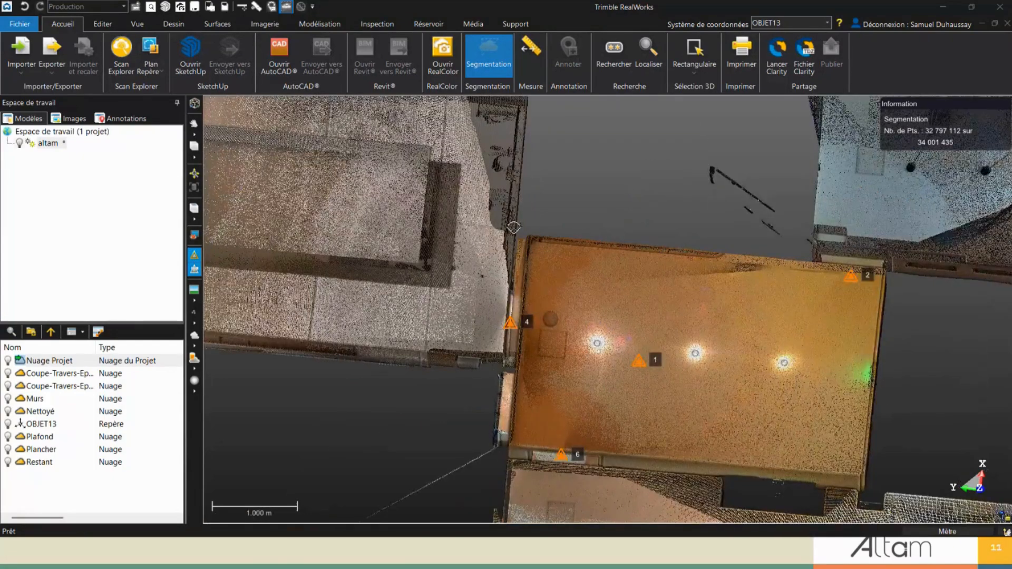
{"action": "scroll", "coordinate": [522, 231], "scroll_direction": "up", "scroll_amount": 3}
{"action": "scroll", "coordinate": [525, 288], "scroll_direction": "down", "scroll_amount": 3}
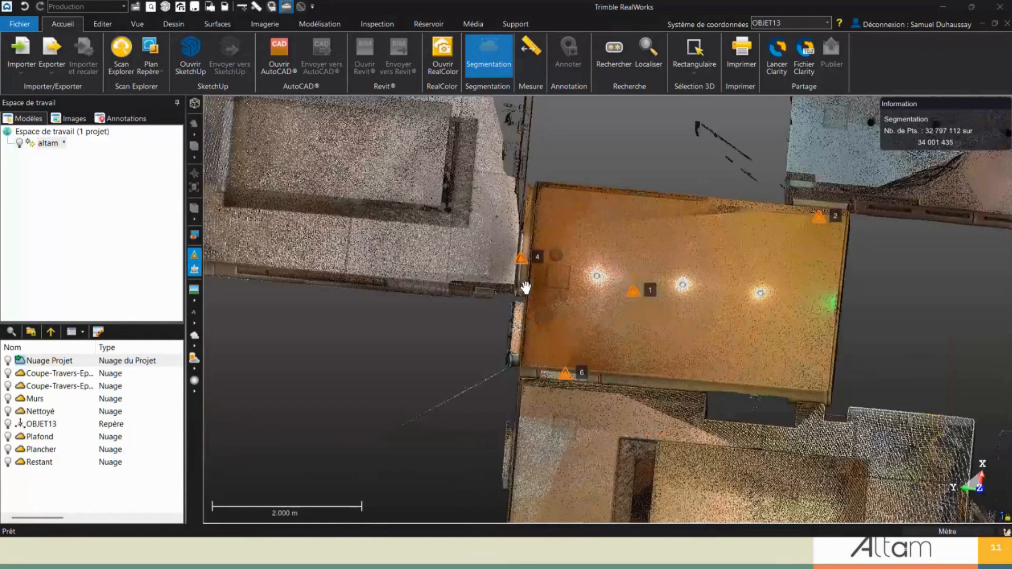
{"action": "left_click", "coordinate": [529, 170]}
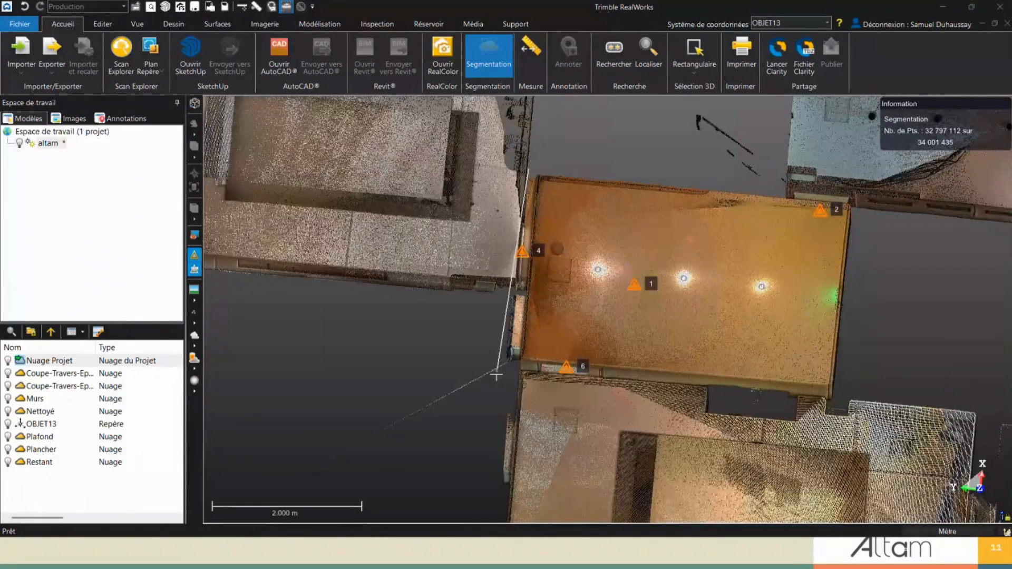
{"action": "left_click", "coordinate": [502, 384]}
{"action": "left_click", "coordinate": [922, 406]}
{"action": "left_click", "coordinate": [908, 196]}
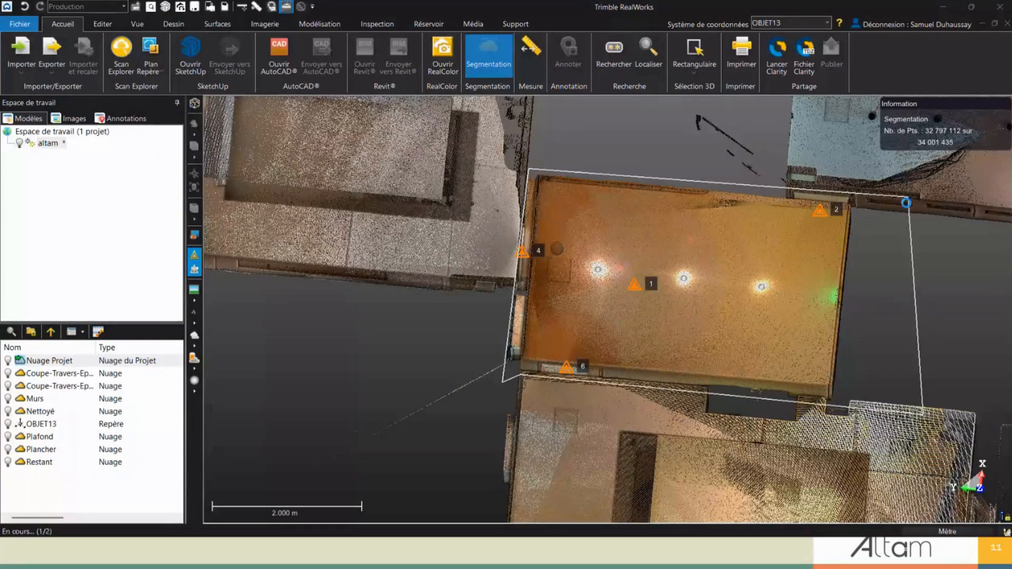
{"action": "left_click", "coordinate": [751, 273]}
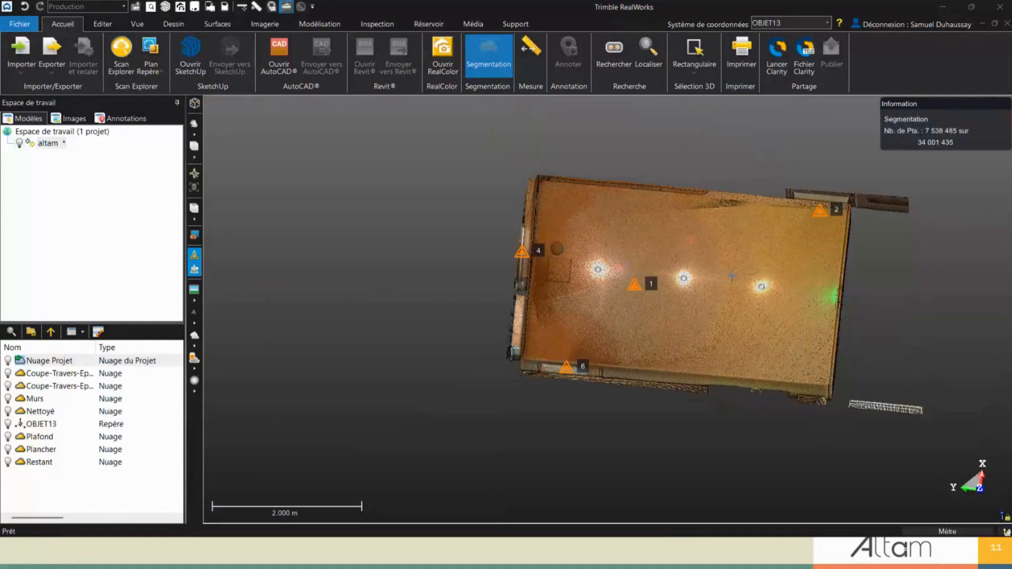
Trim the leftover strips outside the room's walls by fencing the room more tightly and keeping only the points inside
{"action": "left_click", "coordinate": [862, 197]}
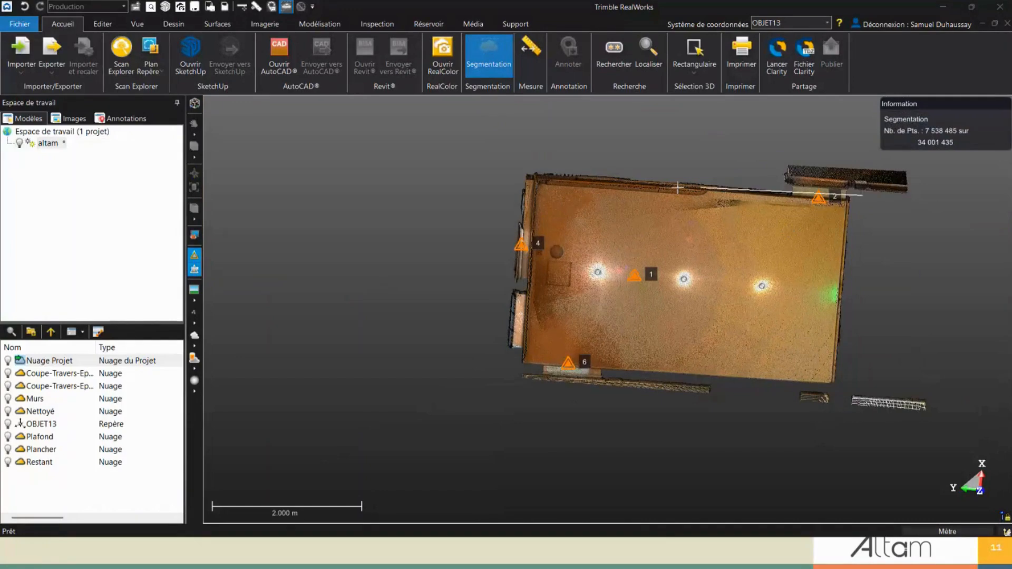
{"action": "left_click", "coordinate": [528, 169]}
{"action": "left_click", "coordinate": [443, 280]}
{"action": "left_click", "coordinate": [522, 368]}
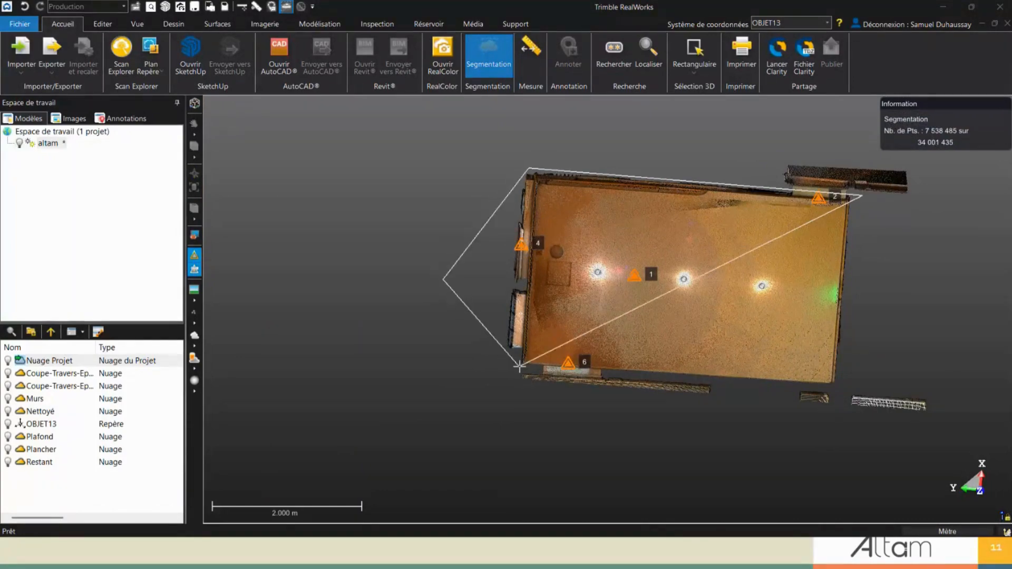
{"action": "left_click", "coordinate": [858, 392]}
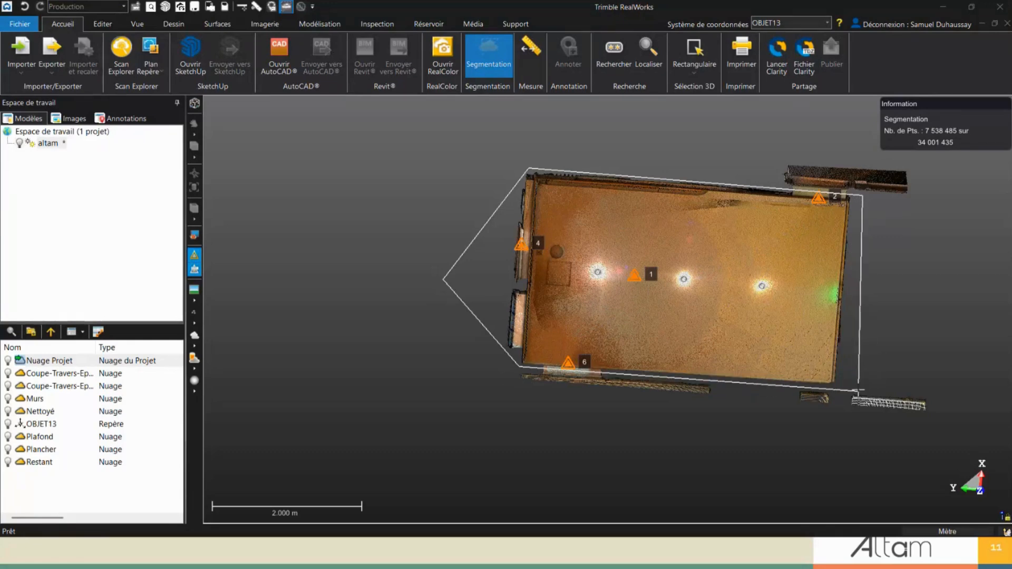
{"action": "key", "text": "i"}
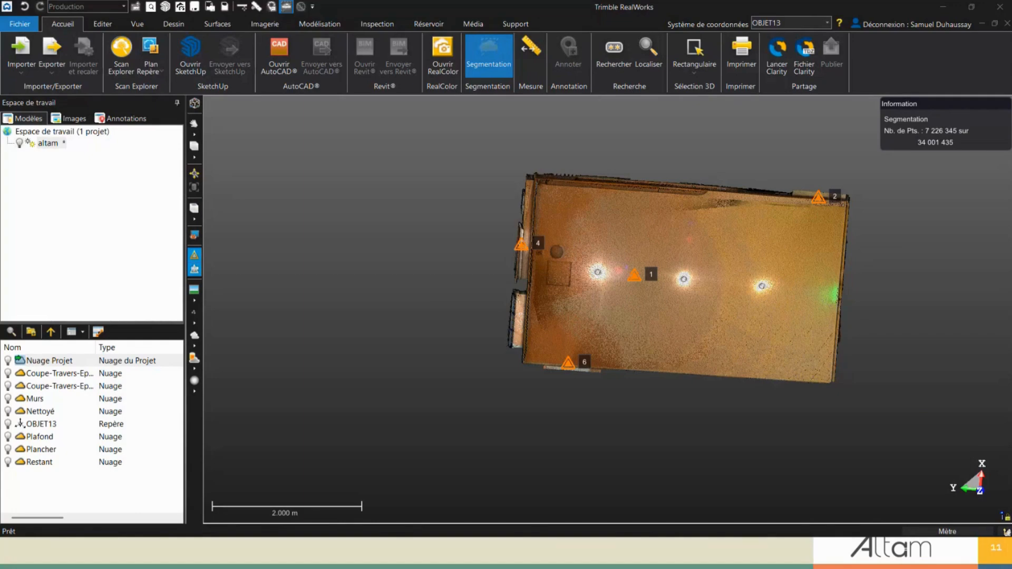
Create a separate cloud from the kept room points, display only OBJET14 and inspect the room's interior
{"action": "key", "text": "c"}
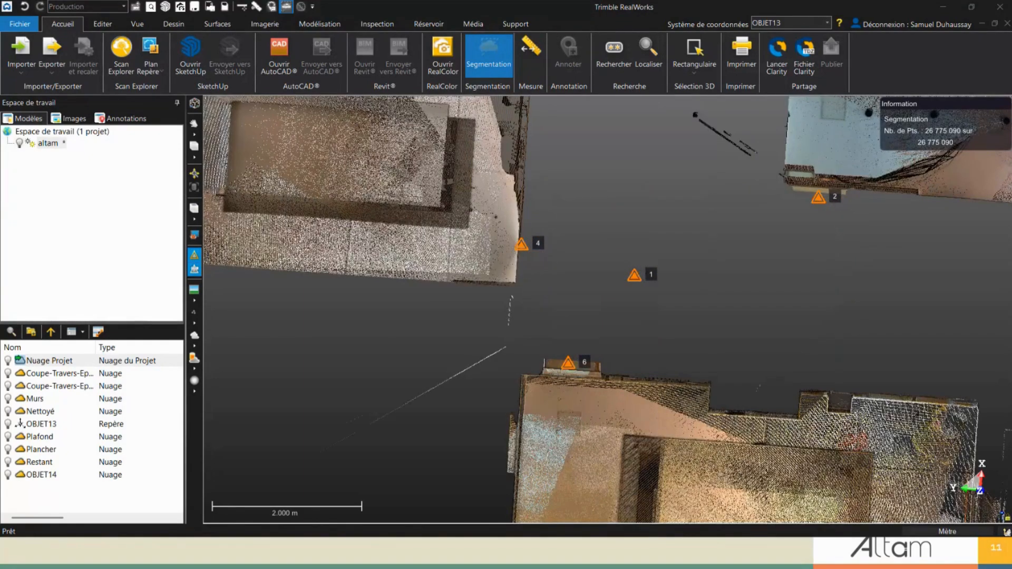
{"action": "left_click", "coordinate": [74, 475]}
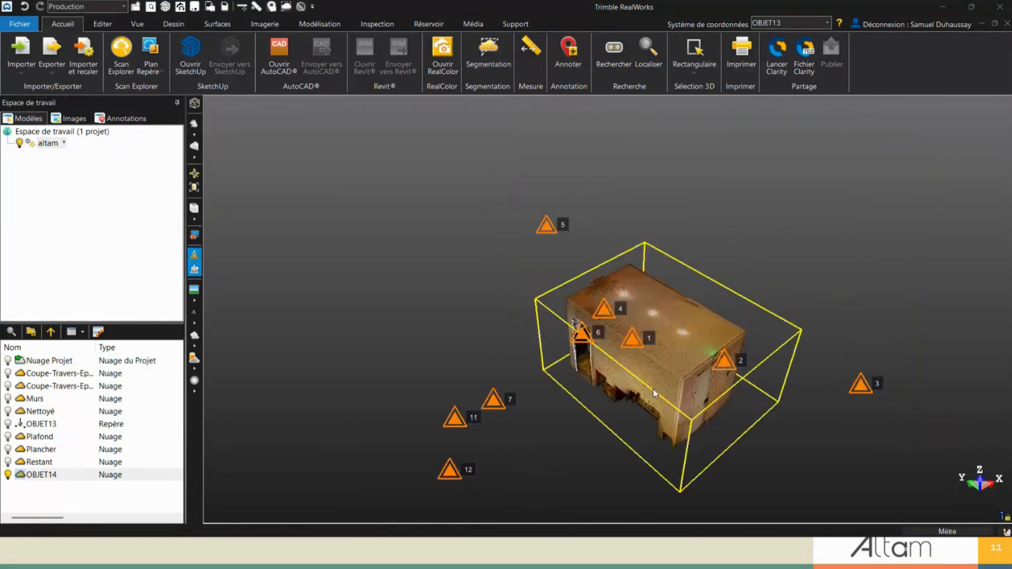
{"action": "scroll", "coordinate": [653, 389], "scroll_direction": "up", "scroll_amount": 8}
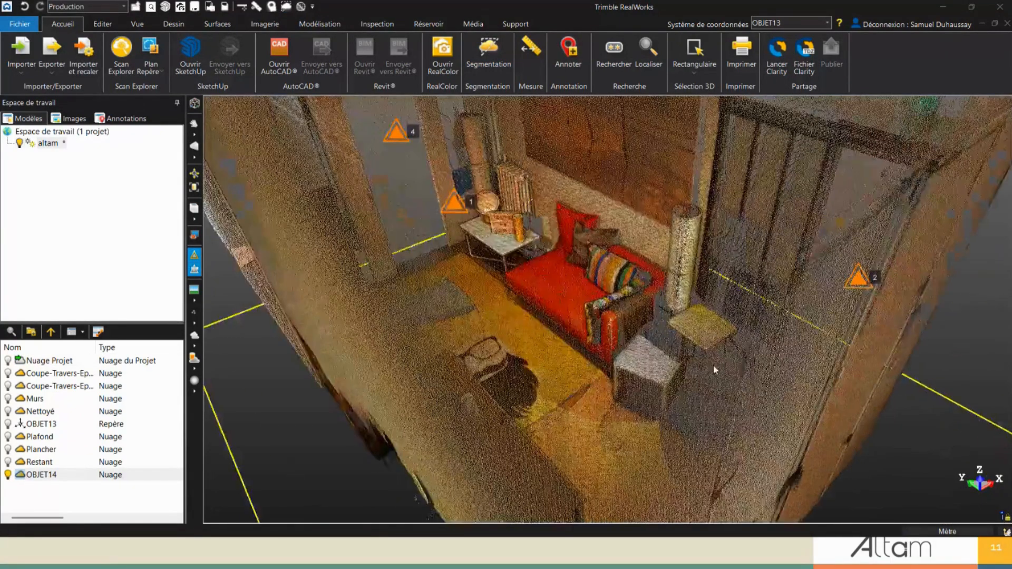
{"action": "left_click_drag", "start_coordinate": [713, 365], "coordinate": [640, 406]}
{"action": "middle_click_drag", "start_coordinate": [639, 406], "coordinate": [707, 372]}
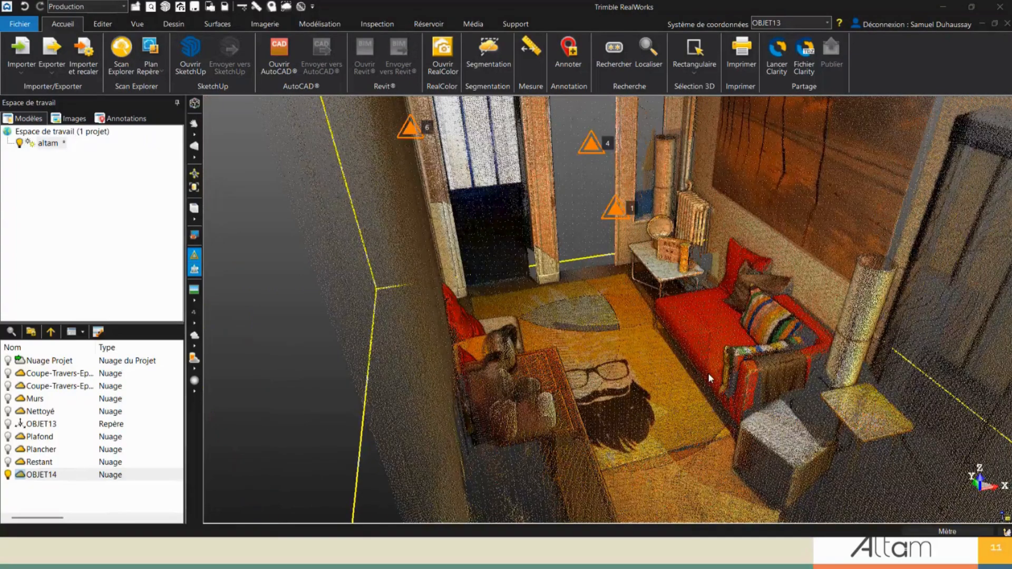
{"action": "scroll", "coordinate": [709, 378], "scroll_direction": "up", "scroll_amount": 1}
{"action": "middle_click_drag", "start_coordinate": [782, 361], "coordinate": [648, 467]}
{"action": "left_click_drag", "start_coordinate": [753, 369], "coordinate": [673, 359]}
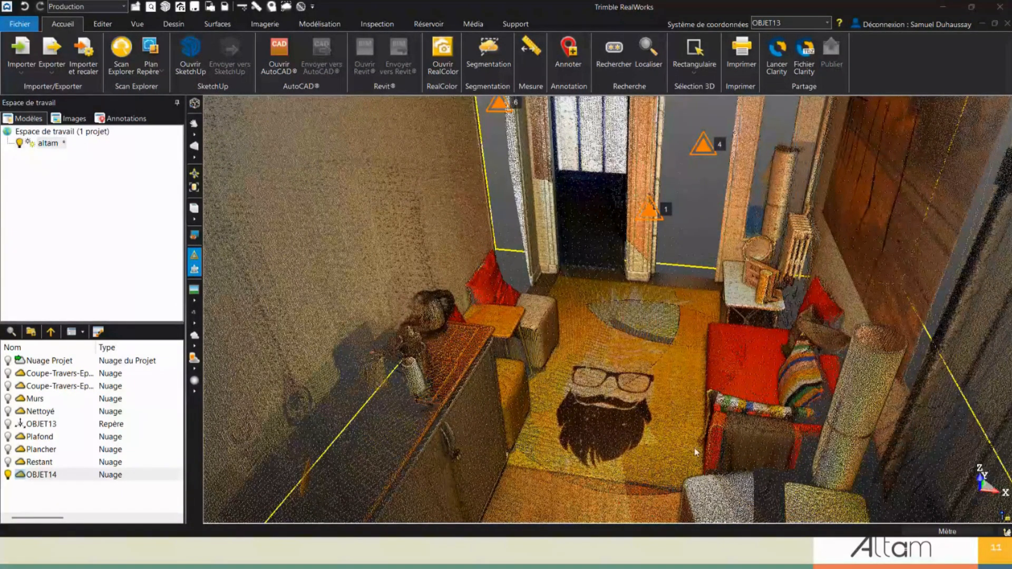
Run the interior Auto-Classification on OBJET14, extracting the classes Plancher, Plafond, Murs and Restant
{"action": "left_click", "coordinate": [102, 476]}
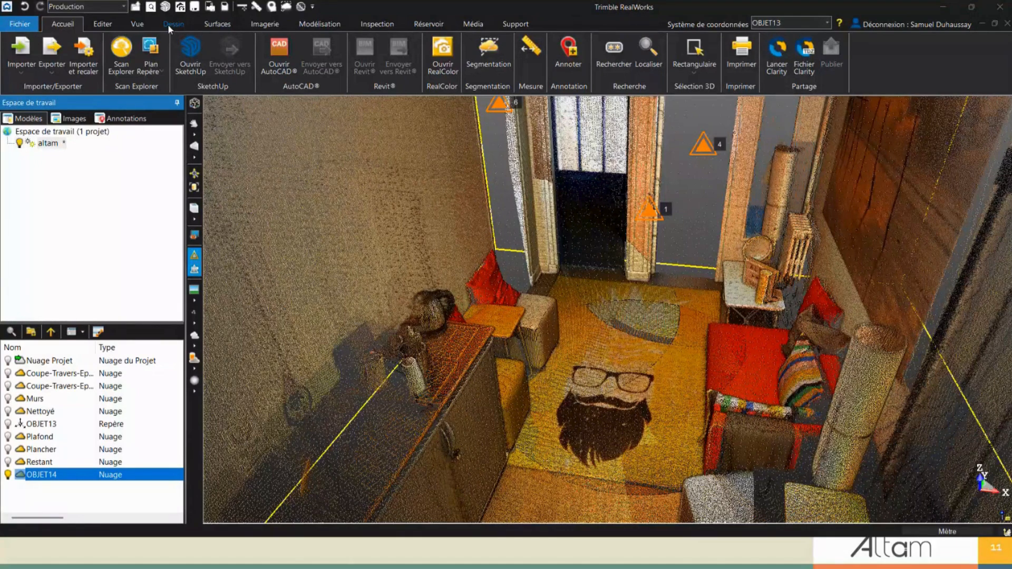
{"action": "left_click", "coordinate": [102, 24]}
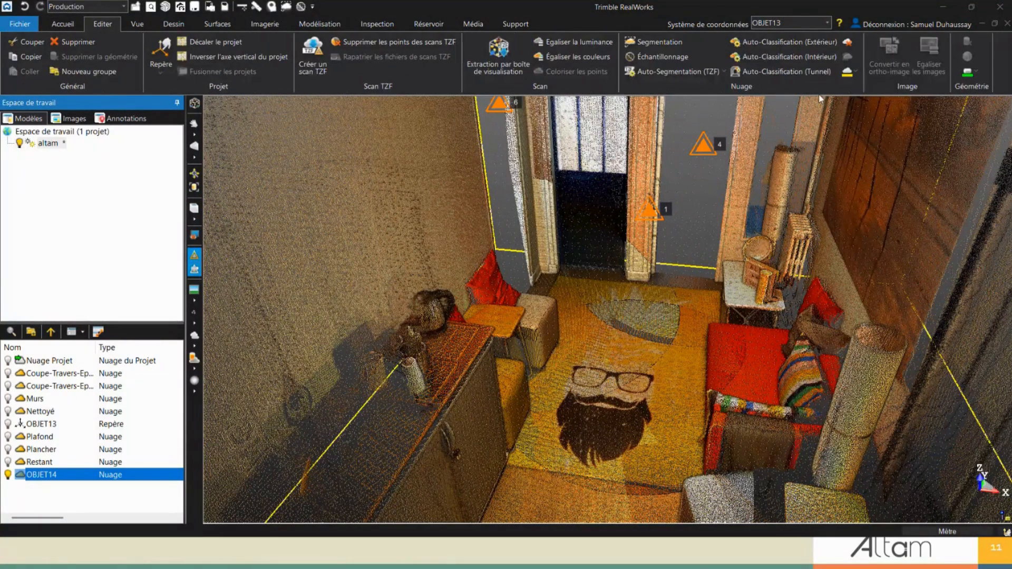
{"action": "left_click", "coordinate": [828, 56]}
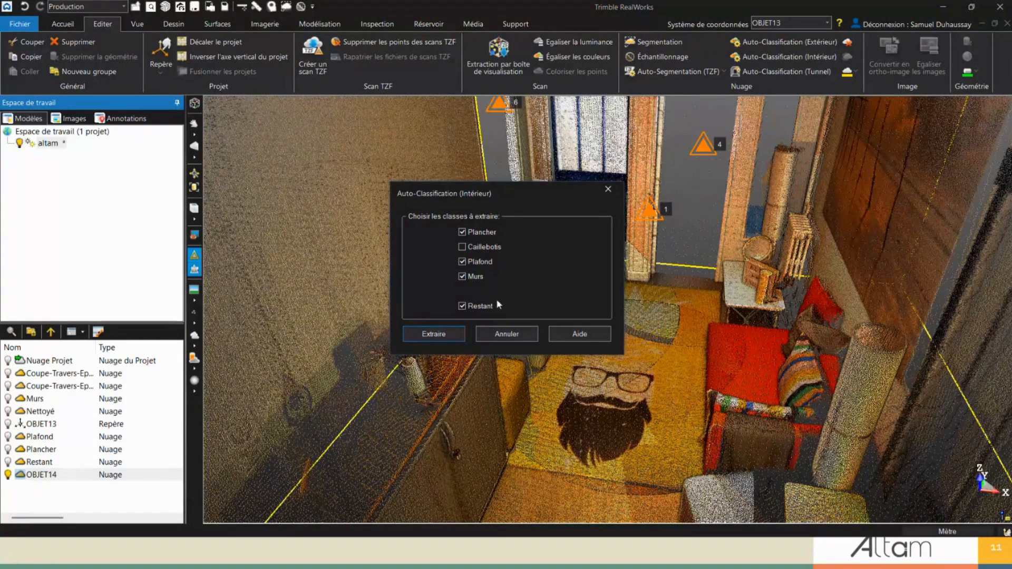
{"action": "left_click", "coordinate": [434, 334]}
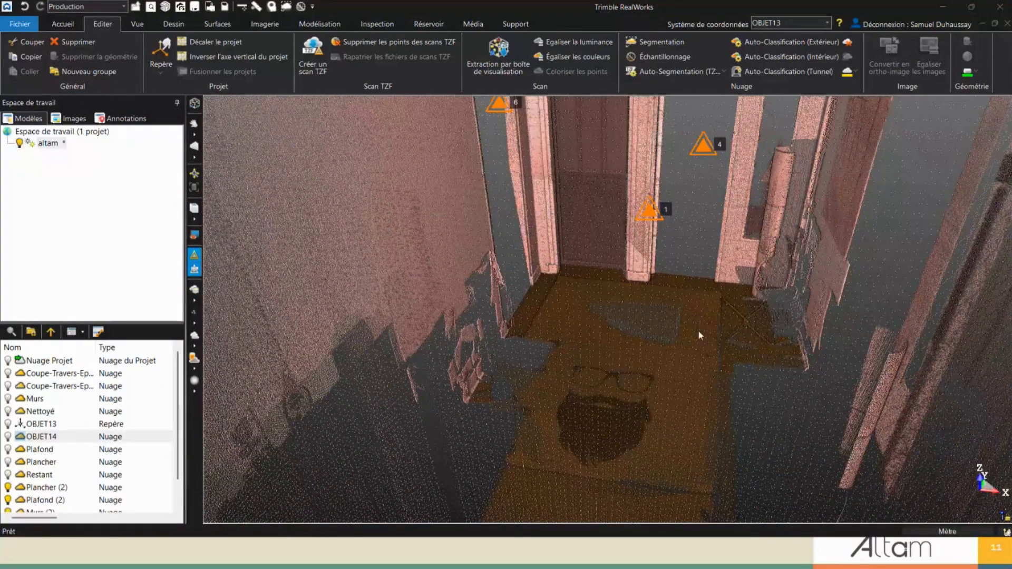
Examine the classified floor, ceiling and wall clouds from inside and outside the room
{"action": "left_click_drag", "start_coordinate": [699, 333], "coordinate": [841, 342]}
{"action": "middle_click_drag", "start_coordinate": [934, 330], "coordinate": [655, 346]}
{"action": "left_click_drag", "start_coordinate": [654, 341], "coordinate": [666, 356]}
{"action": "middle_click_drag", "start_coordinate": [666, 355], "coordinate": [586, 311]}
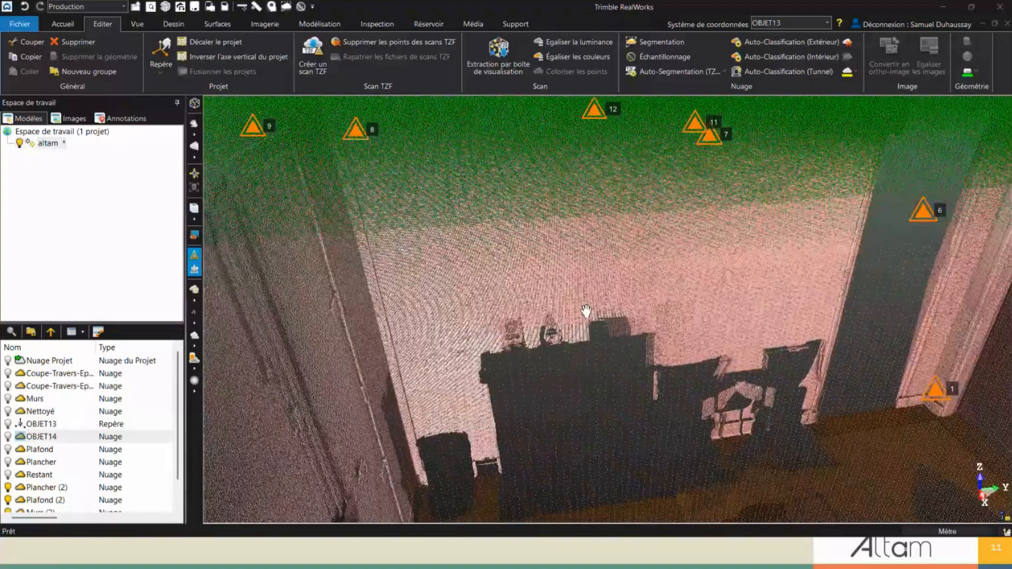
{"action": "left_click_drag", "start_coordinate": [586, 311], "coordinate": [757, 387]}
{"action": "scroll", "coordinate": [780, 411], "scroll_direction": "down", "scroll_amount": 5}
{"action": "middle_click_drag", "start_coordinate": [757, 387], "coordinate": [641, 294]}
{"action": "left_click_drag", "start_coordinate": [664, 371], "coordinate": [651, 378]}
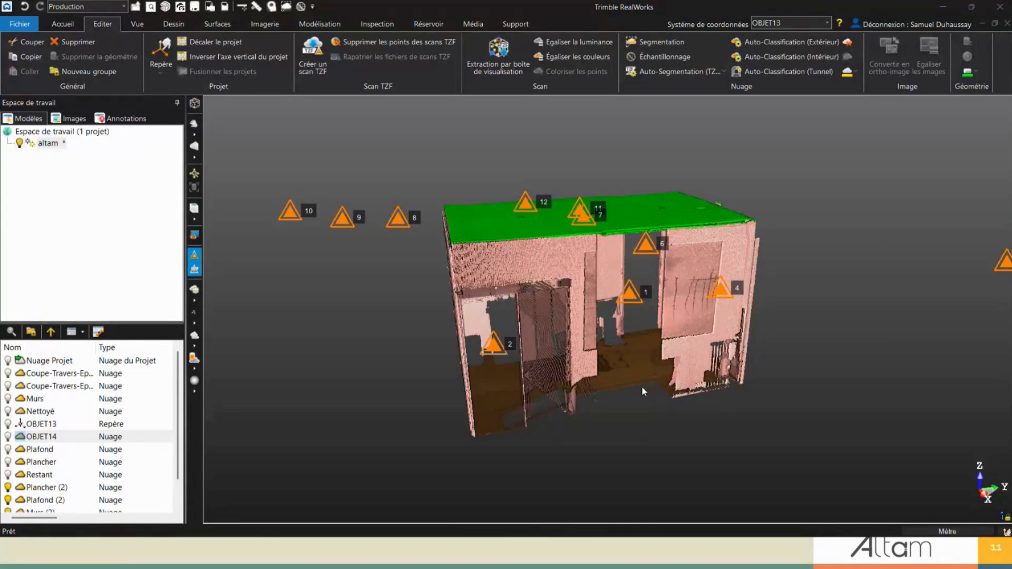
{"action": "left_click_drag", "start_coordinate": [613, 386], "coordinate": [719, 387]}
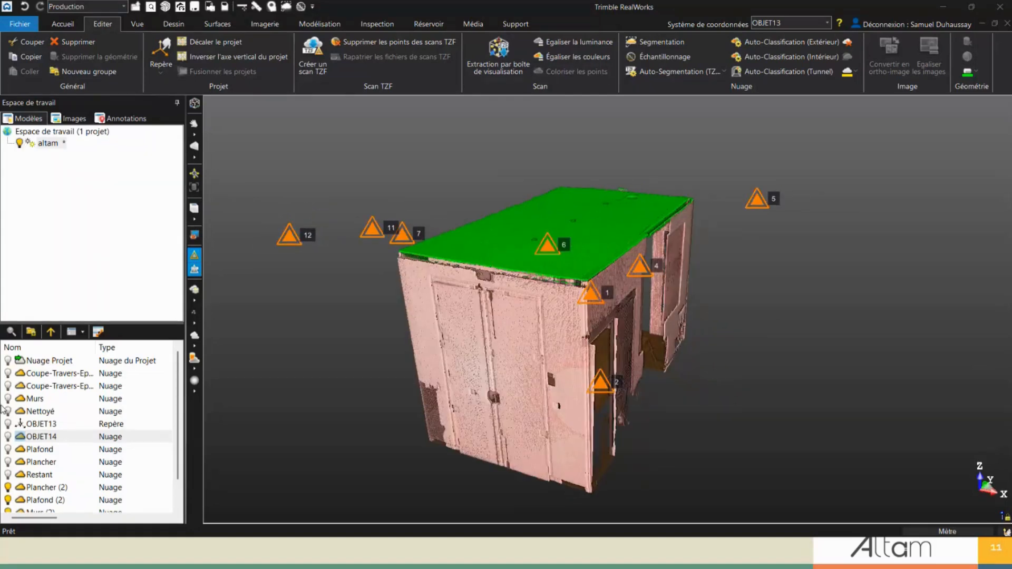
Hide the ceiling cloud Plafond (2), display Restant (2) and look at the furniture inside the open room
{"action": "left_click", "coordinate": [8, 501]}
{"action": "left_click_drag", "start_coordinate": [679, 305], "coordinate": [744, 369]}
{"action": "middle_click_drag", "start_coordinate": [644, 377], "coordinate": [661, 260]}
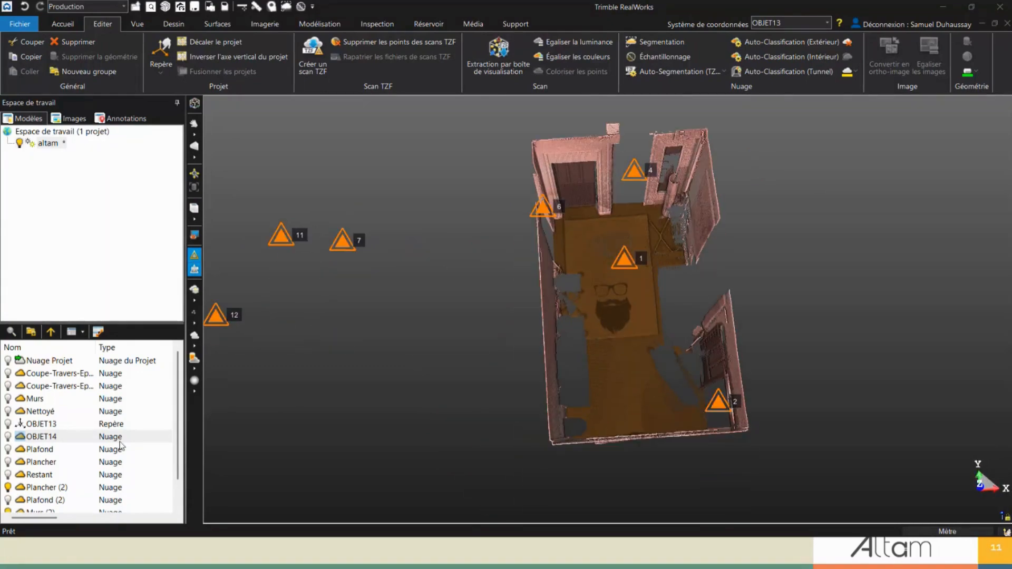
{"action": "scroll", "coordinate": [117, 447], "scroll_direction": "down", "scroll_amount": 1}
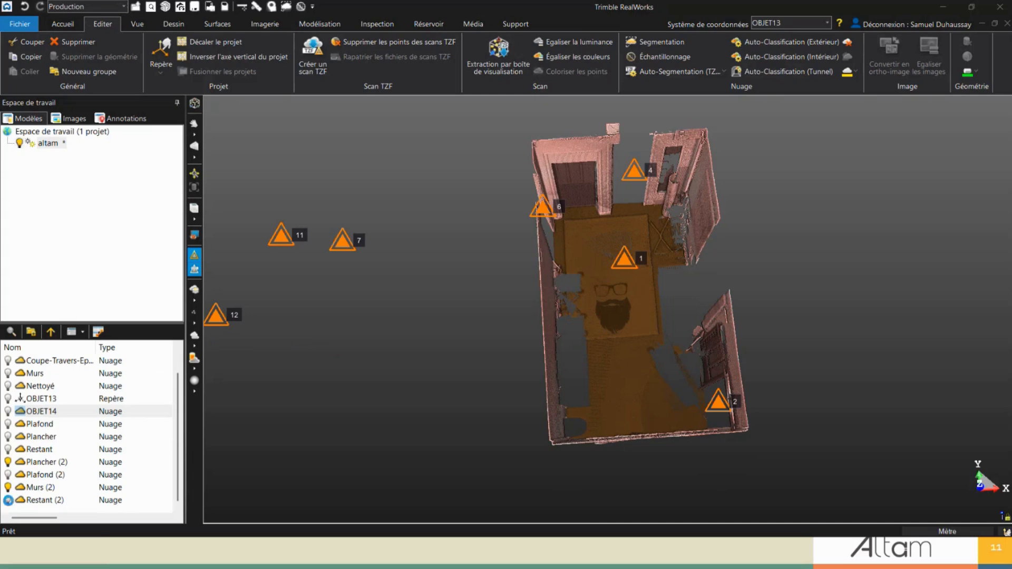
{"action": "left_click", "coordinate": [8, 500]}
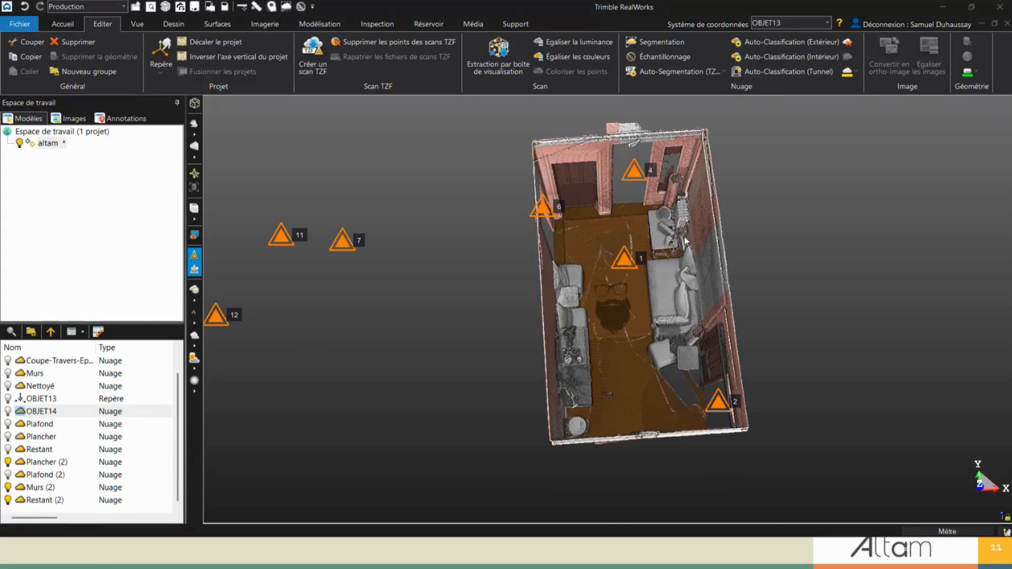
{"action": "left_click_drag", "start_coordinate": [701, 385], "coordinate": [717, 395]}
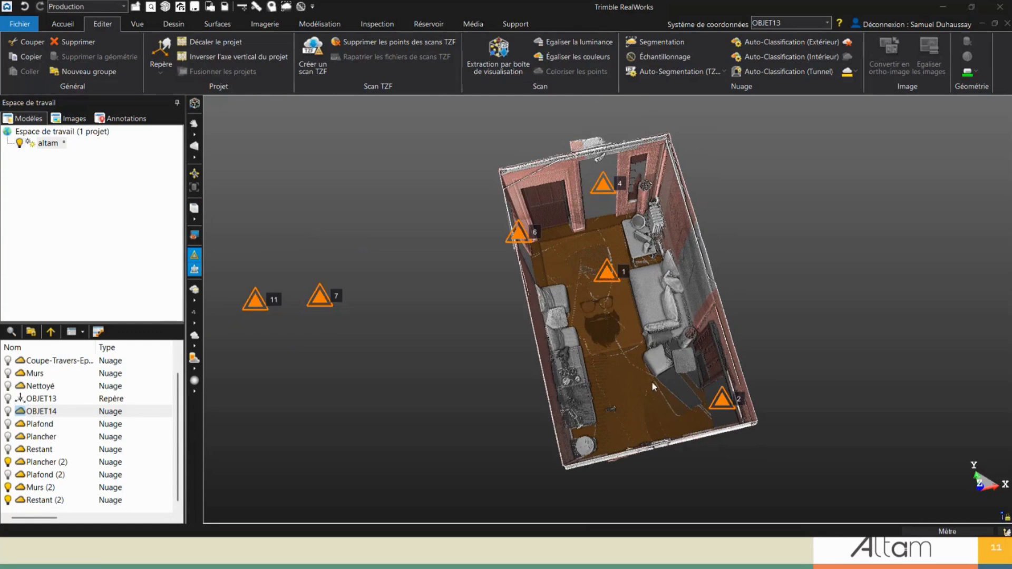
{"action": "mouse_move", "coordinate": [656, 276]}
{"action": "left_mouse_down"}
{"action": "mouse_move", "coordinate": [655, 291]}
{"action": "mouse_move", "coordinate": [730, 210]}
{"action": "left_mouse_up"}
{"action": "scroll", "coordinate": [702, 185], "scroll_direction": "up", "scroll_amount": 3}
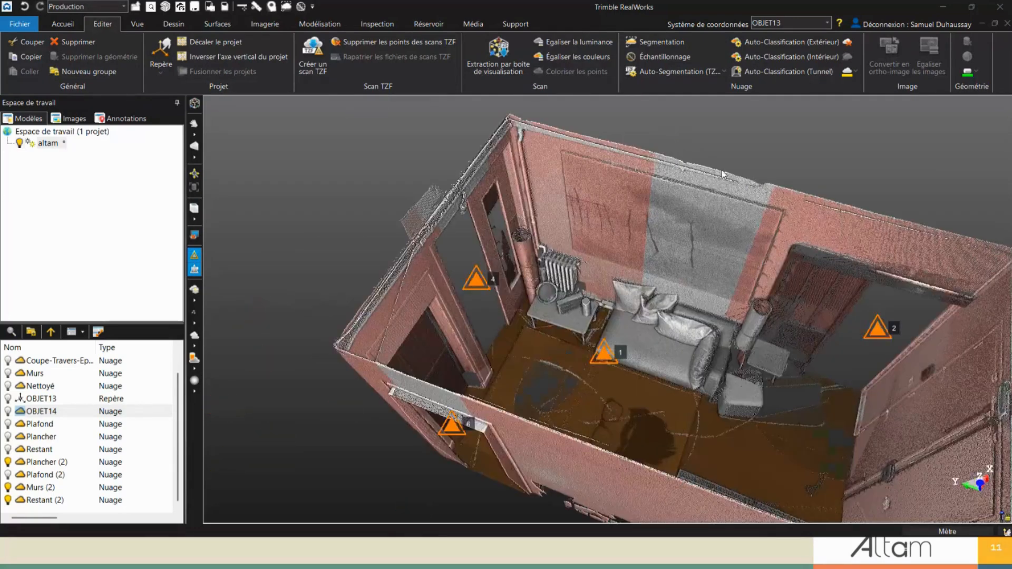
Hide the Plancher (2) and Murs (2) clouds, then select Restant (2) and view it from above
{"action": "left_click", "coordinate": [6, 488]}
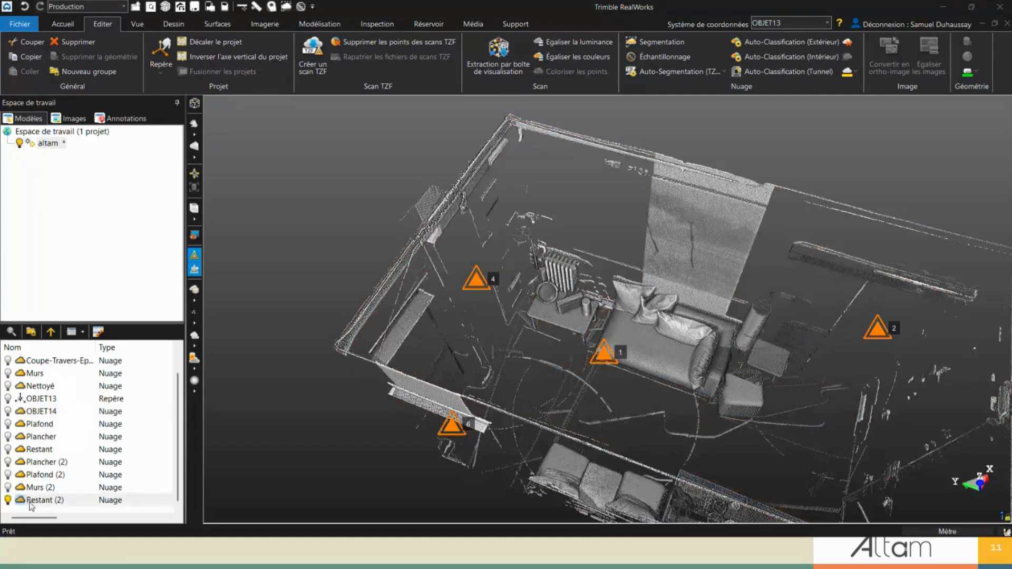
{"action": "left_click", "coordinate": [42, 500]}
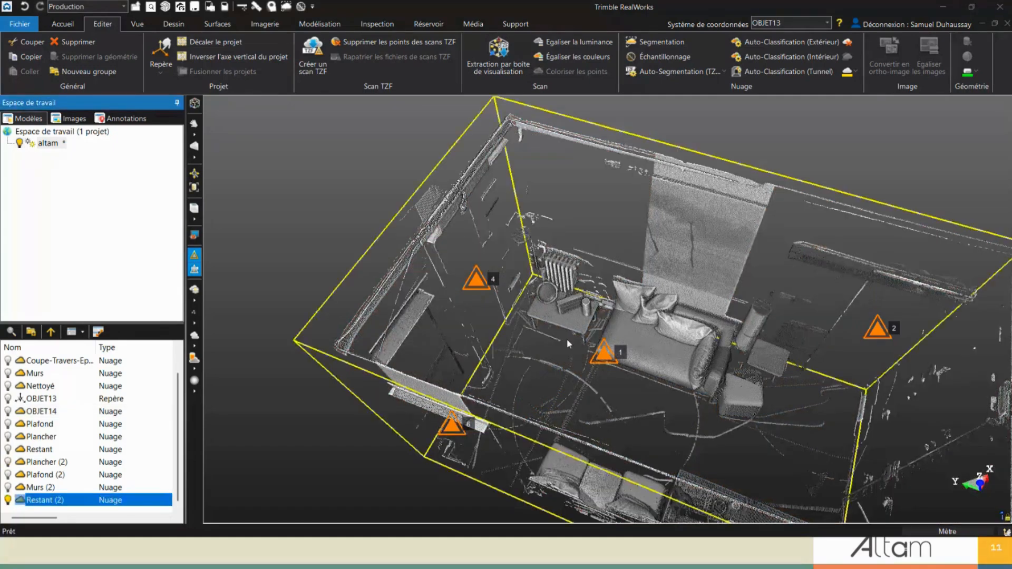
{"action": "left_click", "coordinate": [195, 148]}
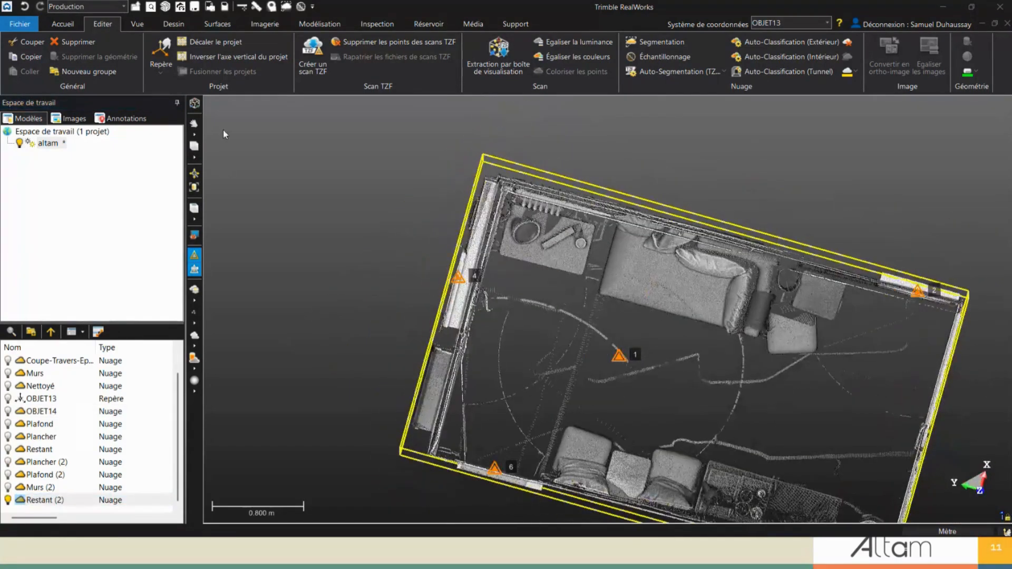
Segment Restant (2) with a narrow fence along the wall behind the sofa and keep only the points inside
{"action": "left_click", "coordinate": [63, 24]}
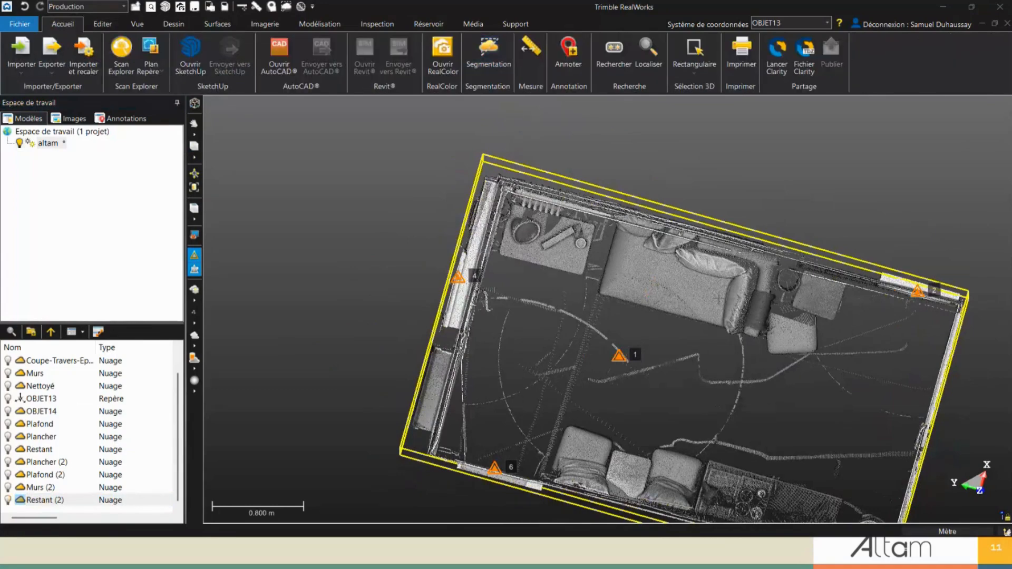
{"action": "left_click", "coordinate": [497, 159]}
{"action": "left_click", "coordinate": [504, 197]}
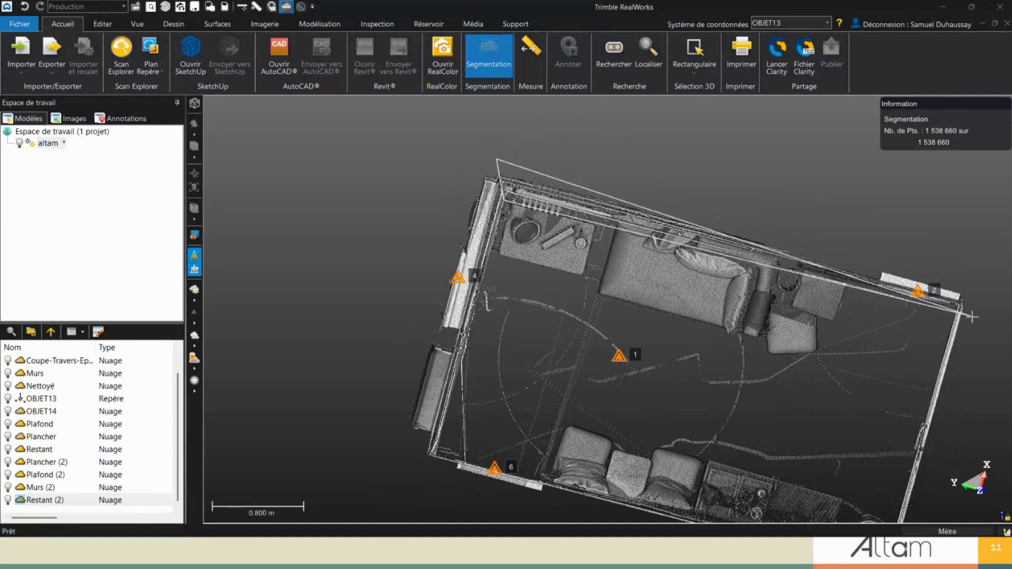
{"action": "double_click", "coordinate": [978, 276]}
{"action": "key", "text": "i"}
Tilt the view to face the wall, fence the unclassified wall panel above the sofa and keep only its points
{"action": "left_click_drag", "start_coordinate": [771, 242], "coordinate": [775, 224]}
{"action": "left_click", "coordinate": [635, 146]}
{"action": "left_click", "coordinate": [637, 313]}
{"action": "left_click", "coordinate": [780, 327]}
{"action": "left_click", "coordinate": [789, 146]}
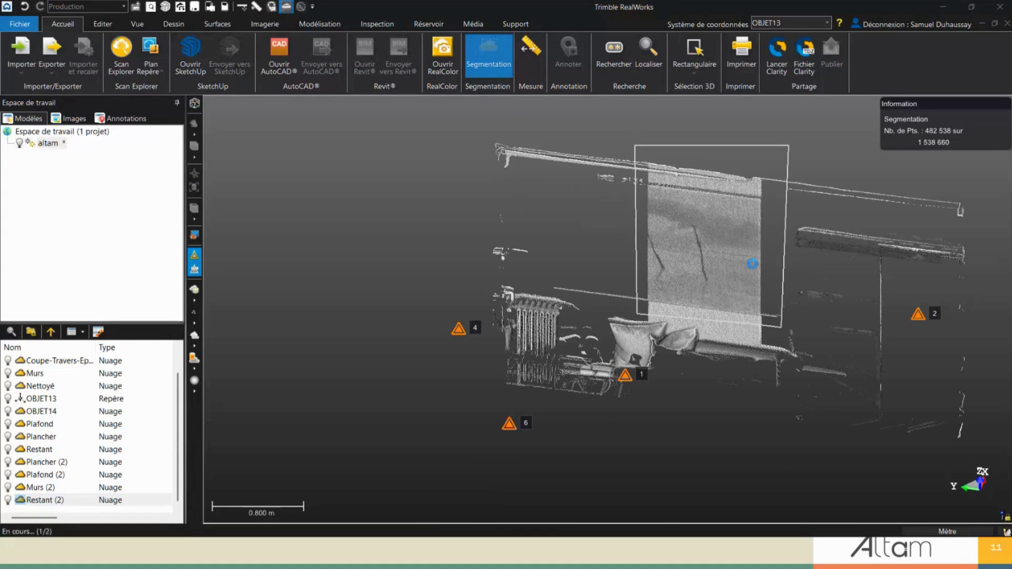
{"action": "key", "text": "i"}
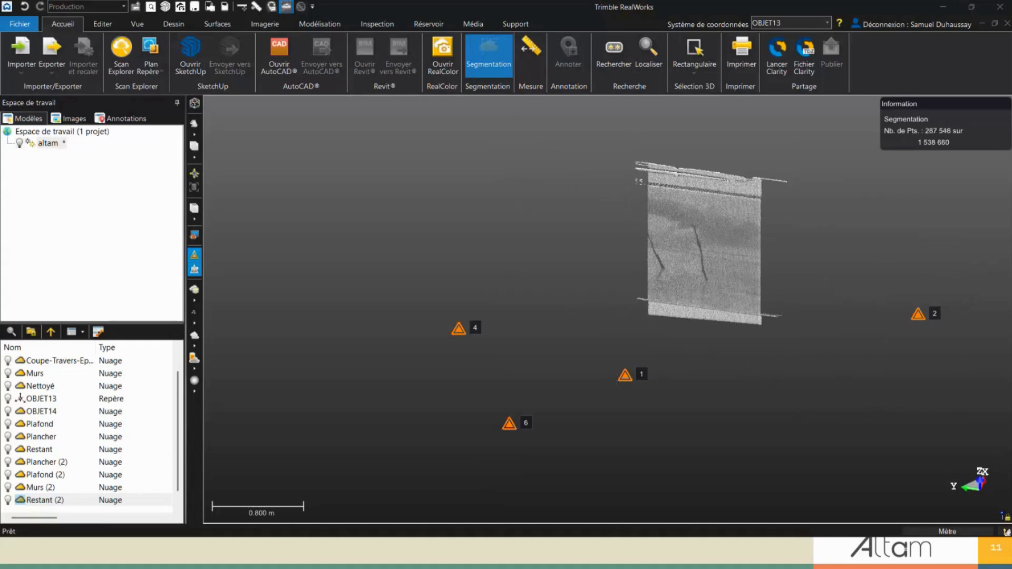
Display the Murs (2) wall cloud and merge it with the extracted wall panel cloud OBJET19
{"action": "left_click", "coordinate": [51, 499]}
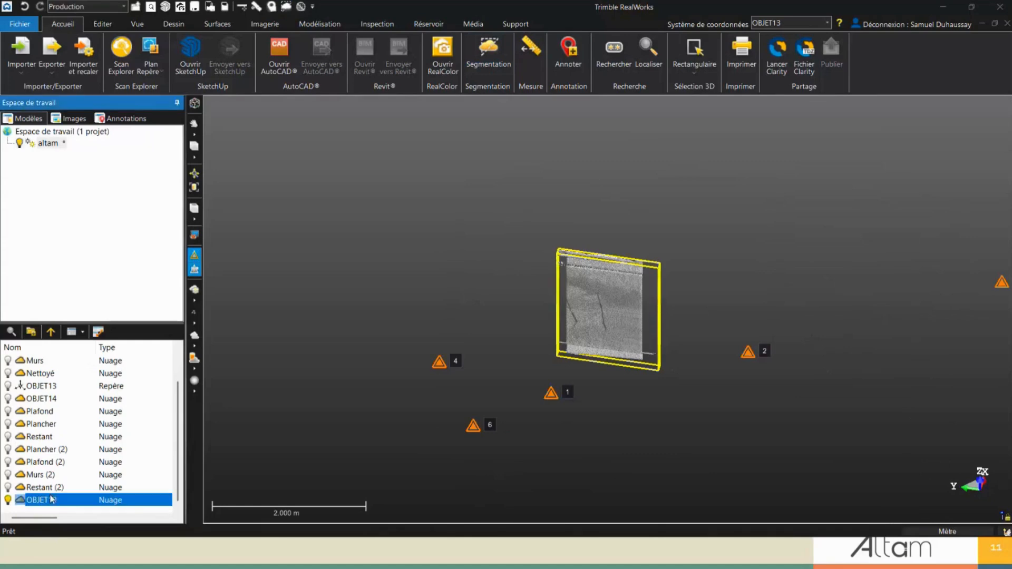
{"action": "left_click", "coordinate": [7, 474]}
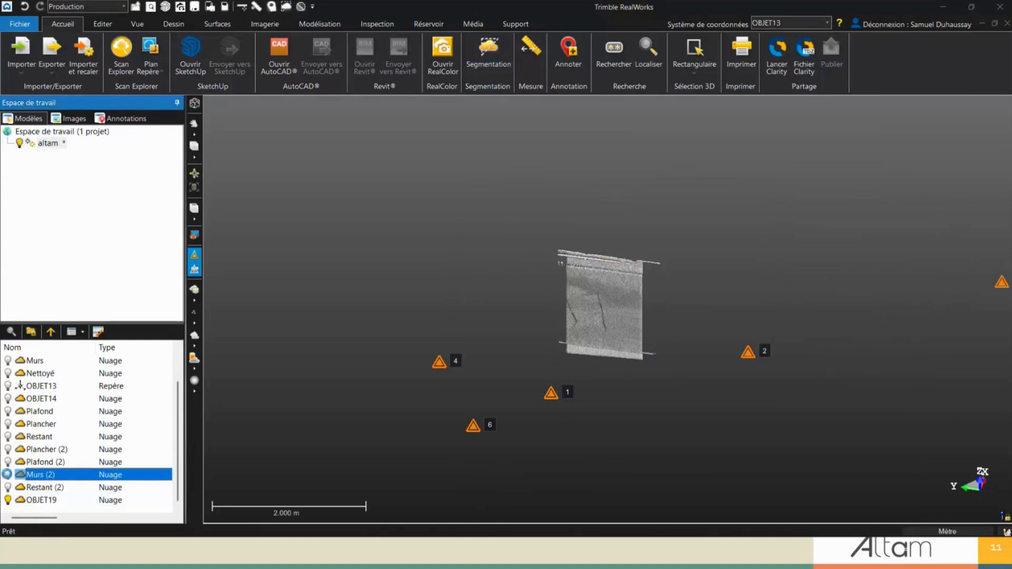
{"action": "left_click", "coordinate": [68, 501], "text": "ctrl"}
{"action": "right_click", "coordinate": [79, 475]}
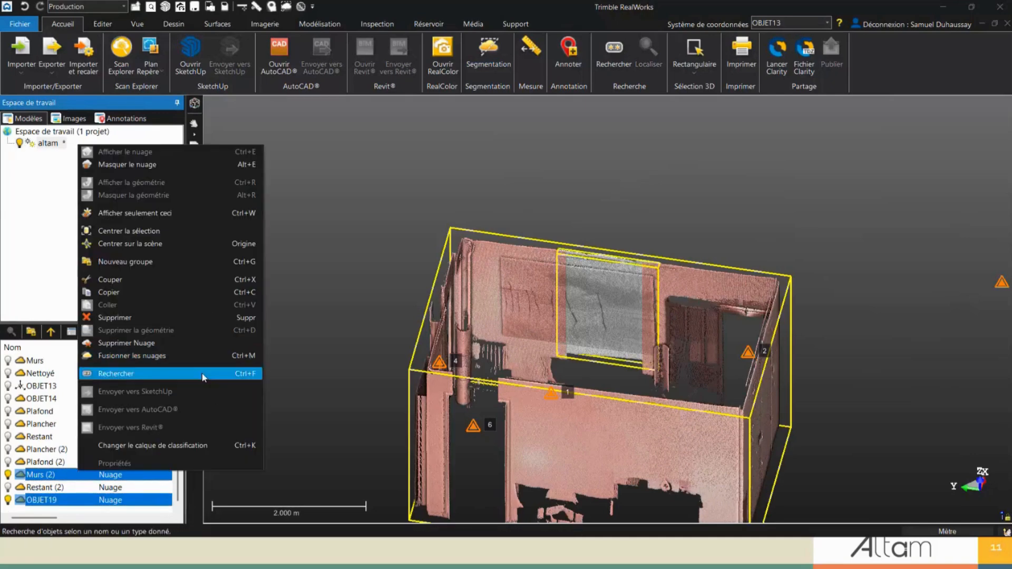
{"action": "left_click", "coordinate": [203, 355]}
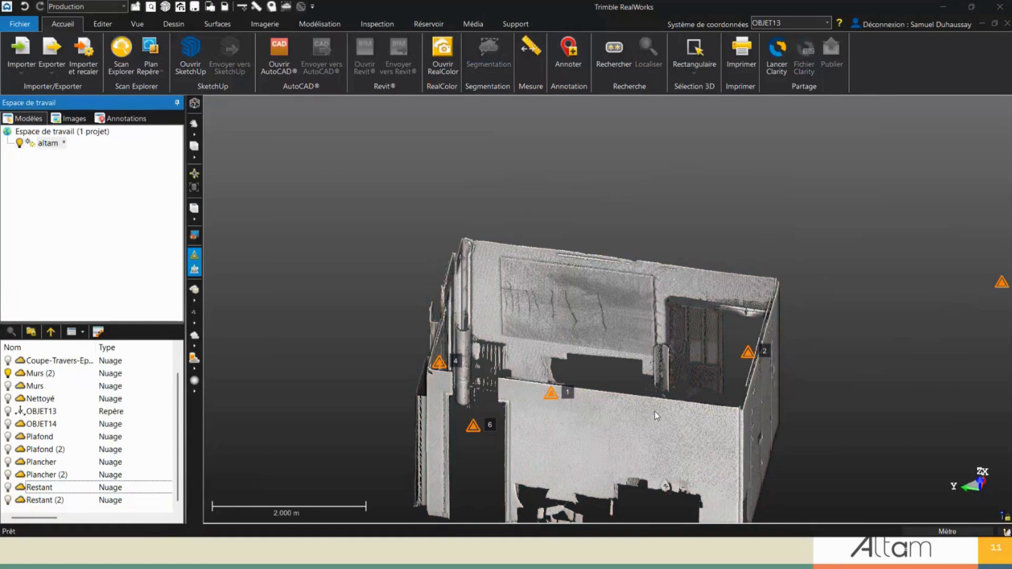
Start a cutting plane on the merged Murs (2) cloud, with its normal along the vertical Z axis
{"action": "left_click_drag", "start_coordinate": [620, 400], "coordinate": [474, 464]}
{"action": "left_click_drag", "start_coordinate": [726, 329], "coordinate": [740, 290]}
{"action": "left_click", "coordinate": [740, 290]}
{"action": "scroll", "coordinate": [740, 289], "scroll_direction": "up", "scroll_amount": 3}
{"action": "middle_click_drag", "start_coordinate": [728, 452], "coordinate": [654, 331]}
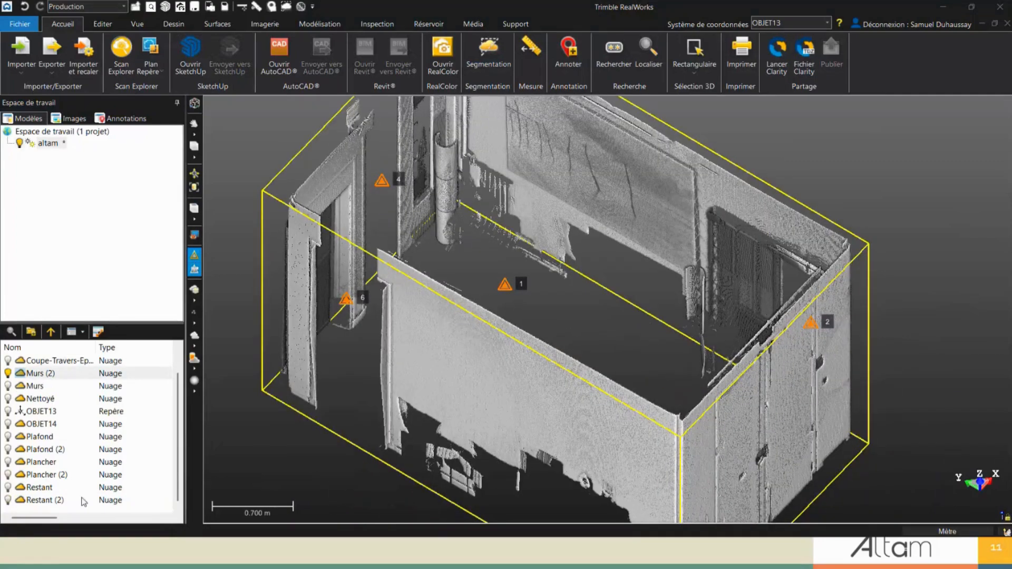
{"action": "scroll", "coordinate": [633, 337], "scroll_direction": "down", "scroll_amount": 3}
{"action": "left_click_drag", "start_coordinate": [652, 348], "coordinate": [690, 390]}
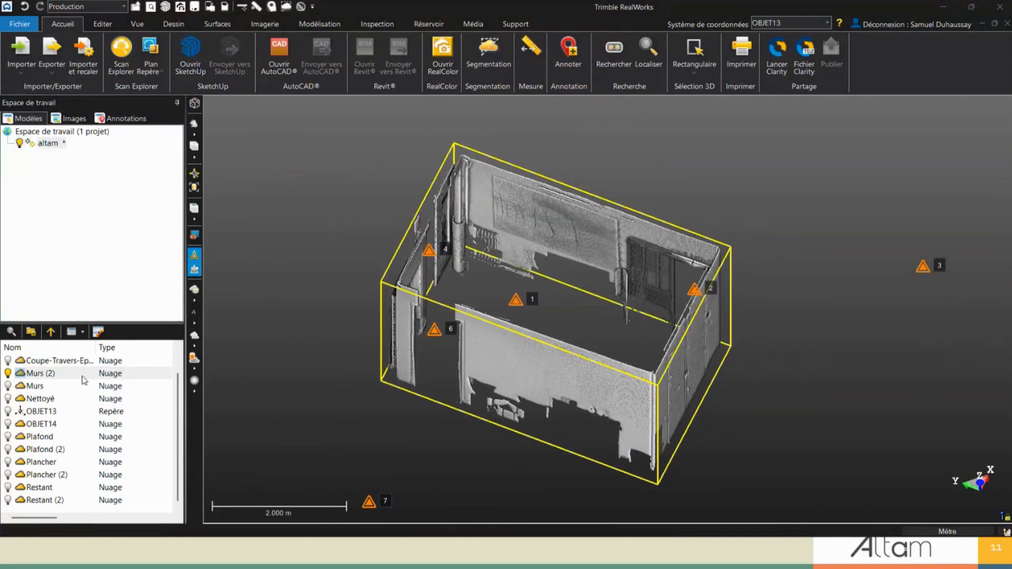
{"action": "left_click", "coordinate": [217, 23]}
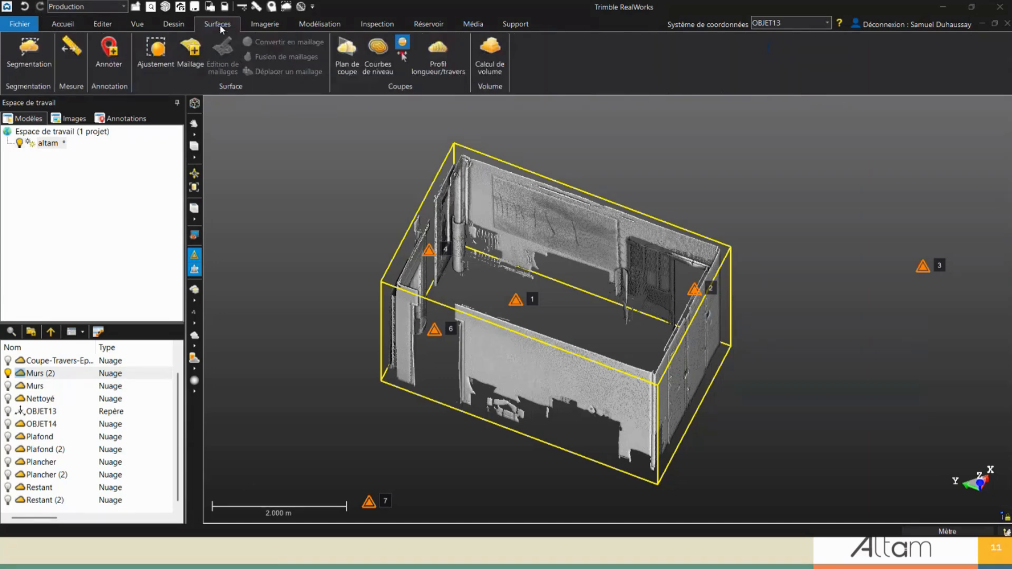
{"action": "left_click", "coordinate": [346, 53]}
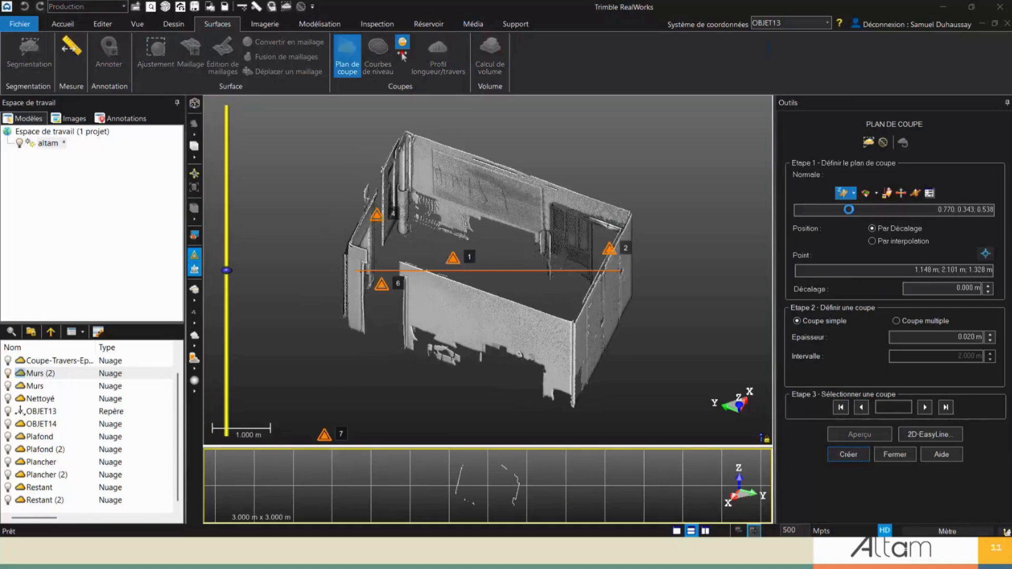
{"action": "left_click", "coordinate": [844, 193]}
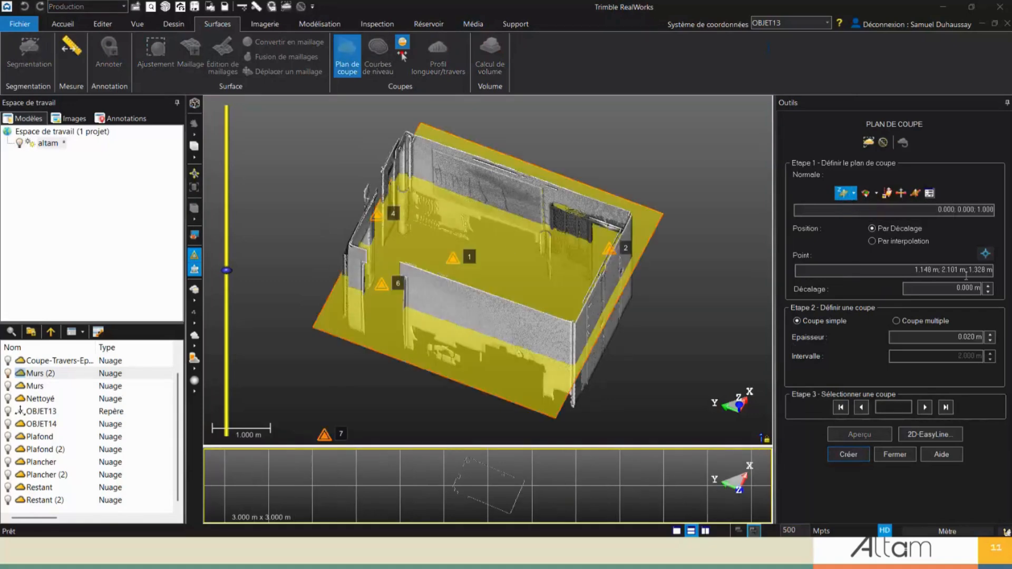
Increase the point size to 3 pixels and pick the cutting plane's reference point at the base of the wall near the room corner
{"action": "left_click", "coordinate": [985, 254]}
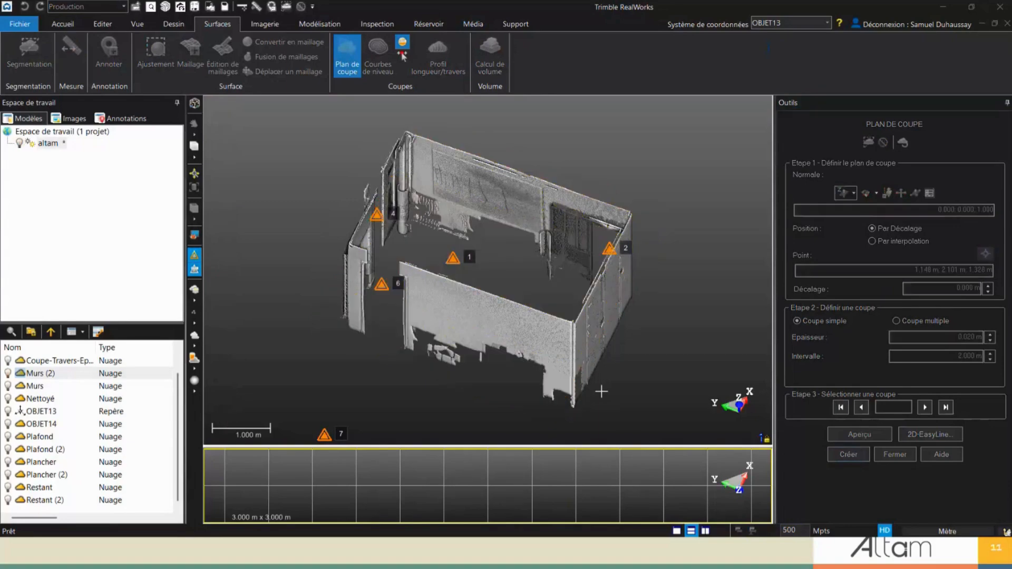
{"action": "scroll", "coordinate": [599, 384], "scroll_direction": "up", "scroll_amount": 3}
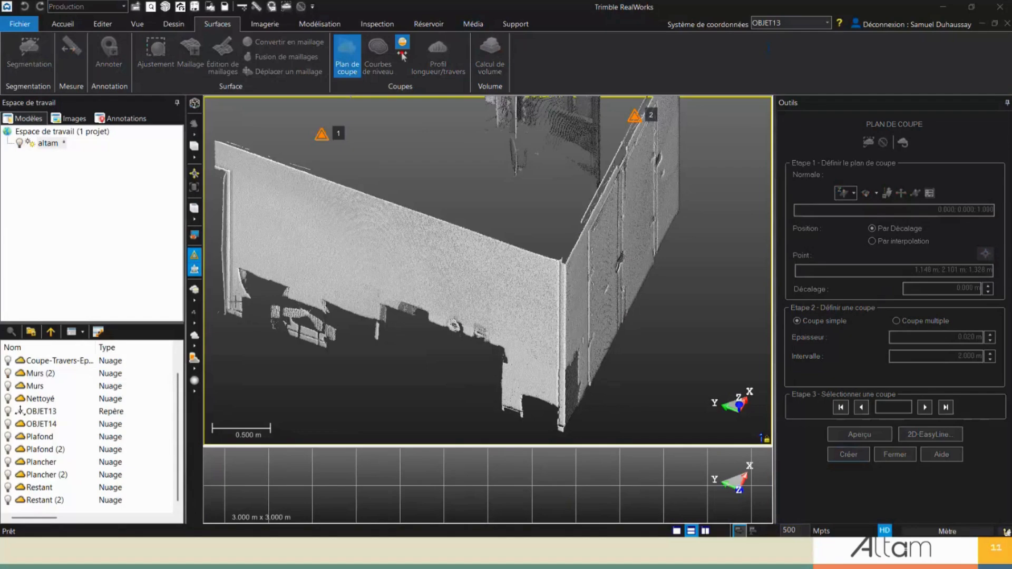
{"action": "left_click", "coordinate": [196, 318]}
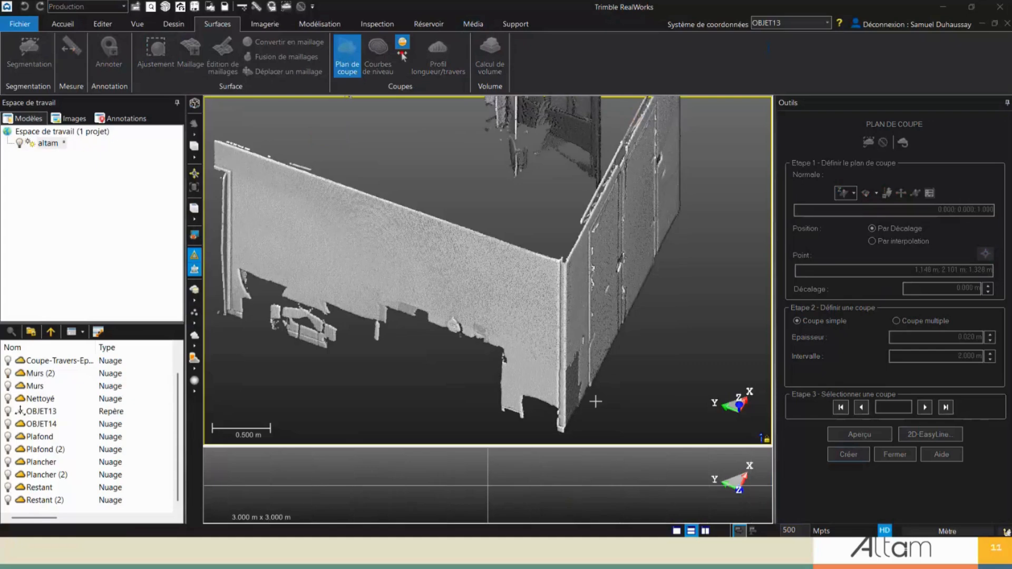
{"action": "left_click", "coordinate": [596, 401]}
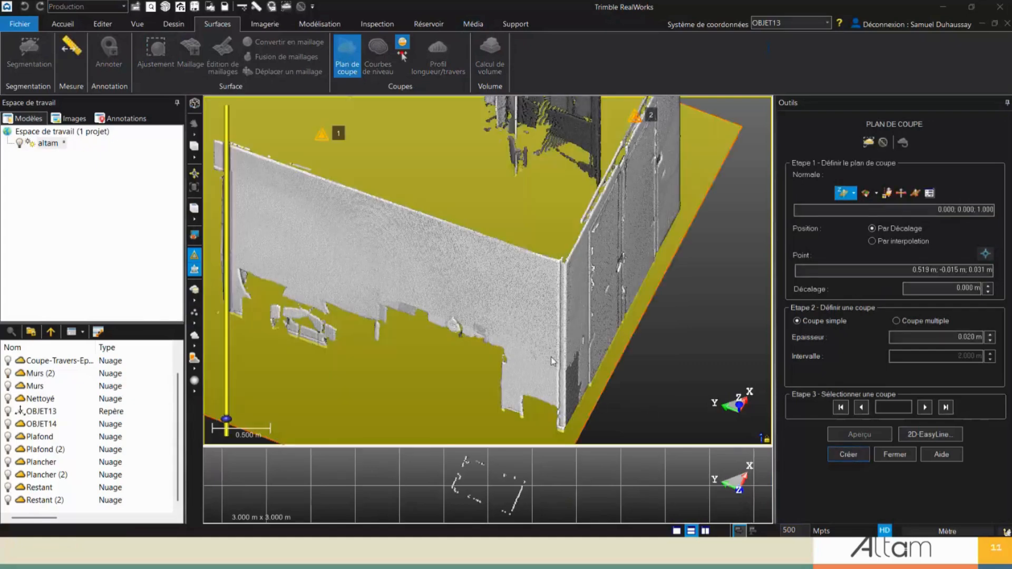
Set the cutting plane's offset to 1 m above the reference point
{"action": "left_click", "coordinate": [957, 287]}
{"action": "left_click", "coordinate": [987, 289]}
{"action": "type", "text": "1"}
{"action": "key", "text": "Return"}
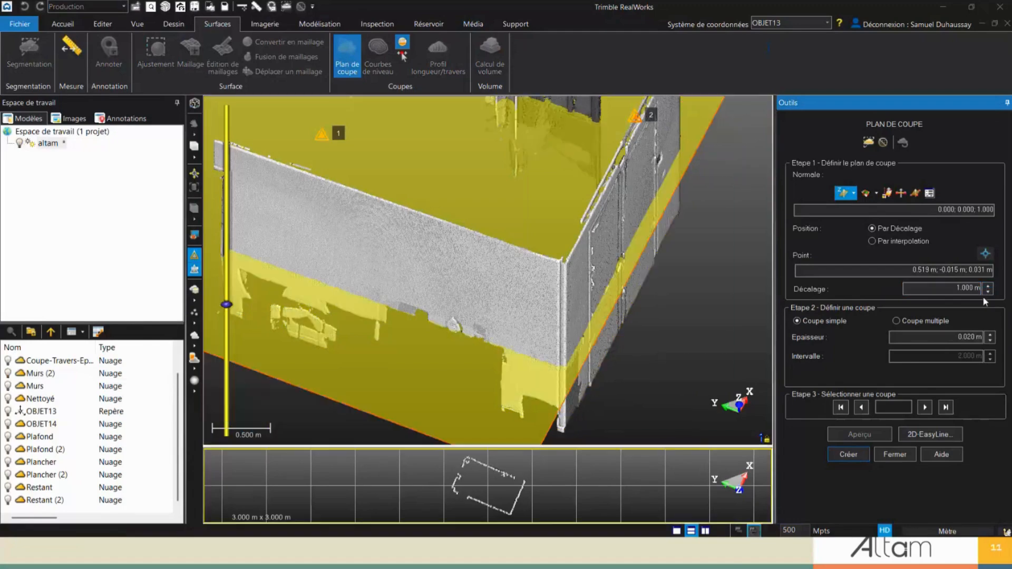
Enlarge the section preview, reduce the point size to 1 pixel and create the section at the 1 m offset
{"action": "scroll", "coordinate": [561, 437], "scroll_direction": "down", "scroll_amount": 2}
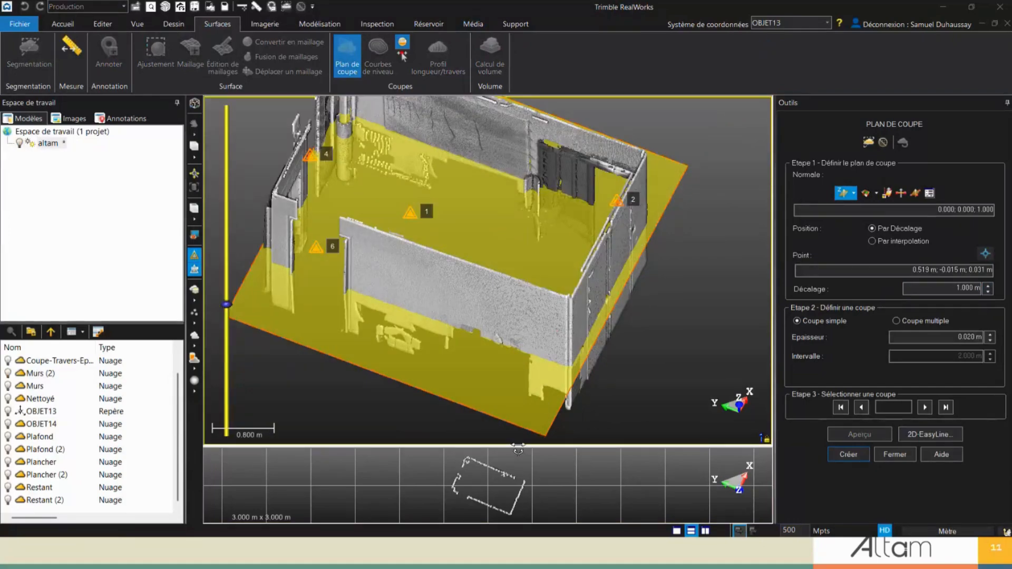
{"action": "left_click_drag", "start_coordinate": [516, 393], "coordinate": [516, 344]}
{"action": "left_click", "coordinate": [194, 324]}
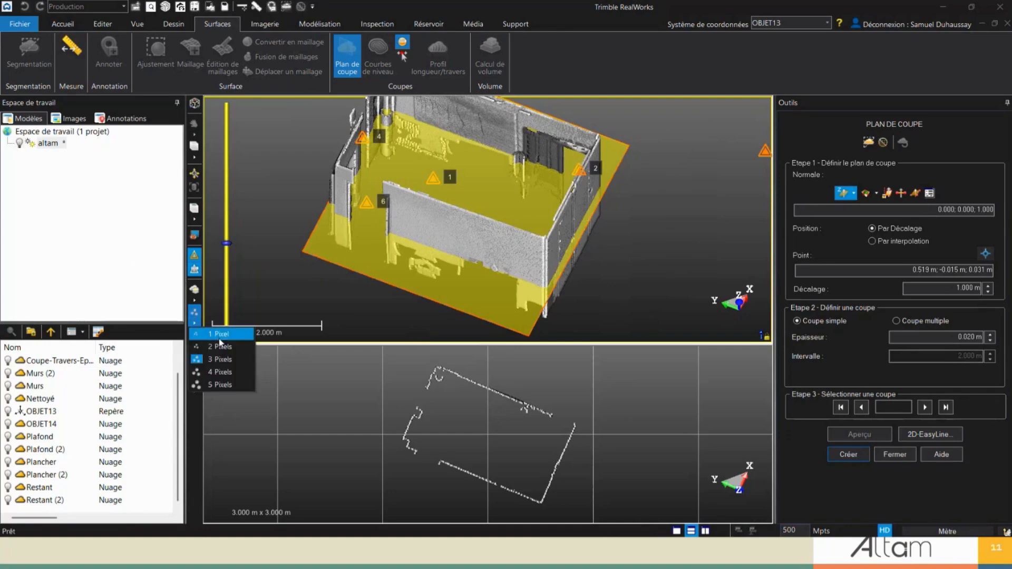
{"action": "left_click", "coordinate": [221, 334]}
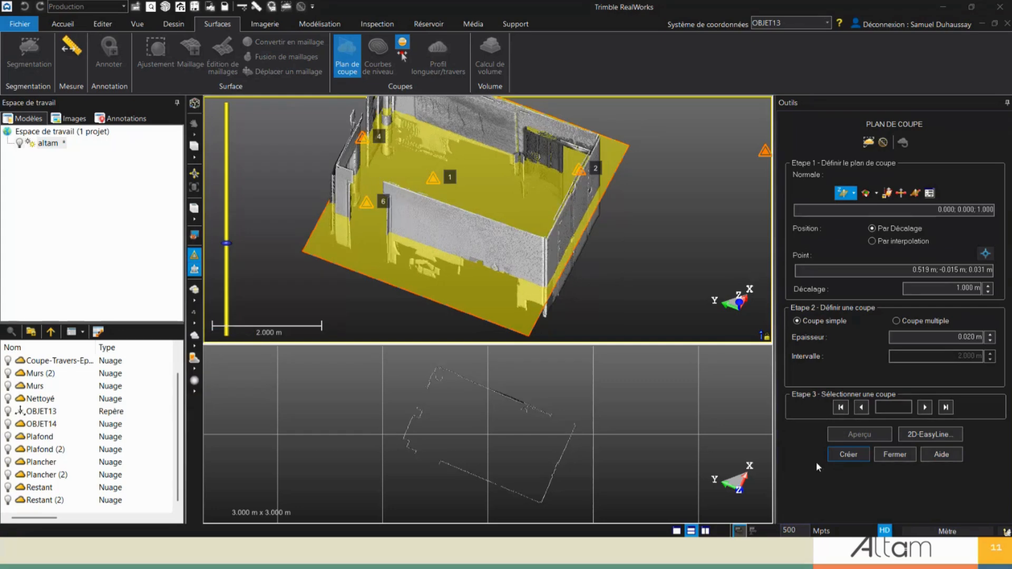
{"action": "left_click", "coordinate": [848, 455]}
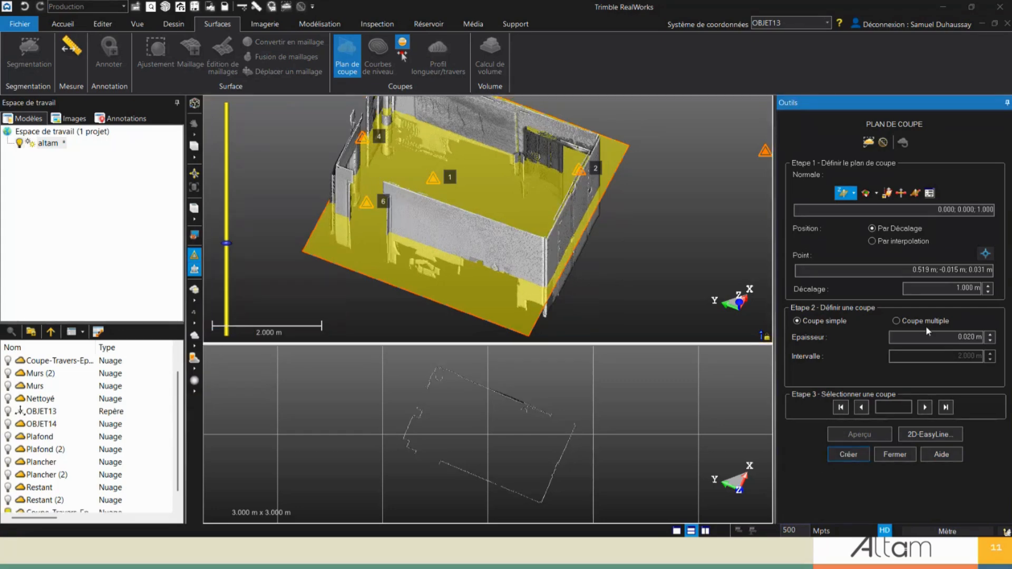
Create a second horizontal section at a 2 m offset and close the cutting plane tool
{"action": "left_click_drag", "start_coordinate": [952, 288], "coordinate": [1010, 295]}
{"action": "type", "text": "2"}
{"action": "key", "text": "Return"}
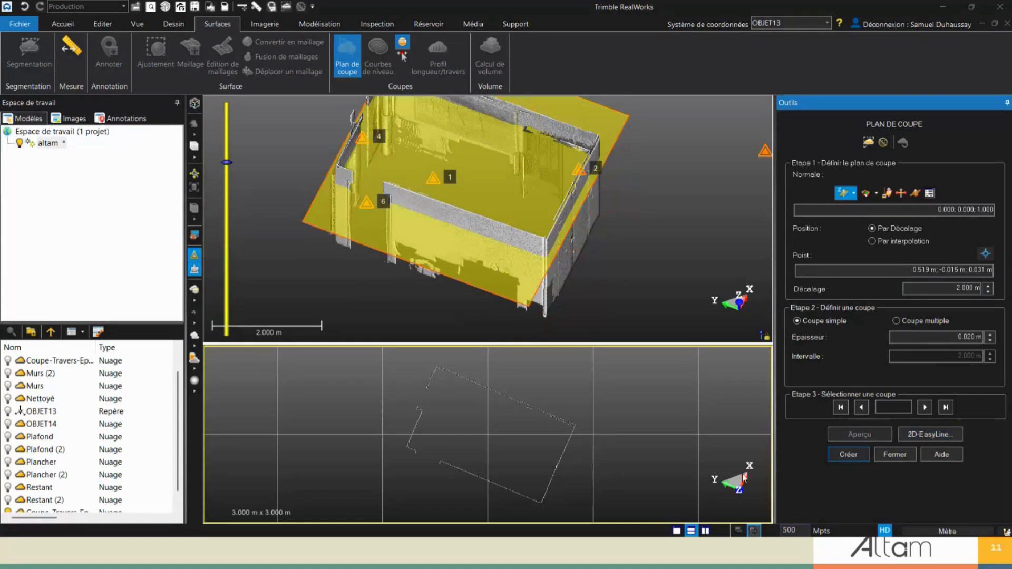
{"action": "left_click", "coordinate": [894, 454]}
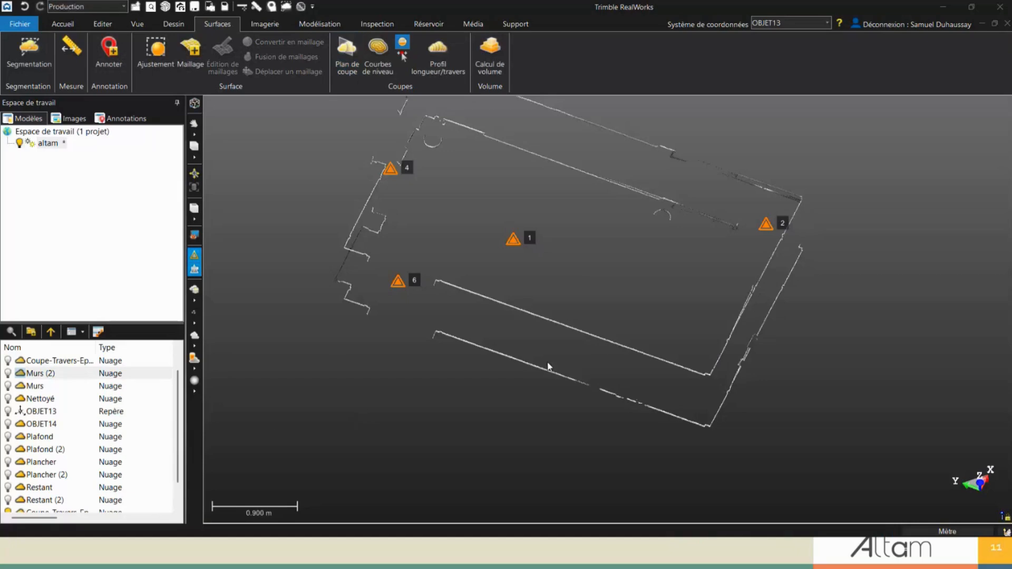
Hide the lower section cloud and show the 2 m section of the room from above, centred in the view
{"action": "scroll", "coordinate": [154, 447], "scroll_direction": "down", "scroll_amount": 1}
{"action": "left_click", "coordinate": [8, 487]}
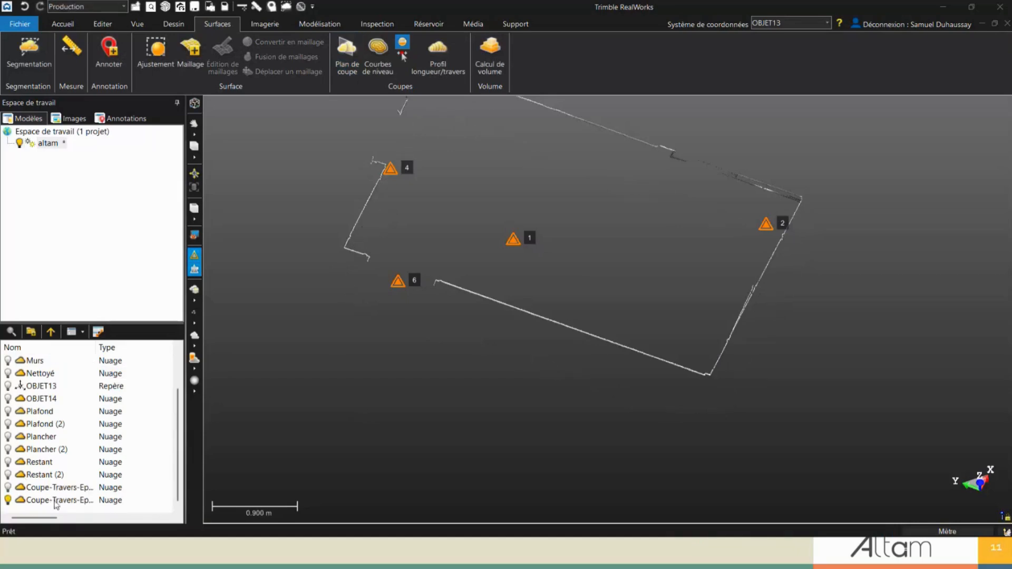
{"action": "left_click", "coordinate": [56, 502]}
{"action": "left_click", "coordinate": [198, 208]}
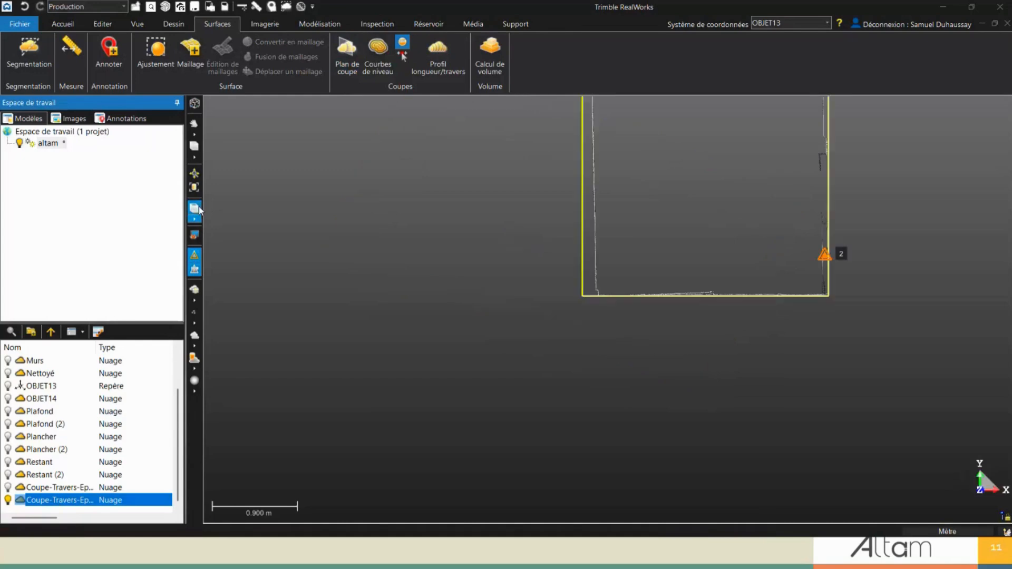
{"action": "left_click", "coordinate": [753, 377]}
{"action": "middle_click_drag", "start_coordinate": [886, 311], "coordinate": [735, 480]}
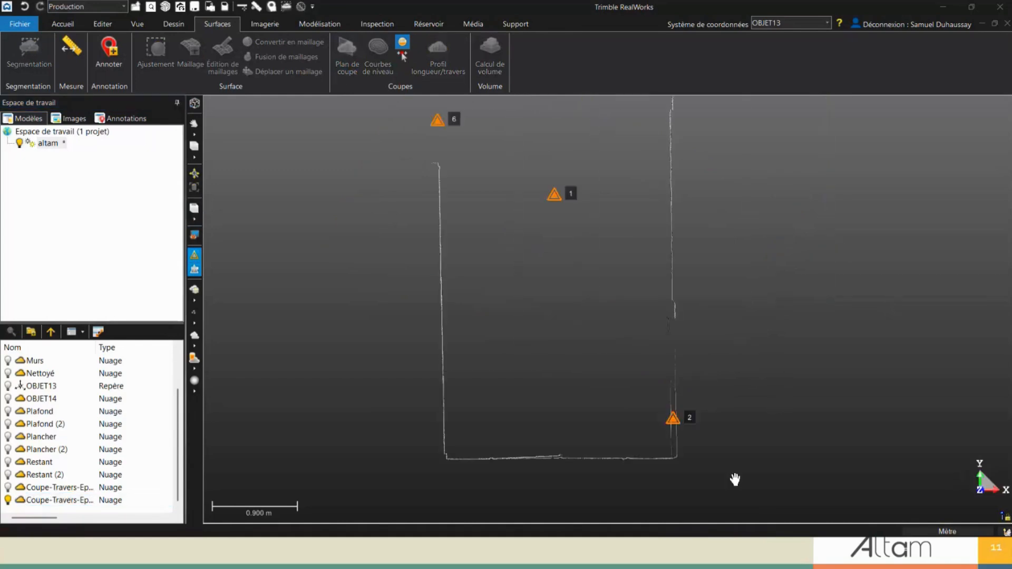
{"action": "scroll", "coordinate": [736, 480], "scroll_direction": "down", "scroll_amount": 2}
{"action": "scroll", "coordinate": [718, 275], "scroll_direction": "up", "scroll_amount": 1}
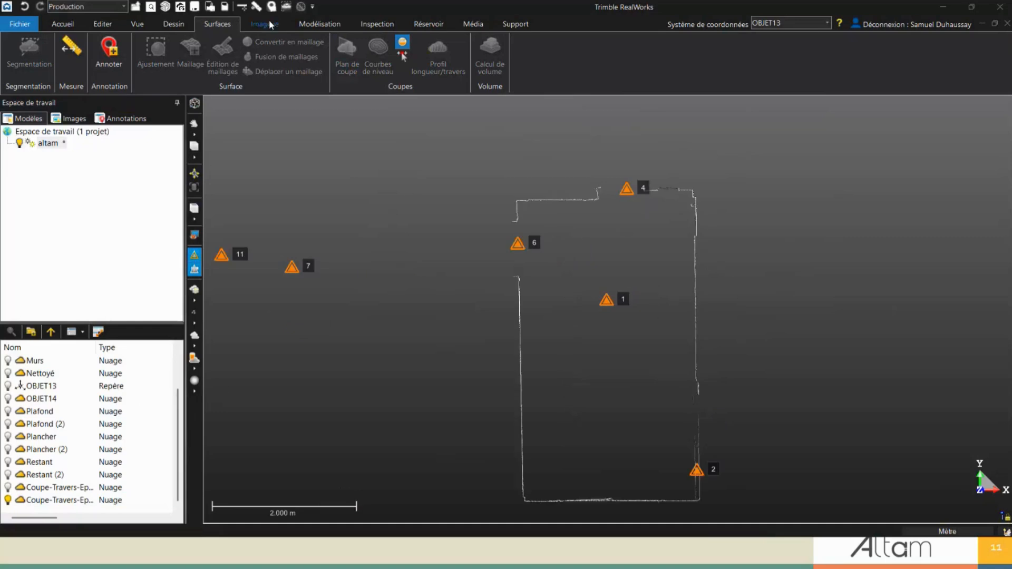
Open the scan stations in Scan Explorer and maximize its window
{"action": "left_click", "coordinate": [173, 25]}
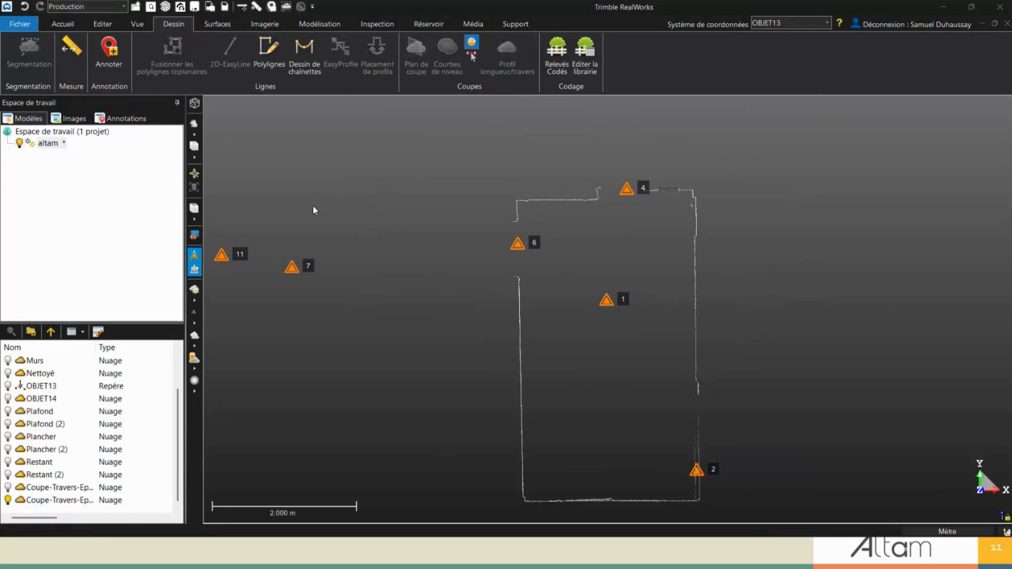
{"action": "left_click", "coordinate": [66, 24]}
{"action": "left_click", "coordinate": [122, 52]}
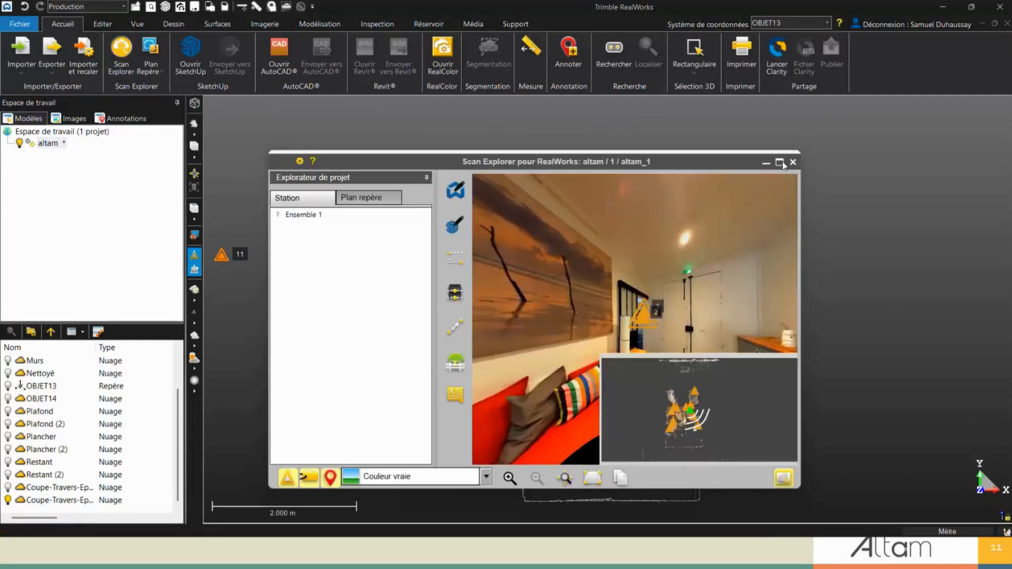
{"action": "left_click", "coordinate": [779, 162]}
Try to extract an entity for SketchUp from the large picture above the sofa in the panorama
{"action": "left_click", "coordinate": [186, 71]}
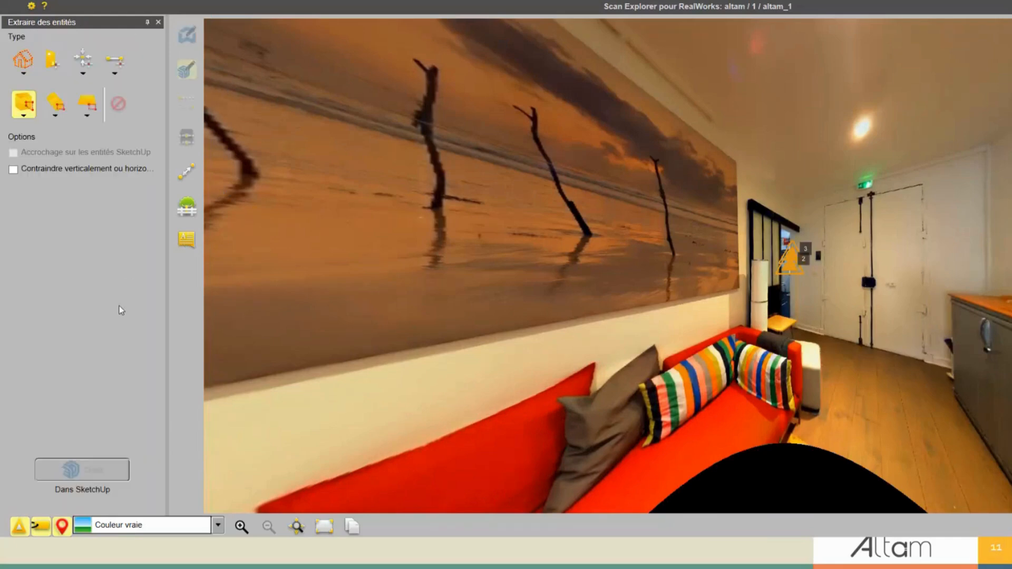
{"action": "left_click", "coordinate": [657, 260]}
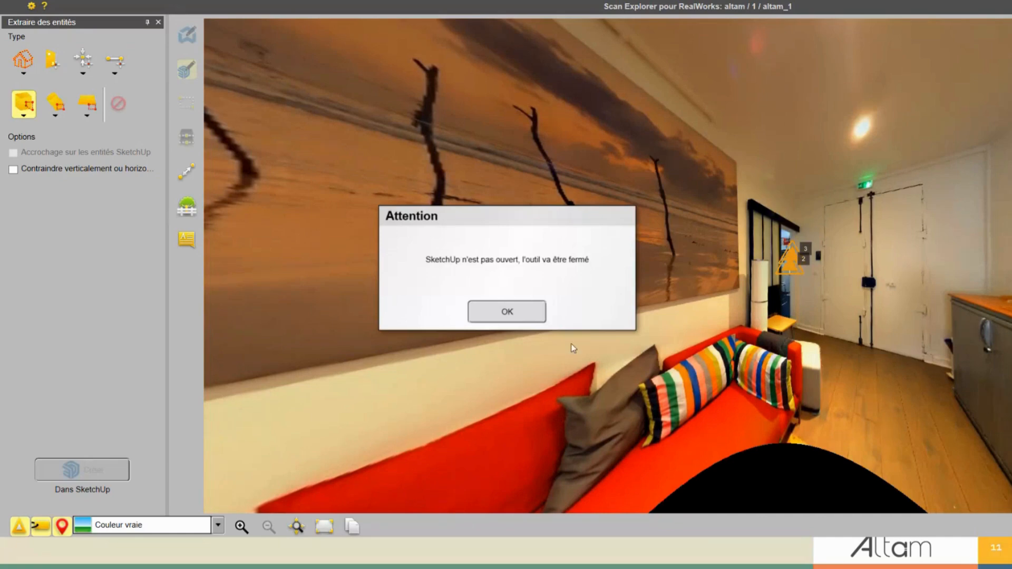
{"action": "left_click", "coordinate": [528, 312]}
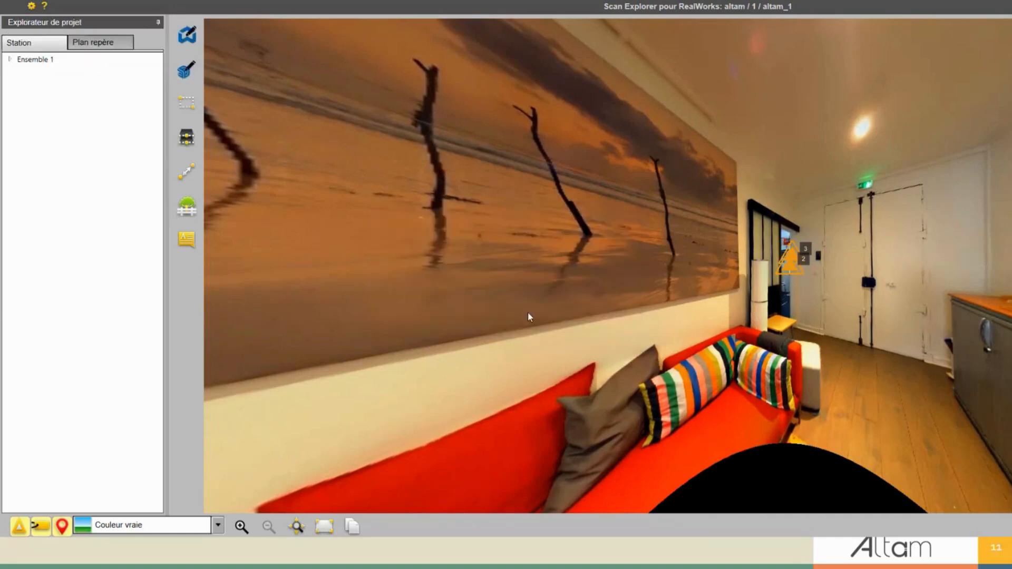
Reopen the entity extraction tool, reduce the Scan Explorer window and place it over one half of the screen
{"action": "left_click", "coordinate": [186, 71]}
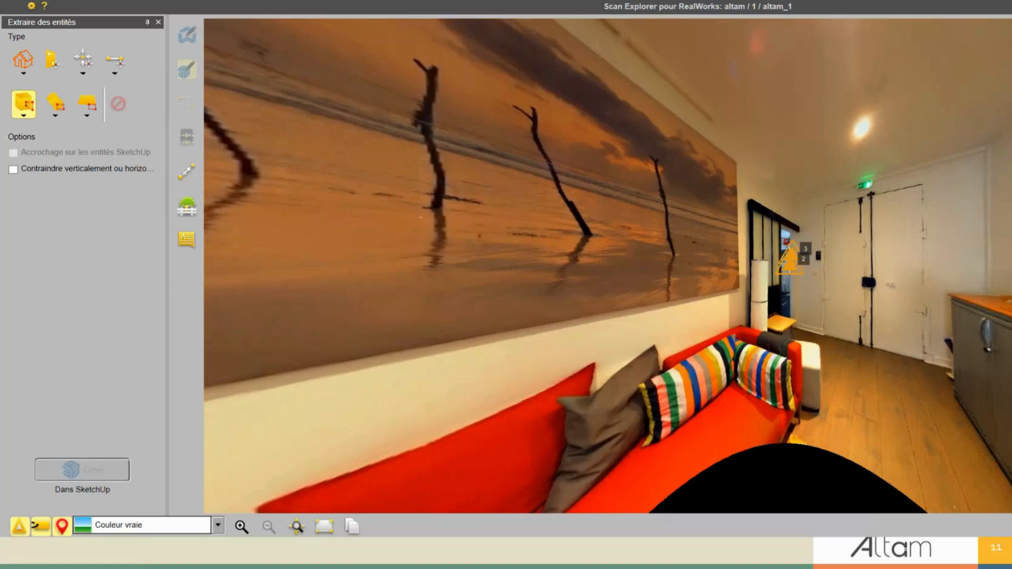
{"action": "left_click", "coordinate": [934, 12]}
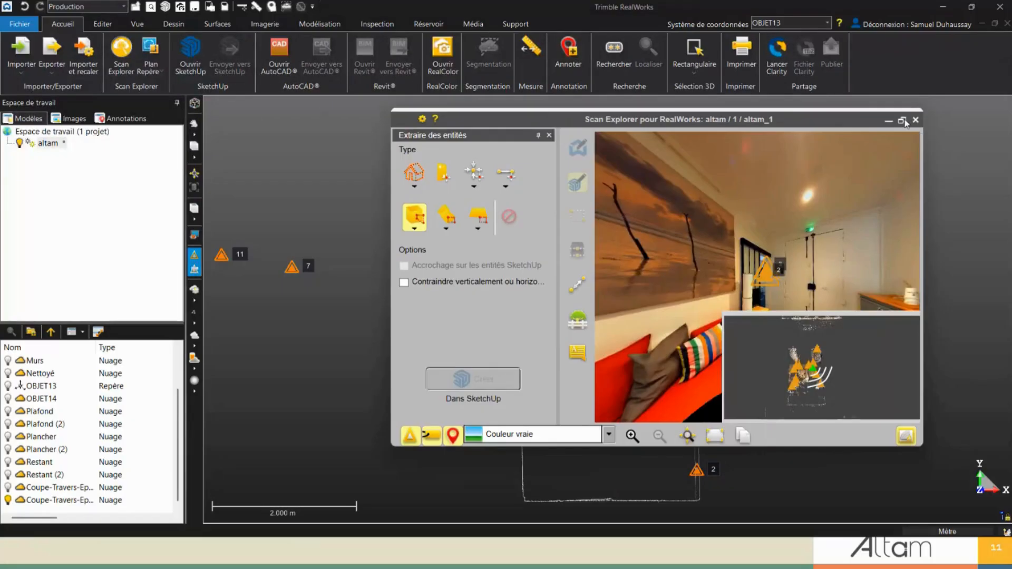
{"action": "left_click", "coordinate": [902, 122]}
{"action": "left_click", "coordinate": [952, 9]}
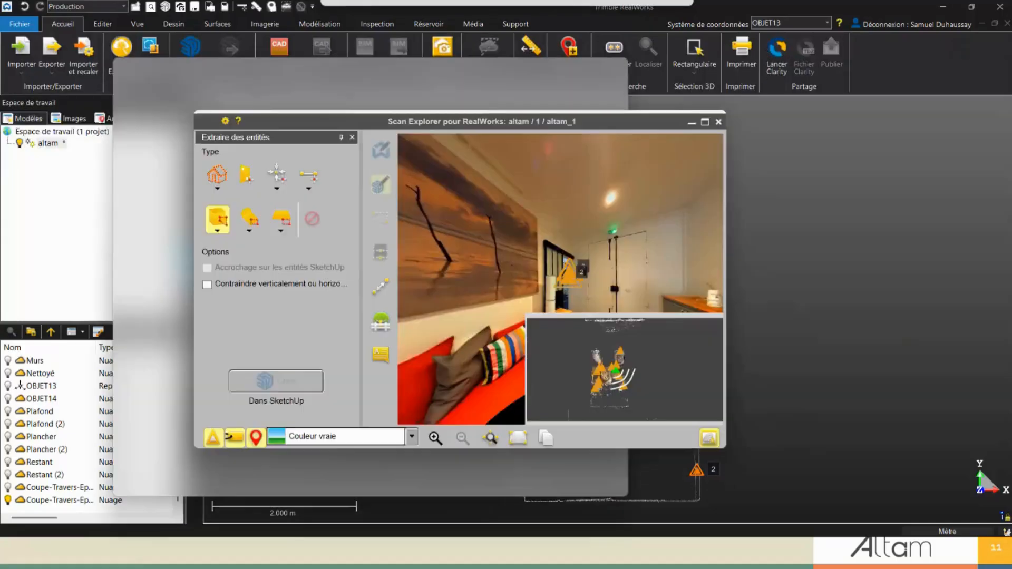
{"action": "left_click_drag", "start_coordinate": [0, 51], "coordinate": [254, 35]}
{"action": "left_click_drag", "start_coordinate": [316, 340], "coordinate": [309, 525]}
Place the SketchUp welcome window beside Scan Explorer and create a new model from the Simple (Mètres) template in SketchUp
{"action": "mouse_move", "coordinate": [0, 263]}
{"action": "left_mouse_down"}
{"action": "mouse_move", "coordinate": [543, 128]}
{"action": "mouse_move", "coordinate": [672, 74]}
{"action": "left_mouse_up"}
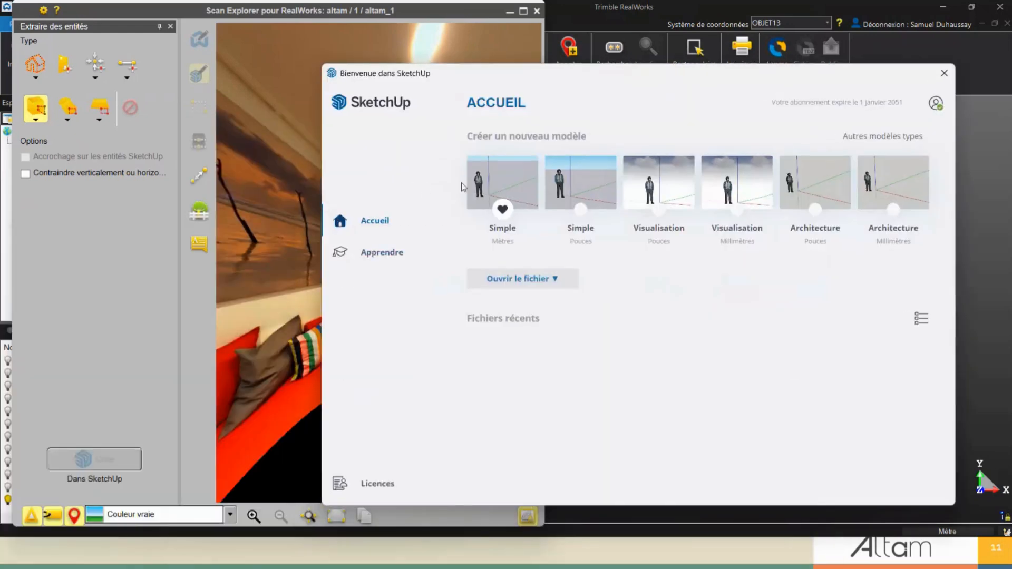
{"action": "left_click", "coordinate": [497, 184]}
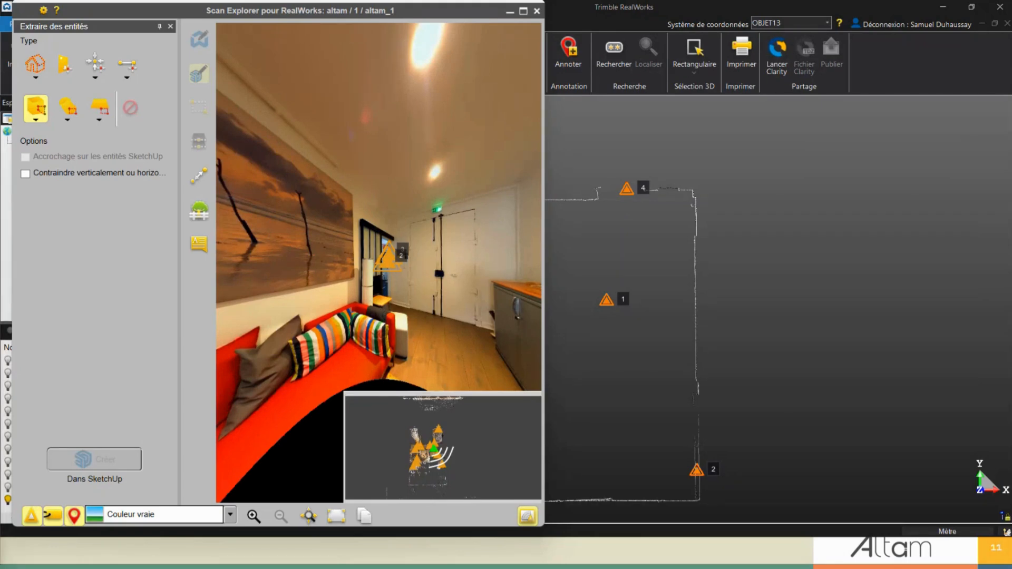
{"action": "key", "text": "alt+Tab"}
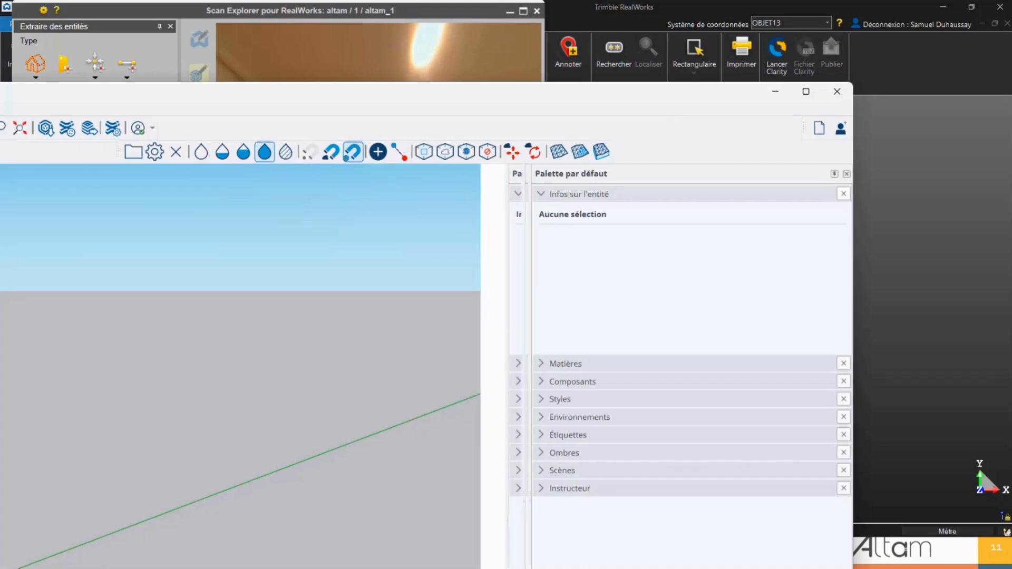
Place SketchUp beside Scan Explorer, close its default tray and maximize the SketchUp window
{"action": "mouse_move", "coordinate": [632, 94]}
{"action": "left_mouse_down"}
{"action": "mouse_move", "coordinate": [814, 9]}
{"action": "mouse_move", "coordinate": [805, 16]}
{"action": "left_mouse_up"}
{"action": "scroll", "coordinate": [613, 332], "scroll_direction": "down", "scroll_amount": 4}
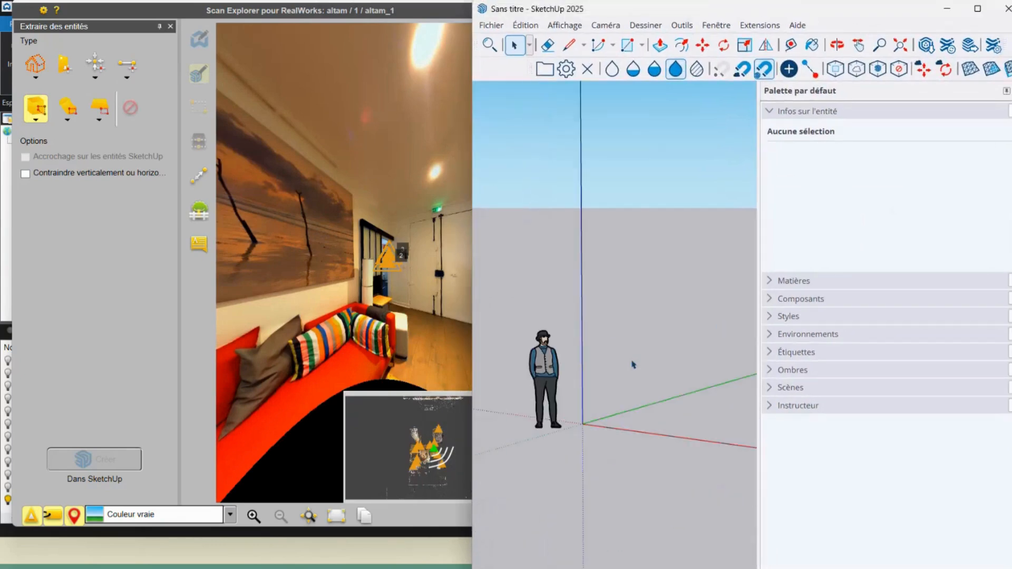
{"action": "left_click", "coordinate": [1005, 91]}
{"action": "left_click", "coordinate": [999, 92]}
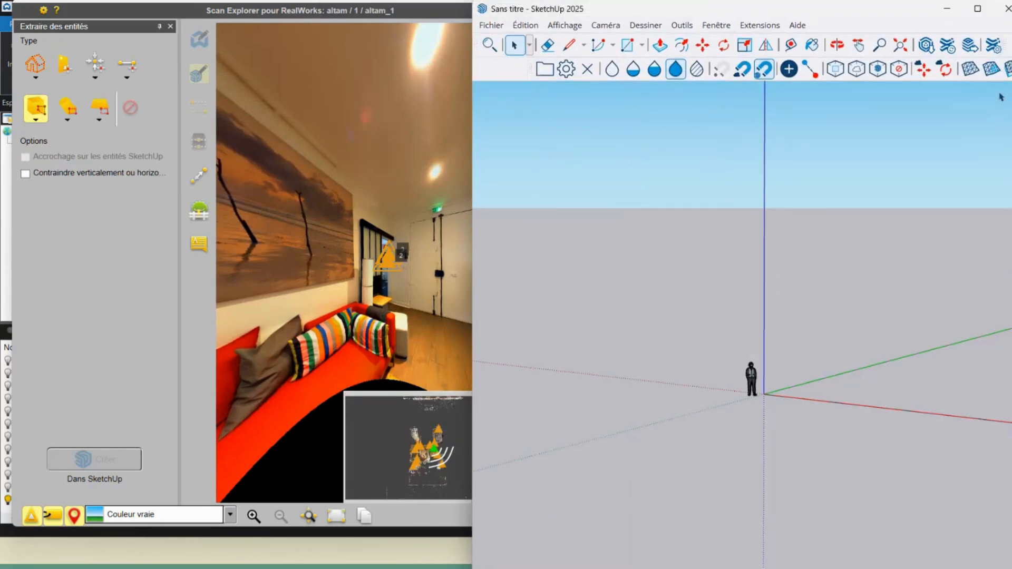
{"action": "left_click", "coordinate": [977, 9]}
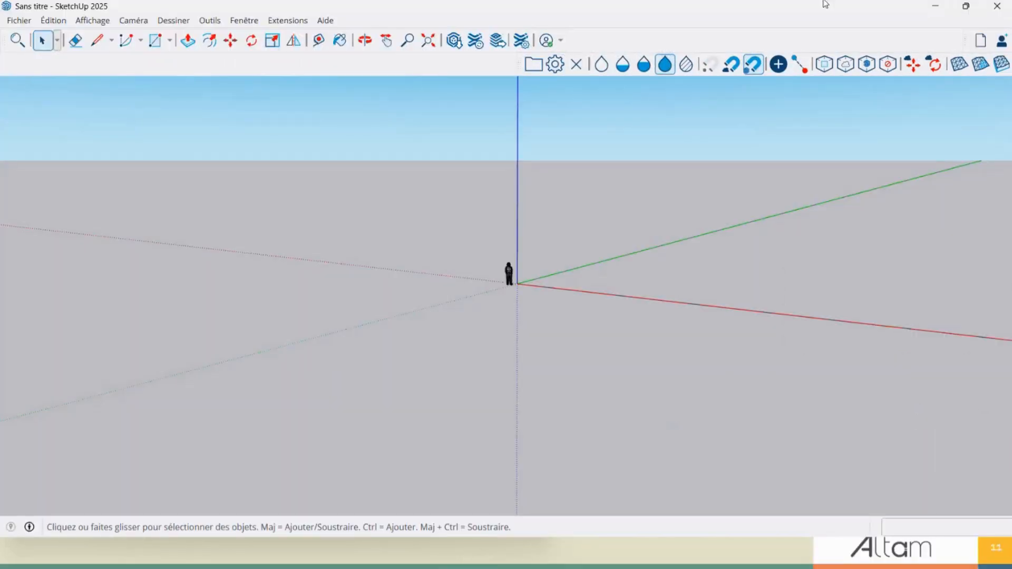
Check RealWorks, return to SketchUp and open altam.rwp as a point cloud, declining the link to the model
{"action": "left_click", "coordinate": [939, 7]}
{"action": "left_click", "coordinate": [688, 152]}
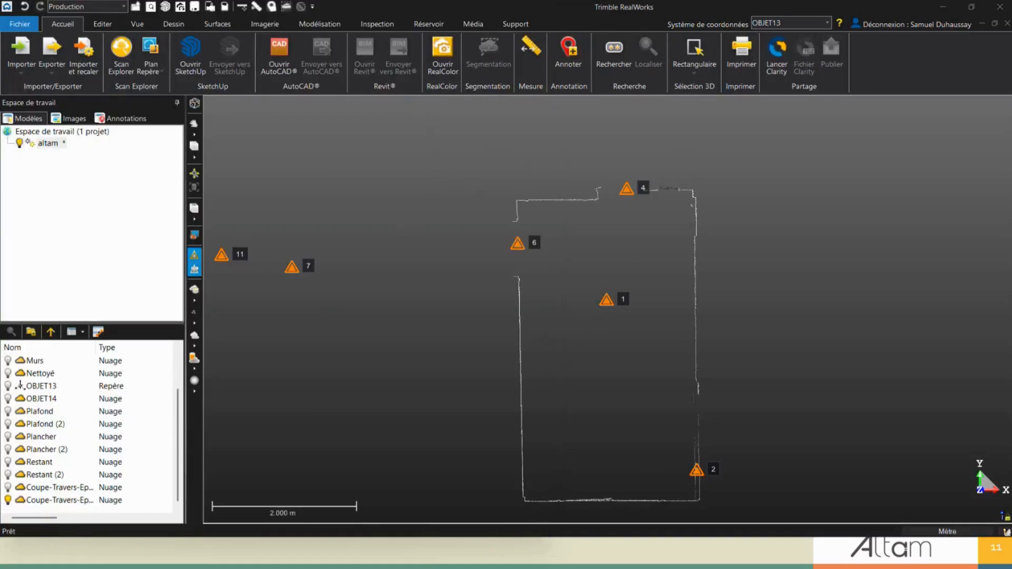
{"action": "left_click", "coordinate": [570, 551]}
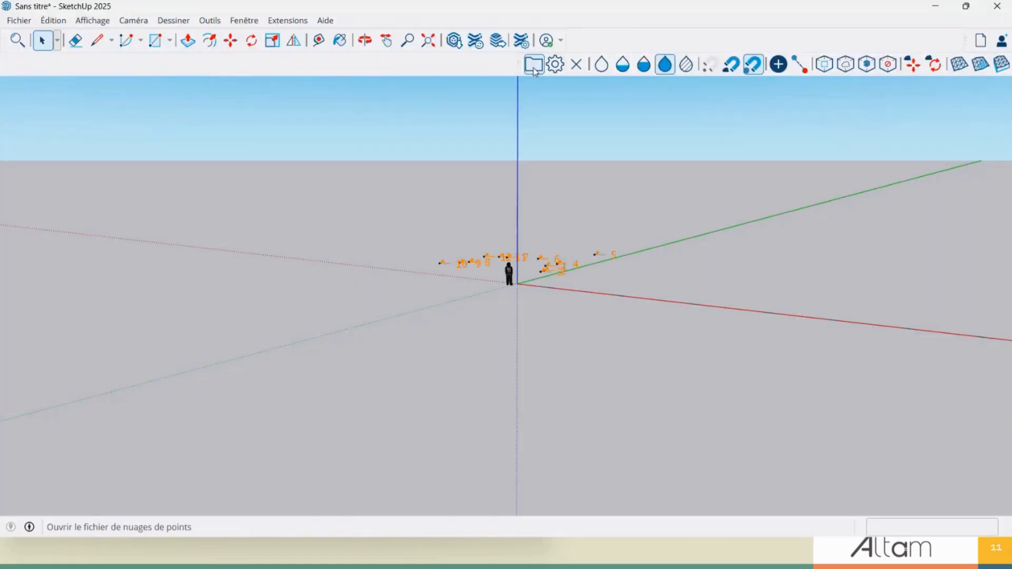
{"action": "left_click", "coordinate": [534, 65]}
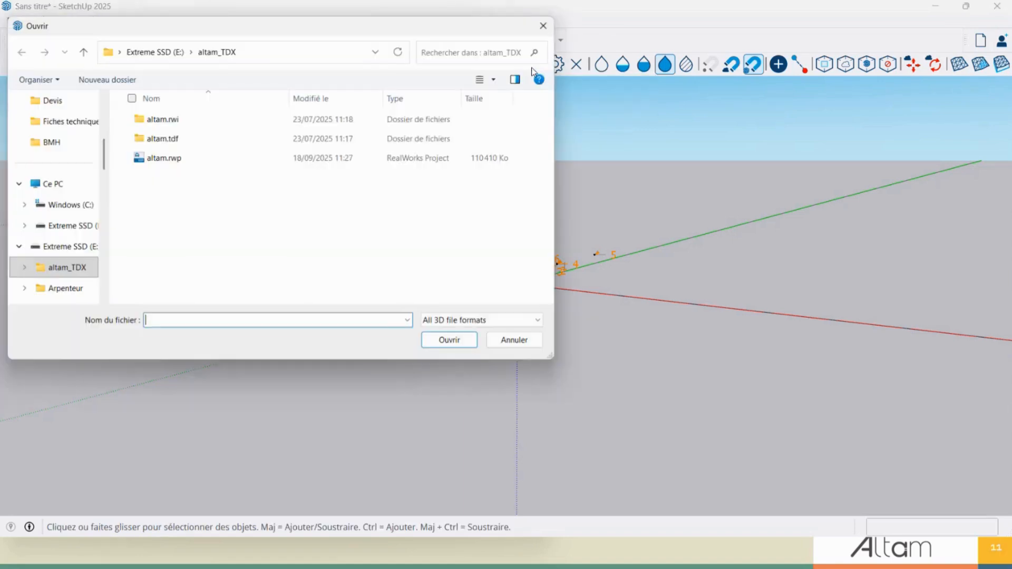
{"action": "left_click", "coordinate": [211, 158]}
{"action": "left_click", "coordinate": [453, 343]}
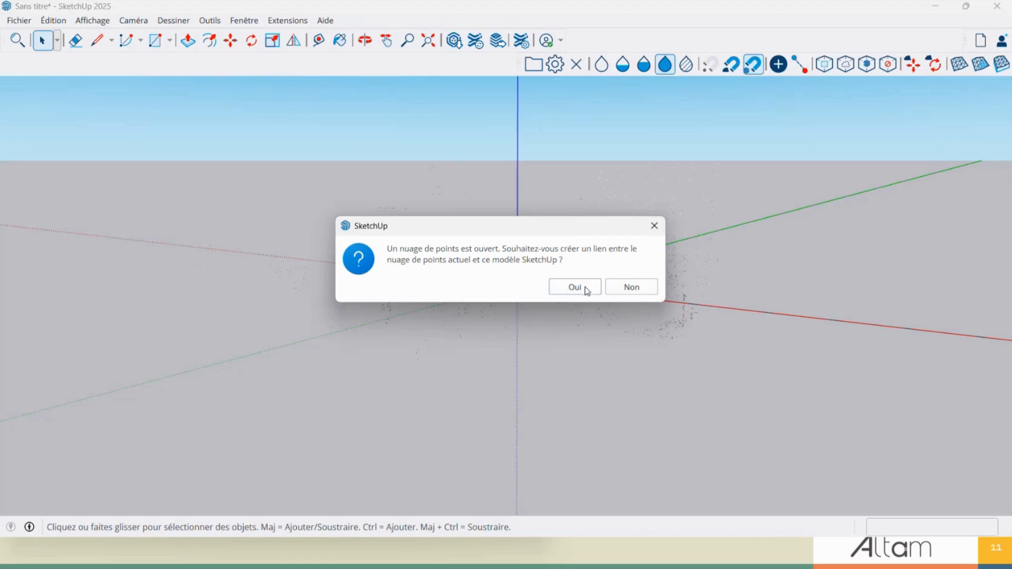
{"action": "left_click", "coordinate": [644, 287]}
Hide all clouds in the point cloud manager, display only Restant (2) and move the manager clear of the model
{"action": "middle_click_drag", "start_coordinate": [644, 287], "coordinate": [644, 316]}
{"action": "middle_click_drag", "start_coordinate": [558, 275], "coordinate": [258, 420]}
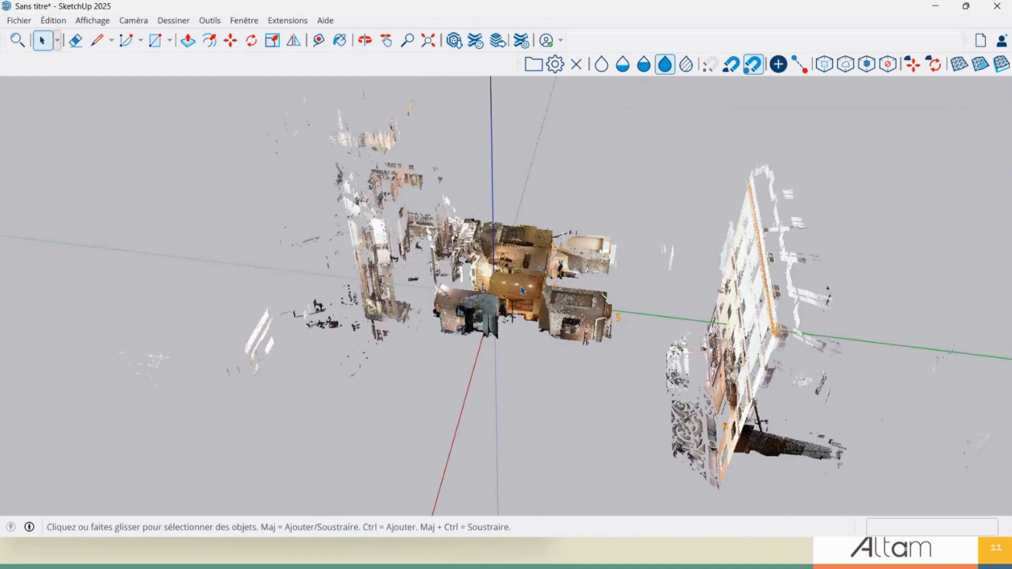
{"action": "mouse_move", "coordinate": [510, 306]}
{"action": "middle_mouse_down"}
{"action": "mouse_move", "coordinate": [673, 267]}
{"action": "mouse_move", "coordinate": [775, 211]}
{"action": "mouse_move", "coordinate": [777, 172]}
{"action": "mouse_move", "coordinate": [627, 148]}
{"action": "mouse_move", "coordinate": [548, 155]}
{"action": "mouse_move", "coordinate": [585, 116]}
{"action": "middle_mouse_up"}
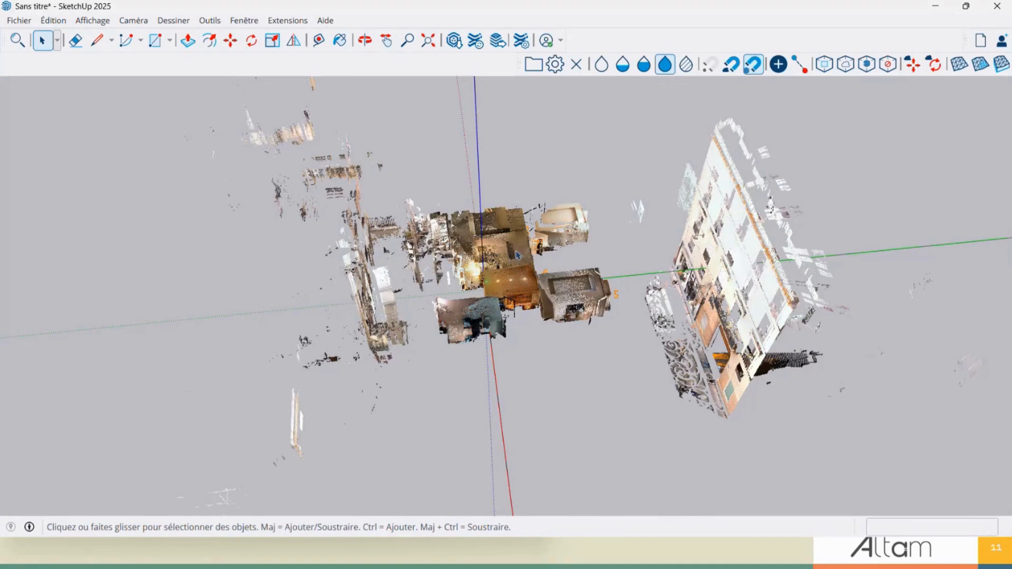
{"action": "left_click", "coordinate": [556, 67]}
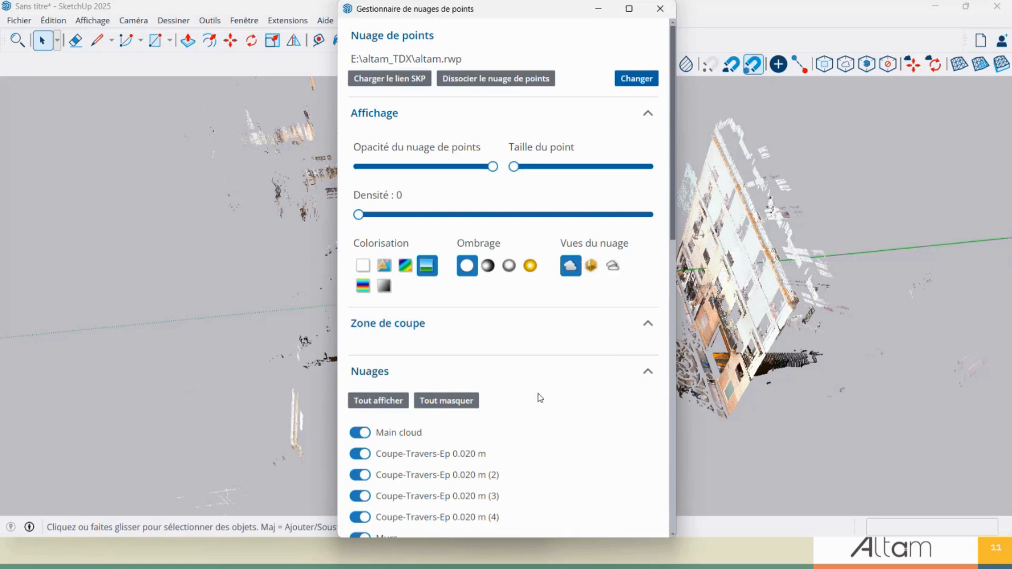
{"action": "scroll", "coordinate": [500, 348], "scroll_direction": "down", "scroll_amount": 5}
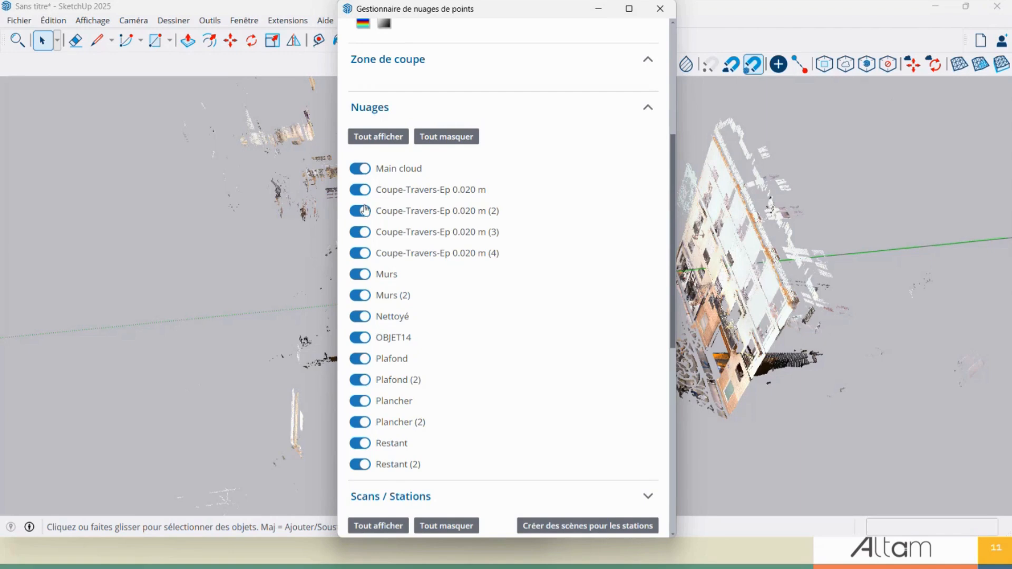
{"action": "left_click", "coordinate": [447, 137]}
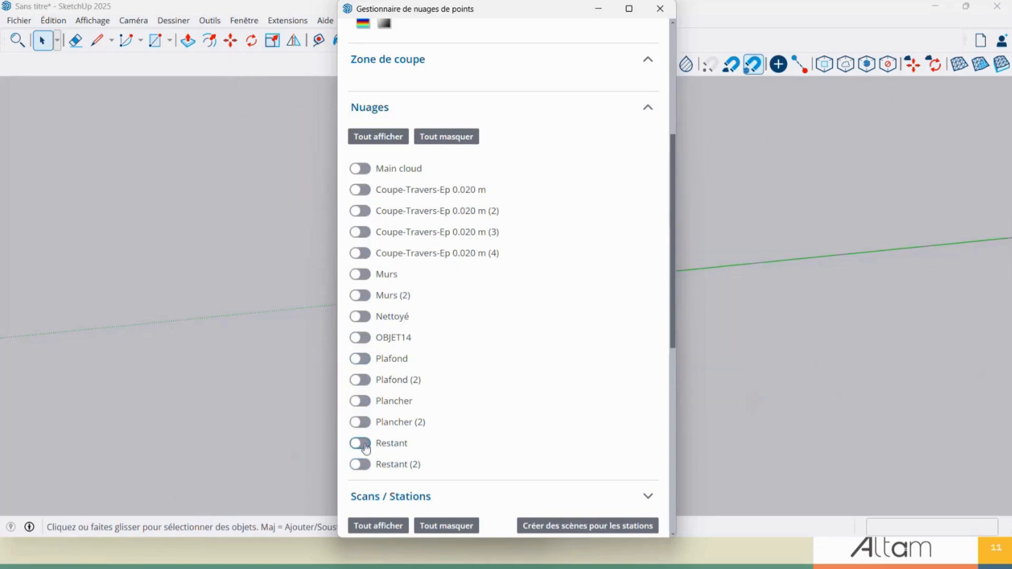
{"action": "left_click", "coordinate": [360, 464]}
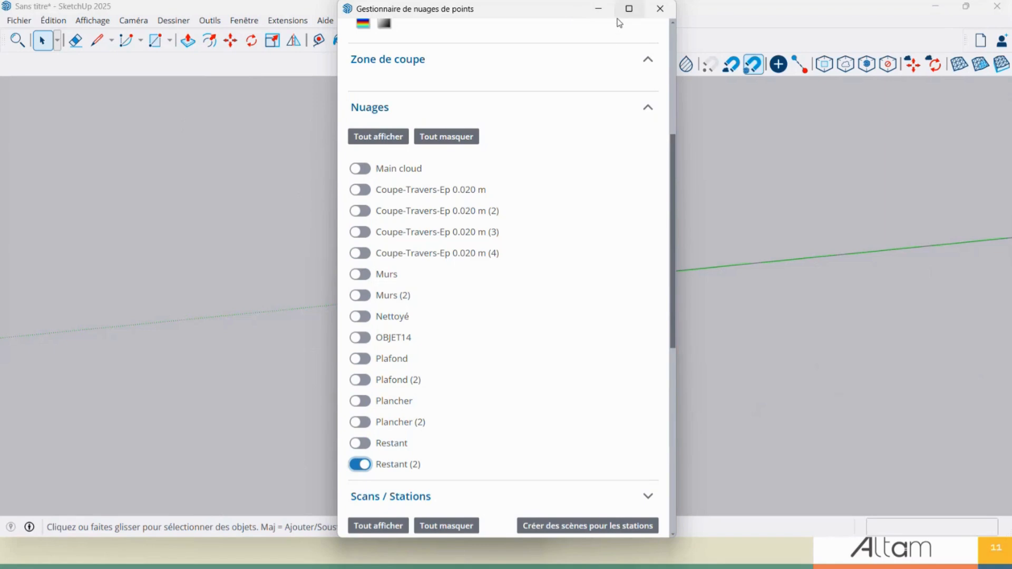
{"action": "left_click_drag", "start_coordinate": [401, 14], "coordinate": [129, 61]}
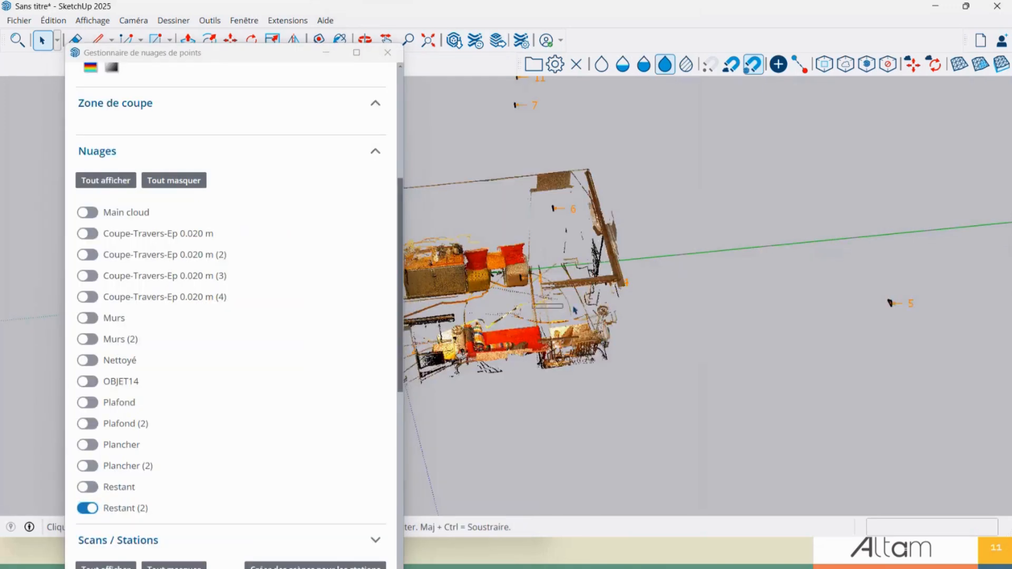
Inspect the Murs (2) cloud and the Coupe-Travers-Ep 0.020 m (3) section by displaying each one alone
{"action": "left_click", "coordinate": [85, 508]}
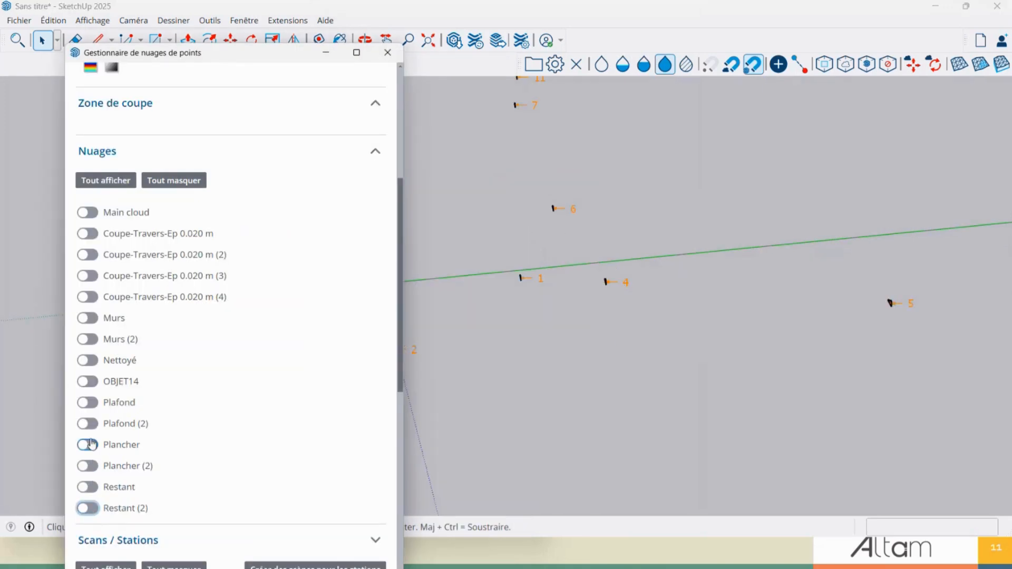
{"action": "left_click", "coordinate": [88, 340]}
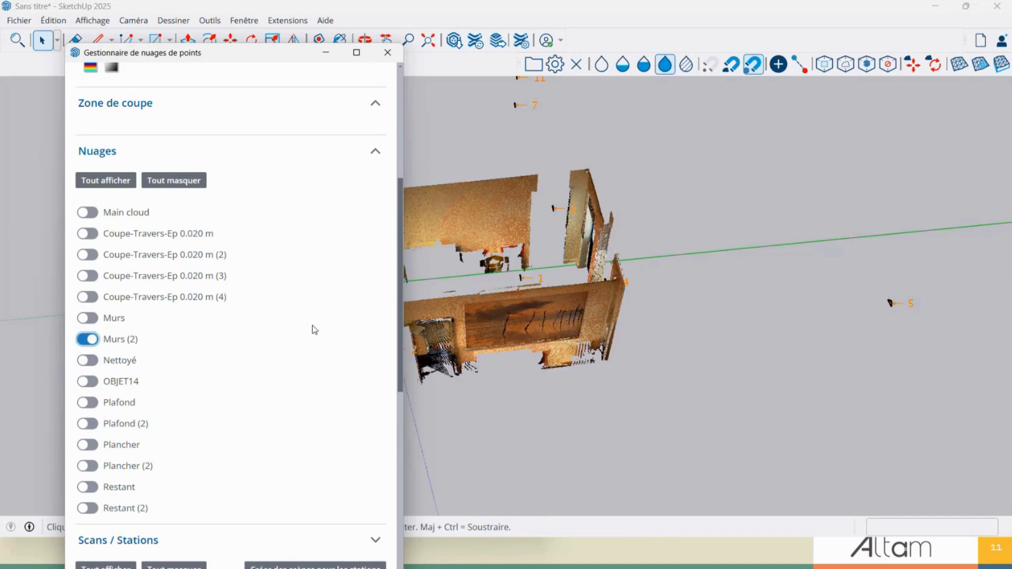
{"action": "middle_click_drag", "start_coordinate": [551, 319], "coordinate": [823, 305]}
{"action": "left_click", "coordinate": [88, 339]}
{"action": "left_click", "coordinate": [88, 276]}
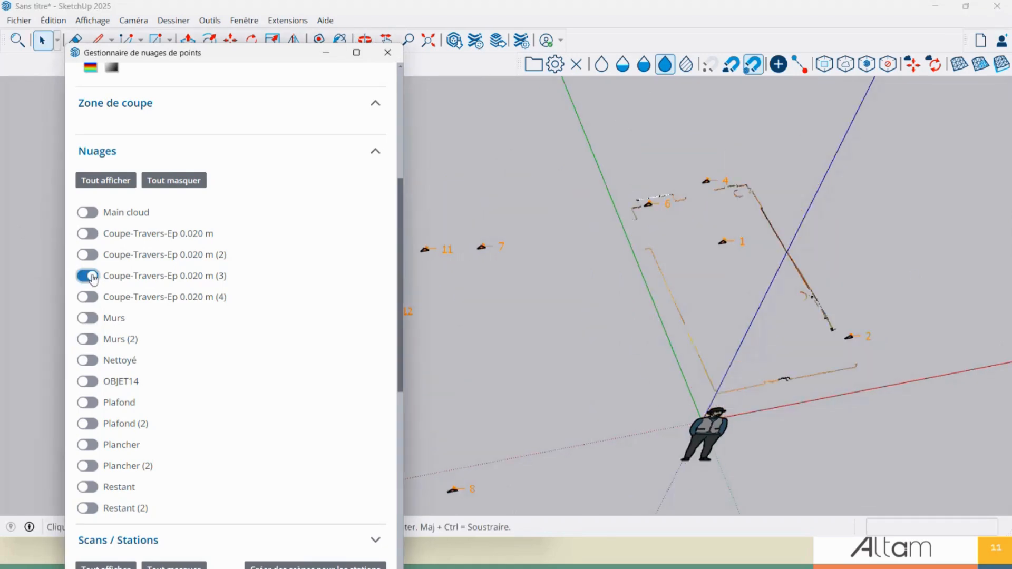
{"action": "middle_click_drag", "start_coordinate": [671, 331], "coordinate": [838, 316]}
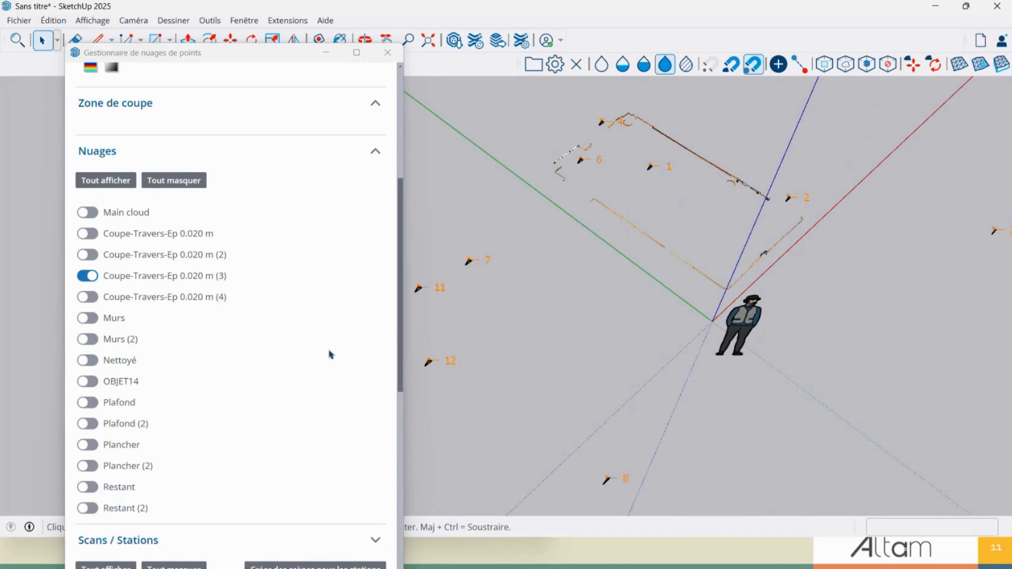
Hide the Coupe-Travers-Ep 0.020 m (3) section, display the Main cloud and close the point cloud manager
{"action": "left_click", "coordinate": [84, 278]}
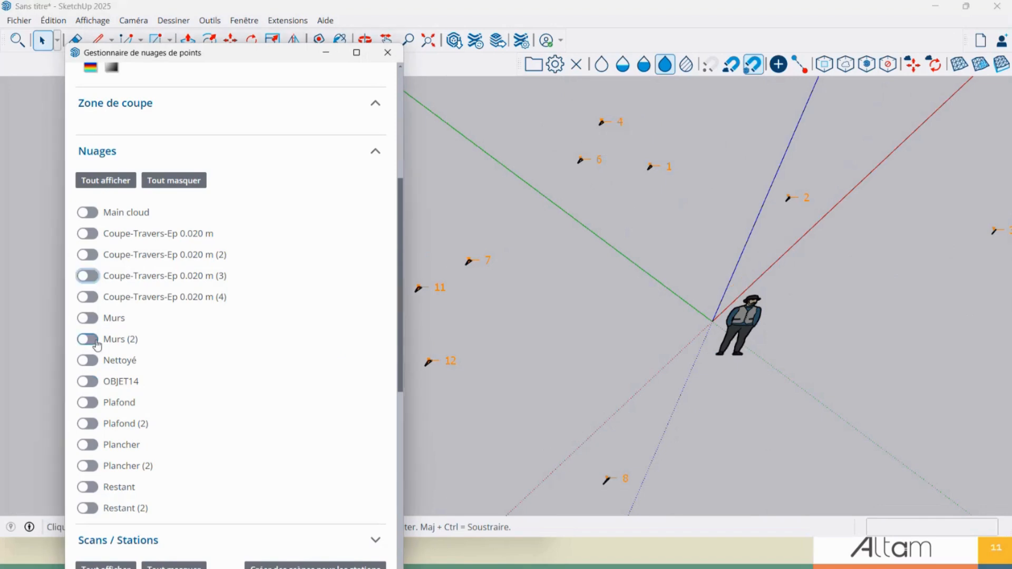
{"action": "left_click", "coordinate": [87, 213]}
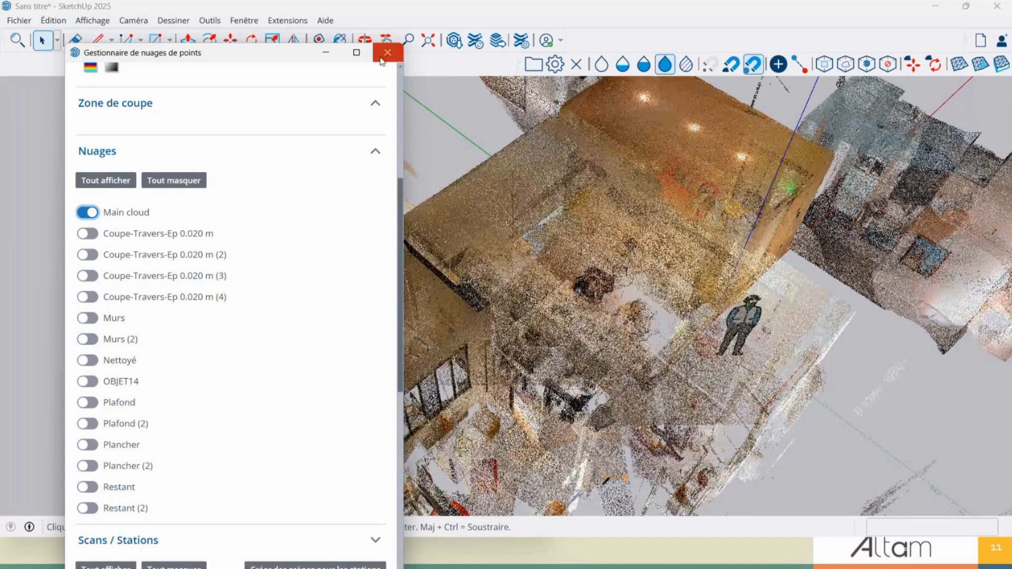
{"action": "left_click", "coordinate": [387, 52]}
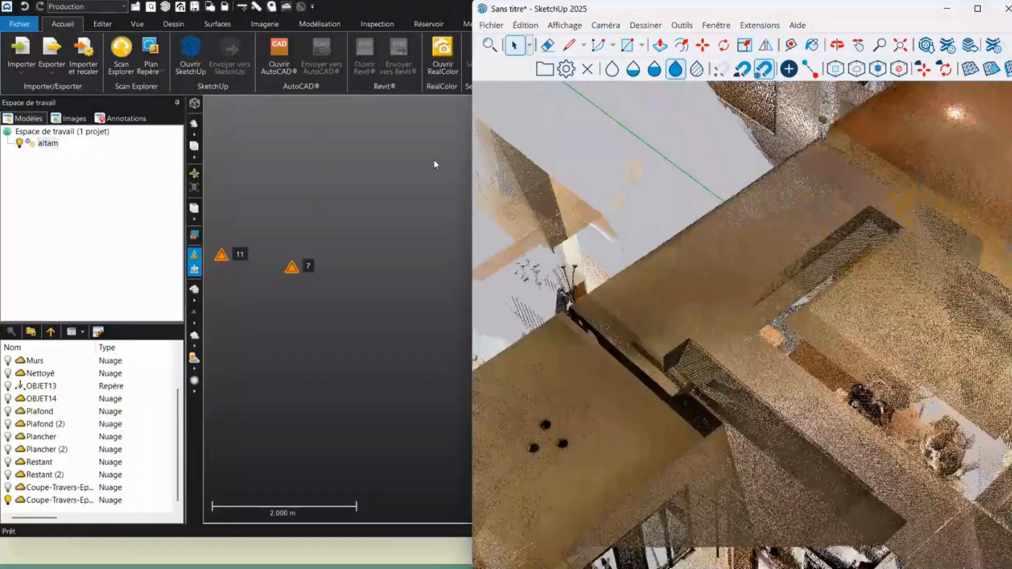
Bring Scan Explorer back beside SketchUp and reopen its entity extraction tool
{"action": "left_click", "coordinate": [434, 161]}
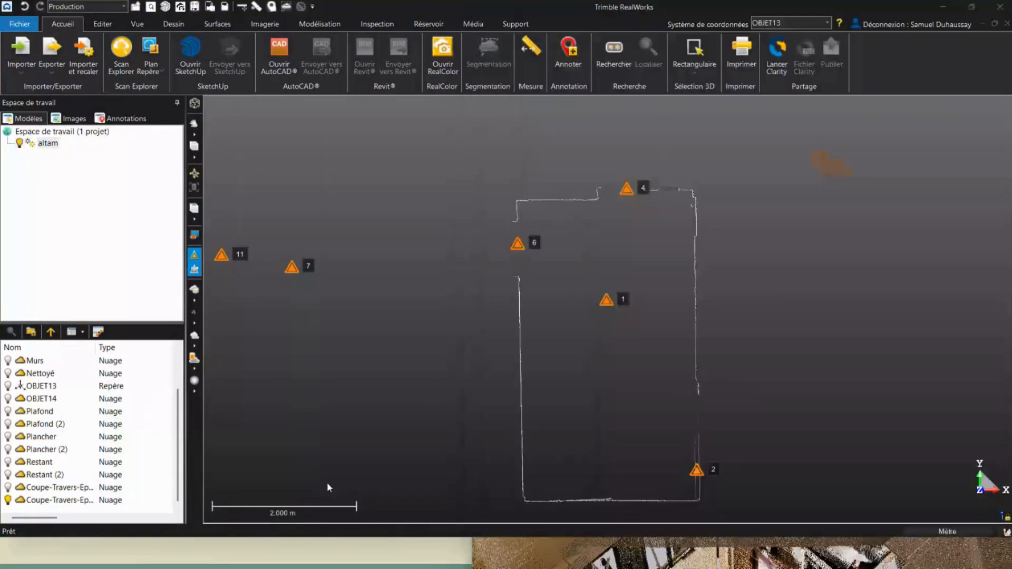
{"action": "key", "text": "alt+Tab"}
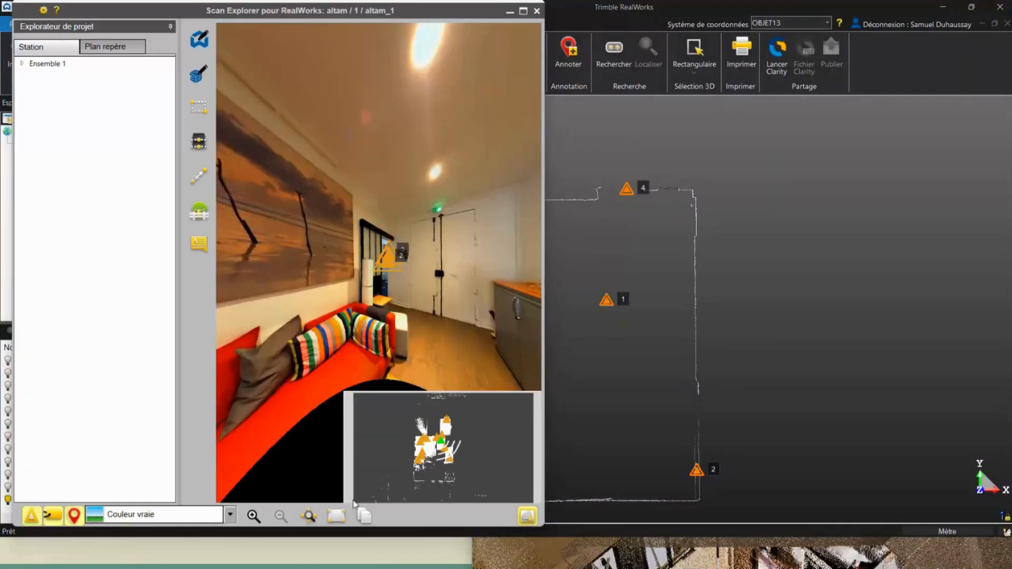
{"action": "key", "text": "alt+Tab"}
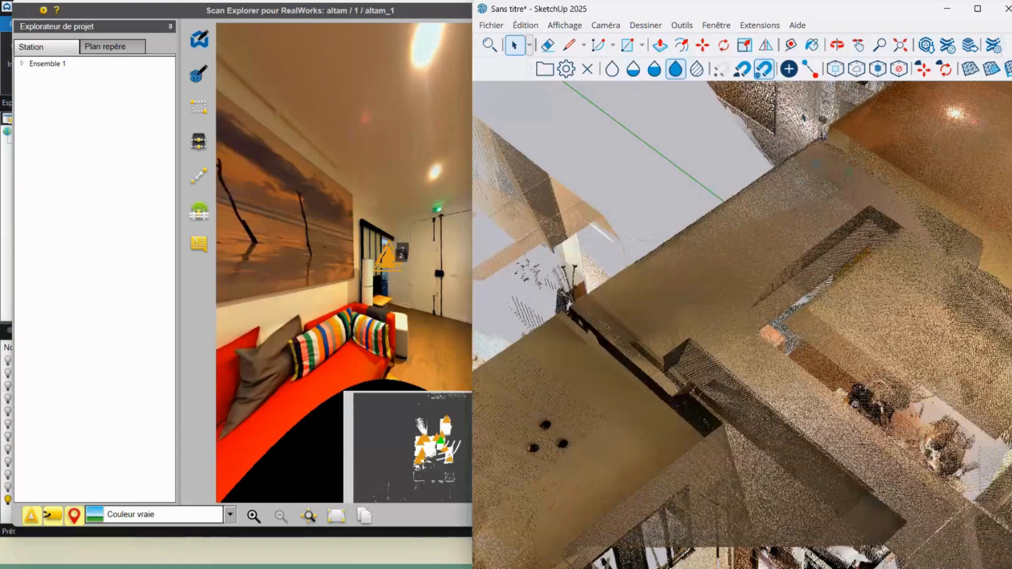
{"action": "left_click", "coordinate": [136, 11]}
{"action": "left_click", "coordinate": [199, 74]}
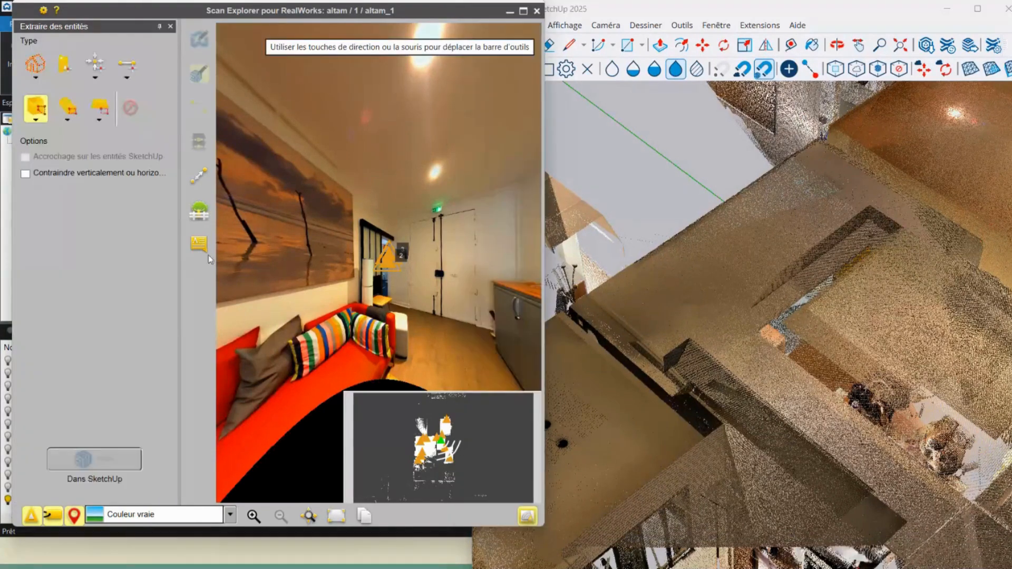
Start a wall extraction and set a room height of about 2.70 m by picking a floor point and a ceiling point
{"action": "left_click", "coordinate": [59, 67]}
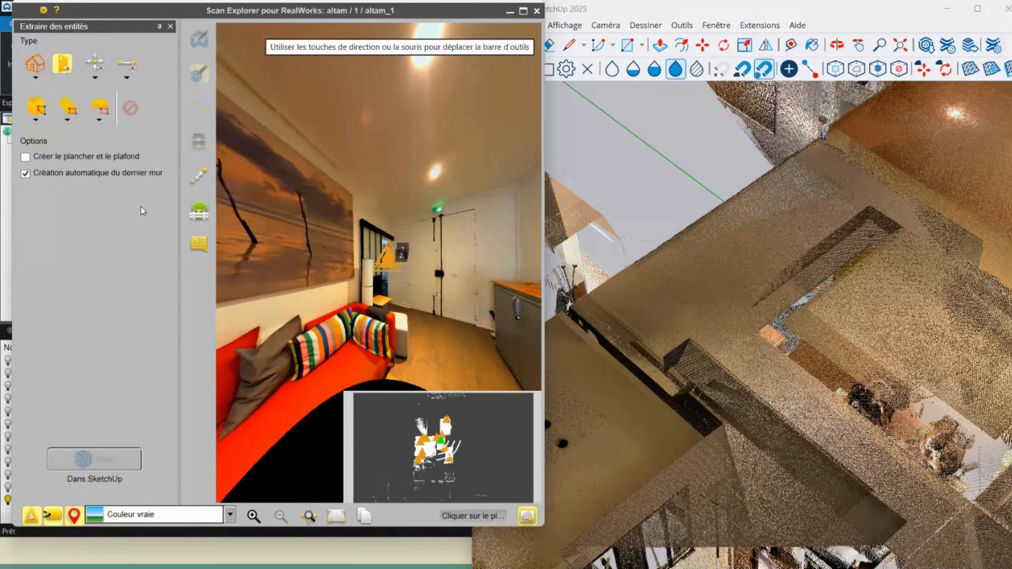
{"action": "left_click", "coordinate": [442, 341]}
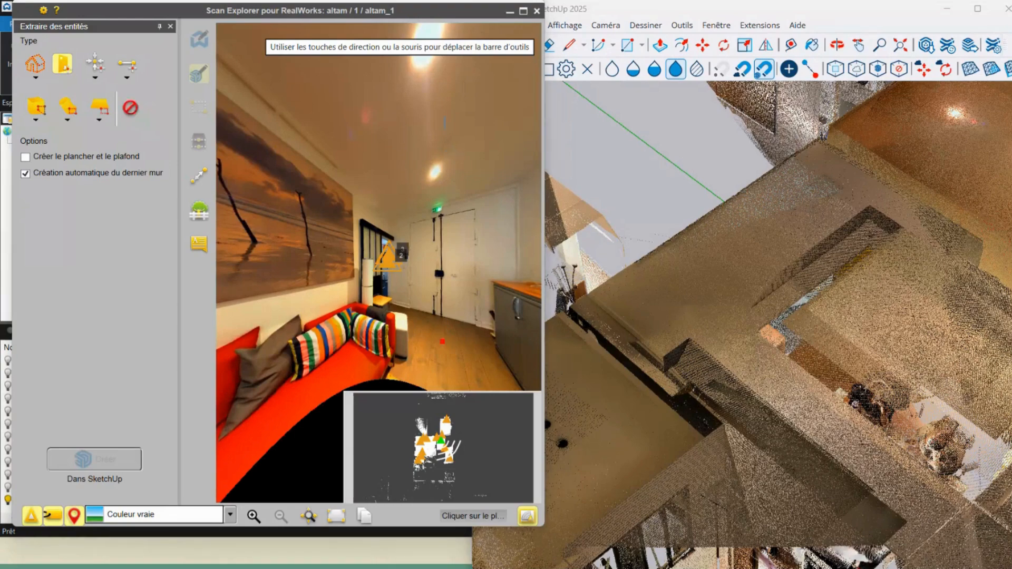
{"action": "left_click", "coordinate": [442, 182]}
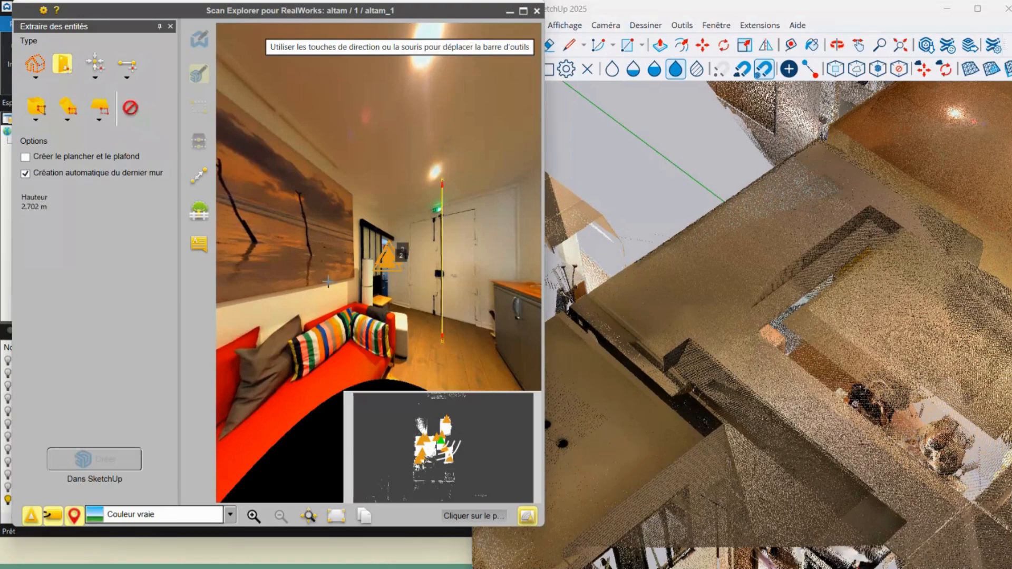
Define three room walls by picking two points on each: the picture wall, the glazed-door wall and the wall facing the picture
{"action": "left_click_drag", "start_coordinate": [294, 299], "coordinate": [395, 276]}
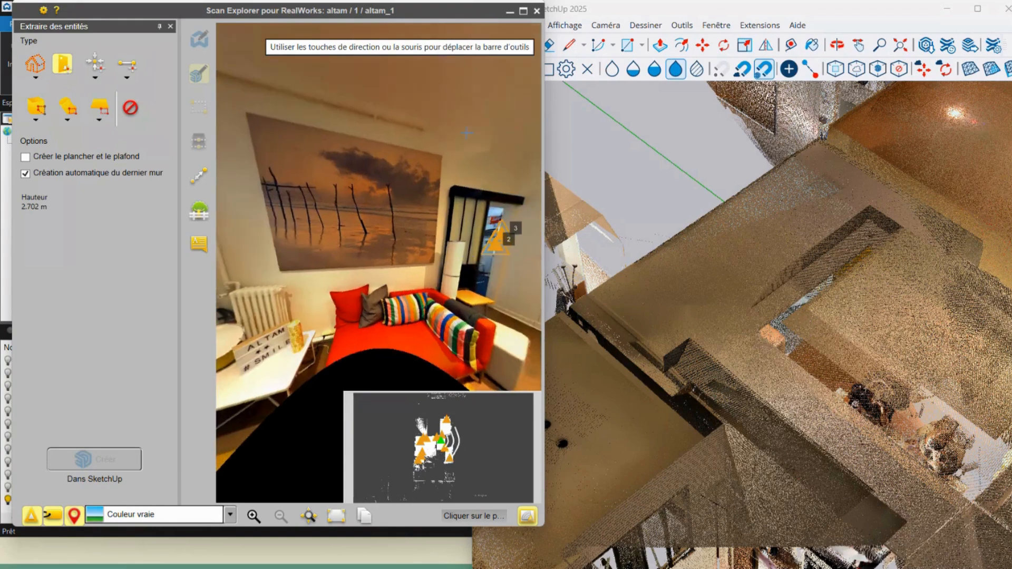
{"action": "left_click", "coordinate": [420, 274]}
{"action": "left_click", "coordinate": [315, 286]}
{"action": "left_click_drag", "start_coordinate": [298, 271], "coordinate": [392, 266]}
{"action": "left_click", "coordinate": [353, 175]}
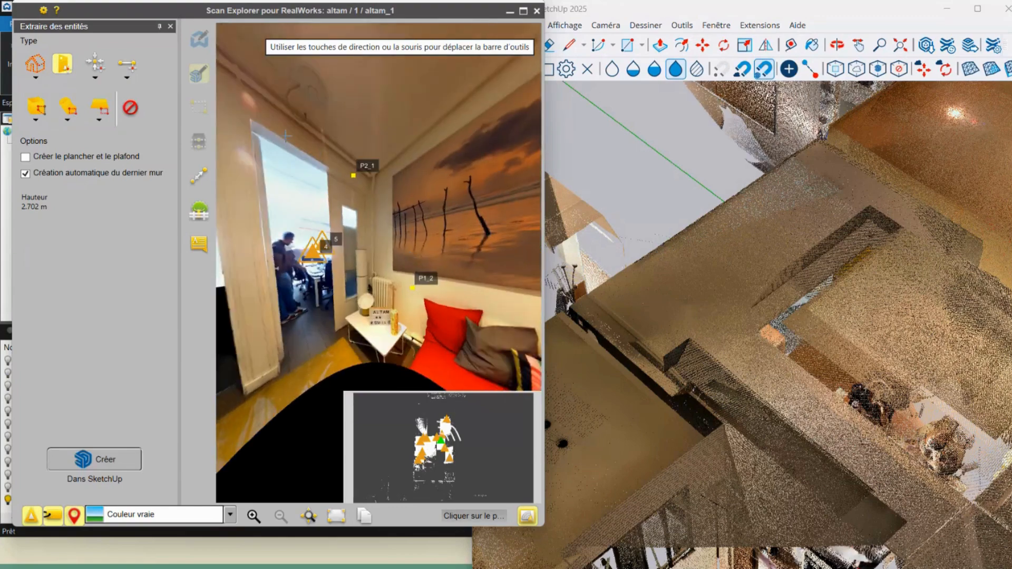
{"action": "left_click", "coordinate": [238, 115]}
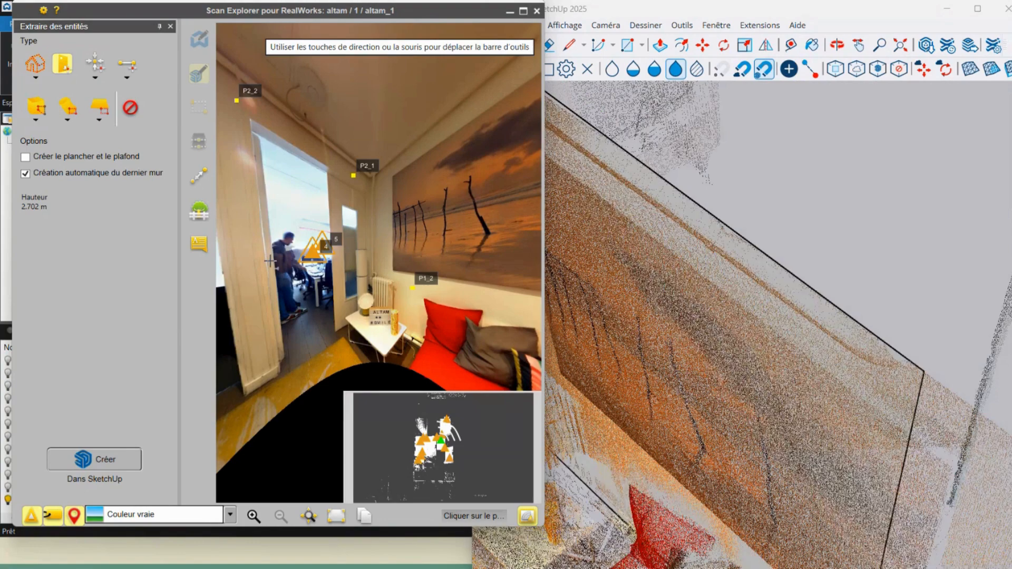
{"action": "left_click", "coordinate": [314, 247]}
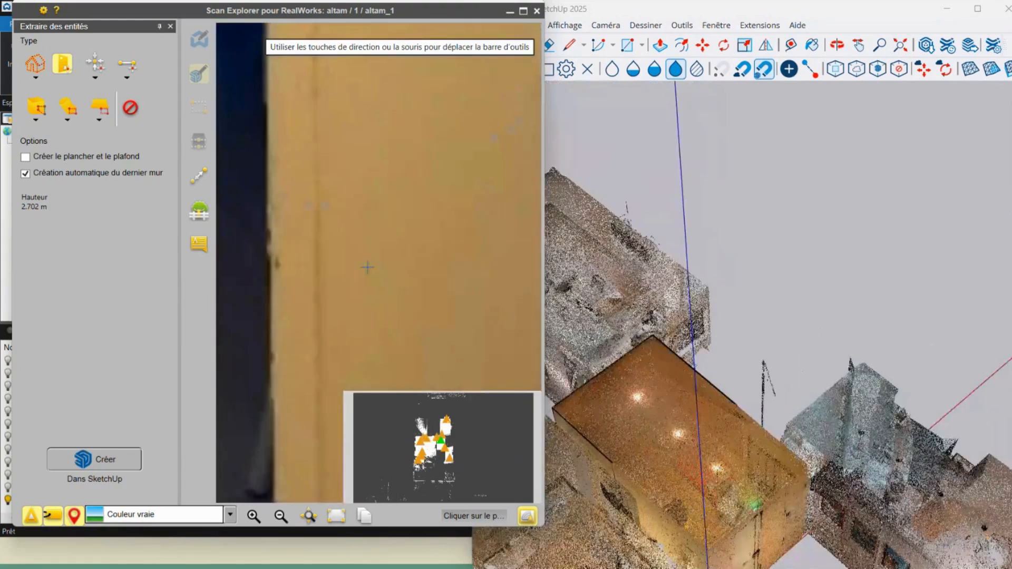
Examine the extracted walls against the room's point cloud in SketchUp, from above and close to the sofa
{"action": "middle_click_drag", "start_coordinate": [703, 407], "coordinate": [790, 324]}
{"action": "scroll", "coordinate": [800, 326], "scroll_direction": "up", "scroll_amount": 4}
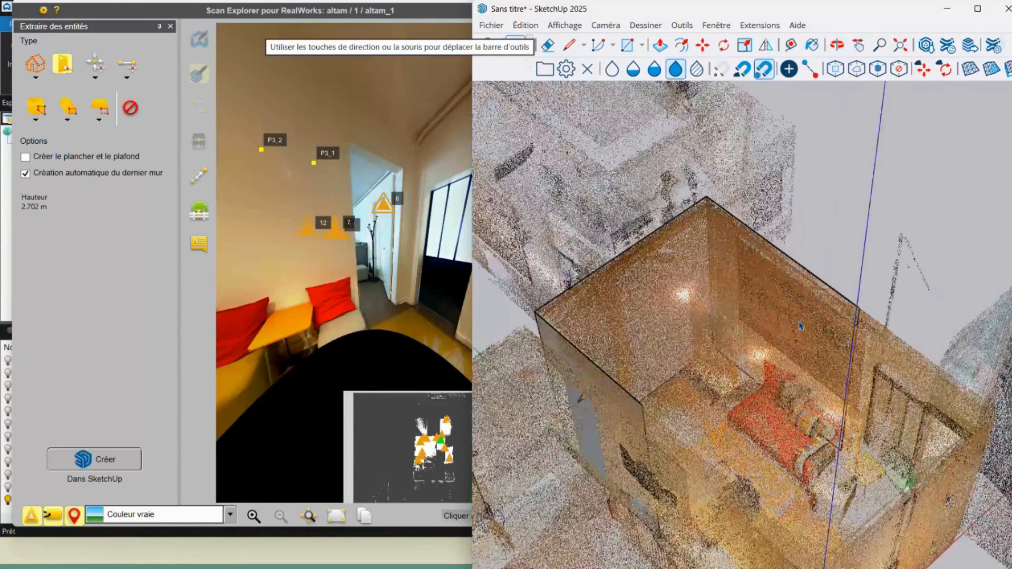
{"action": "scroll", "coordinate": [801, 325], "scroll_direction": "up", "scroll_amount": 4}
{"action": "mouse_move", "coordinate": [723, 398]}
{"action": "middle_mouse_down", "text": "shift"}
{"action": "mouse_move", "coordinate": [816, 291]}
{"action": "mouse_move", "coordinate": [714, 339]}
{"action": "mouse_move", "coordinate": [748, 318]}
{"action": "middle_mouse_up", "text": "shift"}
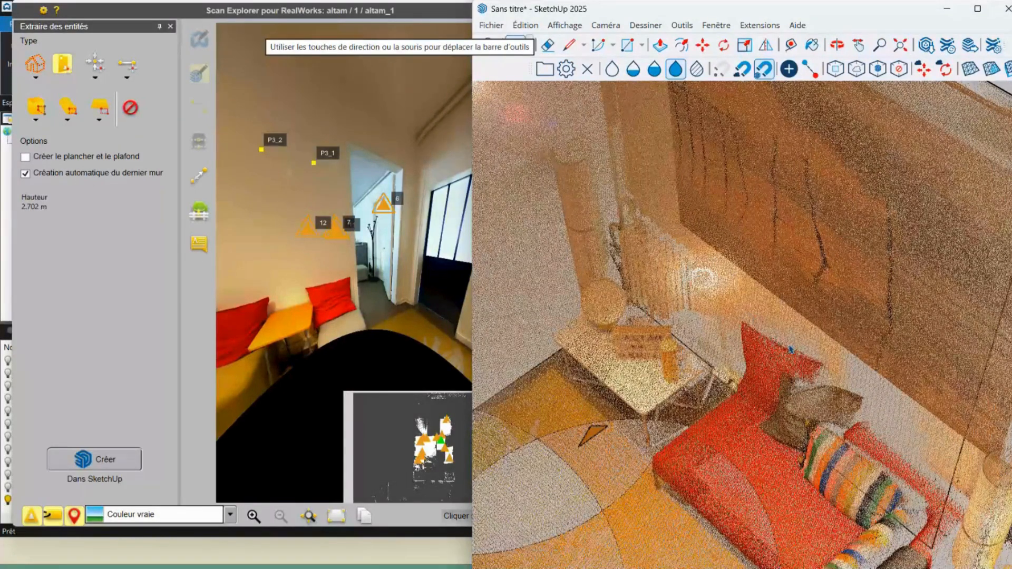
{"action": "scroll", "coordinate": [790, 349], "scroll_direction": "down", "scroll_amount": 6}
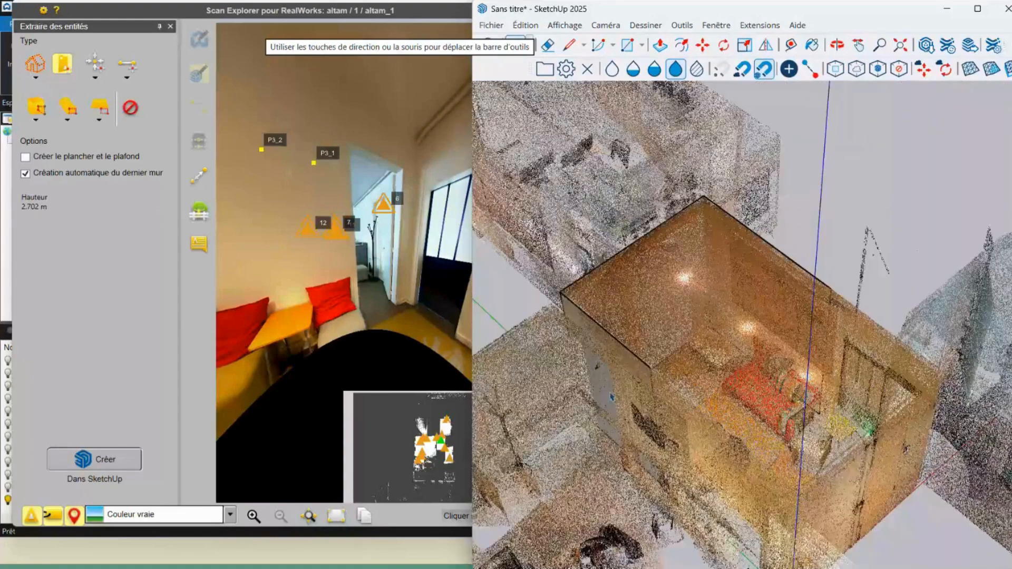
View the extracted room walls and surrounding point cloud from directly above to check their alignment
{"action": "mouse_move", "coordinate": [790, 349]}
{"action": "middle_mouse_down"}
{"action": "mouse_move", "coordinate": [673, 432]}
{"action": "mouse_move", "coordinate": [961, 414]}
{"action": "mouse_move", "coordinate": [957, 541]}
{"action": "mouse_move", "coordinate": [966, 566]}
{"action": "middle_mouse_up"}
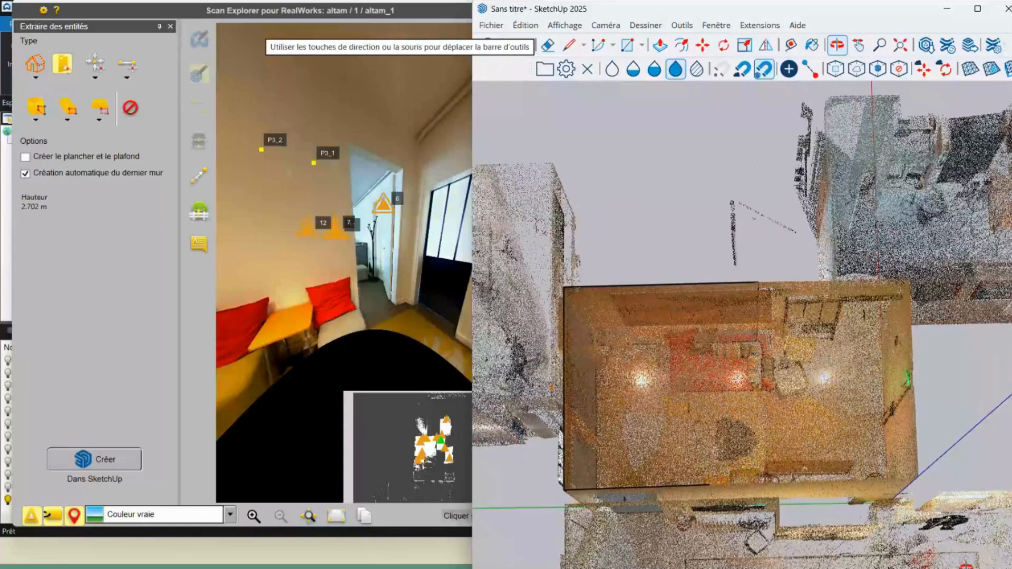
{"action": "scroll", "coordinate": [966, 565], "scroll_direction": "down", "scroll_amount": 1}
{"action": "left_click", "coordinate": [112, 91]}
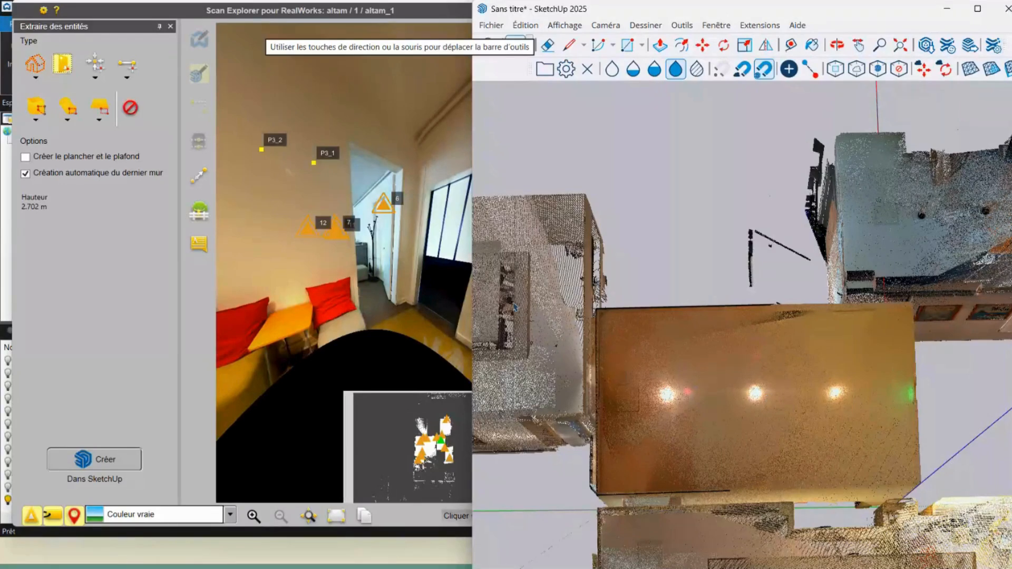
{"action": "left_click", "coordinate": [165, 14]}
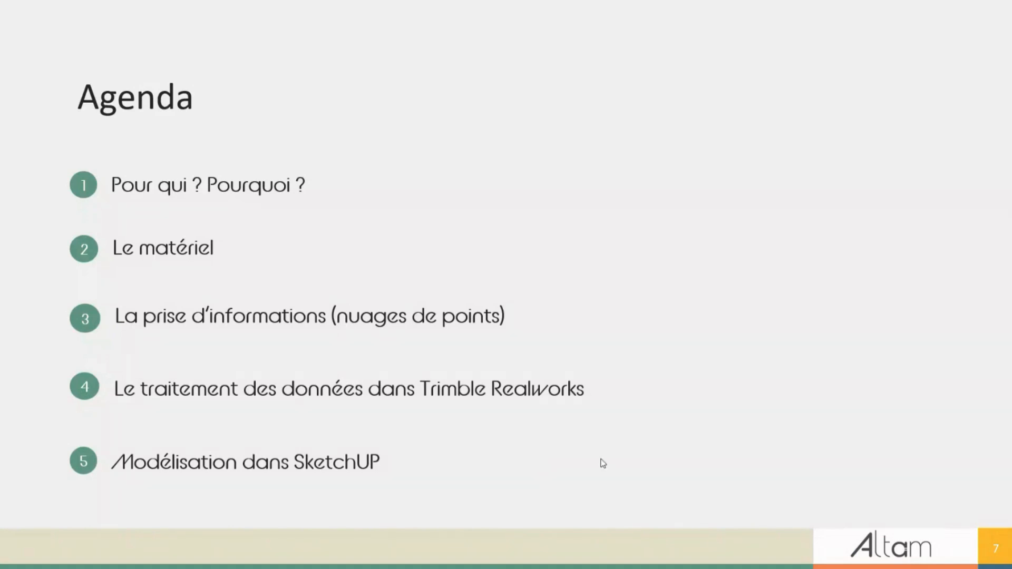
Switch to the untitled SketchUp model and auto-hide its default tray to enlarge the drawing area
{"action": "mouse_move", "coordinate": [581, 564]}
{"action": "mouse_move", "coordinate": [490, 553]}
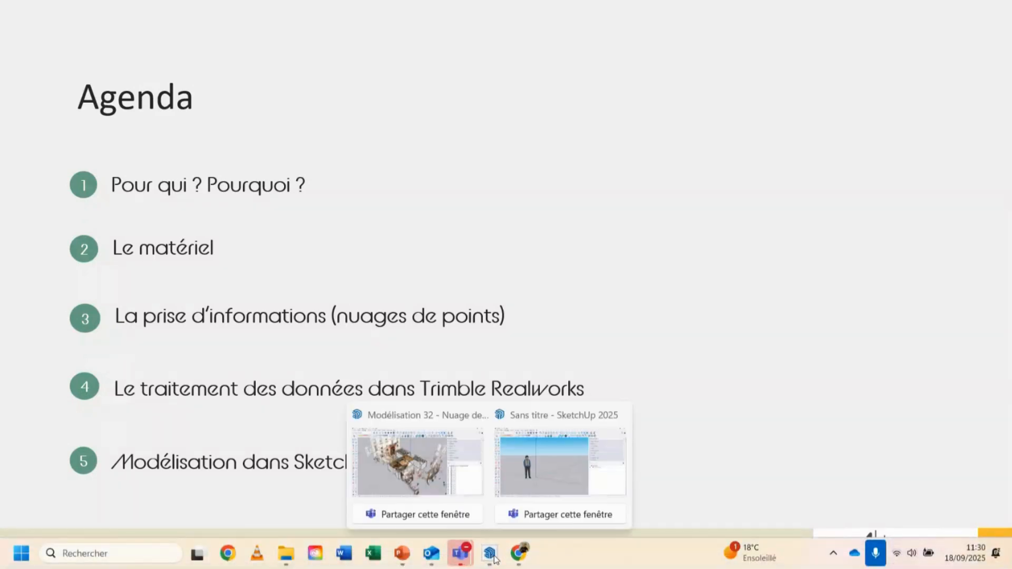
{"action": "left_click", "coordinate": [523, 481]}
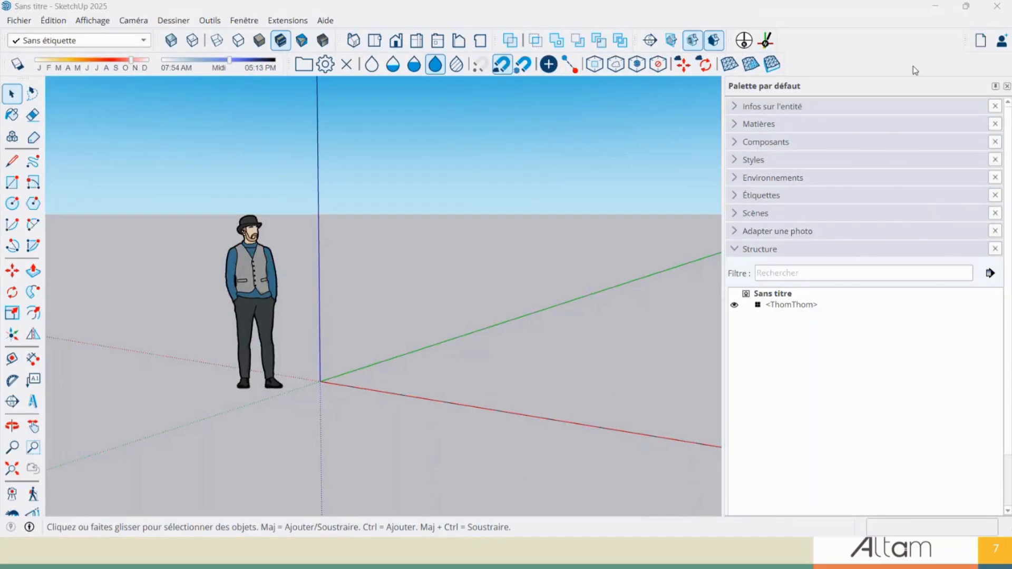
{"action": "left_click", "coordinate": [995, 86]}
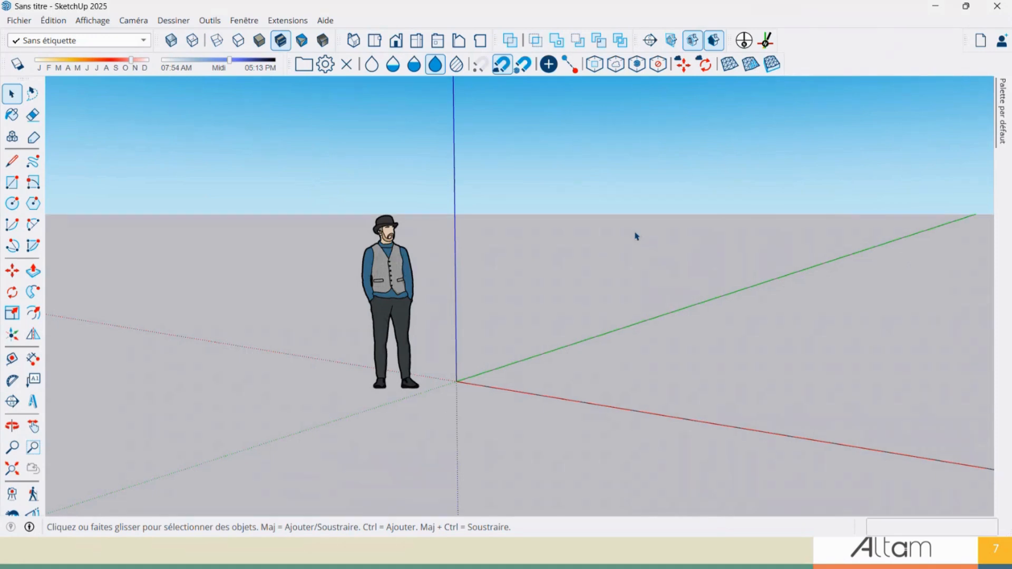
Load the RealWorks project altam.rwp as a point cloud and link it to the untitled model
{"action": "left_click", "coordinate": [303, 68]}
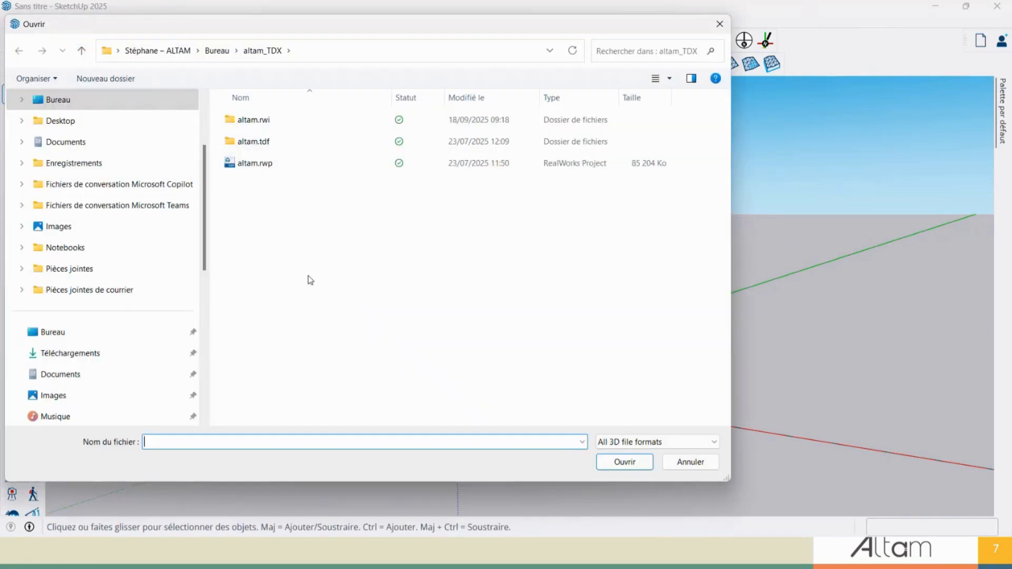
{"action": "left_click", "coordinate": [235, 168]}
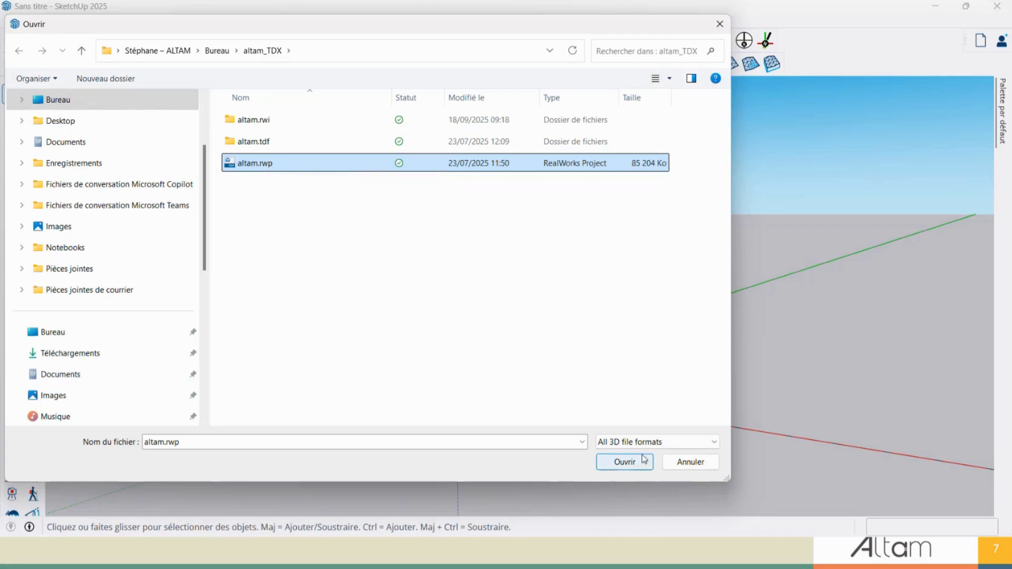
{"action": "left_click", "coordinate": [641, 466]}
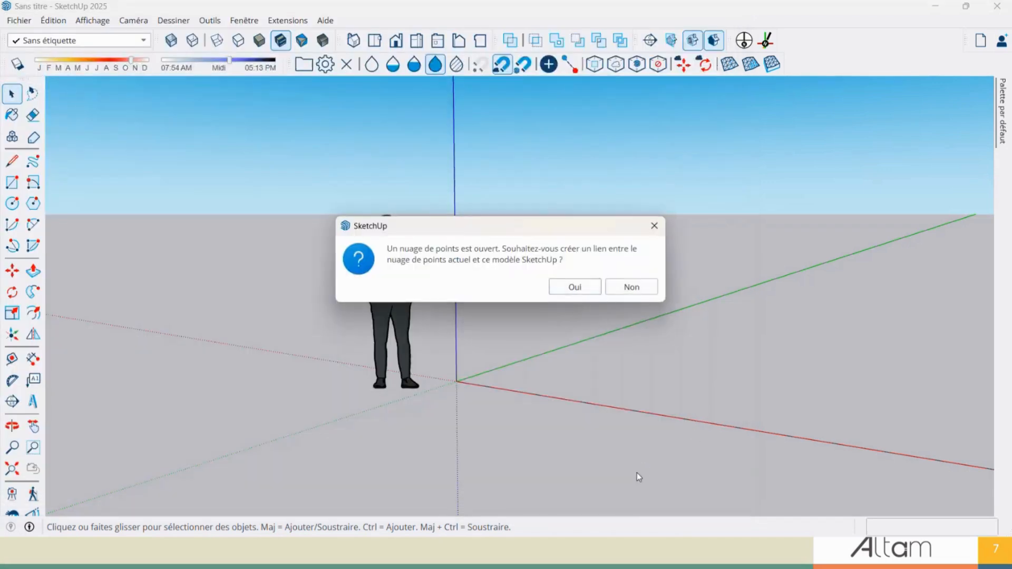
{"action": "key", "text": "Return"}
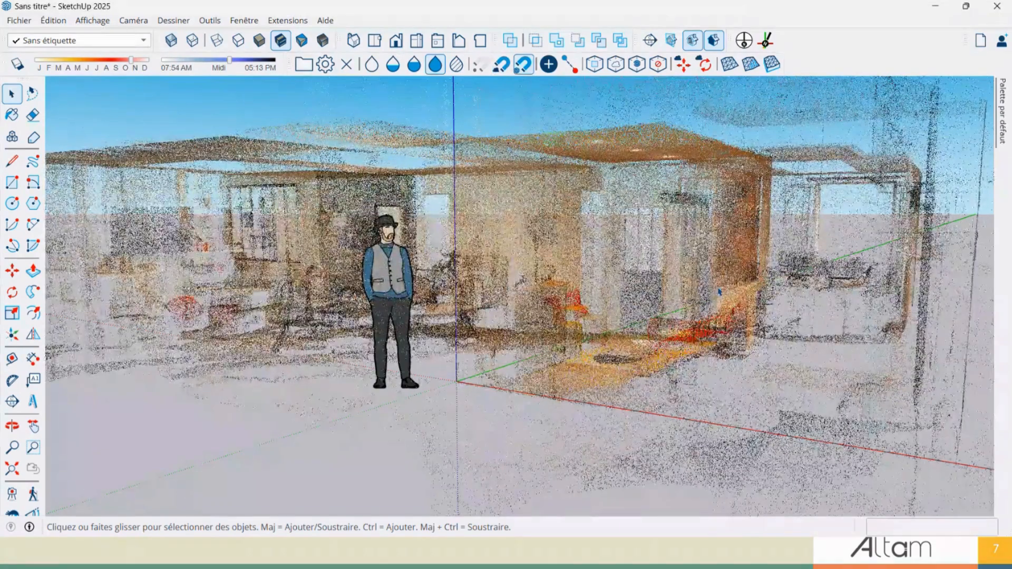
Delete the default figure standing in the point cloud and try to view the whole cloud from above
{"action": "scroll", "coordinate": [396, 390], "scroll_direction": "up", "scroll_amount": 1}
{"action": "scroll", "coordinate": [341, 217], "scroll_direction": "down", "scroll_amount": 3}
{"action": "left_click_drag", "start_coordinate": [248, 98], "coordinate": [476, 441]}
{"action": "key", "text": "Delete"}
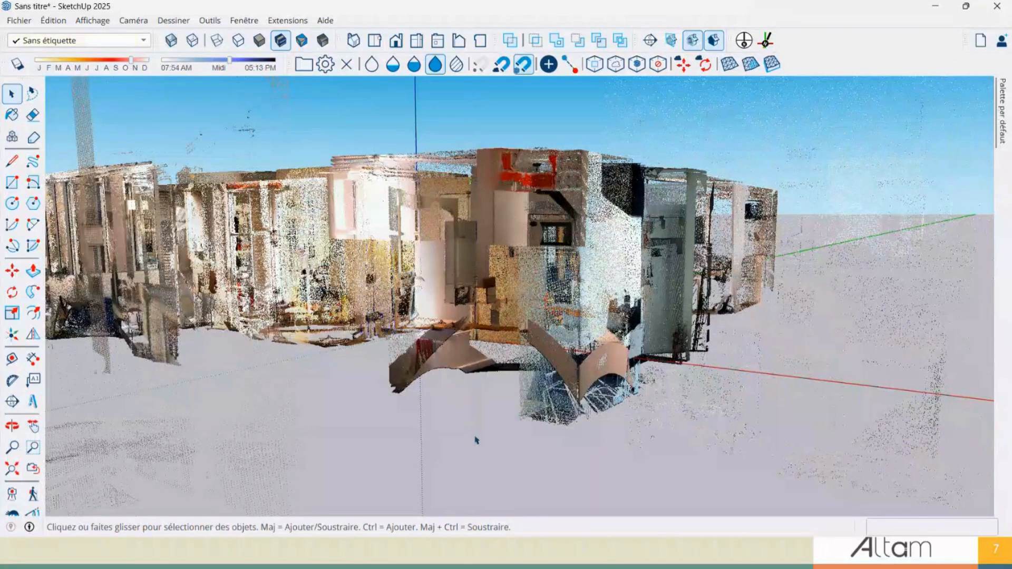
{"action": "scroll", "coordinate": [495, 366], "scroll_direction": "down", "scroll_amount": 10}
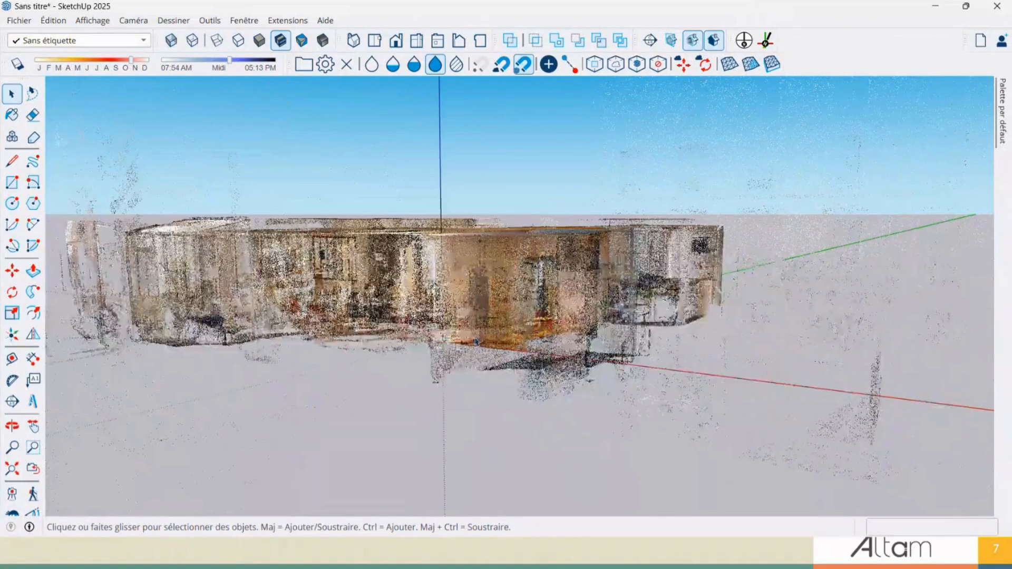
{"action": "middle_click_drag", "start_coordinate": [534, 252], "coordinate": [533, 347]}
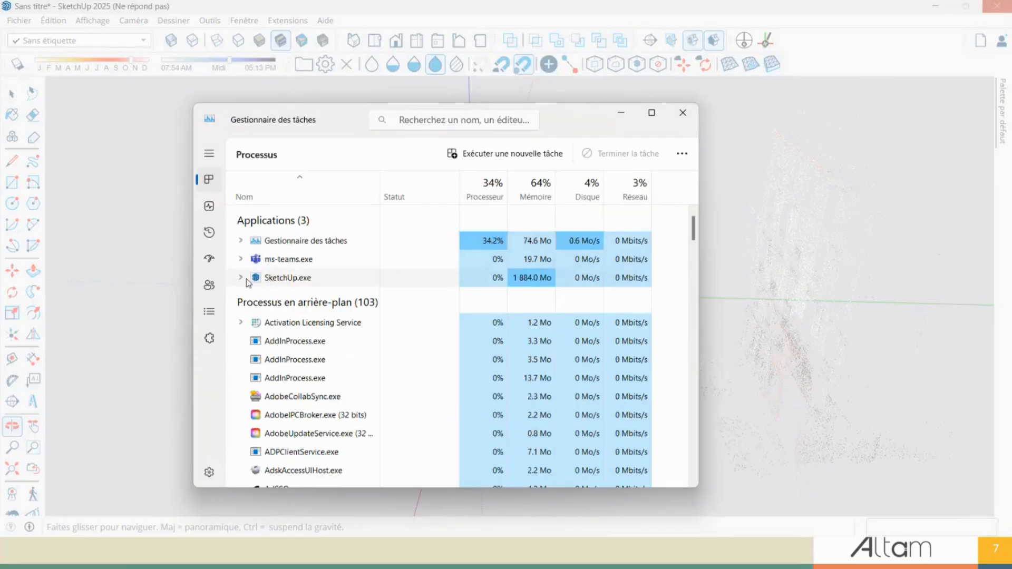
End the frozen SketchUp process in Task Manager and close Task Manager
{"action": "left_click", "coordinate": [241, 279]}
{"action": "left_click", "coordinate": [242, 277]}
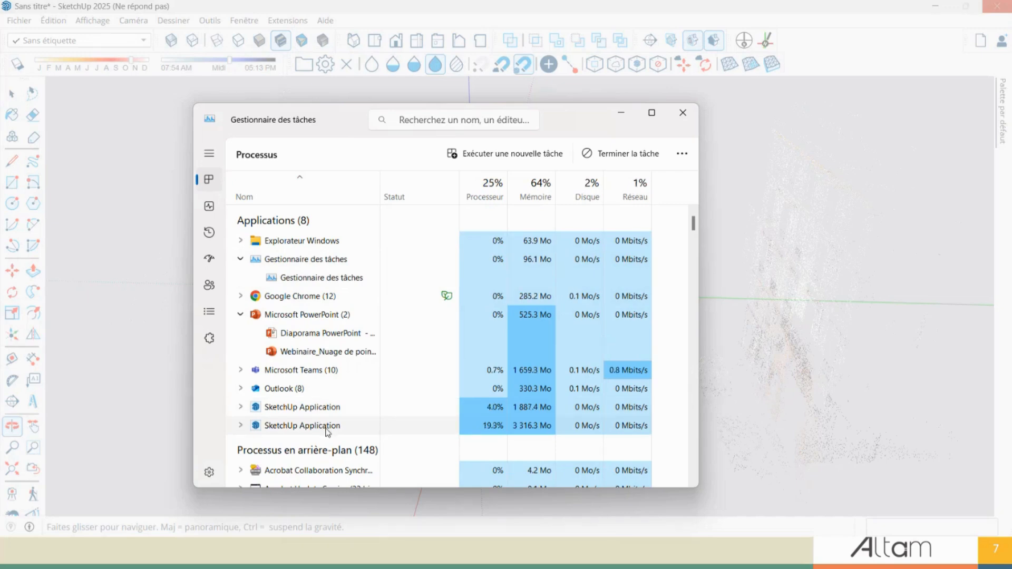
{"action": "right_click", "coordinate": [327, 431]}
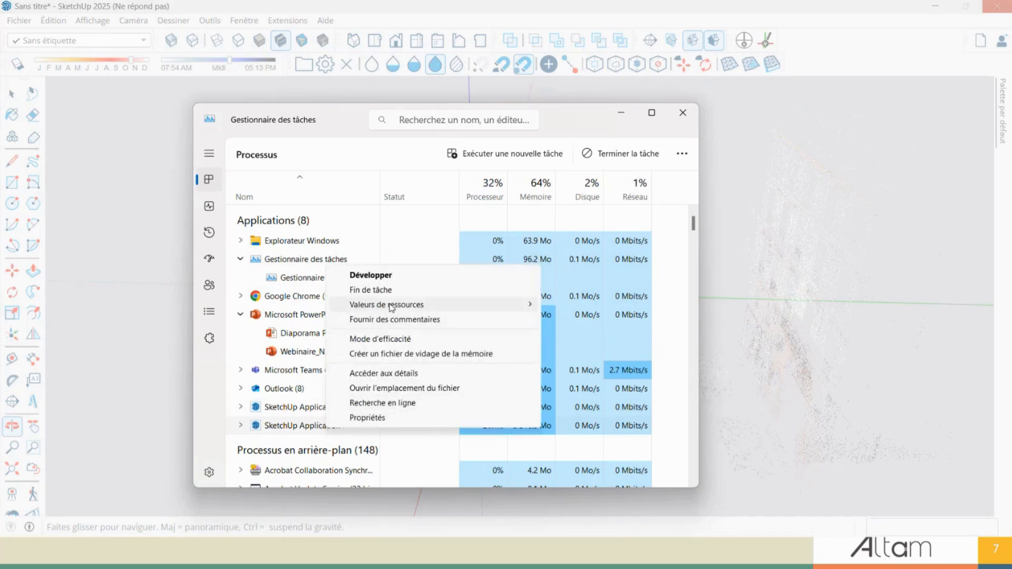
{"action": "left_click", "coordinate": [370, 290]}
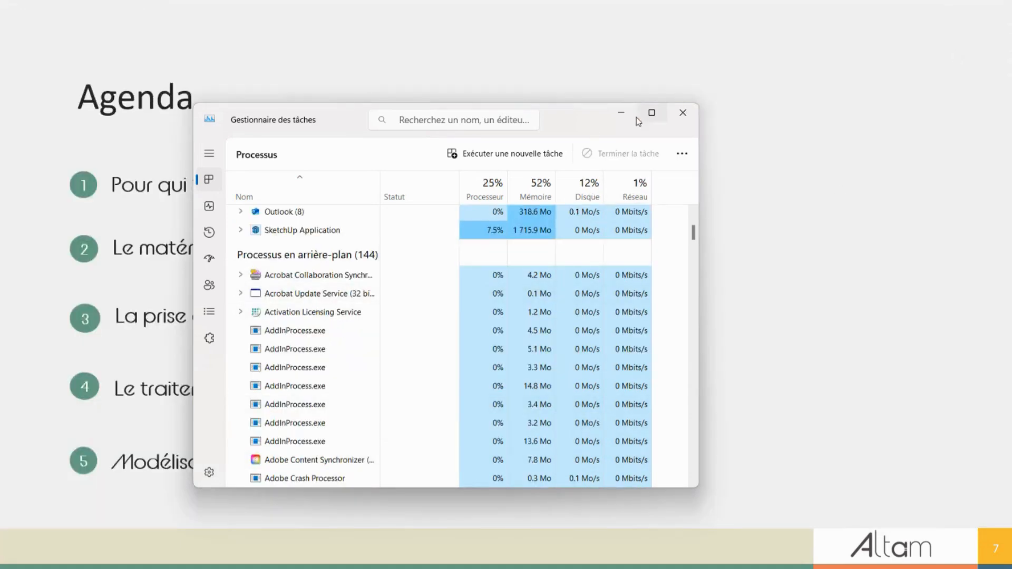
{"action": "left_click", "coordinate": [683, 112]}
End the slide show and minimize the open SketchUp, Teams and Outlook windows to reach the desktop
{"action": "key", "text": "alt+Tab"}
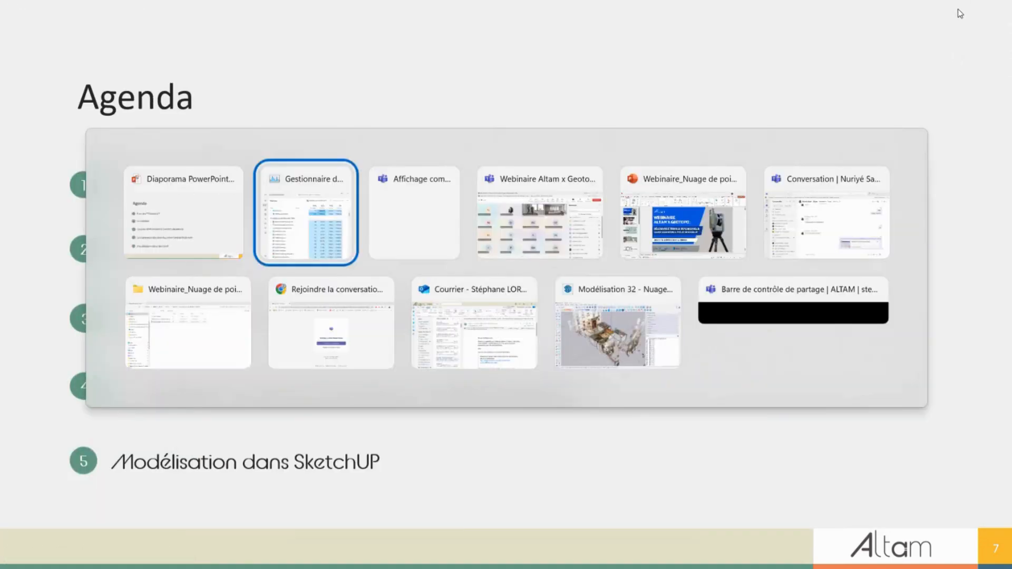
{"action": "left_click", "coordinate": [649, 296]}
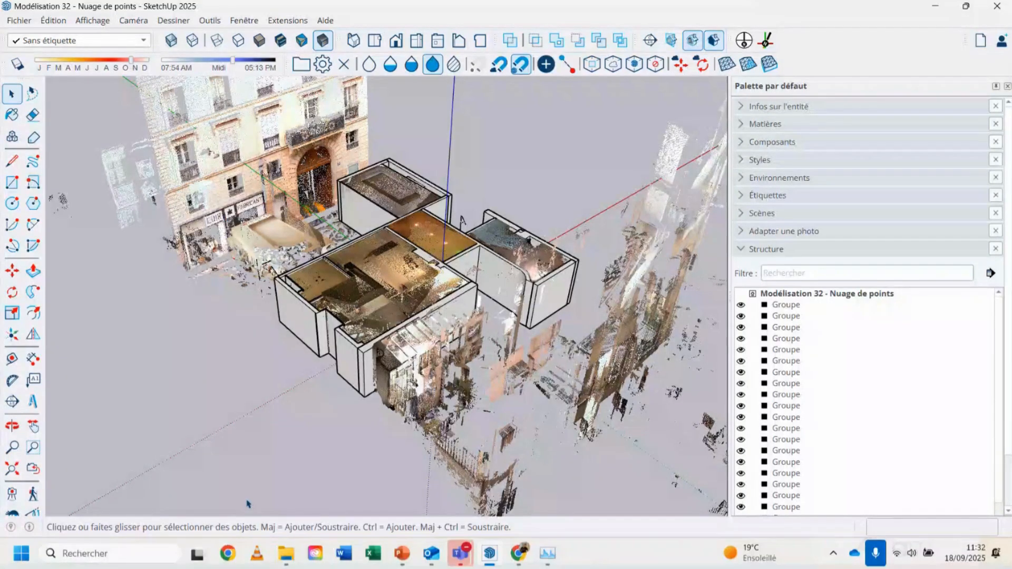
{"action": "left_click", "coordinate": [942, 12]}
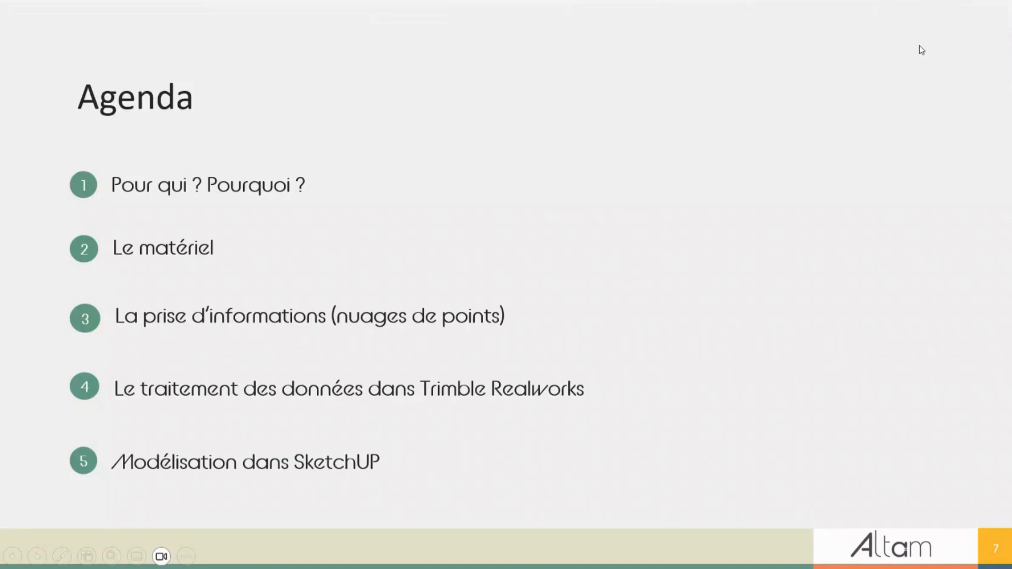
{"action": "key", "text": "Escape"}
{"action": "left_click", "coordinate": [942, 12]}
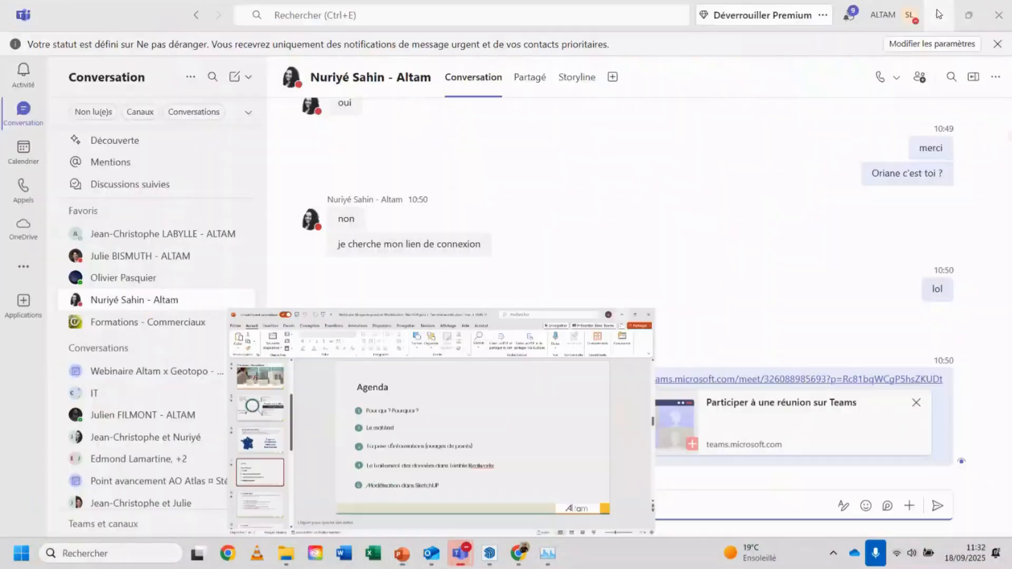
{"action": "left_click", "coordinate": [942, 11]}
{"action": "left_click", "coordinate": [942, 12]}
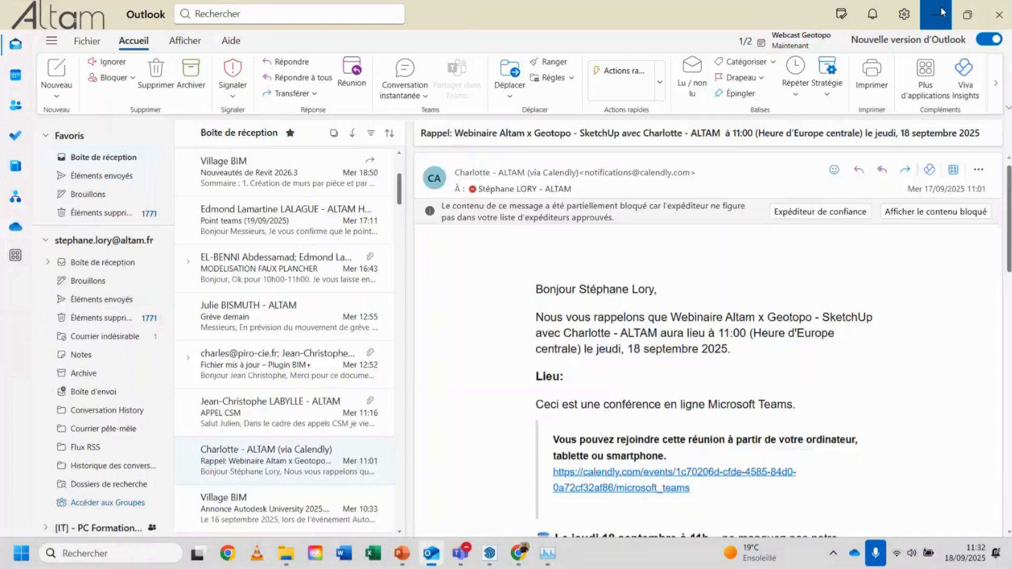
{"action": "left_click", "coordinate": [942, 12]}
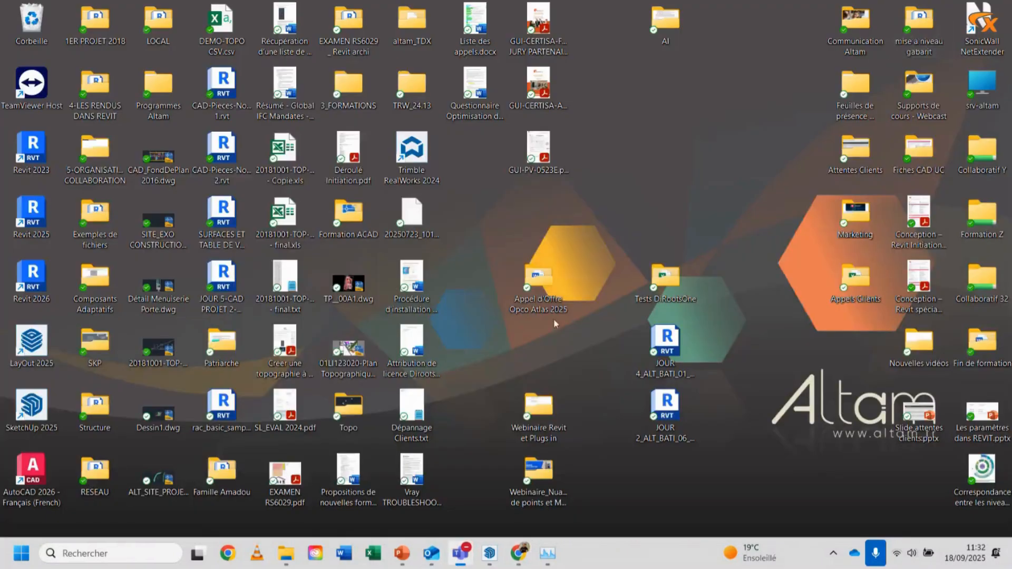
Launch a second SketchUp 2025 session from the desktop and start a new untitled model
{"action": "left_click", "coordinate": [36, 402]}
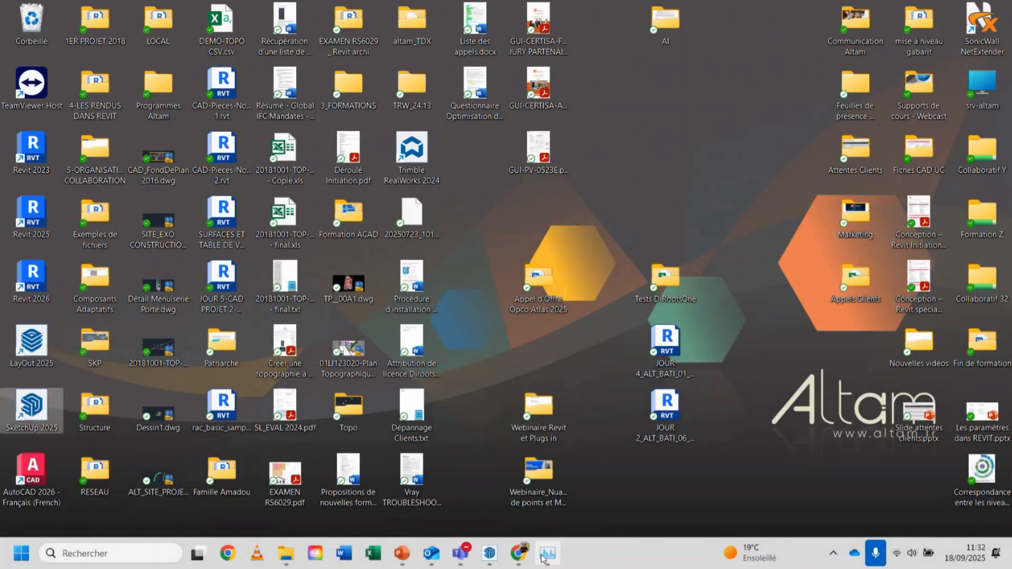
{"action": "mouse_move", "coordinate": [493, 558]}
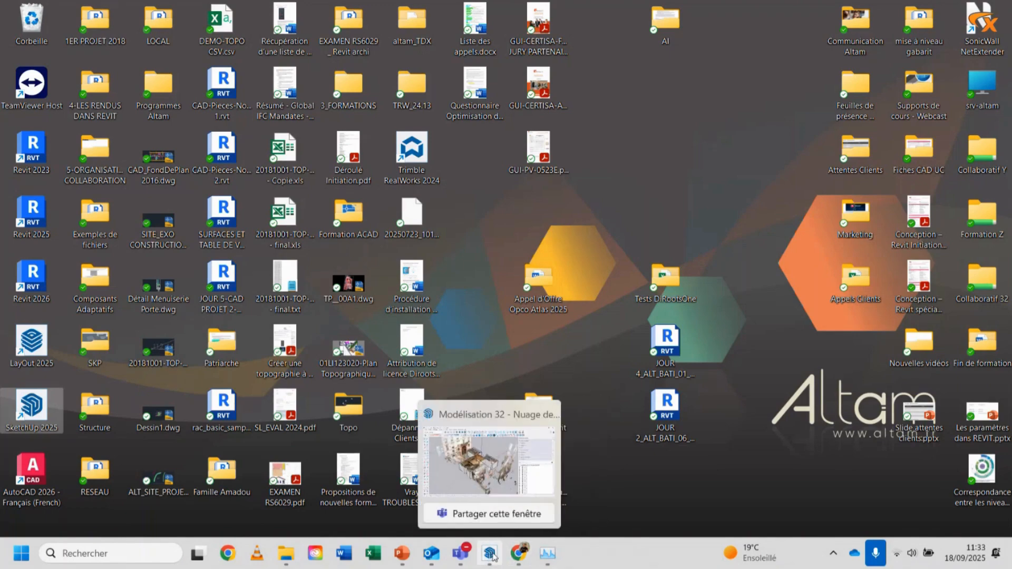
{"action": "left_click", "coordinate": [493, 558]}
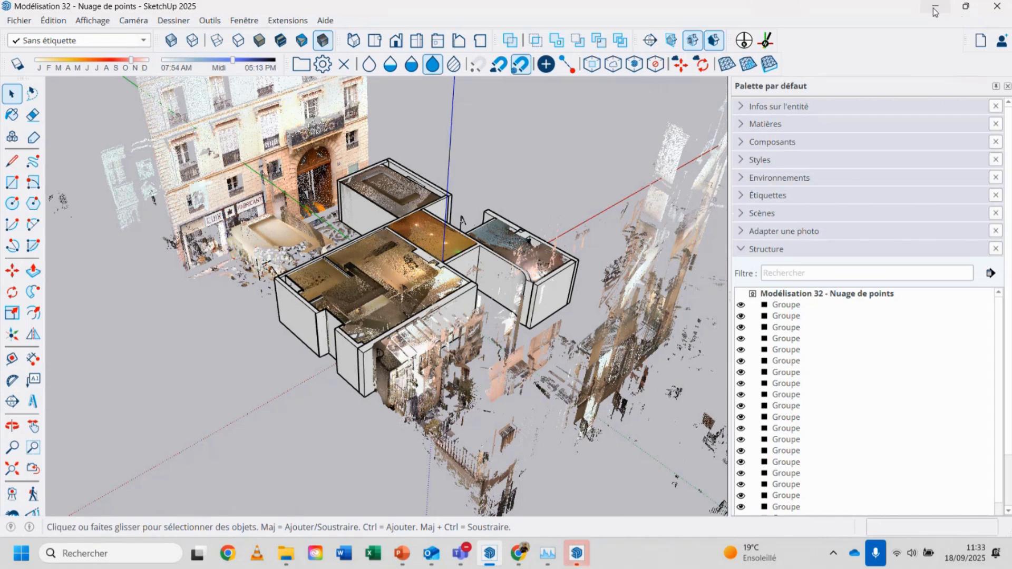
{"action": "left_click", "coordinate": [577, 552]}
{"action": "left_click", "coordinate": [389, 159]}
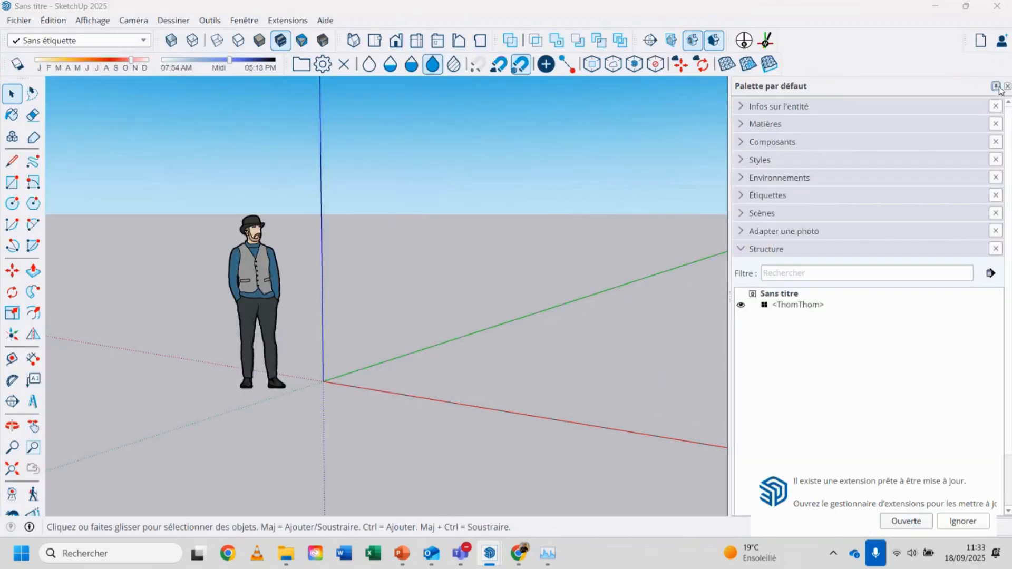
Clear the new model's workspace by auto-hiding the default tray, ignoring the extension update and deleting the default figure
{"action": "left_click", "coordinate": [999, 87]}
{"action": "left_click", "coordinate": [941, 520]}
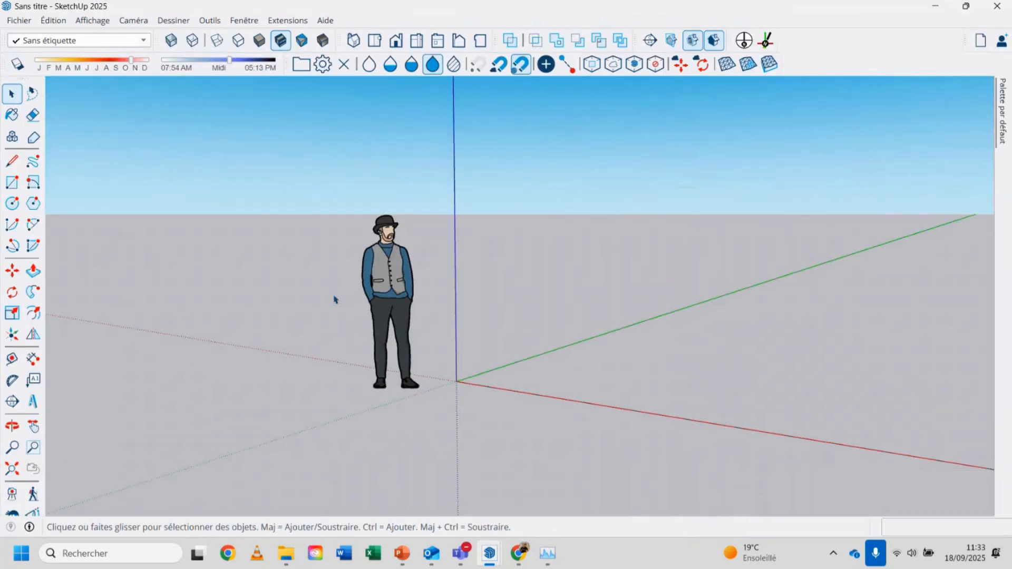
{"action": "key", "text": "ctrl+a"}
{"action": "key", "text": "Delete"}
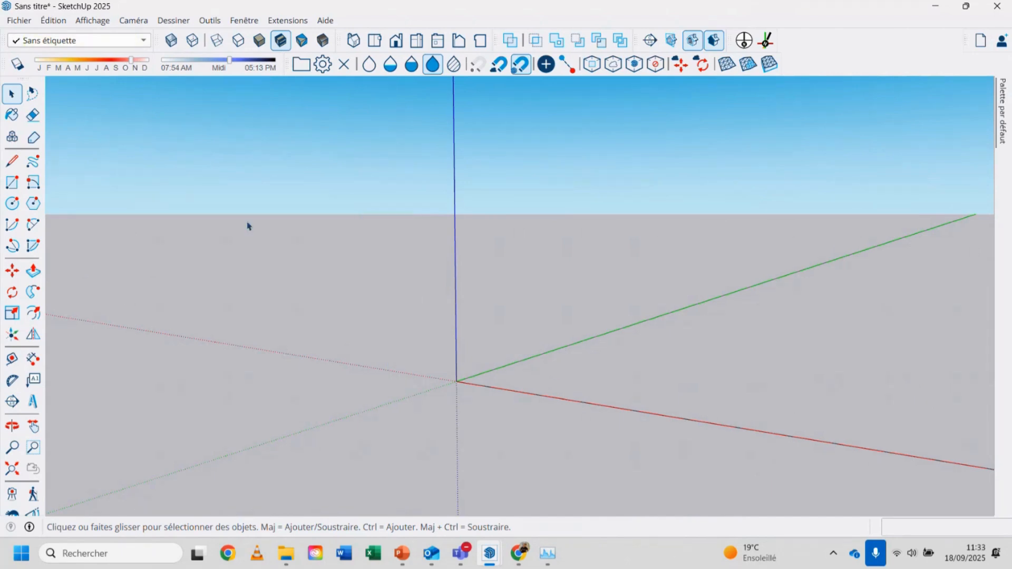
Load altam.rwp from the altam_TDX folder as a point cloud, accepting the link to this SketchUp model
{"action": "left_click", "coordinate": [301, 64]}
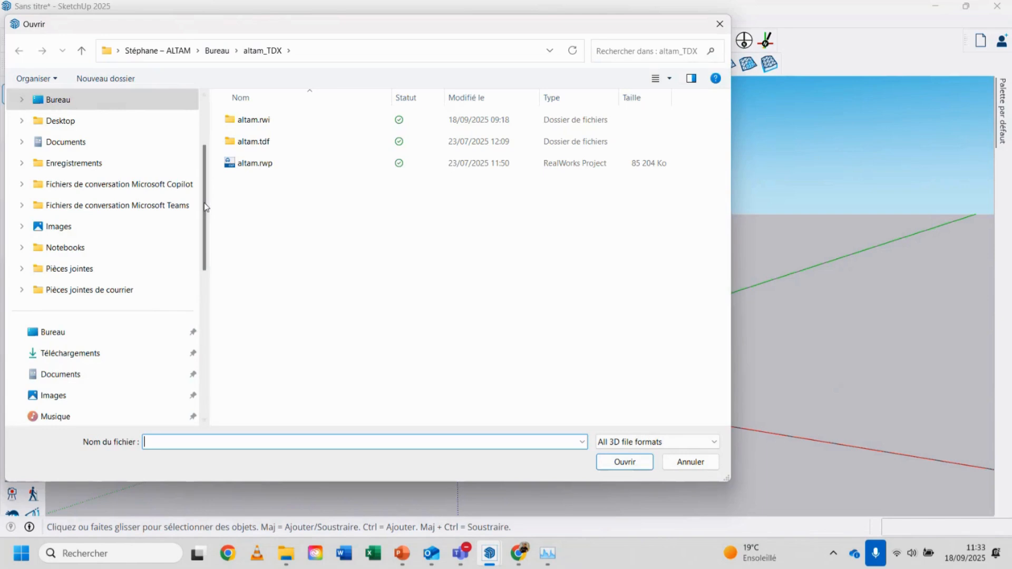
{"action": "left_click", "coordinate": [255, 163]}
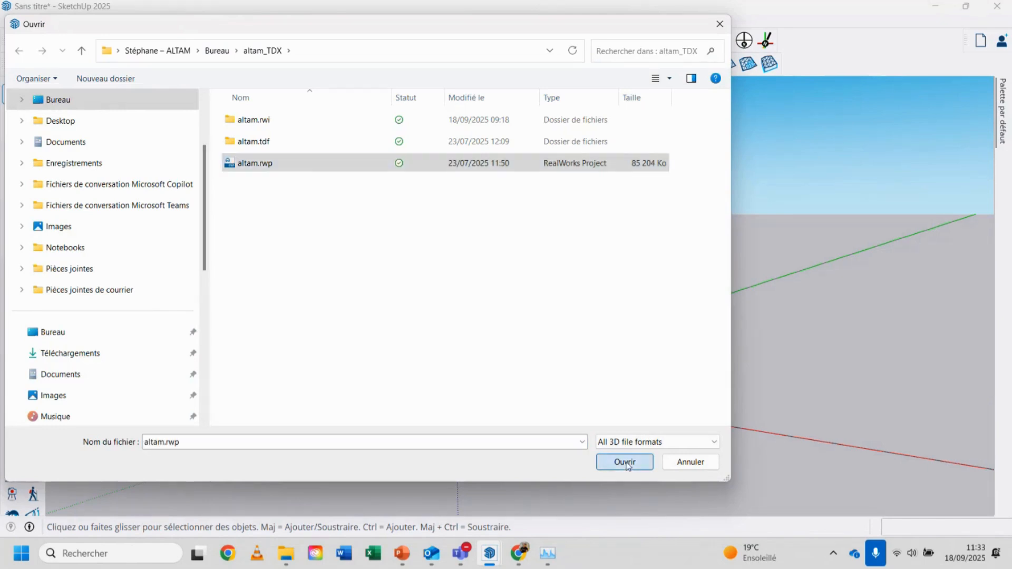
{"action": "left_click", "coordinate": [625, 462]}
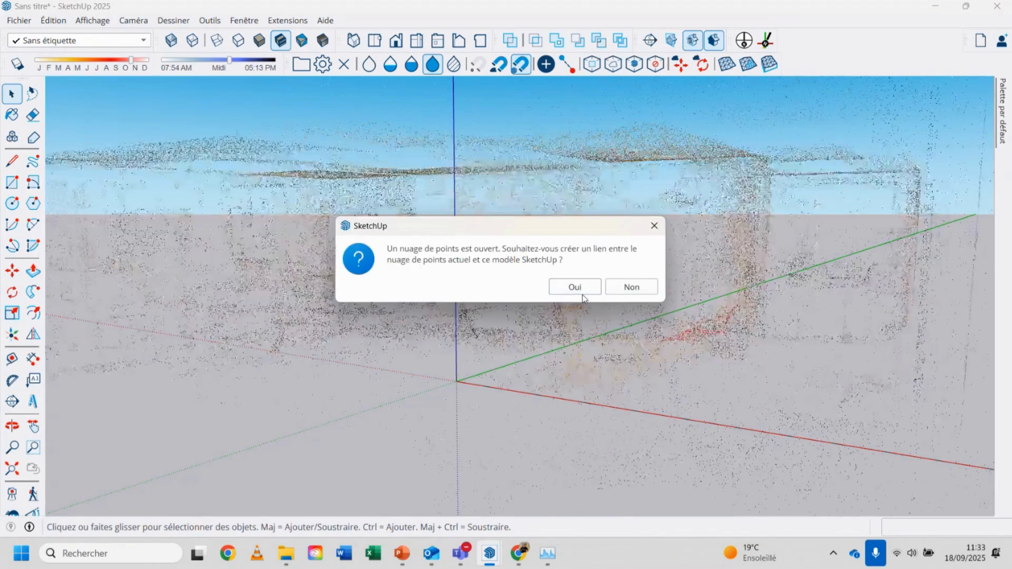
{"action": "left_click", "coordinate": [580, 290]}
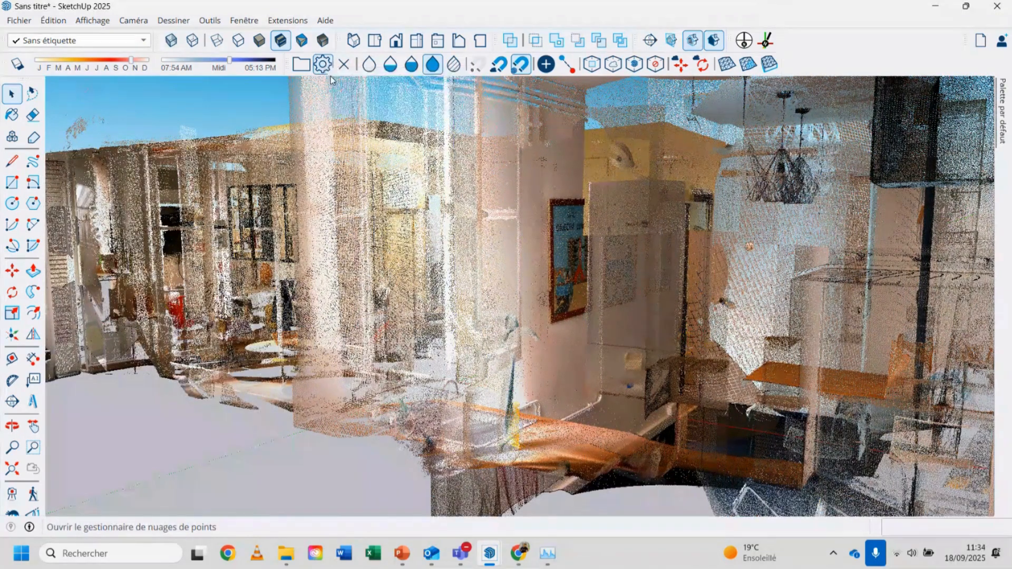
Bring the whole apartment cloud into view from above, and open the point cloud manager beside it
{"action": "scroll", "coordinate": [506, 253], "scroll_direction": "down", "scroll_amount": 8}
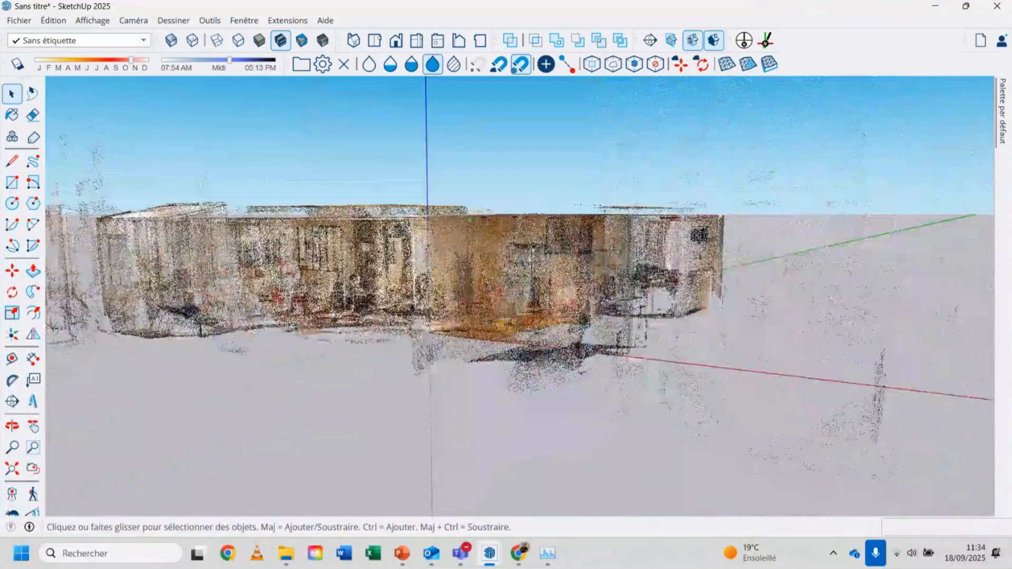
{"action": "middle_click_drag", "start_coordinate": [498, 242], "coordinate": [556, 377], "text": "shift"}
{"action": "left_click", "coordinate": [323, 64]}
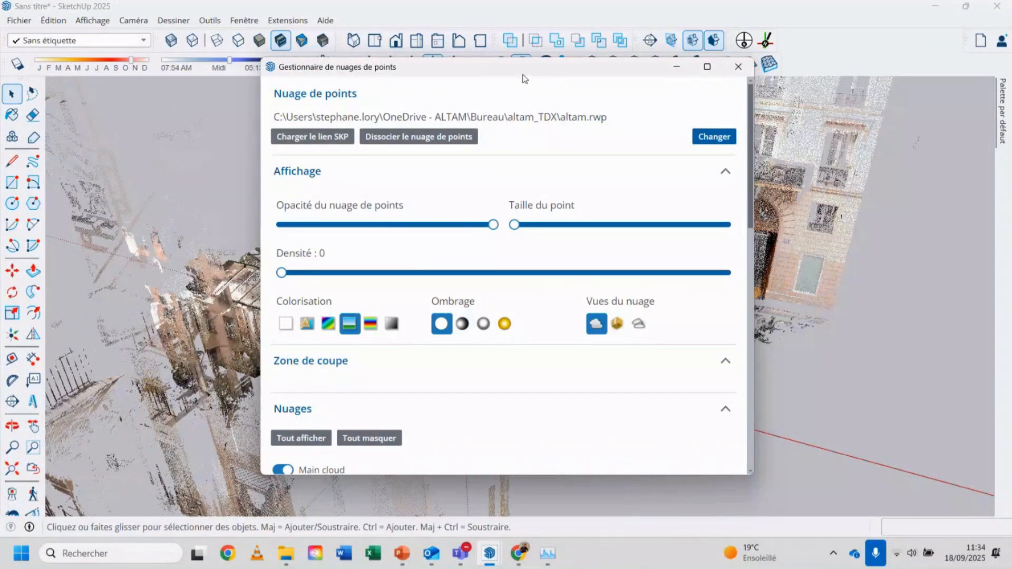
{"action": "left_click_drag", "start_coordinate": [523, 75], "coordinate": [823, 102]}
{"action": "mouse_move", "coordinate": [799, 252]}
{"action": "left_mouse_down"}
{"action": "mouse_move", "coordinate": [700, 263]}
{"action": "mouse_move", "coordinate": [606, 255]}
{"action": "mouse_move", "coordinate": [809, 260]}
{"action": "left_mouse_up"}
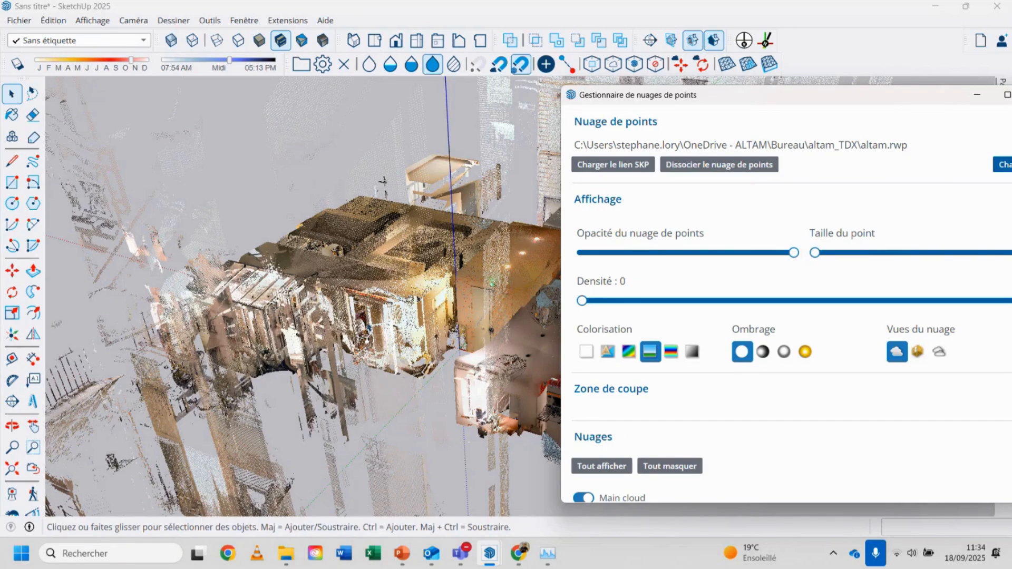
Try the maximum point size on the apartment cloud, and settle on about a quarter of the size range
{"action": "scroll", "coordinate": [379, 322], "scroll_direction": "up", "scroll_amount": 5}
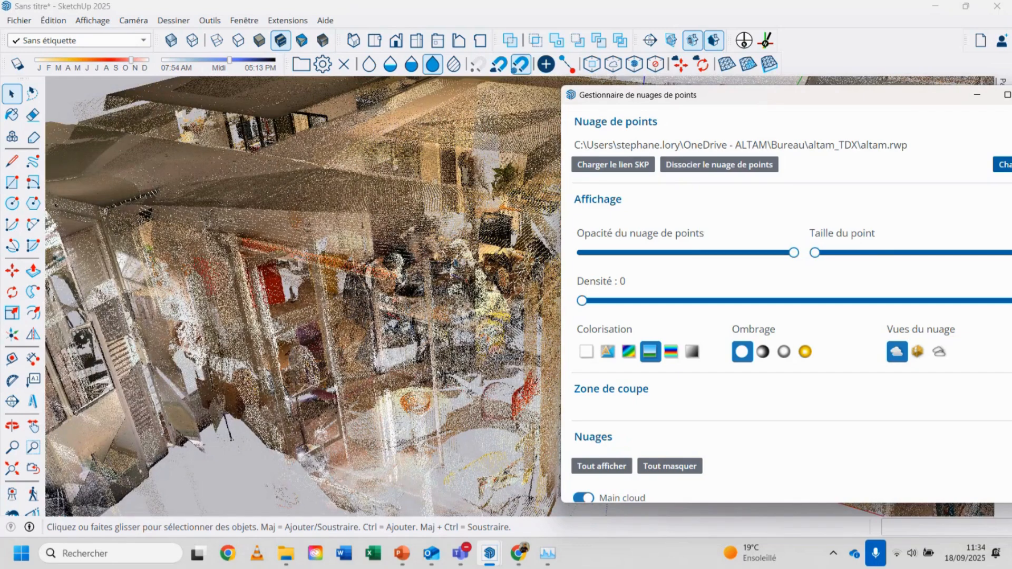
{"action": "left_click_drag", "start_coordinate": [816, 253], "coordinate": [1004, 255]}
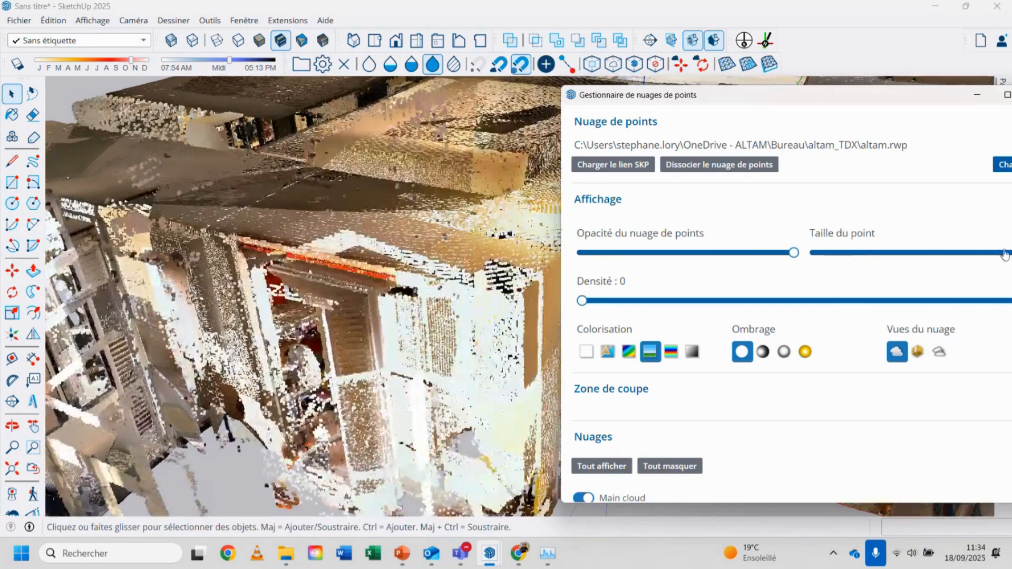
{"action": "left_click_drag", "start_coordinate": [891, 95], "coordinate": [769, 77]}
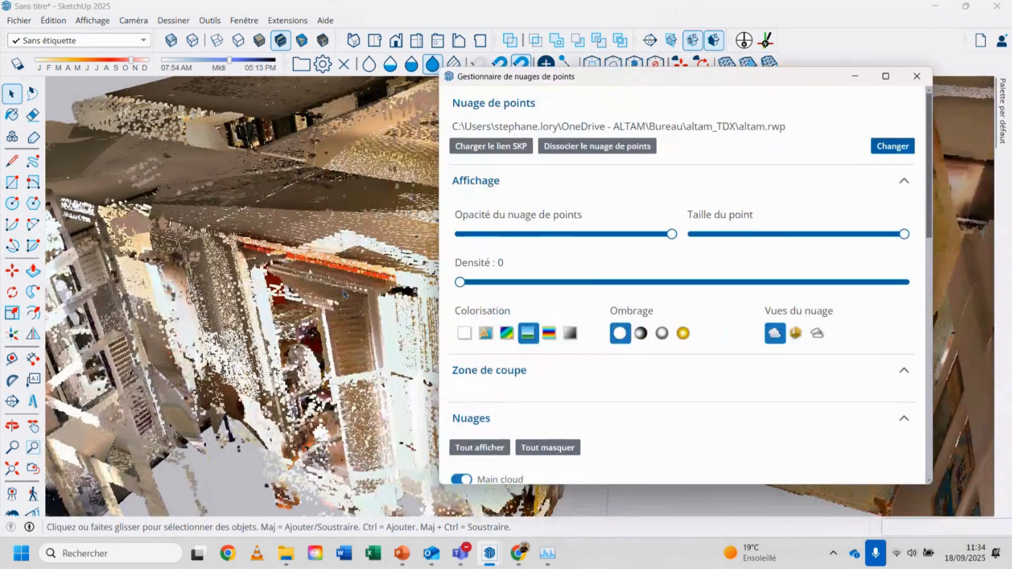
{"action": "middle_click_drag", "start_coordinate": [345, 239], "coordinate": [282, 285]}
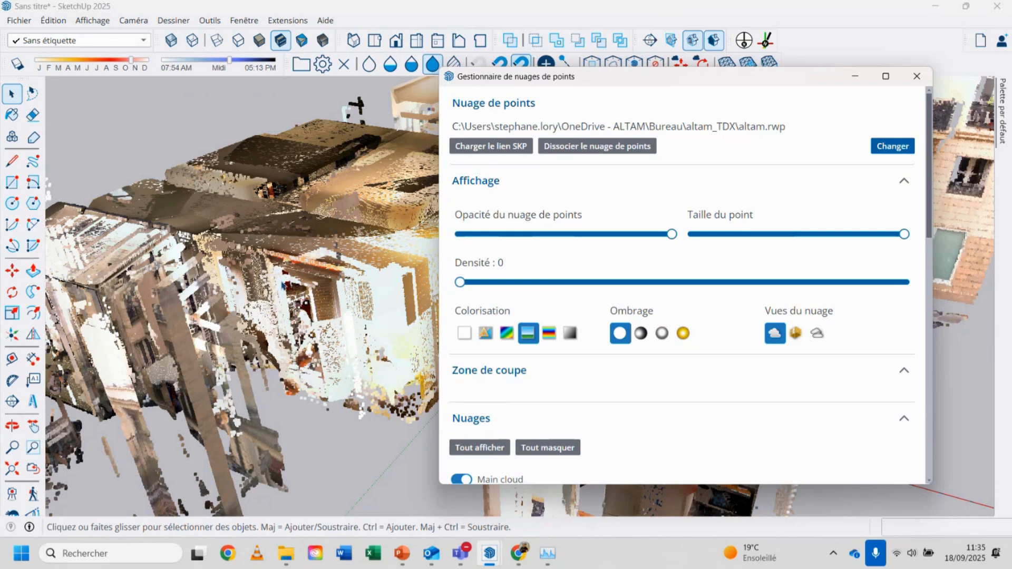
{"action": "left_click_drag", "start_coordinate": [905, 237], "coordinate": [722, 251]}
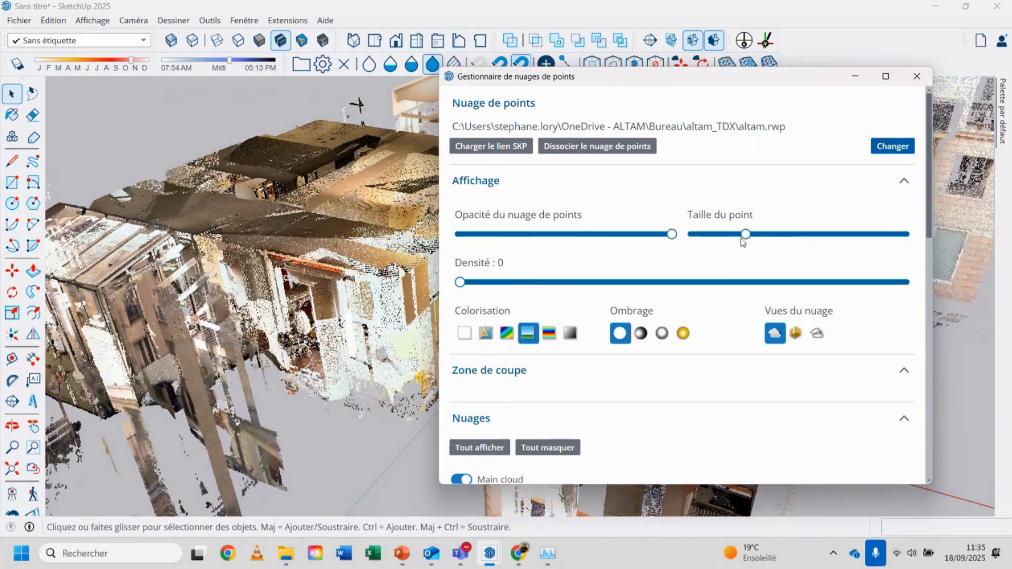
{"action": "mouse_move", "coordinate": [745, 238]}
{"action": "left_mouse_down"}
{"action": "mouse_move", "coordinate": [705, 244]}
{"action": "mouse_move", "coordinate": [745, 238]}
{"action": "left_mouse_up"}
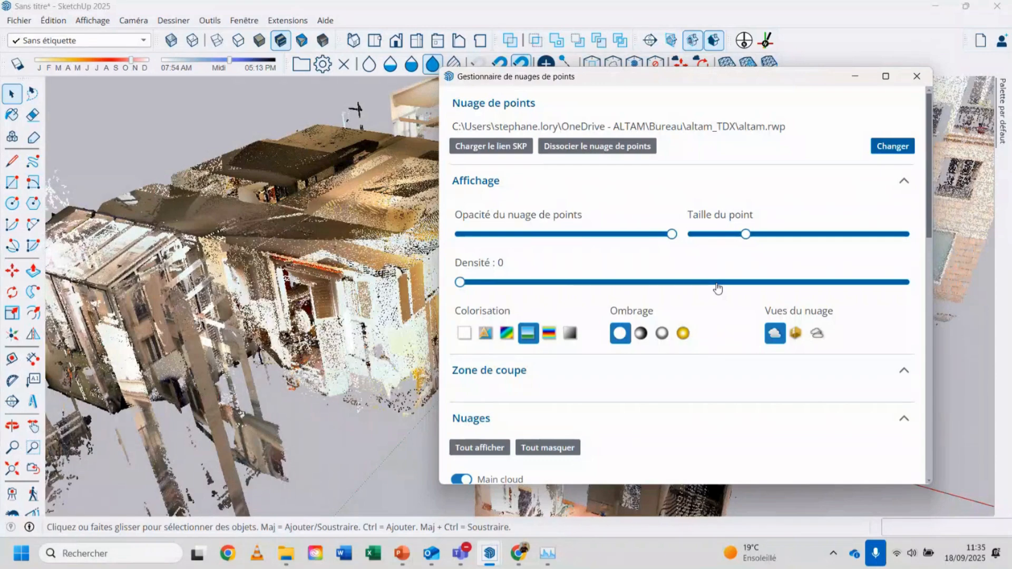
Preview the cloud with repeating colour bands, a colour gradient and the station colours, and return it to its real colours
{"action": "left_click", "coordinate": [774, 334]}
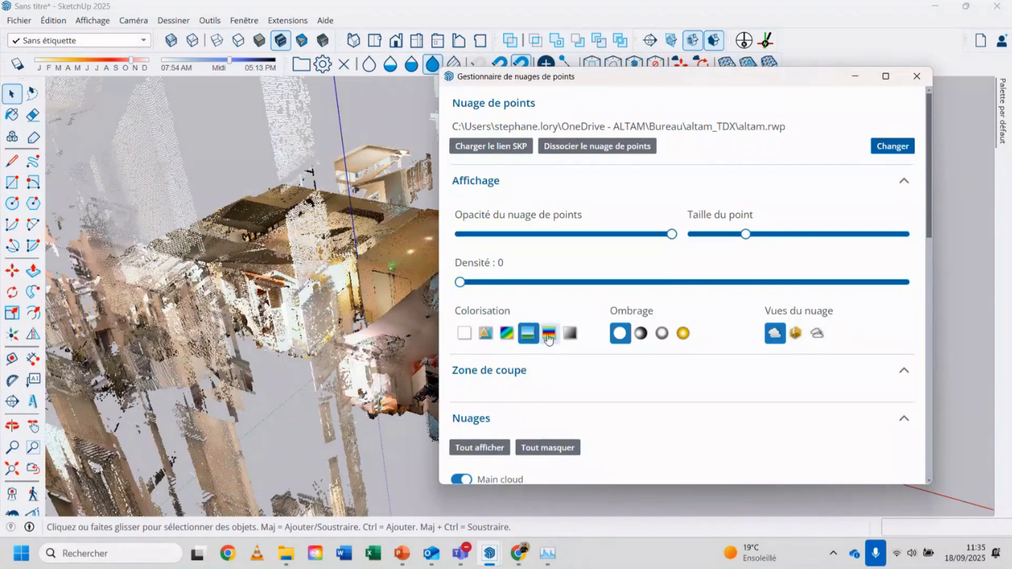
{"action": "left_click", "coordinate": [549, 333]}
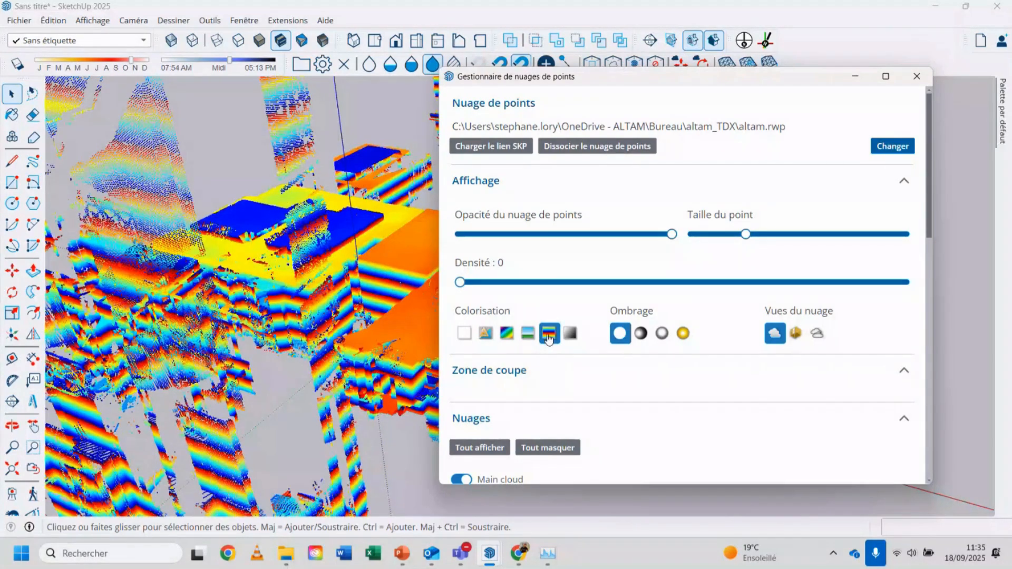
{"action": "left_click", "coordinate": [507, 333]}
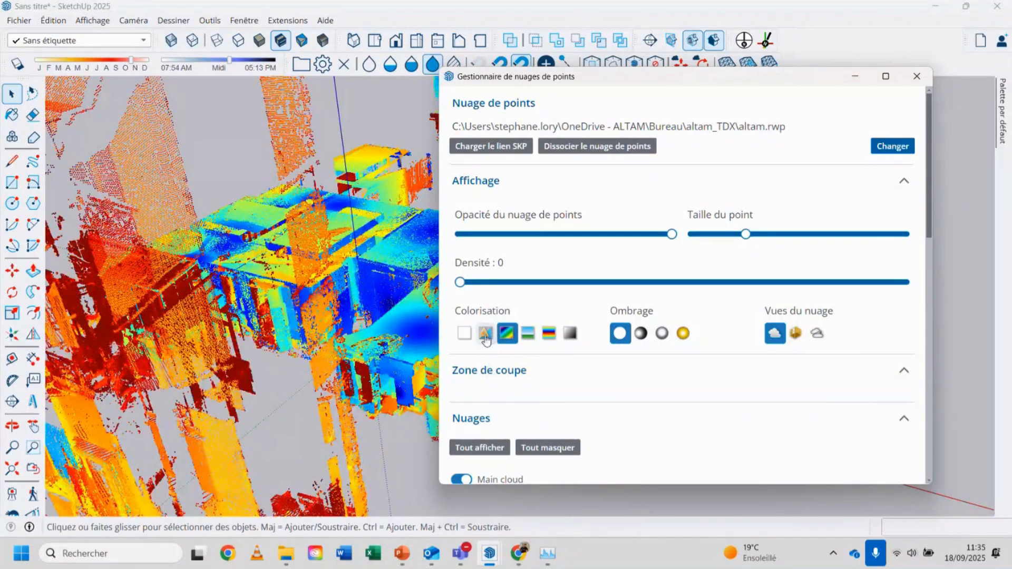
{"action": "left_click", "coordinate": [487, 335]}
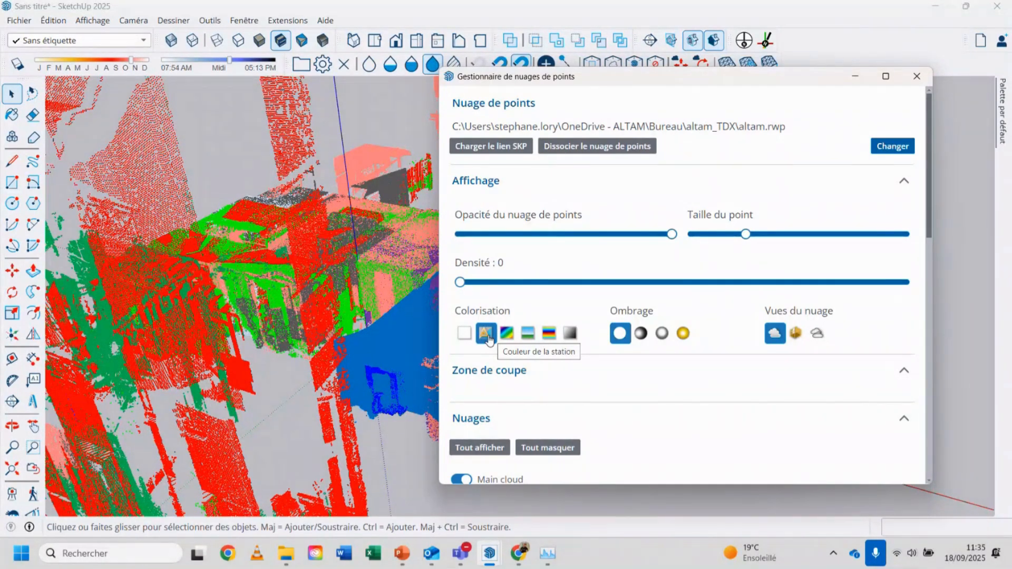
{"action": "left_click", "coordinate": [523, 340]}
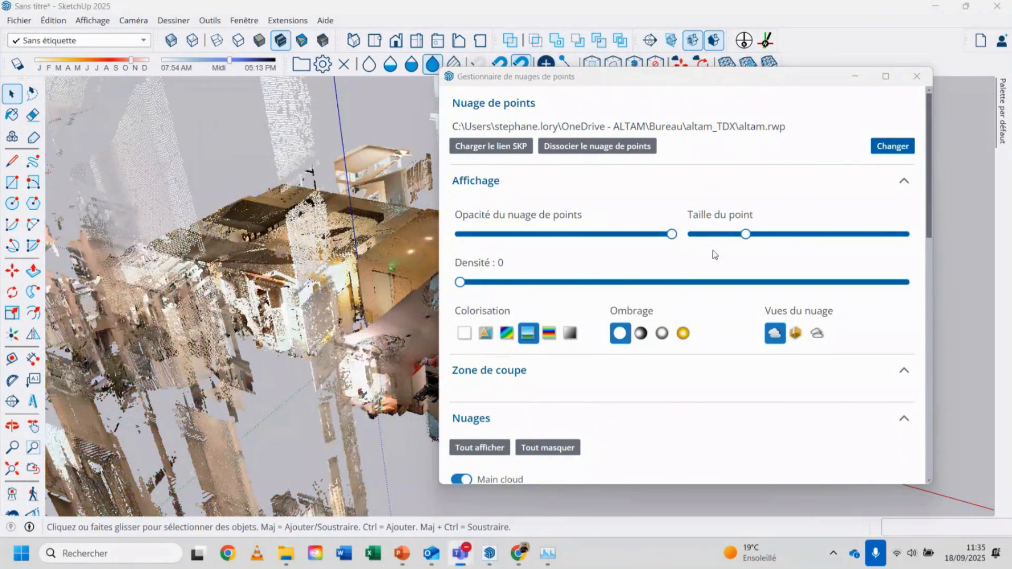
{"action": "left_click", "coordinate": [726, 415]}
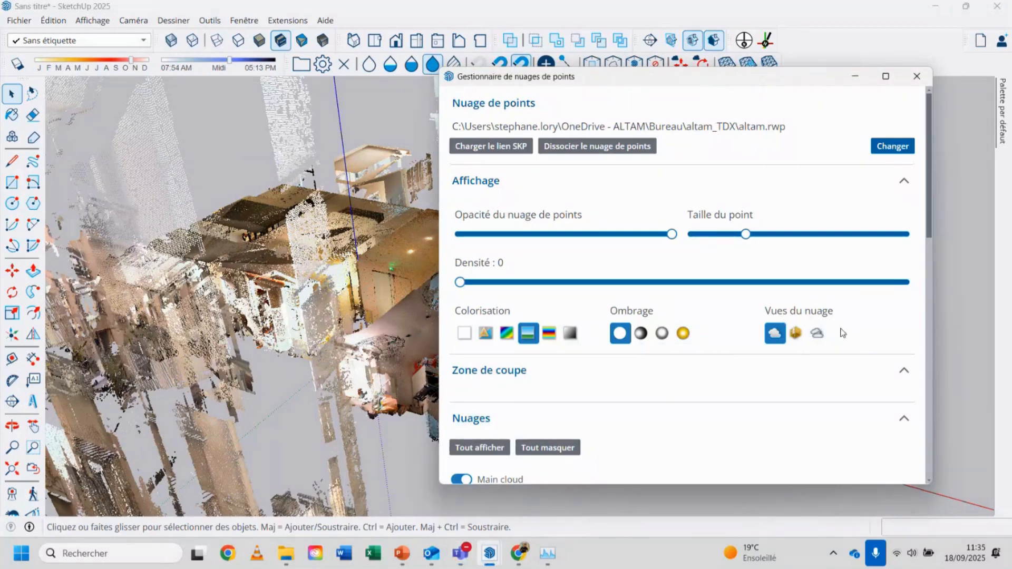
Zoom out on the model and hide the Main cloud so only the extracted clouds are displayed
{"action": "scroll", "coordinate": [660, 336], "scroll_direction": "down", "scroll_amount": 1}
{"action": "scroll", "coordinate": [661, 337], "scroll_direction": "down", "scroll_amount": 1}
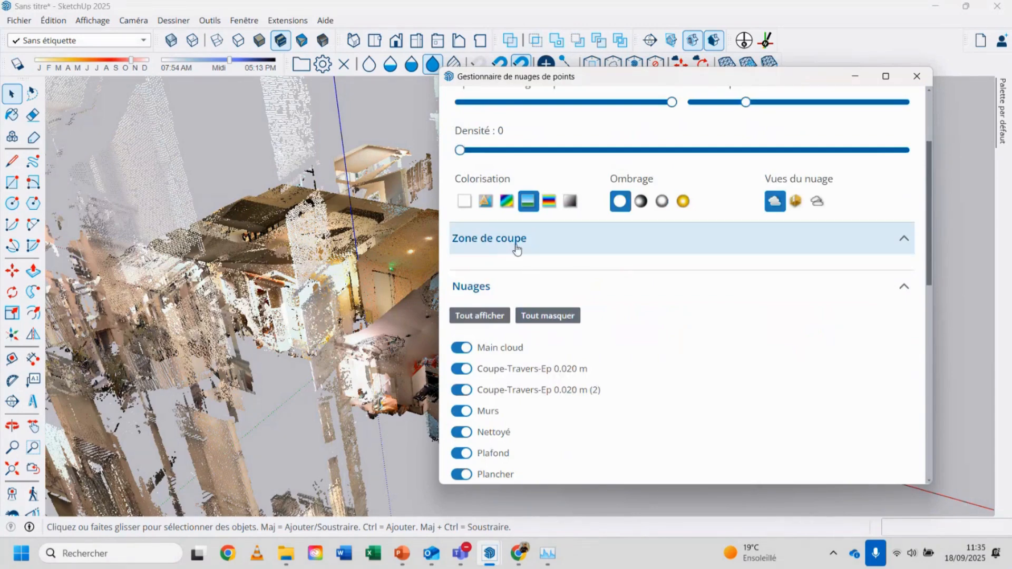
{"action": "scroll", "coordinate": [506, 248], "scroll_direction": "down", "scroll_amount": 1}
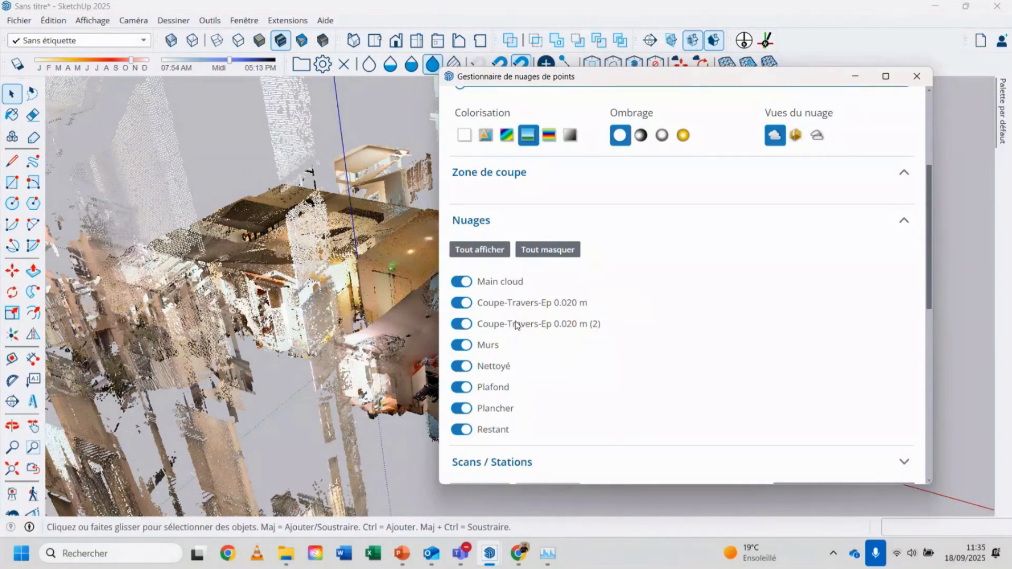
{"action": "scroll", "coordinate": [251, 334], "scroll_direction": "down", "scroll_amount": 5}
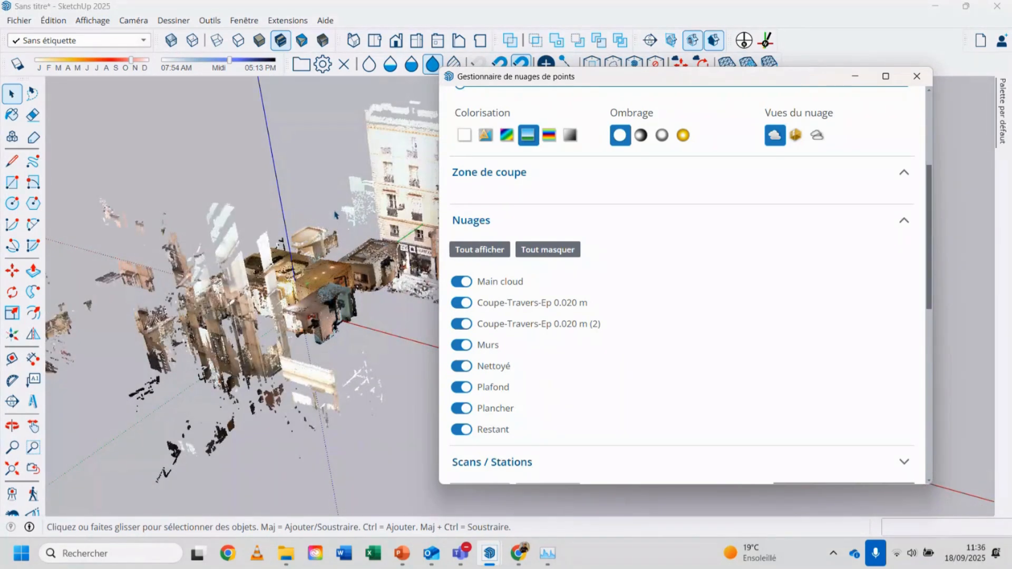
{"action": "left_click", "coordinate": [462, 285]}
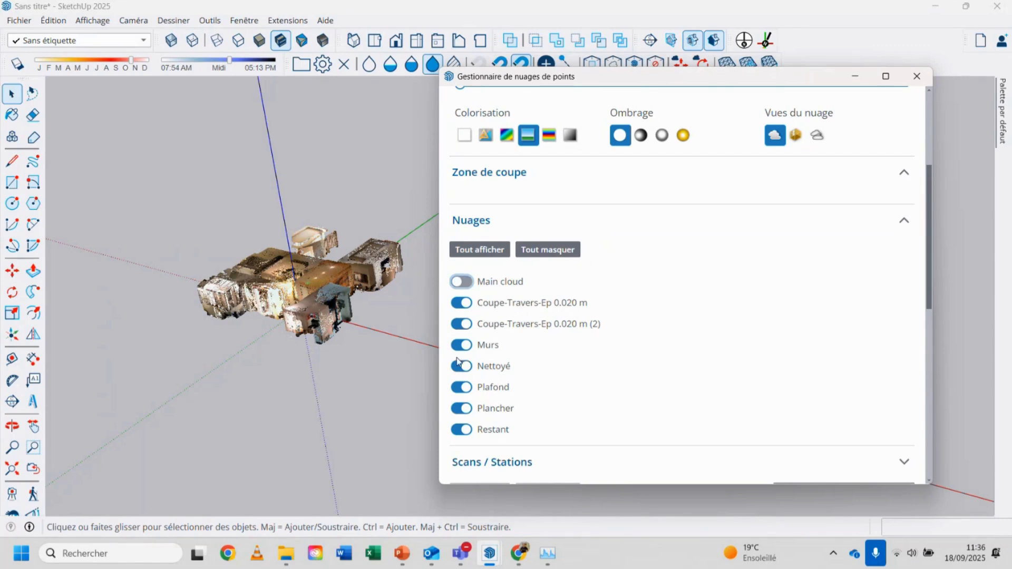
Isolate the Murs and Coupe-Travers-Ep 0.020 m (2) clouds for comparison, and restore every cloud except Main cloud
{"action": "left_click", "coordinate": [553, 250]}
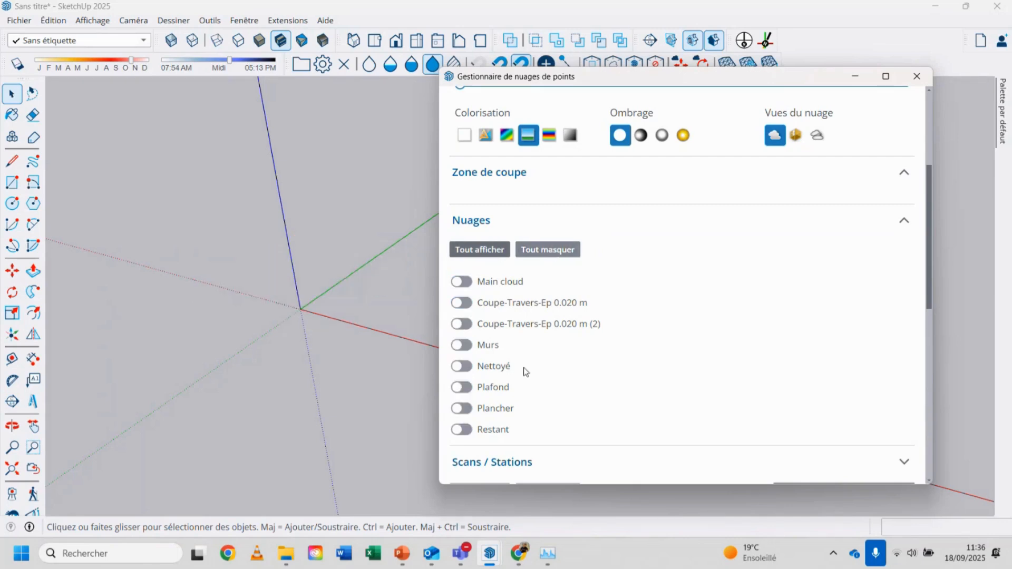
{"action": "left_click", "coordinate": [465, 347]}
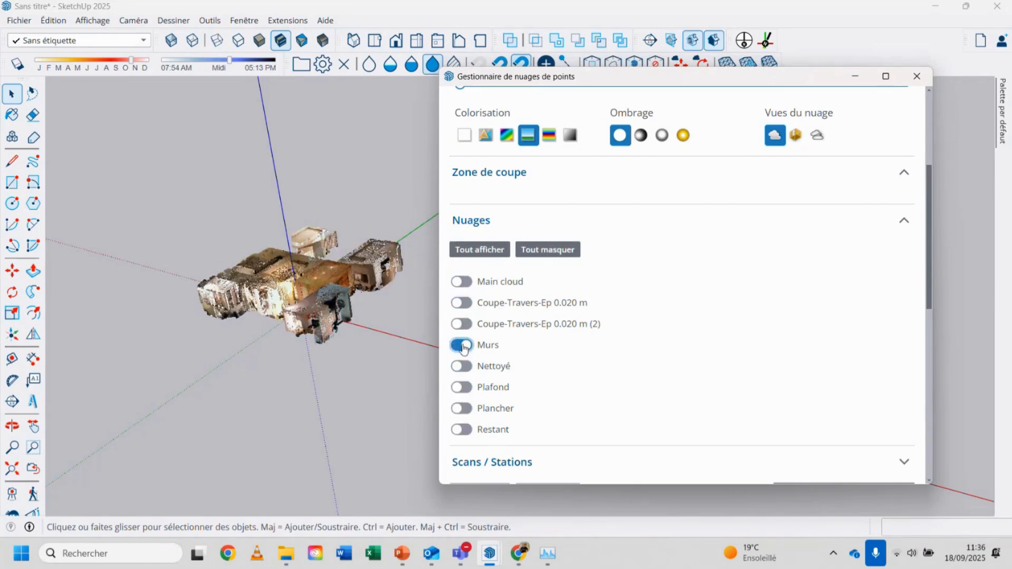
{"action": "left_click", "coordinate": [469, 325]}
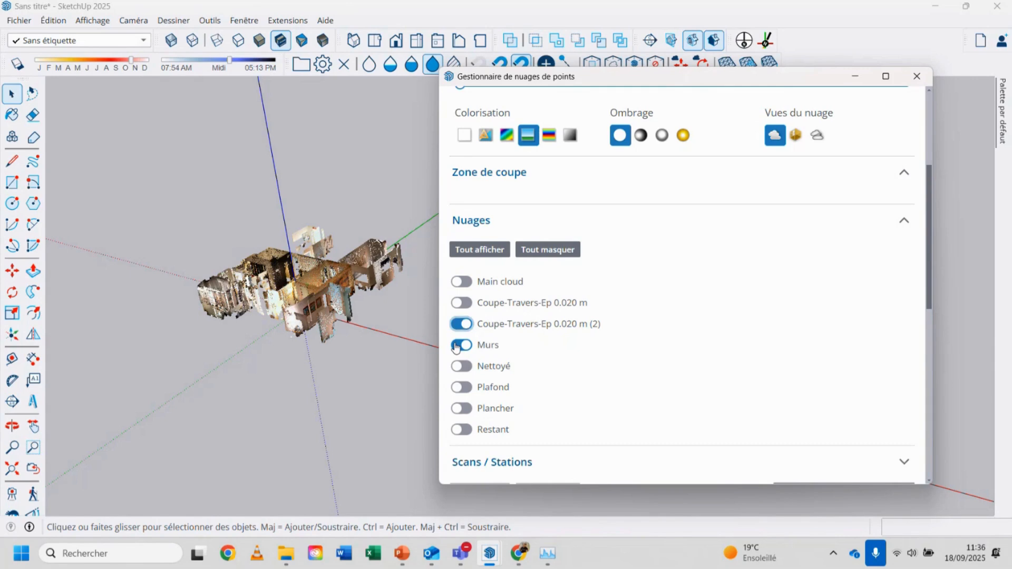
{"action": "left_click", "coordinate": [457, 346]}
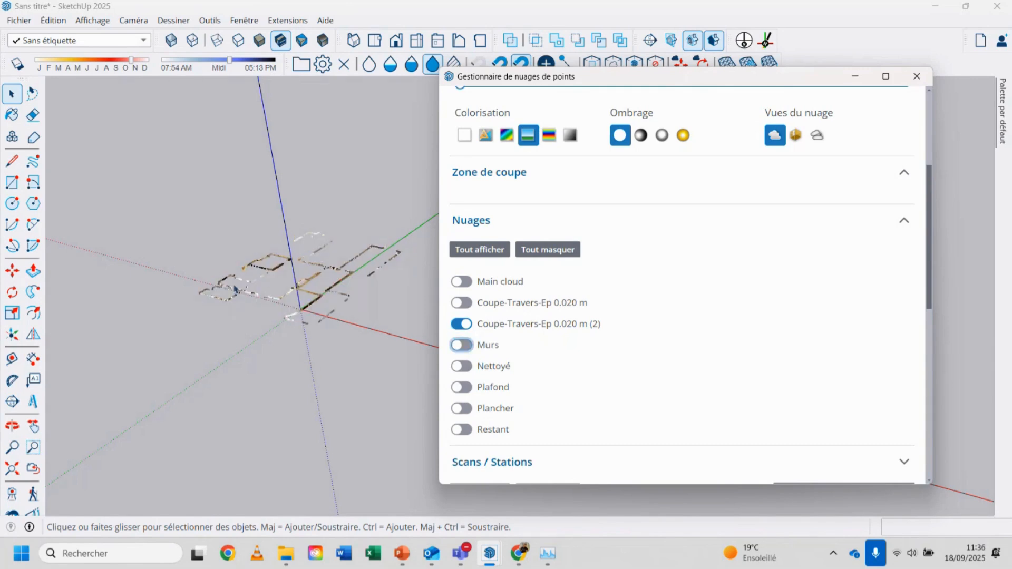
{"action": "left_click", "coordinate": [469, 348]}
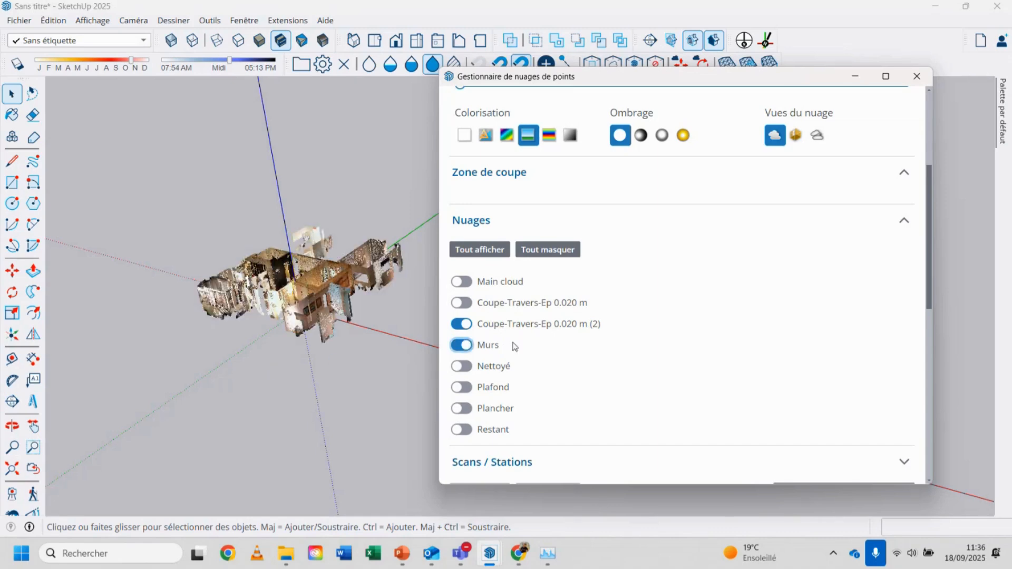
{"action": "left_click", "coordinate": [480, 252]}
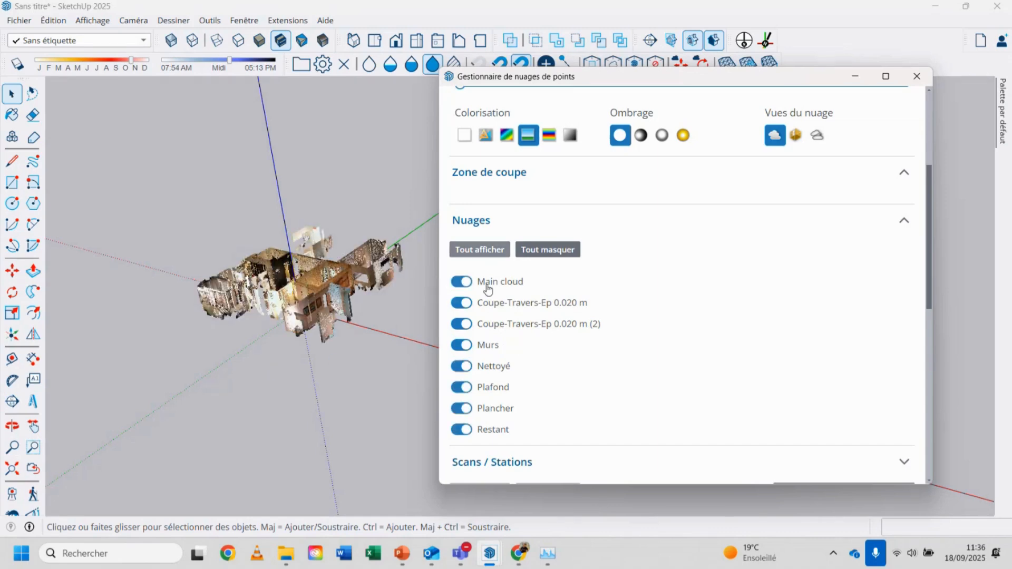
{"action": "left_click", "coordinate": [453, 284]}
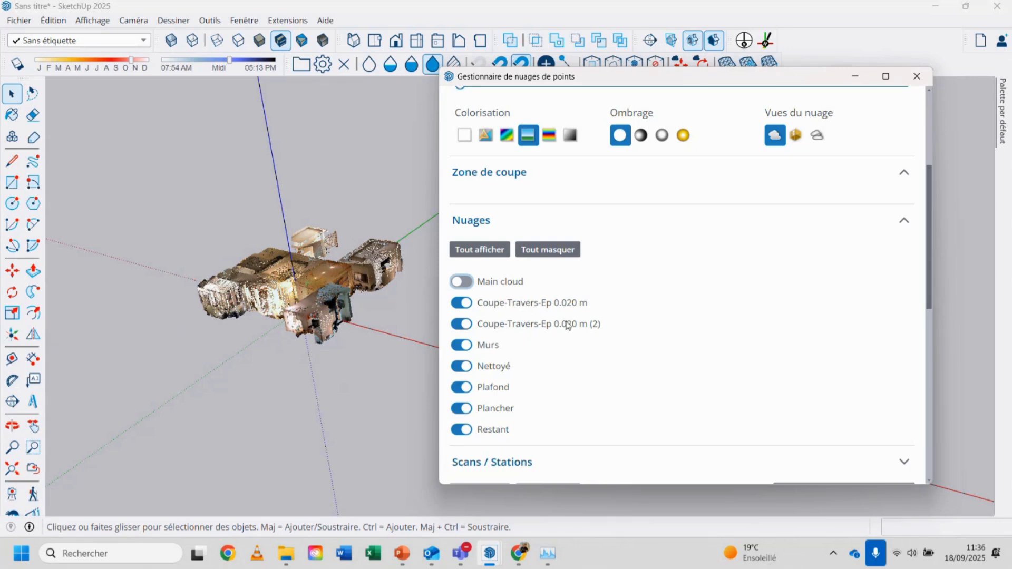
Hide all scan stations, preview Station 0 and Station 1 individually, and show all stations again
{"action": "scroll", "coordinate": [568, 325], "scroll_direction": "down", "scroll_amount": 2}
{"action": "scroll", "coordinate": [568, 325], "scroll_direction": "down", "scroll_amount": 2}
{"action": "scroll", "coordinate": [599, 323], "scroll_direction": "down", "scroll_amount": 3}
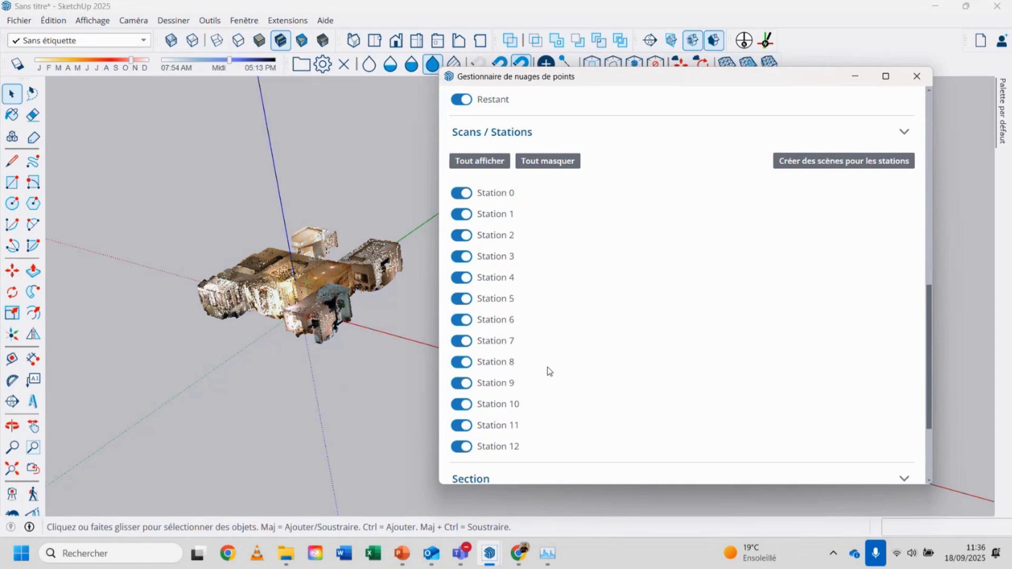
{"action": "left_click", "coordinate": [525, 167]}
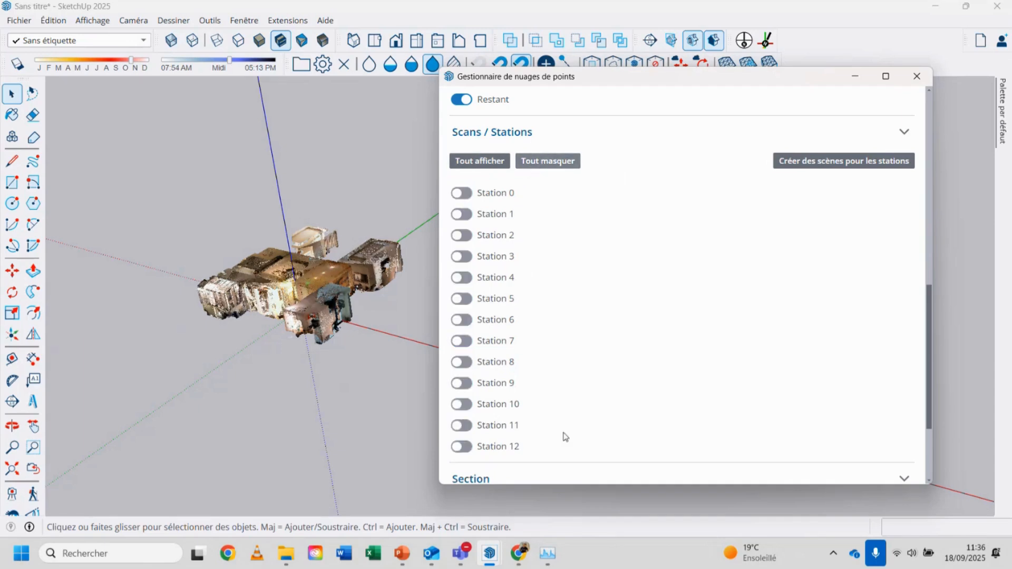
{"action": "left_click", "coordinate": [464, 194]}
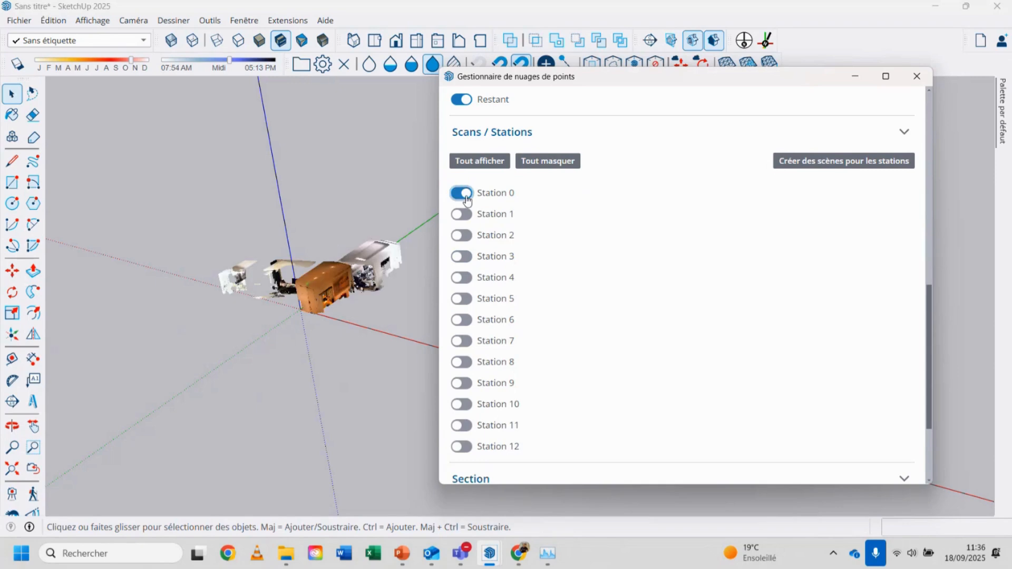
{"action": "left_click", "coordinate": [465, 193]}
{"action": "left_click", "coordinate": [463, 214]}
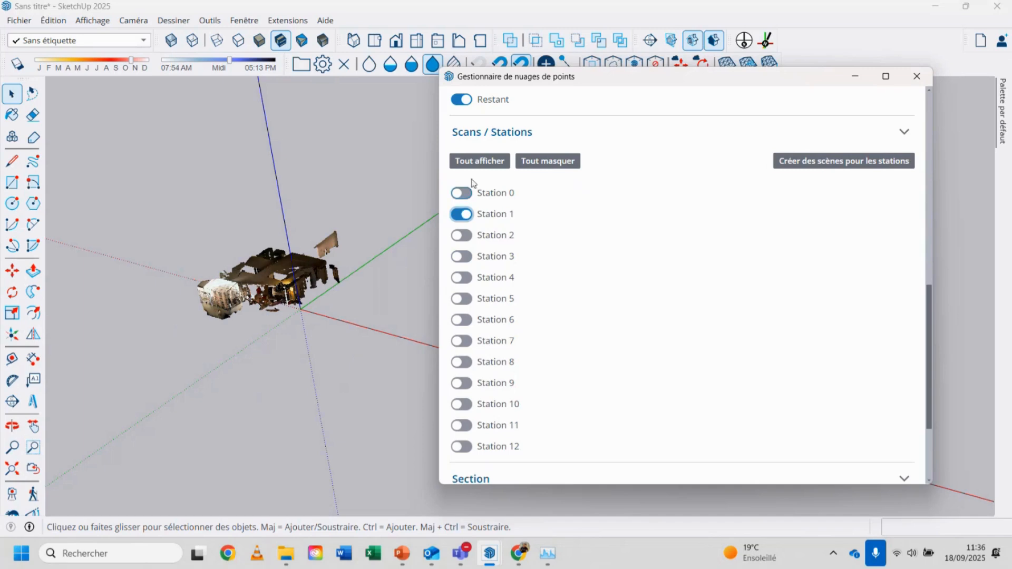
{"action": "left_click", "coordinate": [505, 163]}
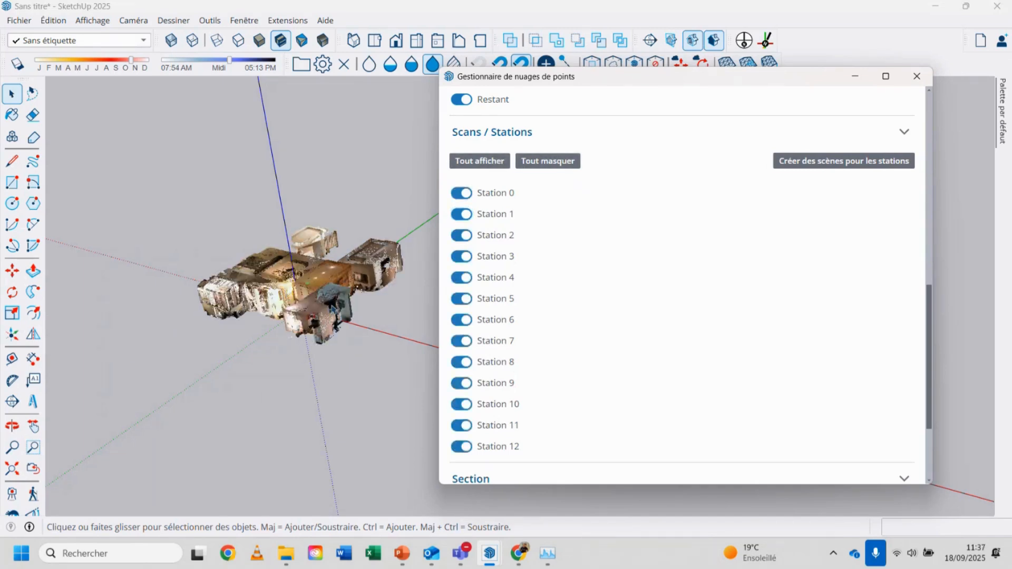
Close the point cloud manager and zoom into the apartment interior around the red chair
{"action": "scroll", "coordinate": [659, 295], "scroll_direction": "down", "scroll_amount": 3}
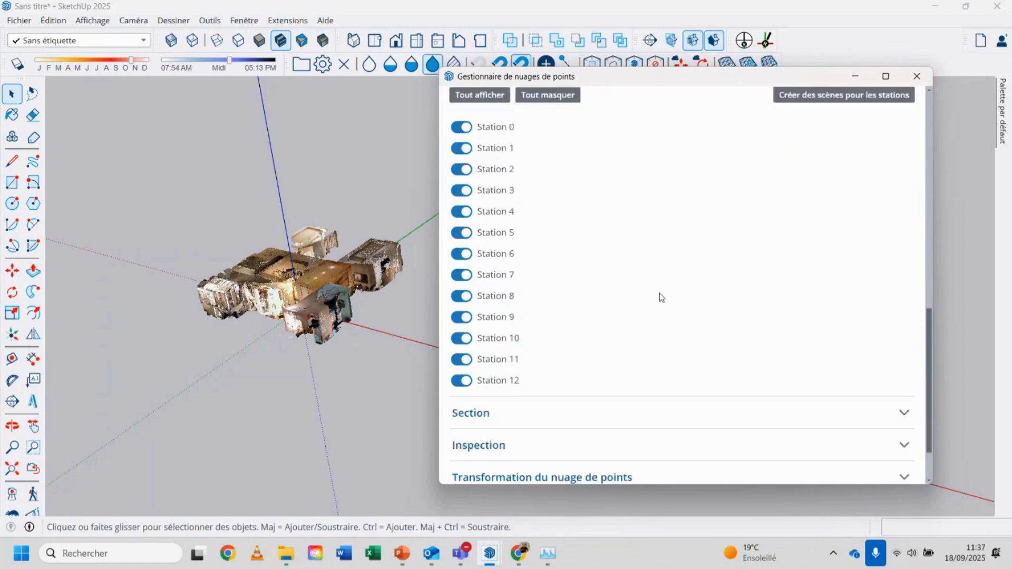
{"action": "left_click", "coordinate": [918, 78]}
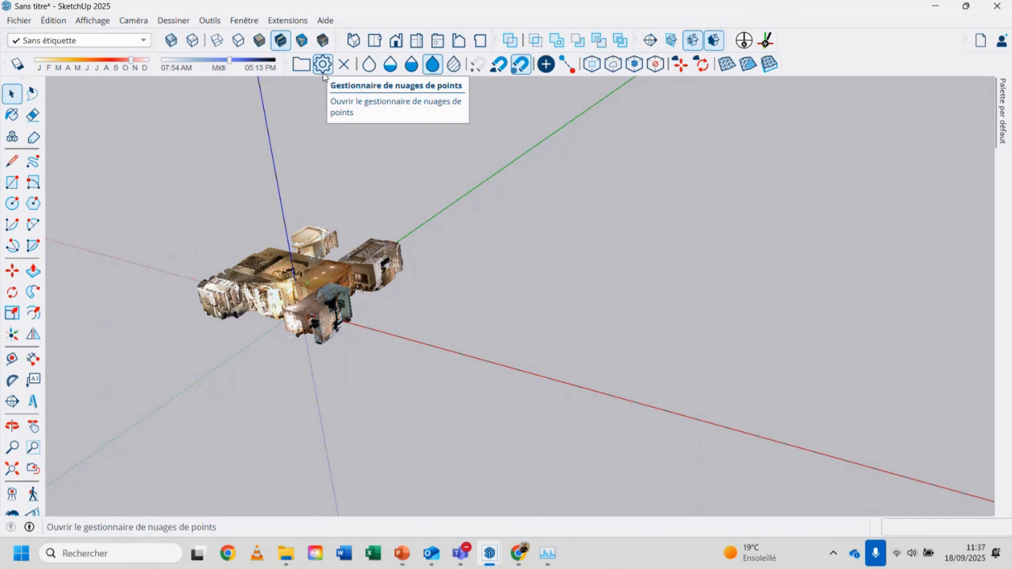
{"action": "scroll", "coordinate": [242, 284], "scroll_direction": "up", "scroll_amount": 6}
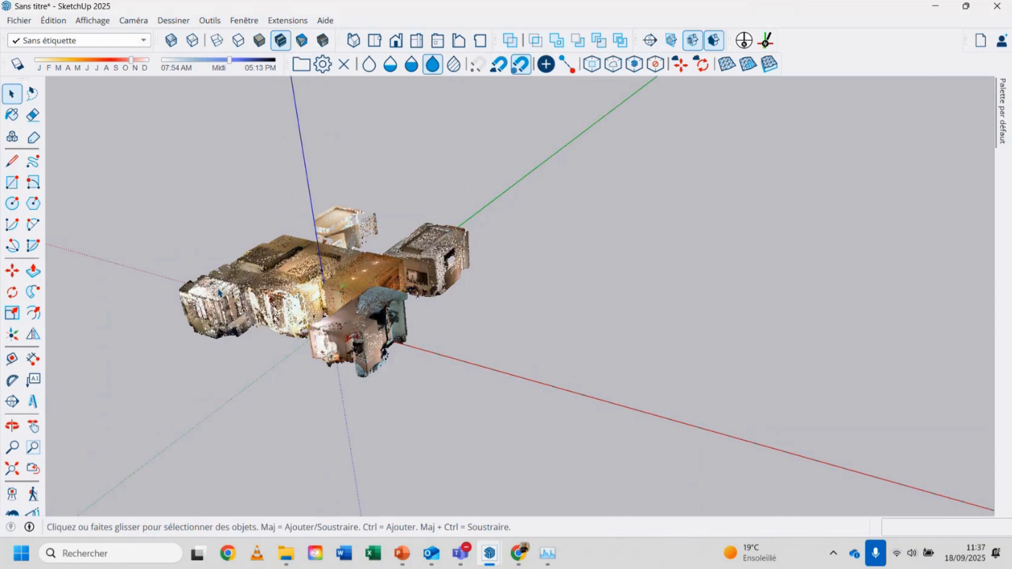
{"action": "middle_click_drag", "start_coordinate": [380, 328], "coordinate": [609, 255]}
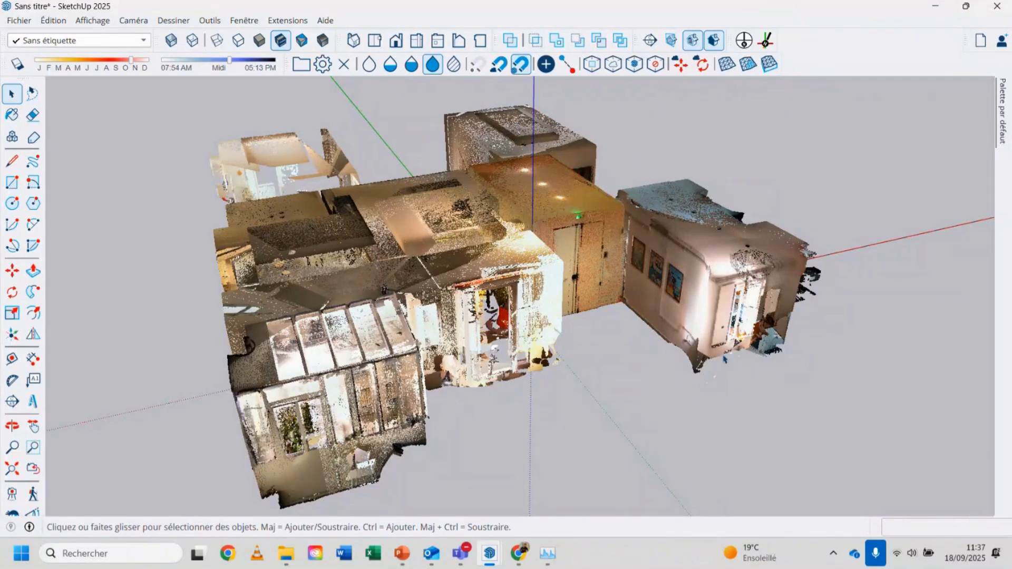
{"action": "scroll", "coordinate": [725, 360], "scroll_direction": "up", "scroll_amount": 6}
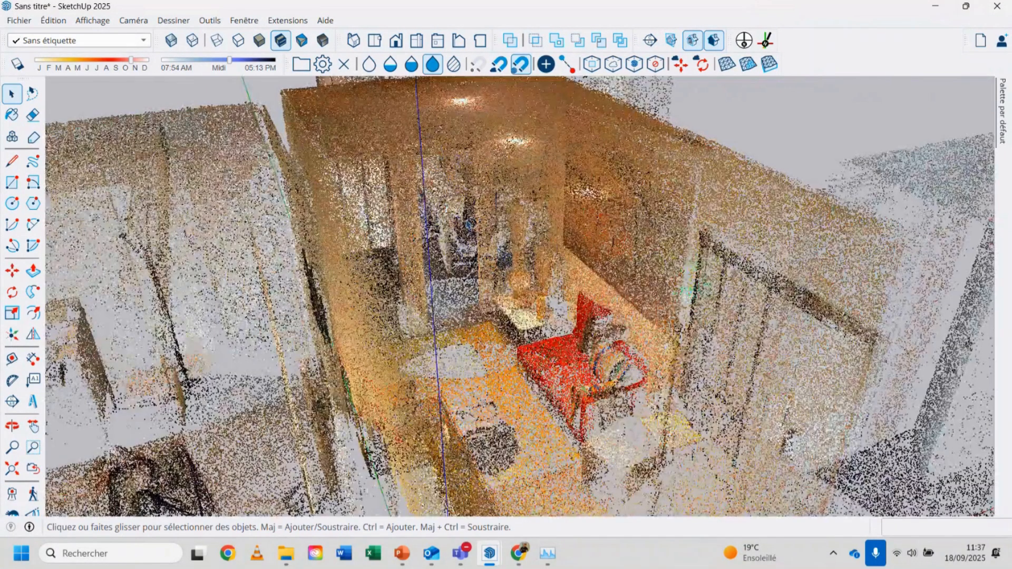
Examine the red seating area of the point cloud up close and the whole building scan from outside
{"action": "scroll", "coordinate": [593, 352], "scroll_direction": "up", "scroll_amount": 6}
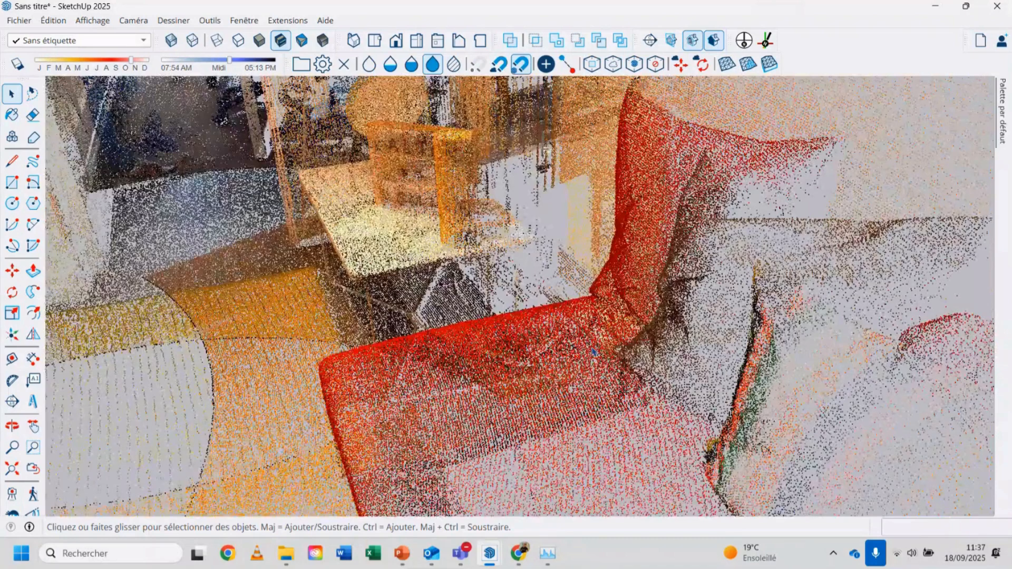
{"action": "middle_click_drag", "start_coordinate": [593, 352], "coordinate": [471, 317]}
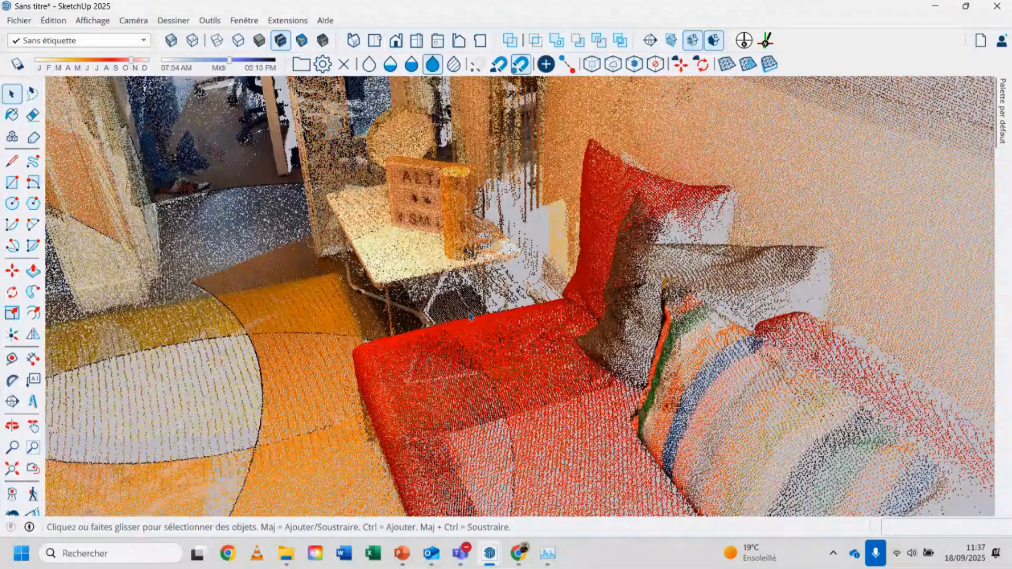
{"action": "scroll", "coordinate": [486, 248], "scroll_direction": "down", "scroll_amount": 5}
{"action": "scroll", "coordinate": [461, 248], "scroll_direction": "down", "scroll_amount": 10}
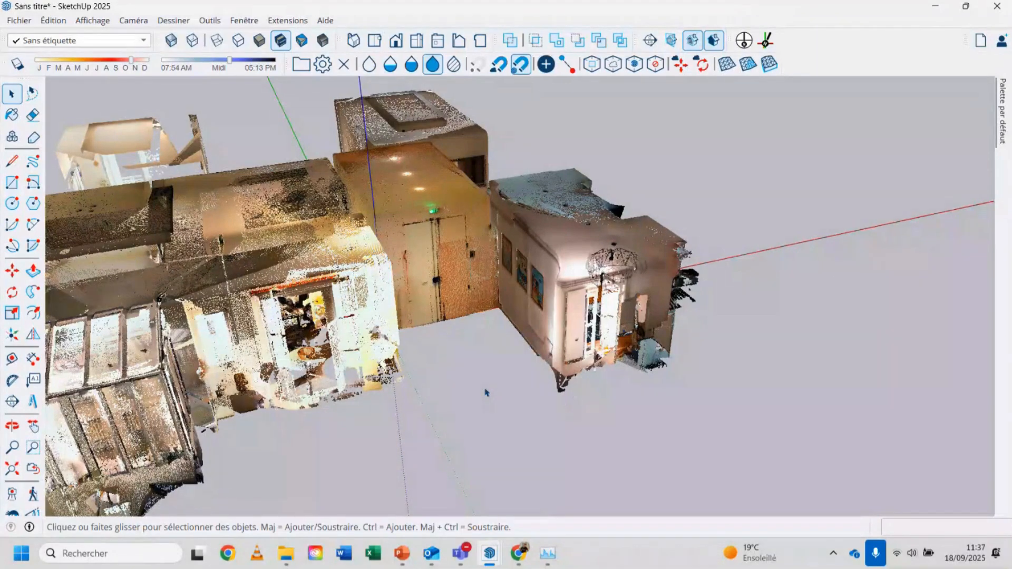
{"action": "middle_click_drag", "start_coordinate": [513, 286], "coordinate": [552, 359]}
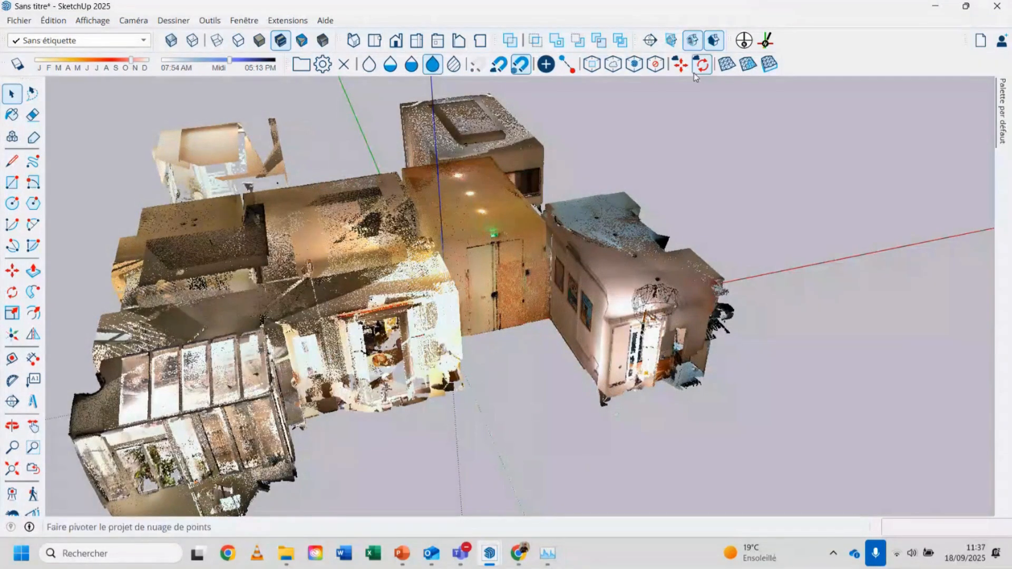
Preview the point cloud at several blending levels, including 75% and fully hidden, and restore it to full display
{"action": "left_click", "coordinate": [369, 64]}
{"action": "left_click", "coordinate": [417, 65]}
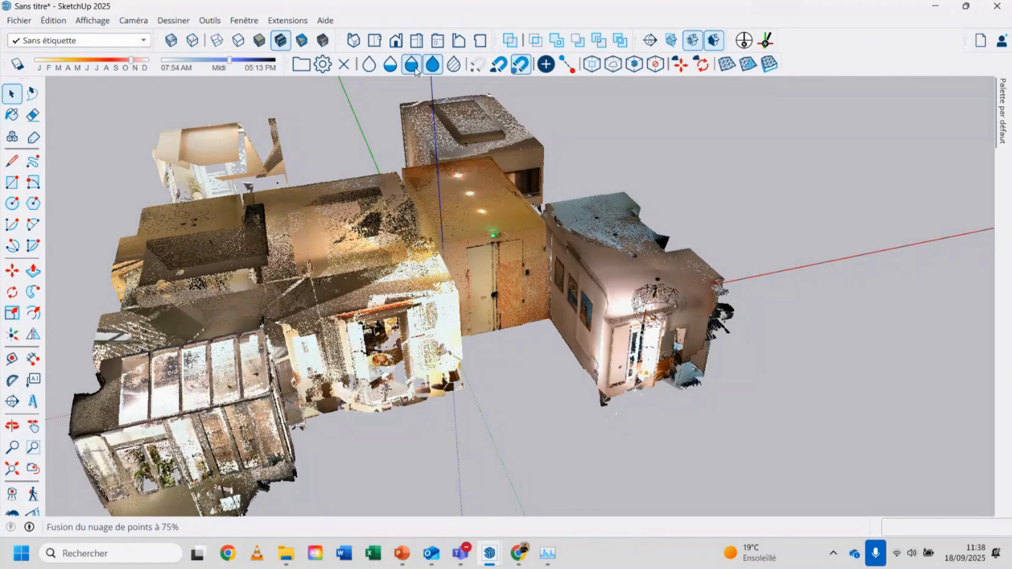
{"action": "left_click", "coordinate": [391, 65]}
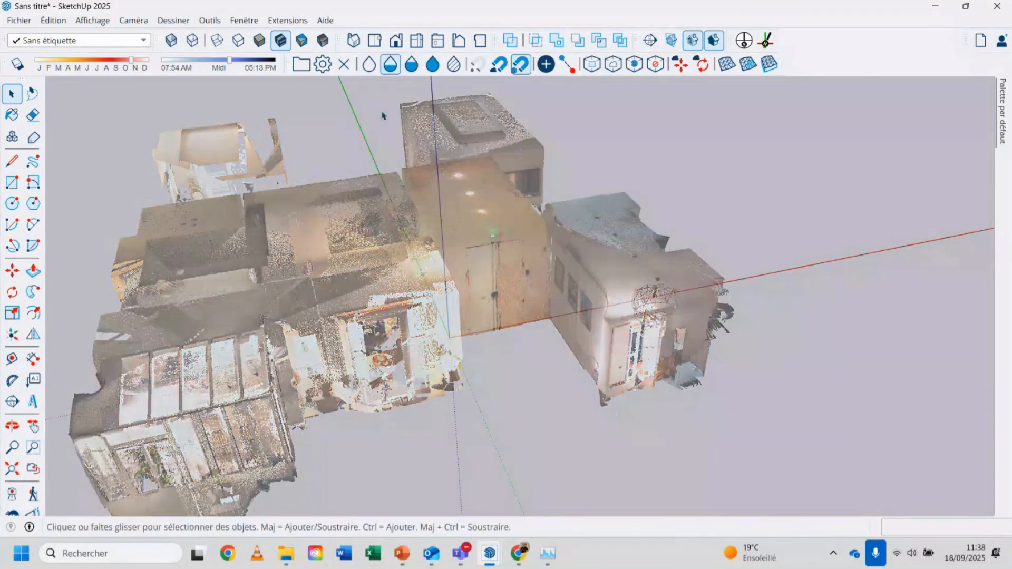
{"action": "left_click", "coordinate": [368, 66]}
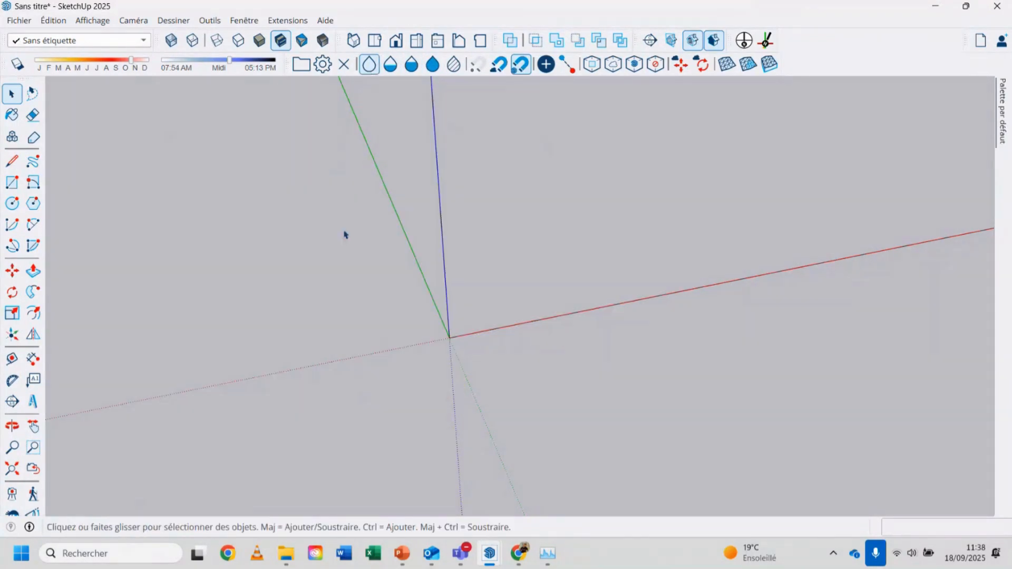
{"action": "left_click", "coordinate": [435, 66]}
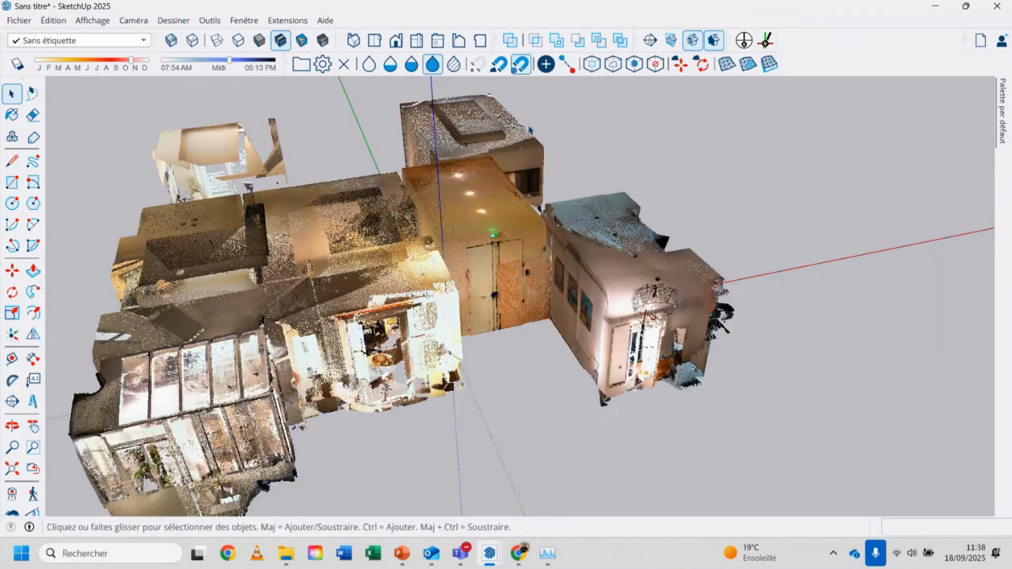
Add a clipping box around the point cloud, scale its height about the centre to about 0.62, and stretch it along the green axis
{"action": "left_click", "coordinate": [614, 64]}
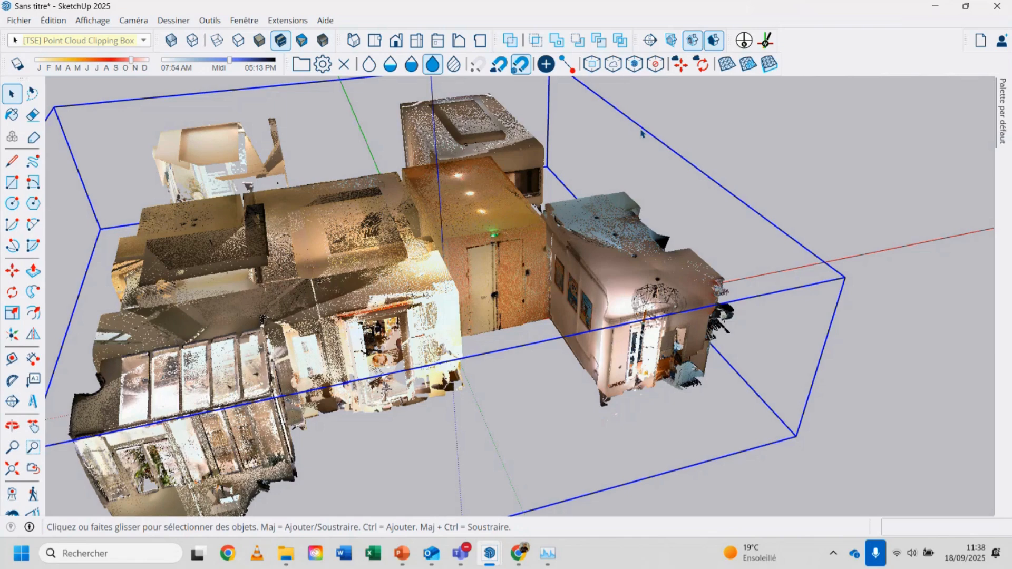
{"action": "key", "text": "s"}
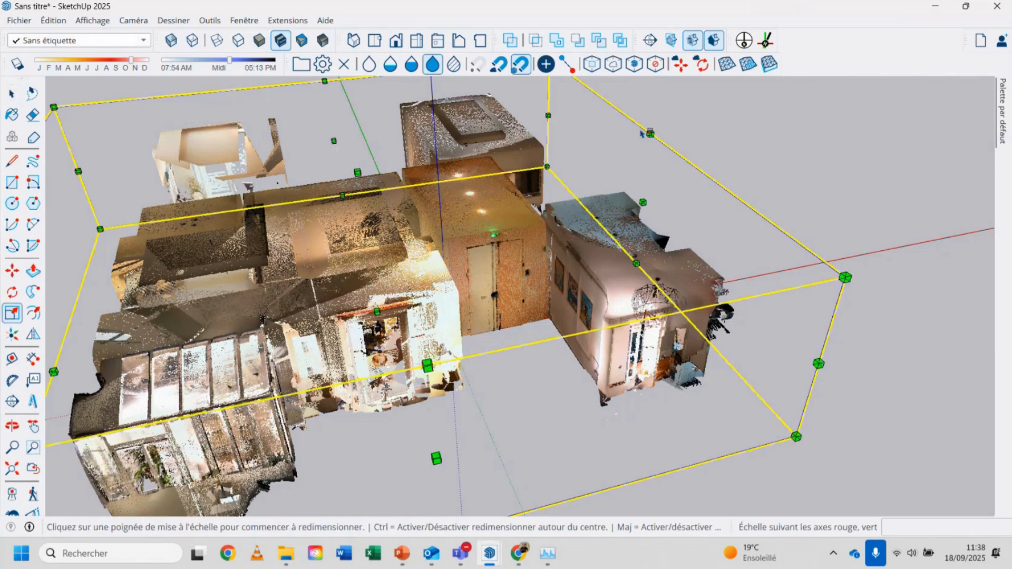
{"action": "left_click", "coordinate": [12, 313]}
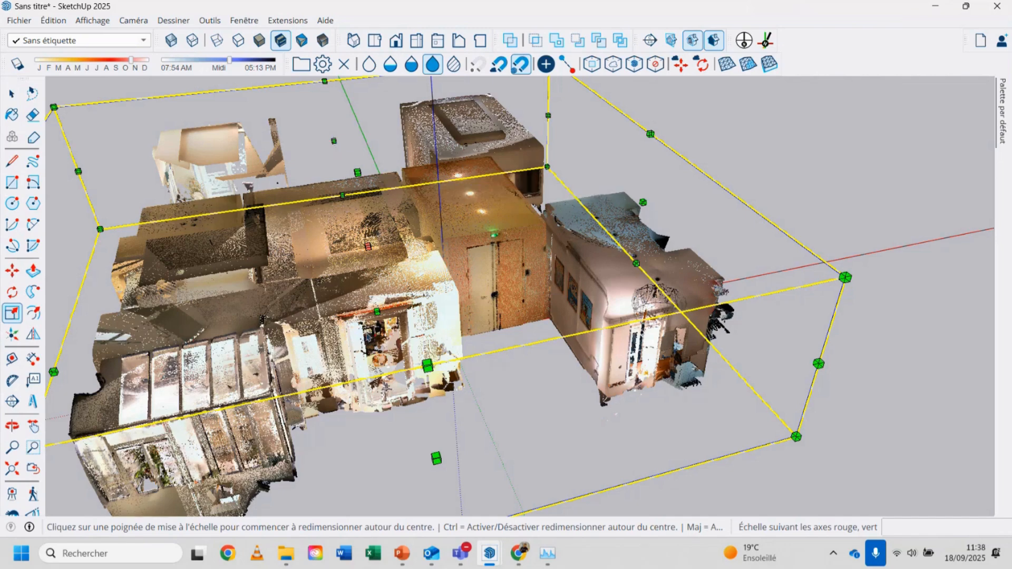
{"action": "middle_click_drag", "start_coordinate": [369, 247], "coordinate": [495, 237]}
{"action": "left_click", "coordinate": [518, 227]}
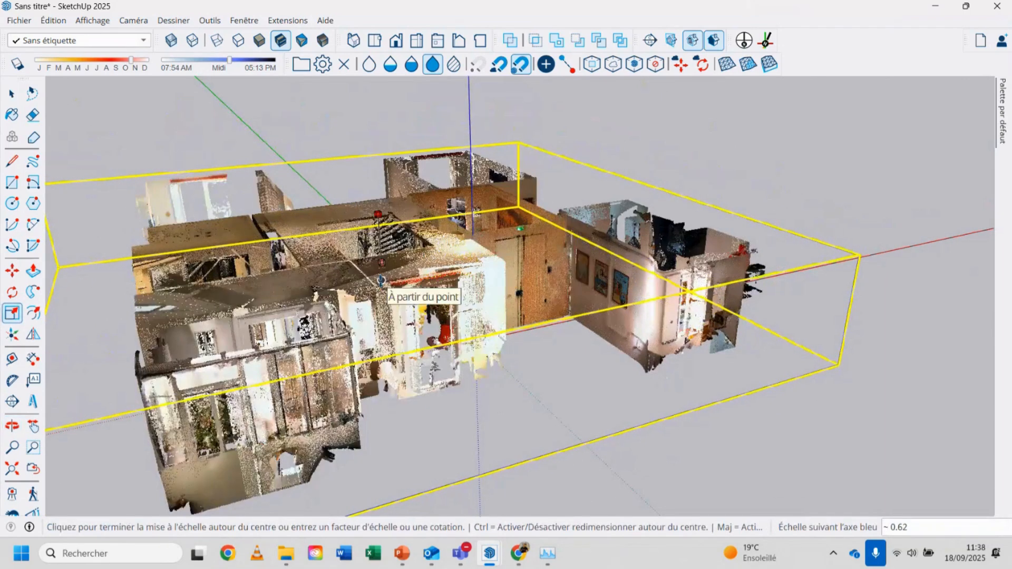
{"action": "left_click", "coordinate": [476, 210]}
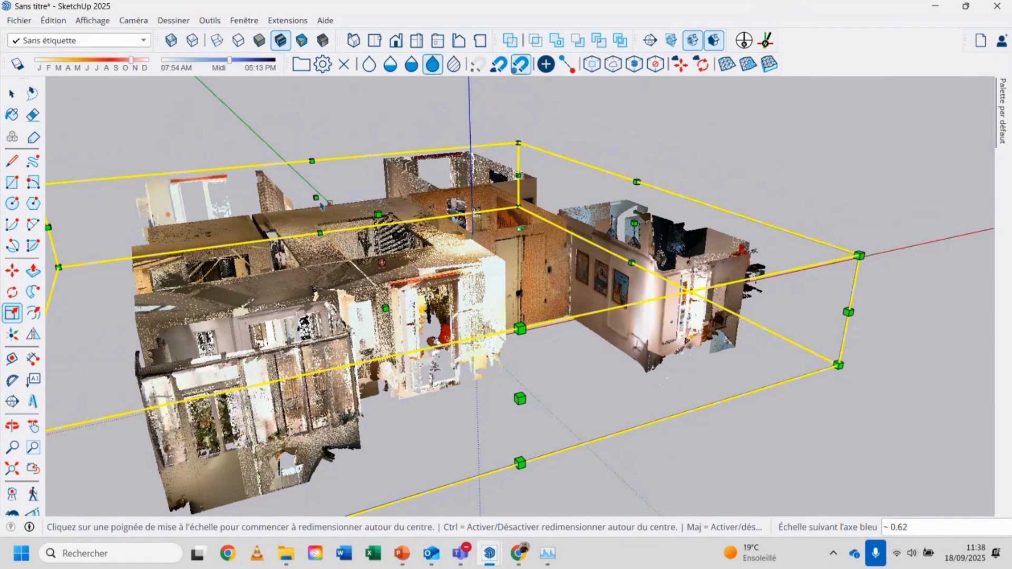
{"action": "left_click", "coordinate": [317, 197]}
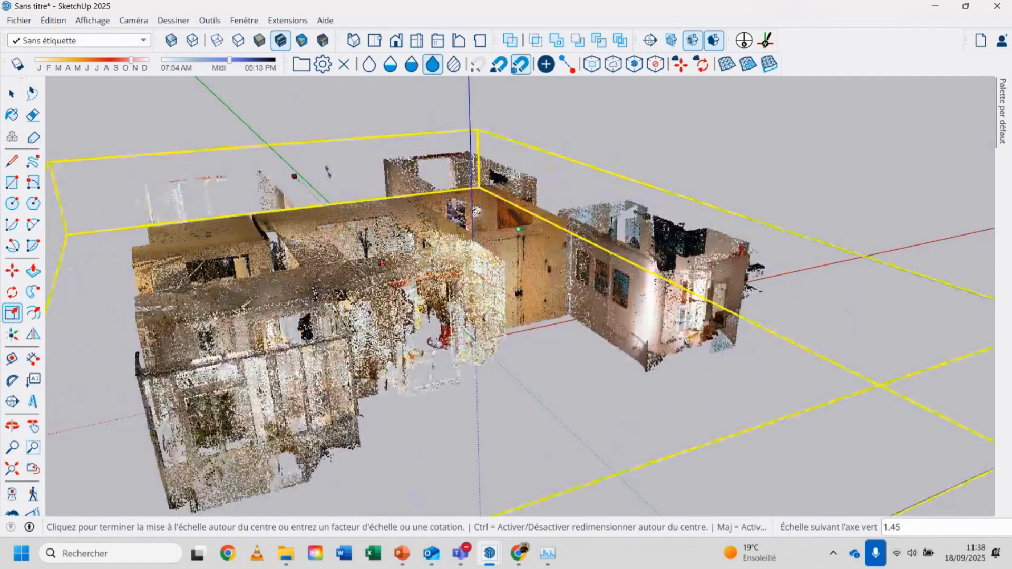
{"action": "left_click", "coordinate": [560, 122]}
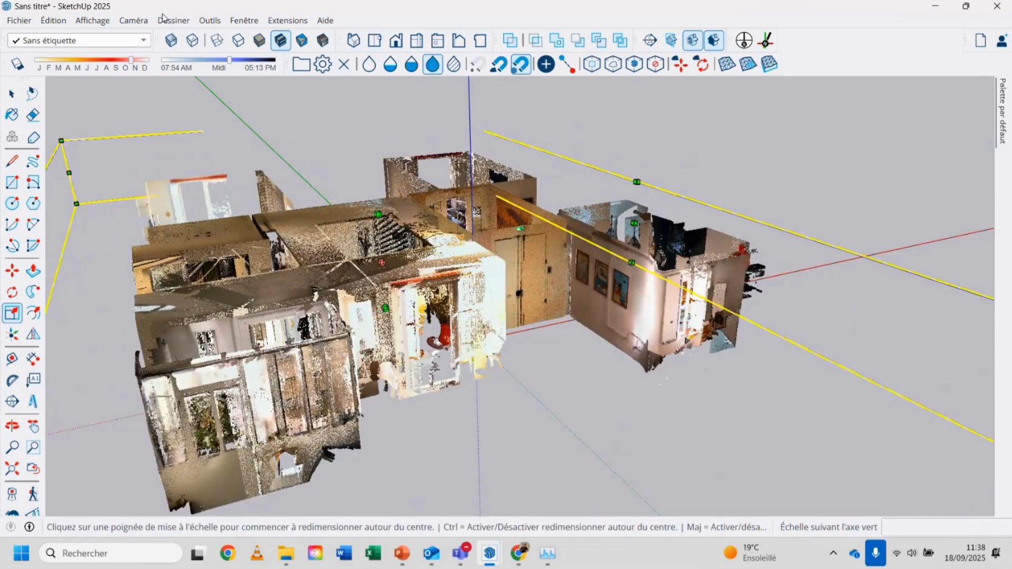
Switch the camera to parallel projection and show the model in top view
{"action": "left_click", "coordinate": [140, 21]}
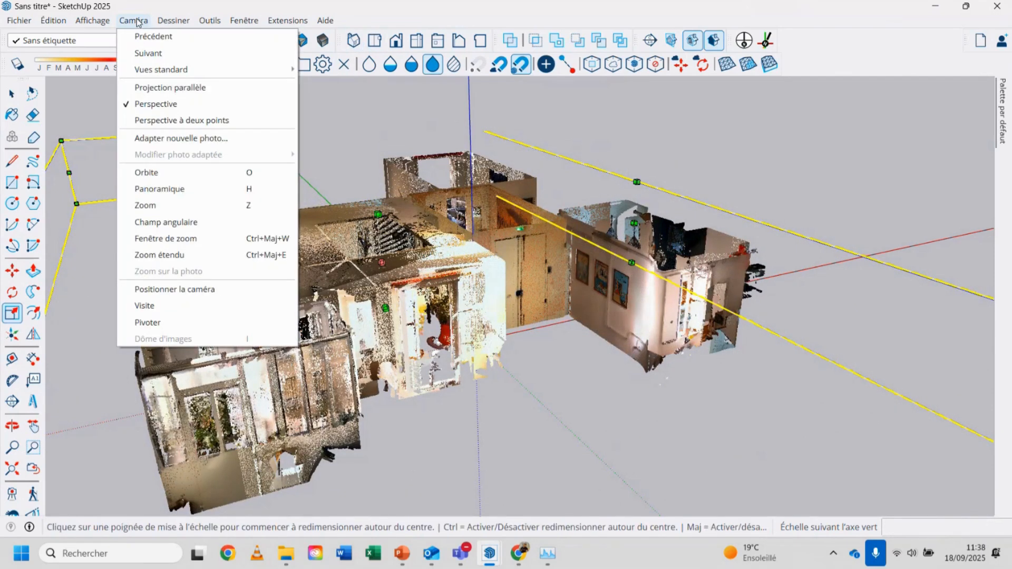
{"action": "left_click", "coordinate": [168, 88]}
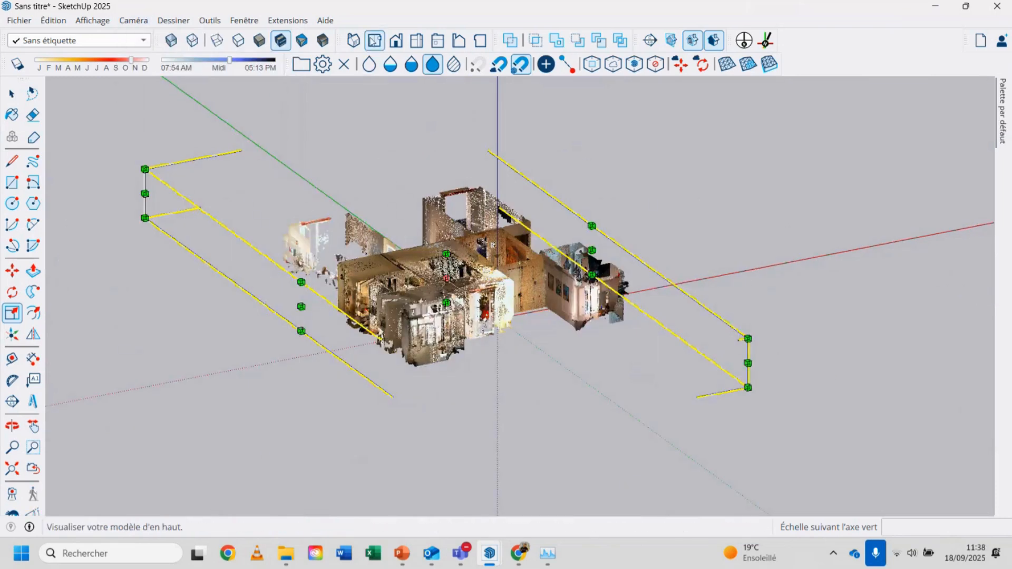
{"action": "left_click", "coordinate": [375, 41]}
Shrink the clipping box about its centre along the green axis so it fits closely around the building's plan
{"action": "scroll", "coordinate": [535, 389], "scroll_direction": "down", "scroll_amount": 3}
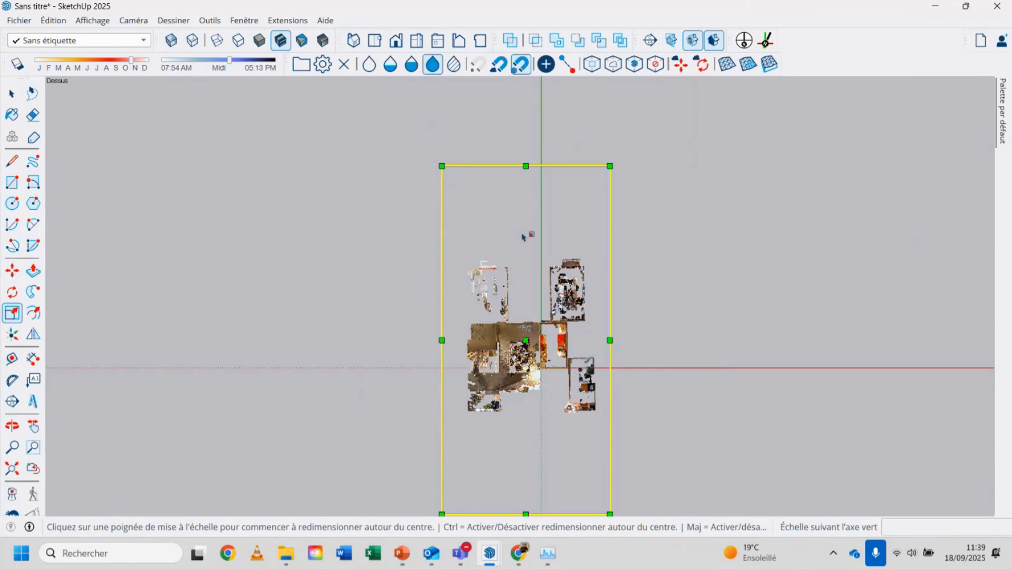
{"action": "left_click", "coordinate": [525, 166]}
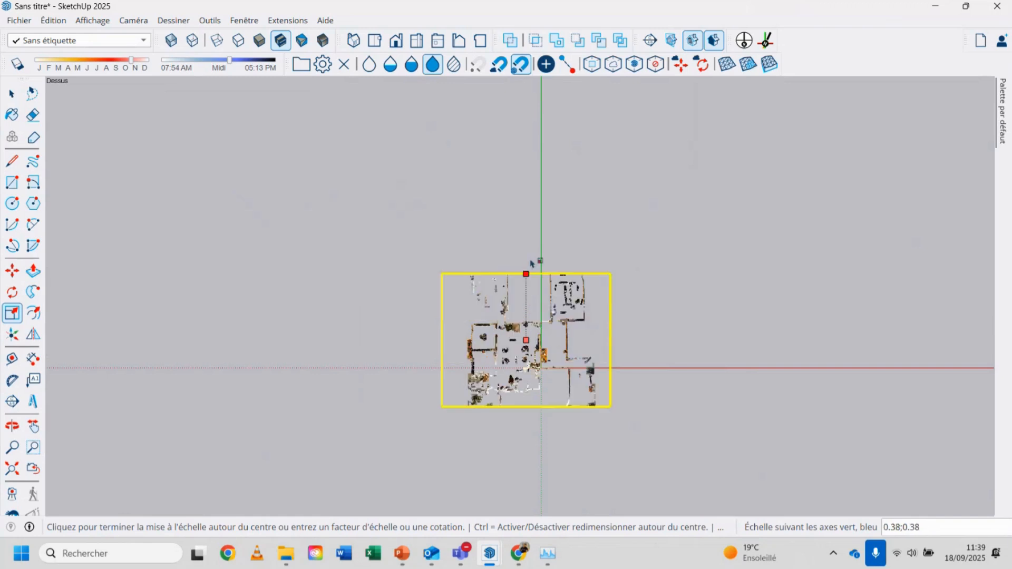
{"action": "left_click", "coordinate": [531, 256]}
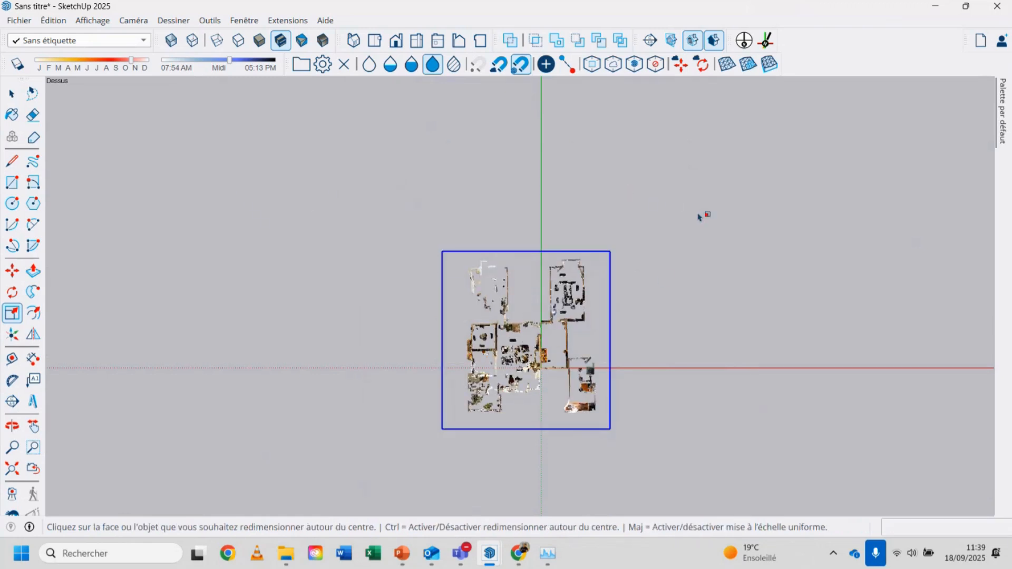
{"action": "scroll", "coordinate": [567, 470], "scroll_direction": "up", "scroll_amount": 3}
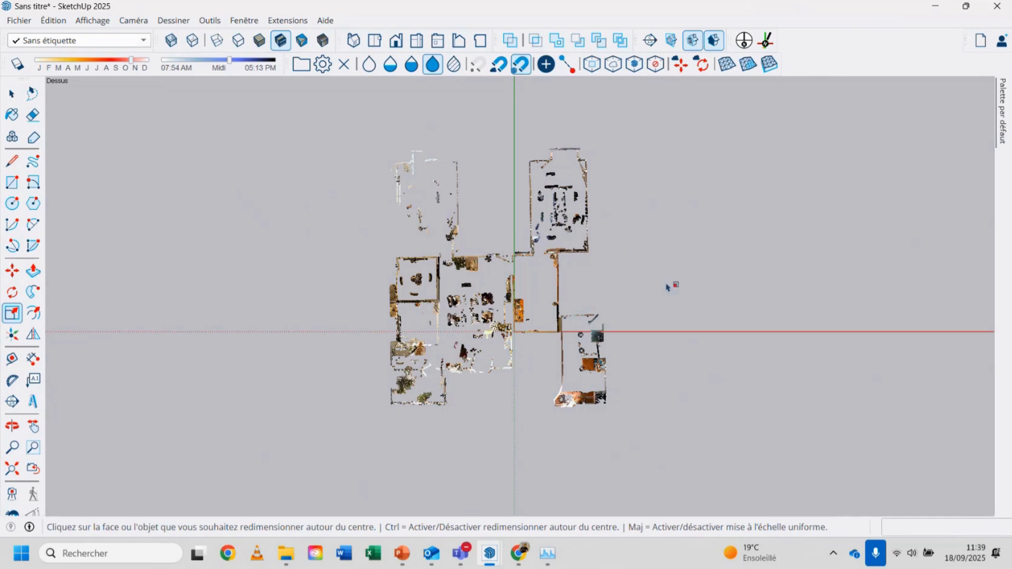
Pin the default palette open and select the point cloud clipping box in the model structure
{"action": "mouse_move", "coordinate": [1003, 111]}
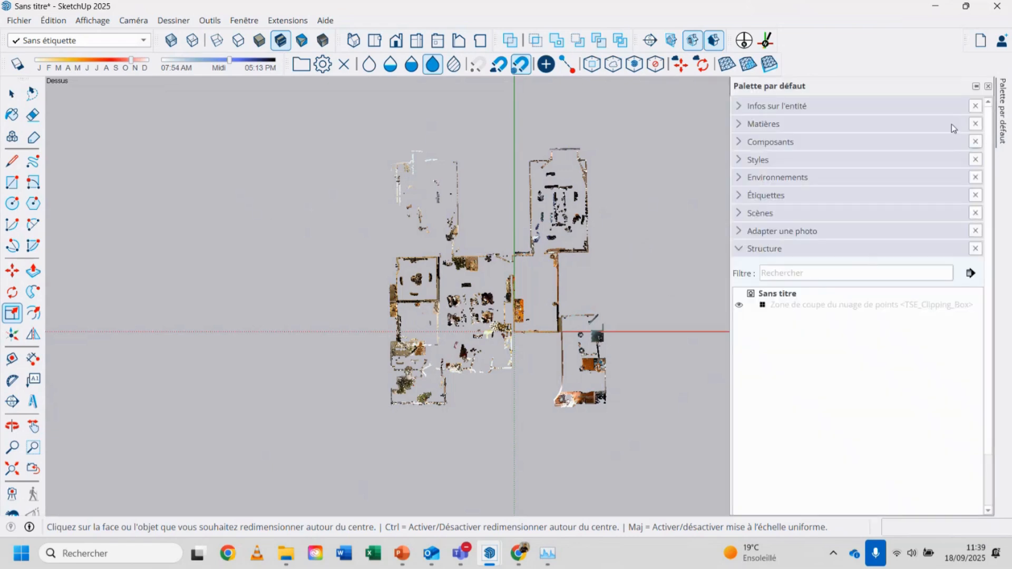
{"action": "left_click", "coordinate": [976, 86]}
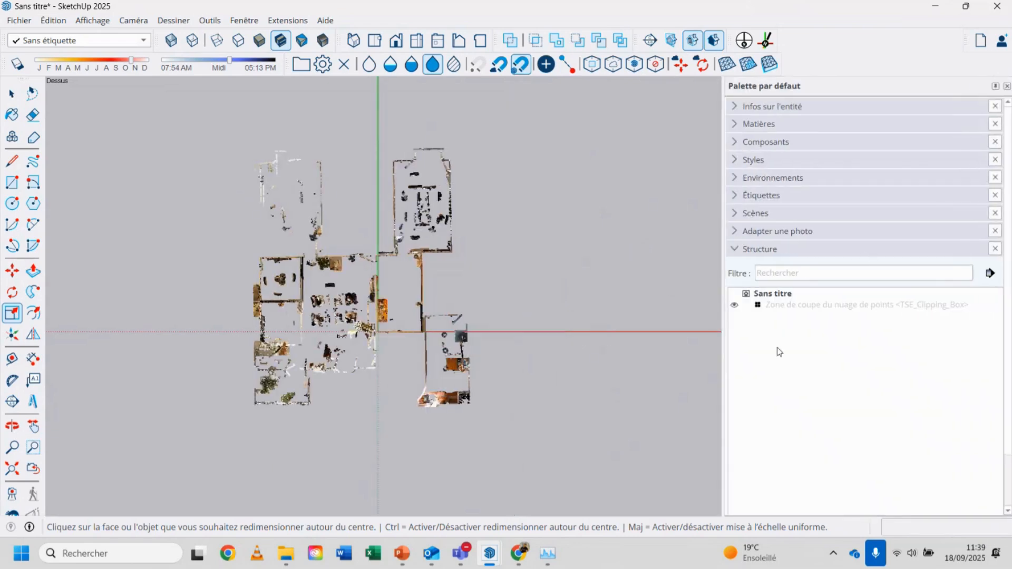
{"action": "left_click", "coordinate": [801, 305]}
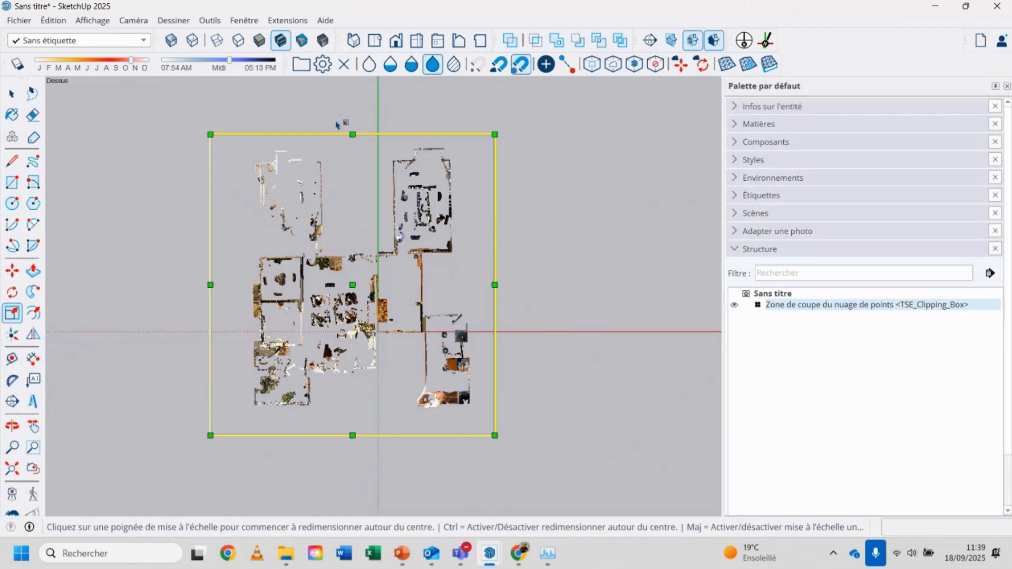
{"action": "key", "text": "space"}
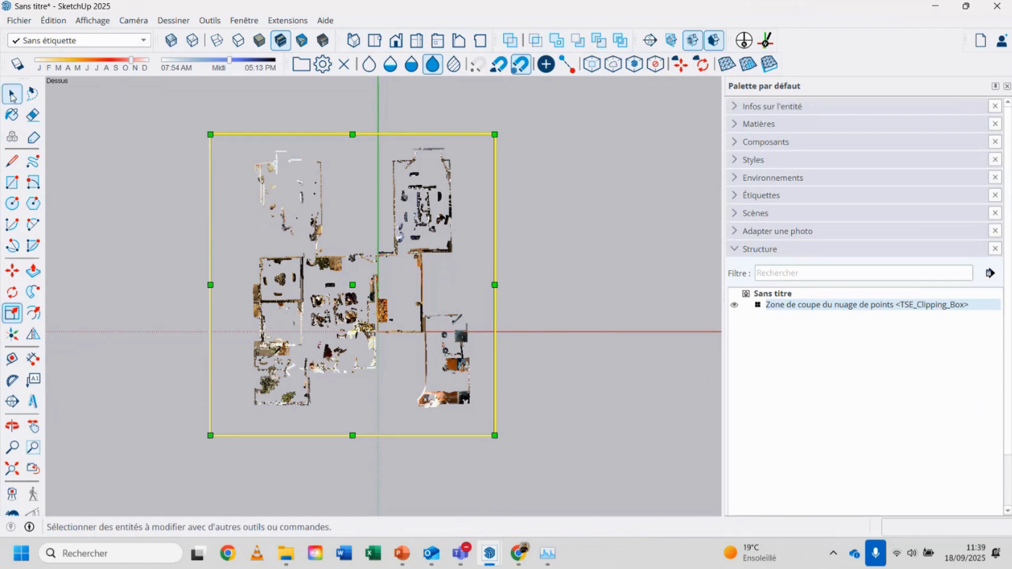
{"action": "left_click", "coordinate": [352, 132]}
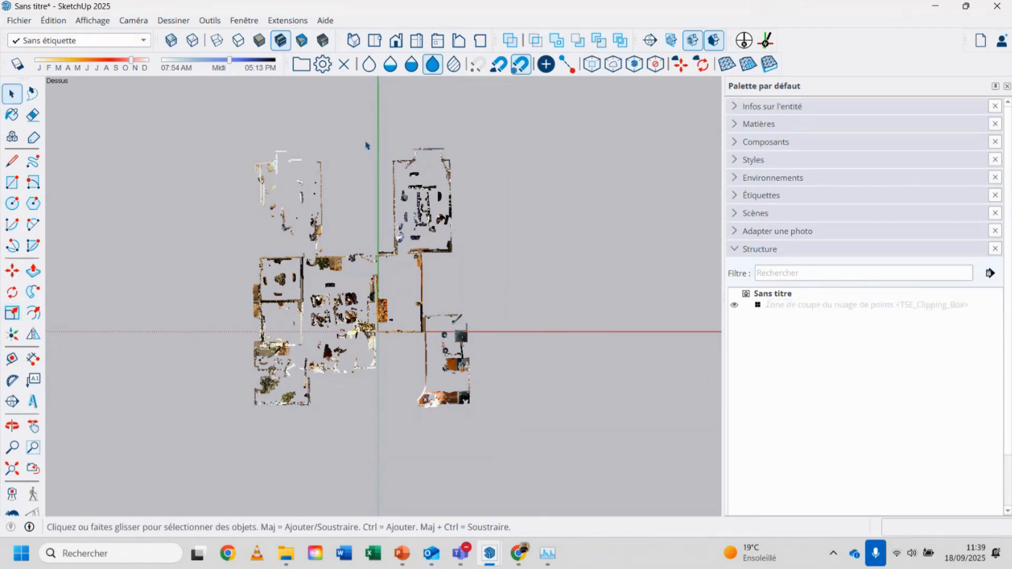
{"action": "left_click", "coordinate": [875, 304]}
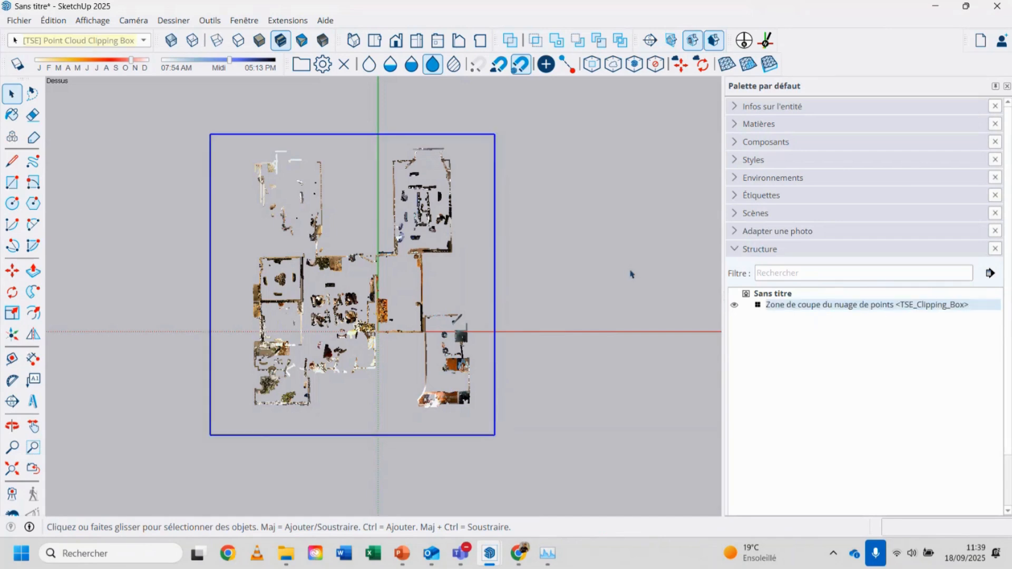
Crop the clipping box to the central rooms by scaling it from its upper side to 0.50 and pulling in its lower and right sides
{"action": "key", "text": "s"}
{"action": "left_click", "coordinate": [356, 136]}
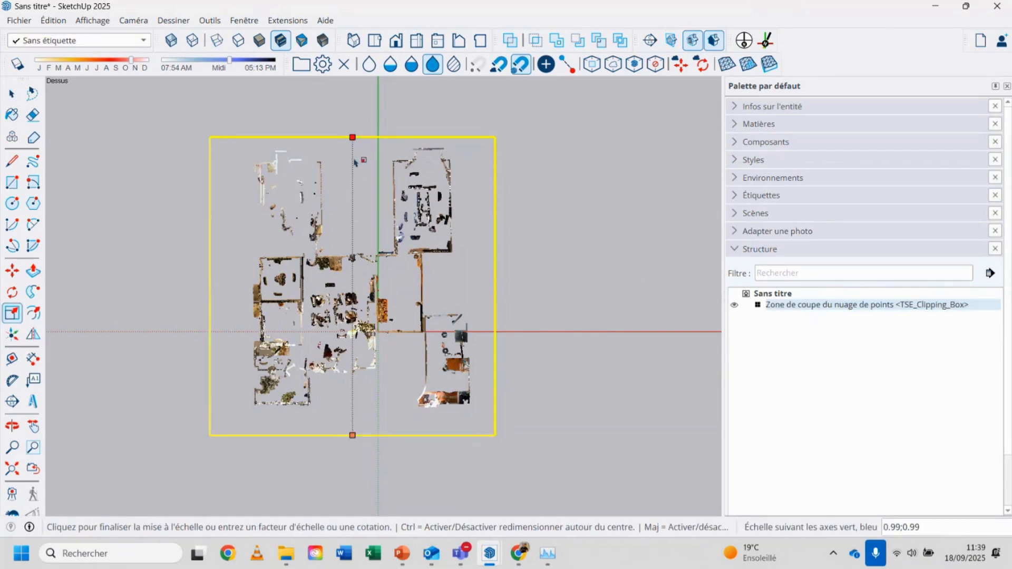
{"action": "left_click", "coordinate": [364, 287]}
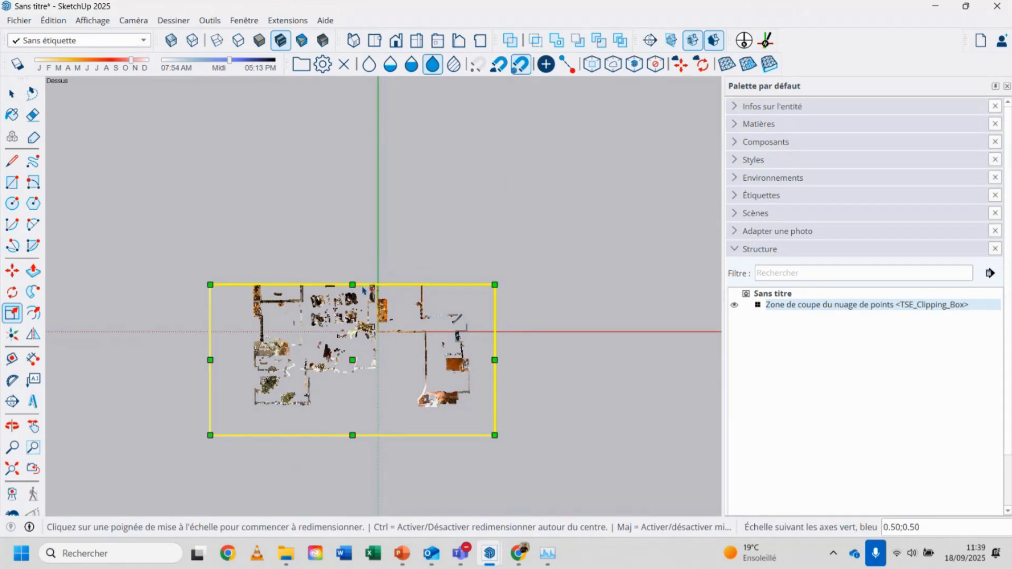
{"action": "left_click", "coordinate": [352, 435]}
{"action": "left_click", "coordinate": [353, 347]}
{"action": "left_click", "coordinate": [495, 316]}
{"action": "left_click", "coordinate": [456, 316]}
Scale the clipping box from its upper side by 1.67, from its right side by 0.78 and from its left side by 0.22
{"action": "left_click", "coordinate": [333, 285]}
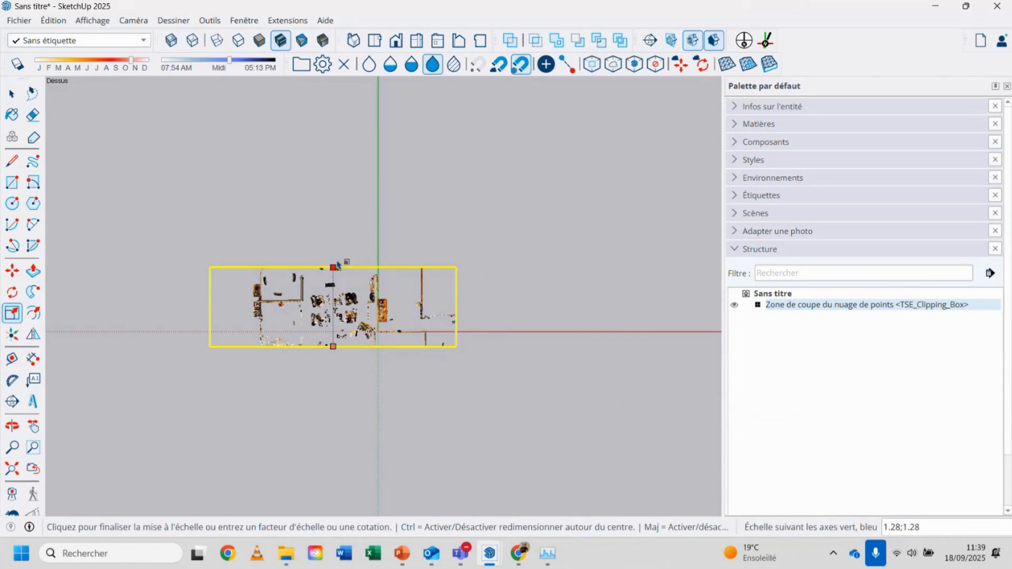
{"action": "left_click", "coordinate": [333, 243]}
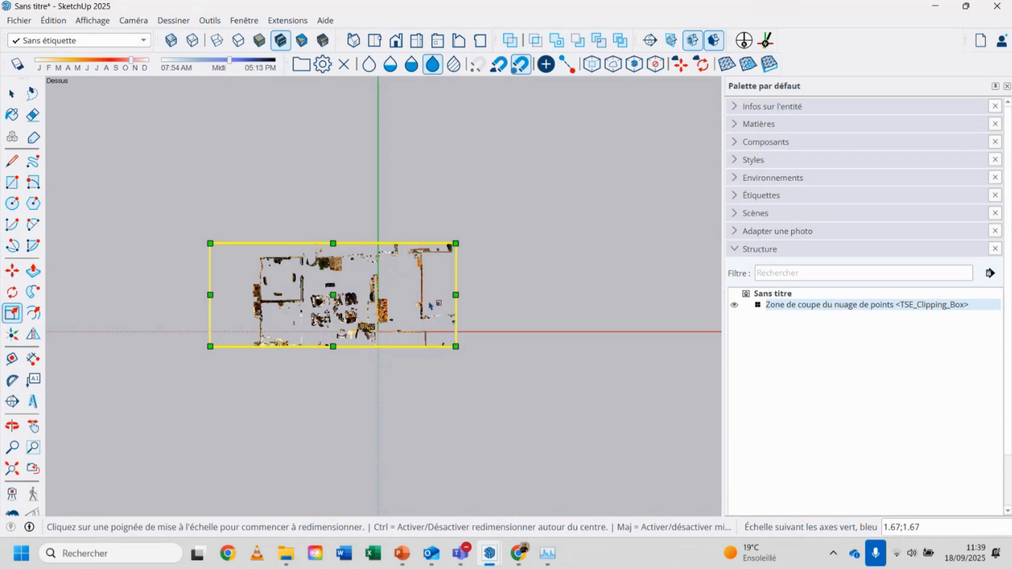
{"action": "left_click", "coordinate": [456, 296]}
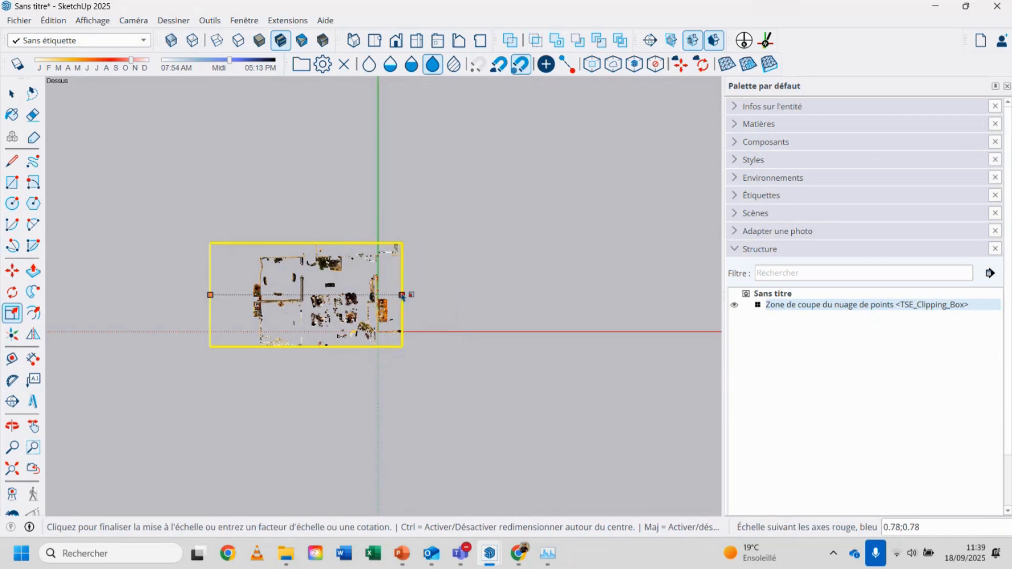
{"action": "left_click", "coordinate": [402, 295]}
{"action": "left_click", "coordinate": [210, 295]}
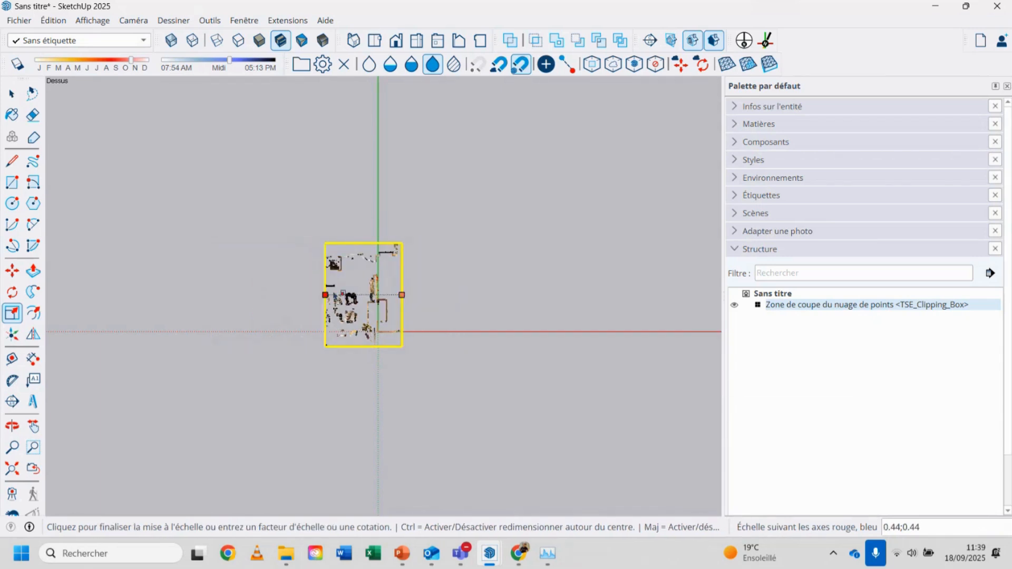
{"action": "left_click", "coordinate": [360, 295]}
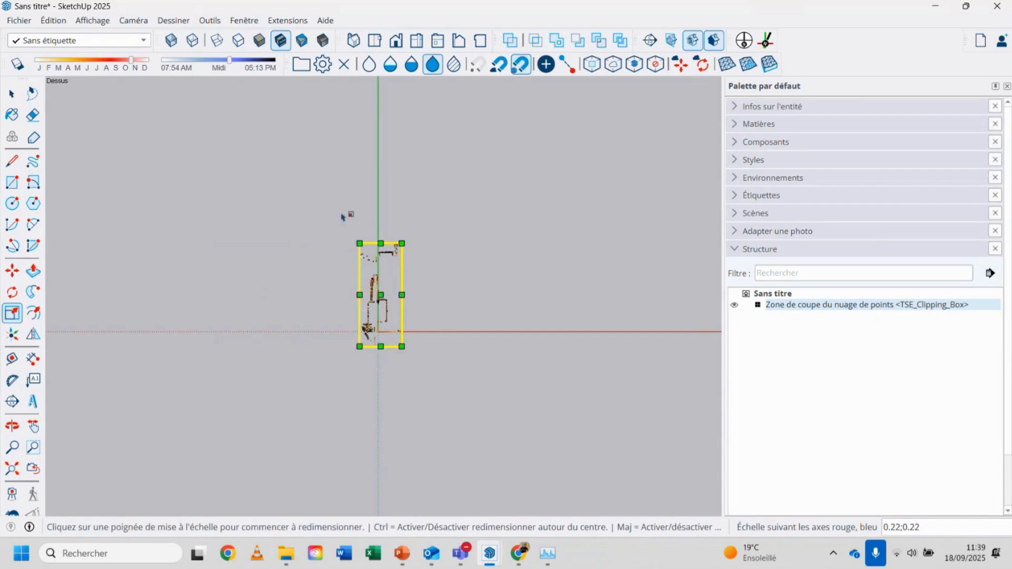
{"action": "left_click", "coordinate": [9, 94]}
{"action": "middle_click_drag", "start_coordinate": [305, 422], "coordinate": [472, 274]}
{"action": "scroll", "coordinate": [452, 373], "scroll_direction": "up", "scroll_amount": 3}
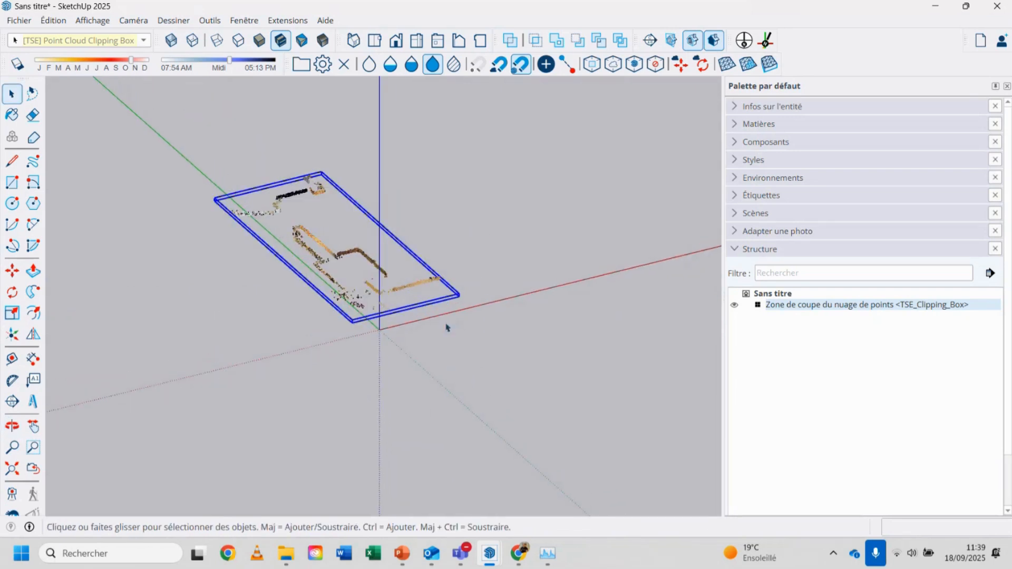
Reselect the flattened clipping box and scale it upward along the blue axis by about 26.76
{"action": "left_click", "coordinate": [422, 323]}
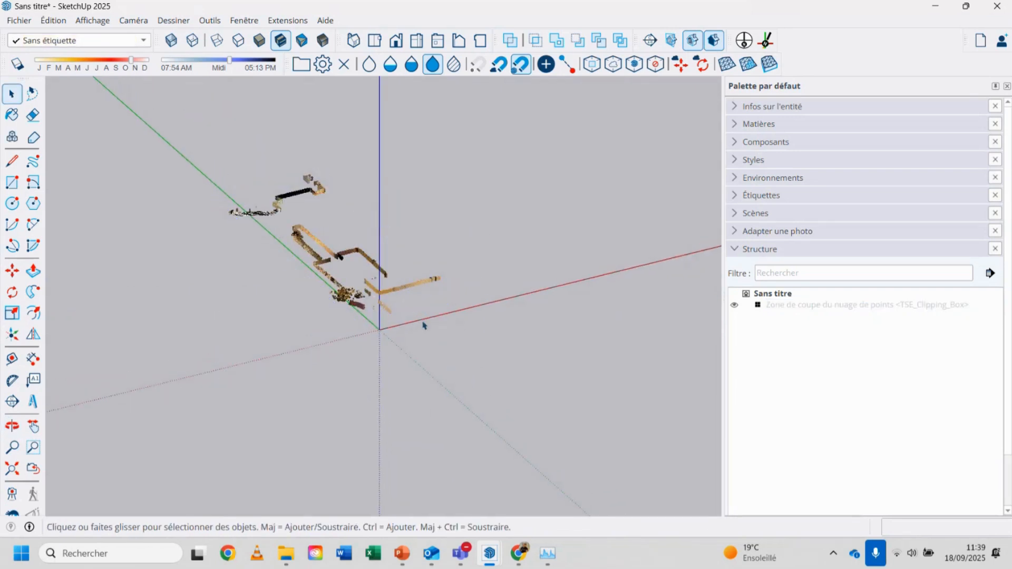
{"action": "left_click", "coordinate": [386, 321]}
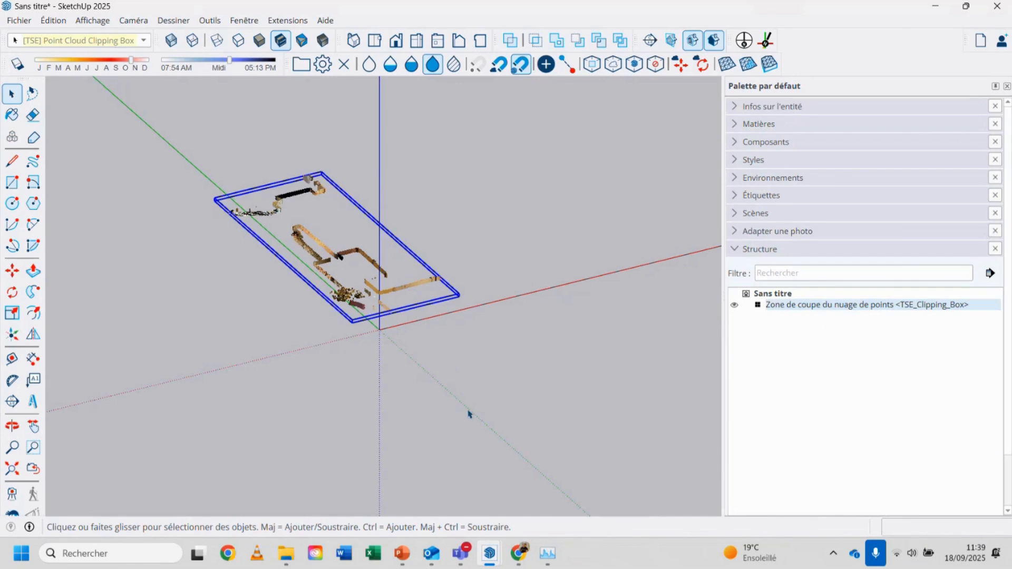
{"action": "key", "text": "s"}
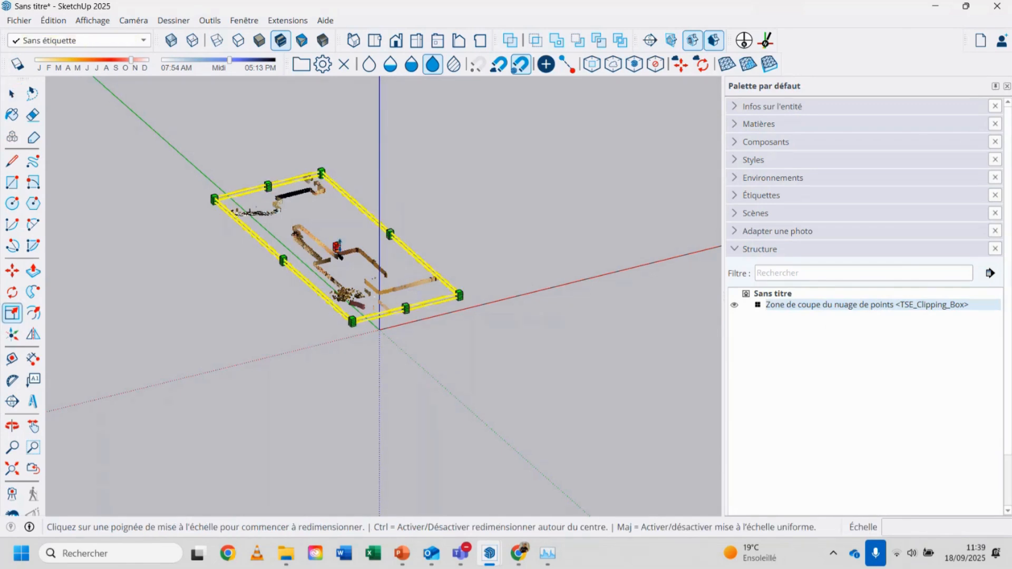
{"action": "left_click", "coordinate": [337, 247]}
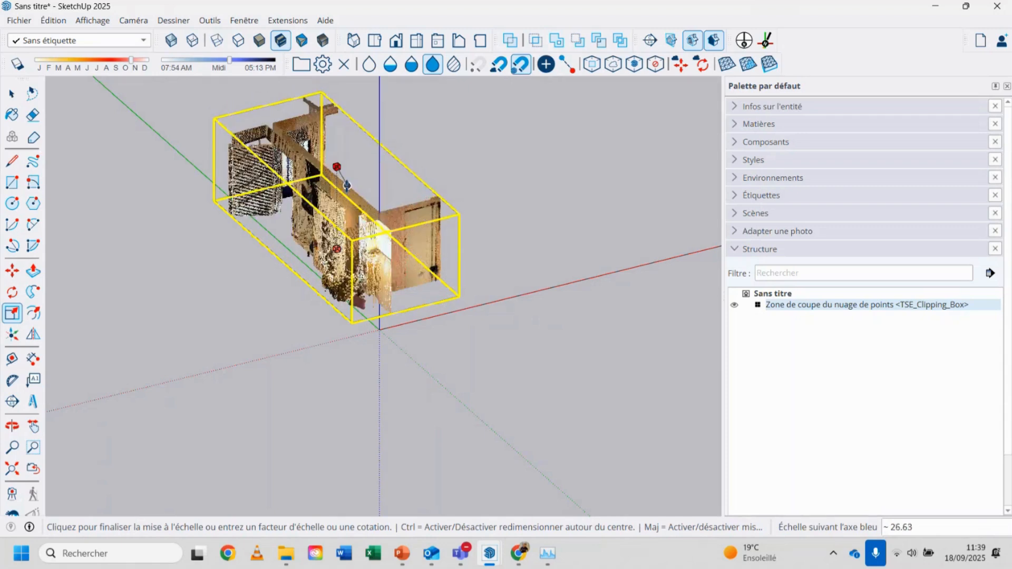
{"action": "left_click", "coordinate": [347, 185]}
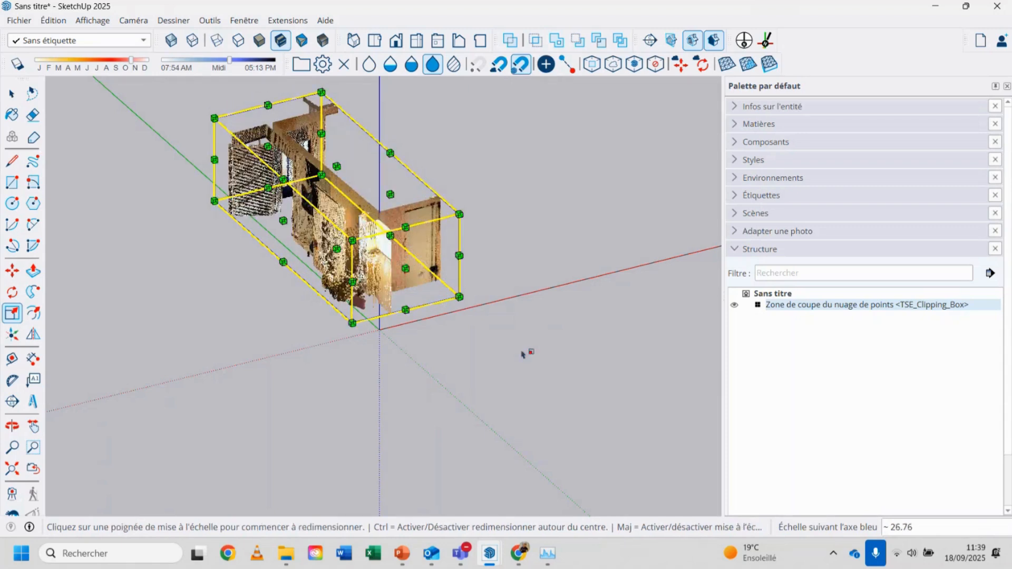
{"action": "left_click", "coordinate": [11, 93]}
Extend the clipping box downward by a blue-axis scale of 2.00 and check the revealed room in top view
{"action": "middle_click_drag", "start_coordinate": [553, 278], "coordinate": [476, 527]}
{"action": "middle_click_drag", "start_coordinate": [476, 527], "coordinate": [226, 456]}
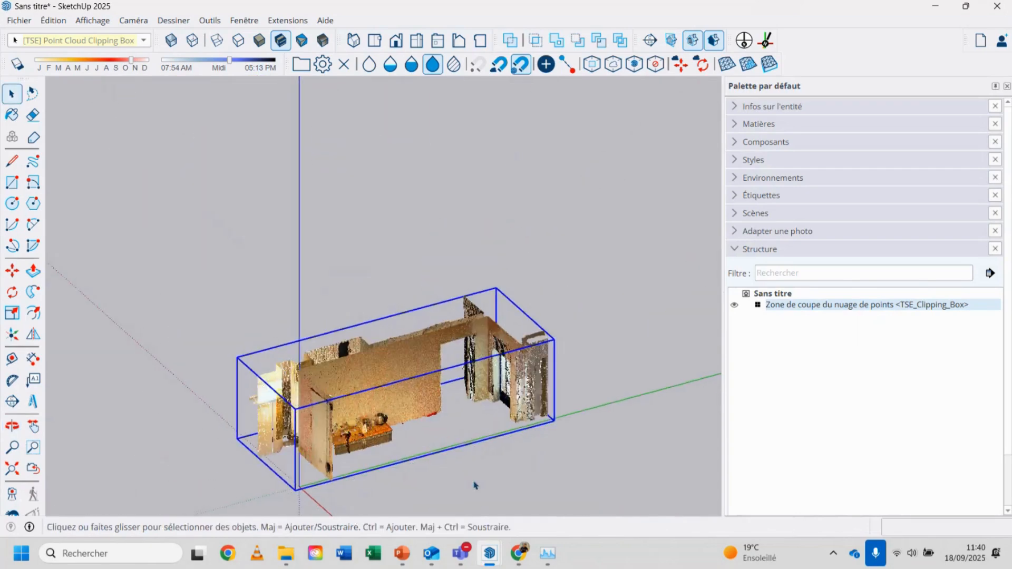
{"action": "key", "text": "s"}
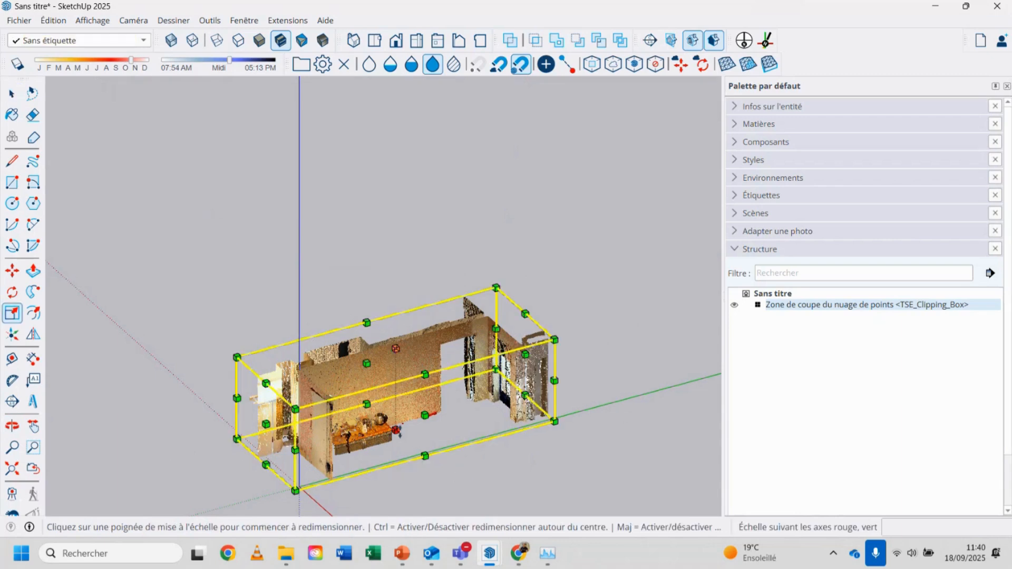
{"action": "left_click", "coordinate": [397, 433]}
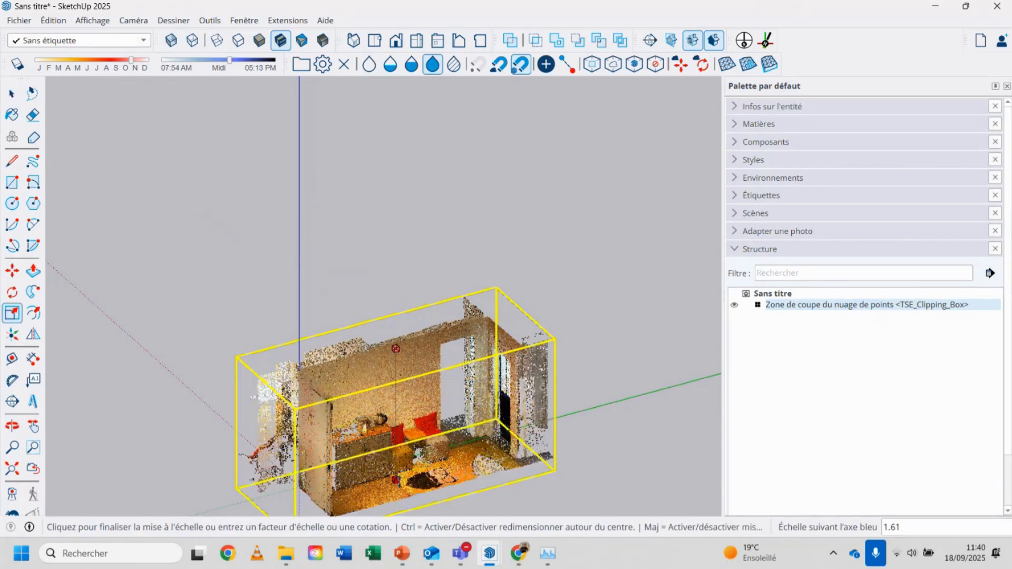
{"action": "type", "text": "2"}
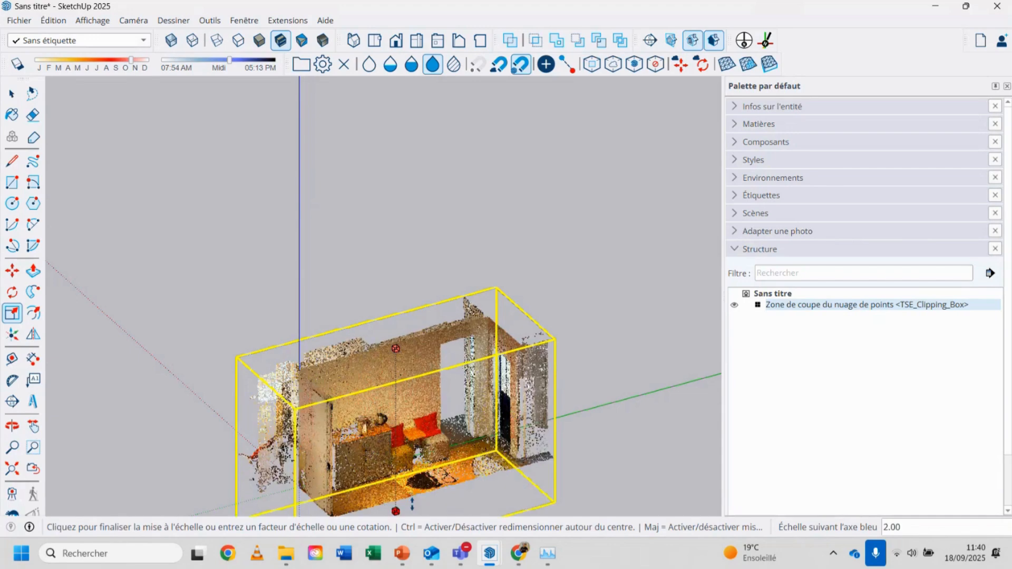
{"action": "key", "text": "Return"}
{"action": "scroll", "coordinate": [482, 431], "scroll_direction": "up", "scroll_amount": 3}
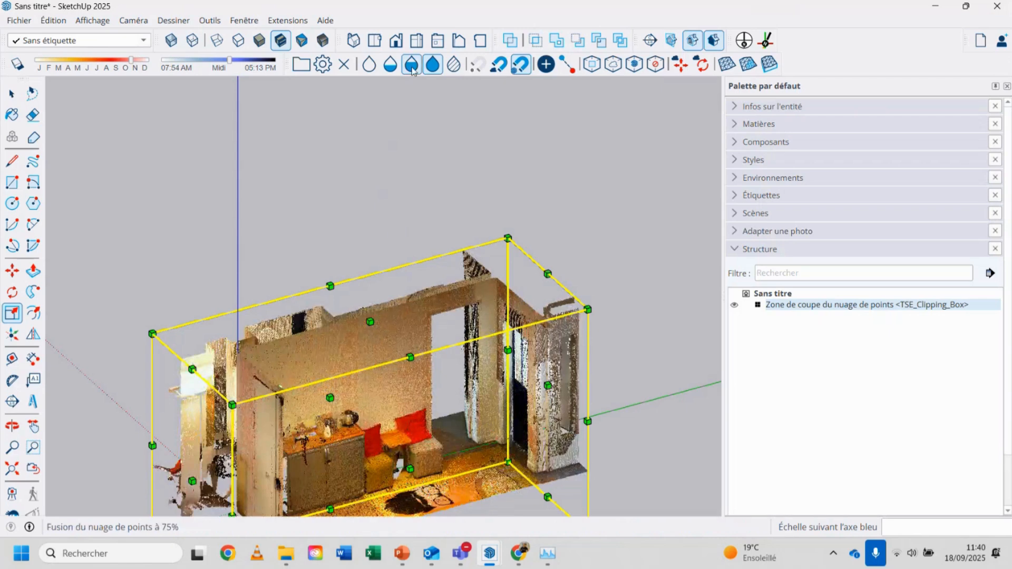
{"action": "left_click", "coordinate": [375, 40]}
{"action": "scroll", "coordinate": [339, 297], "scroll_direction": "up", "scroll_amount": 2}
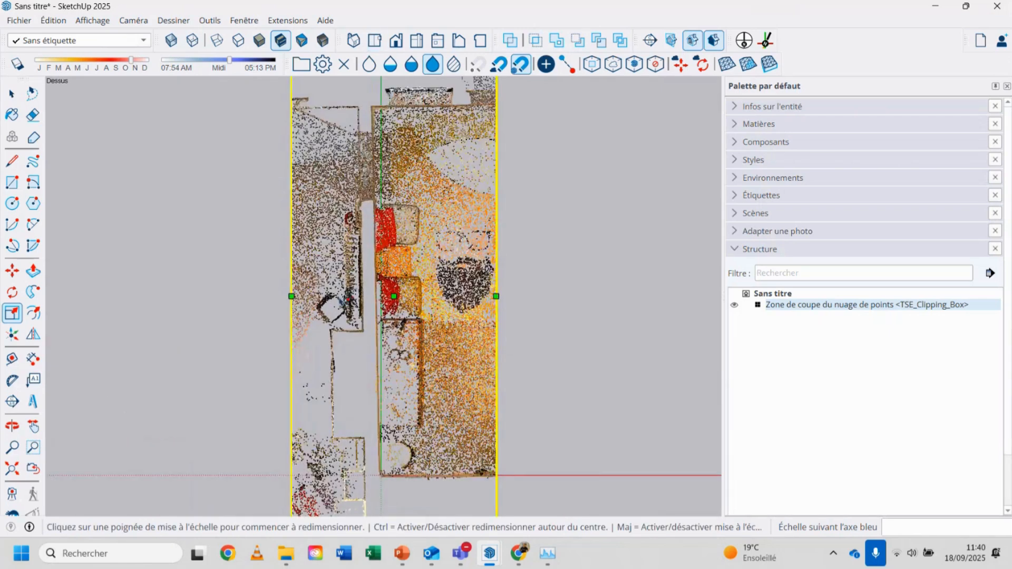
{"action": "scroll", "coordinate": [348, 295], "scroll_direction": "up", "scroll_amount": 4}
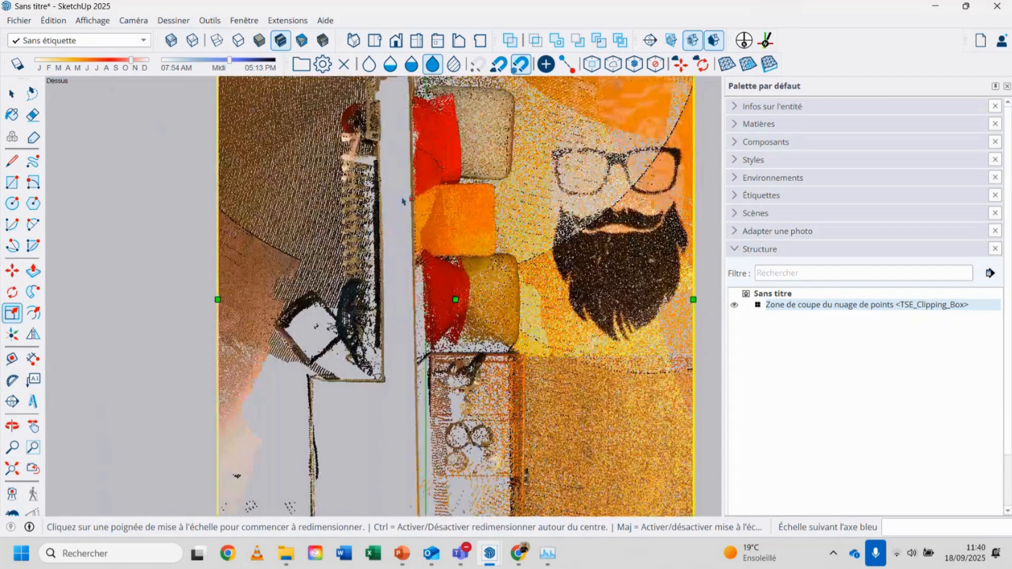
{"action": "scroll", "coordinate": [403, 348], "scroll_direction": "down", "scroll_amount": 5}
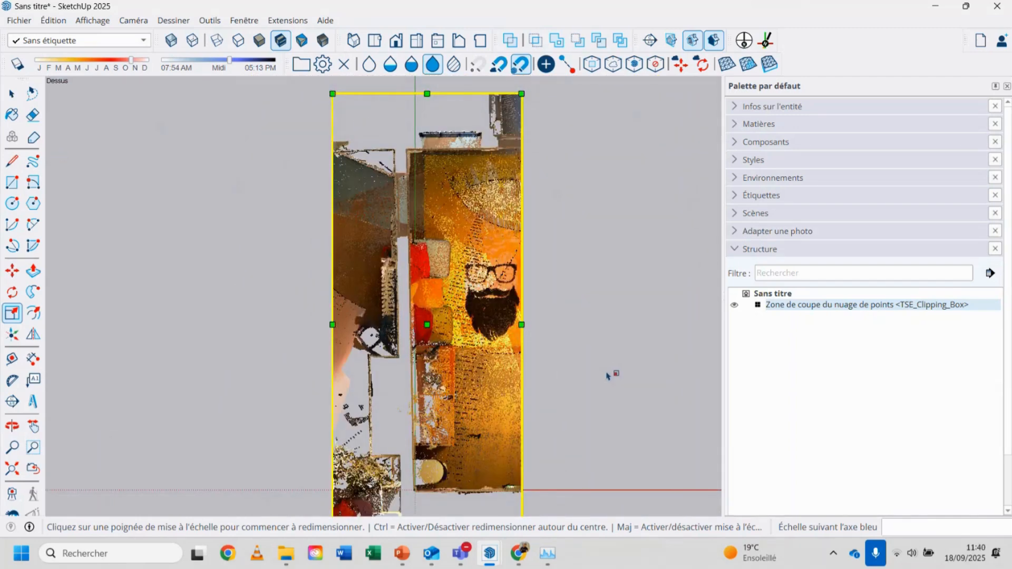
Turn on point cloud priority selection and draw a rectangle about 3.29 m by 1.92 m on the room's long wall
{"action": "middle_click_drag", "start_coordinate": [603, 369], "coordinate": [246, 137]}
{"action": "left_click", "coordinate": [12, 182]}
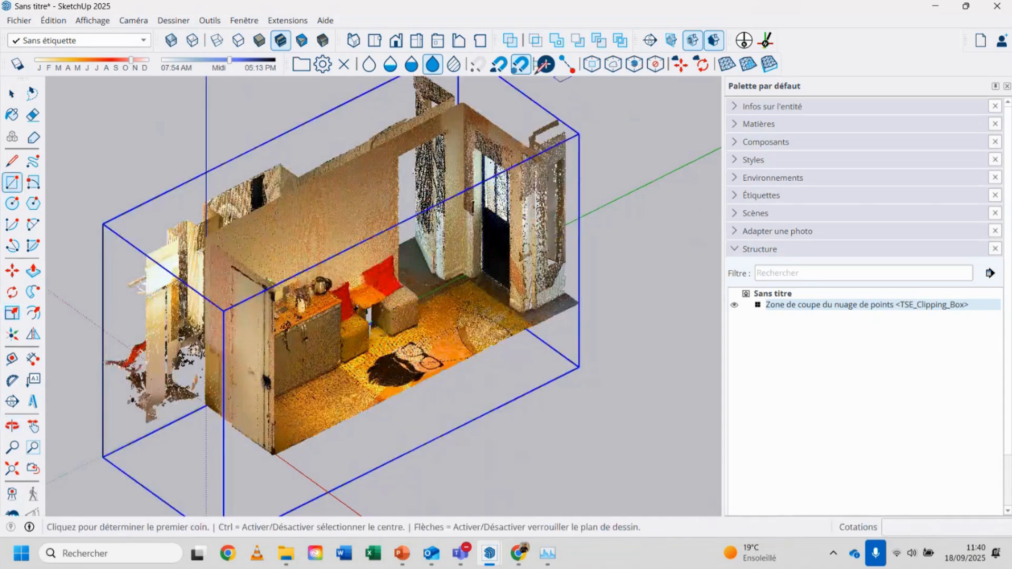
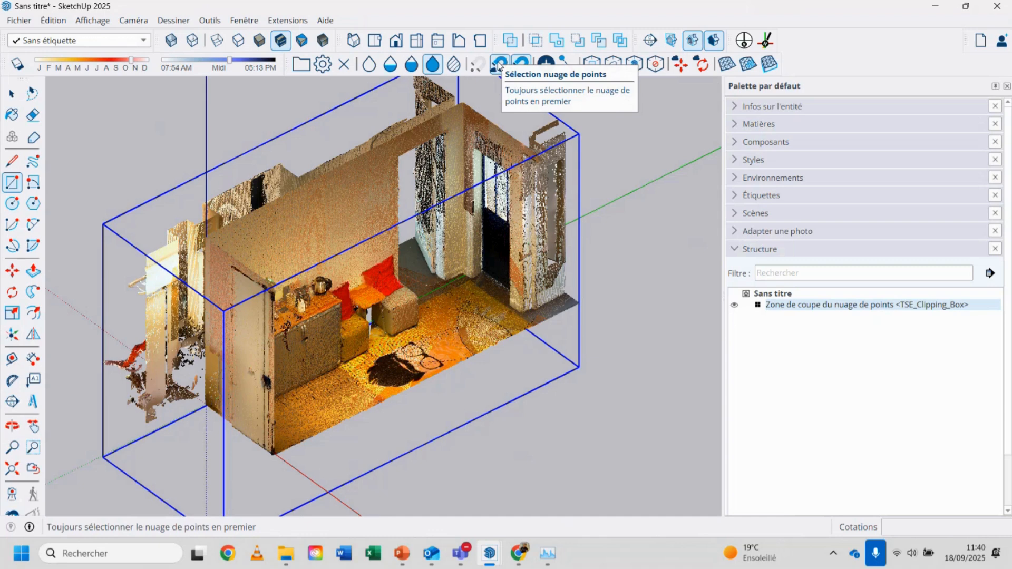
{"action": "left_click", "coordinate": [498, 65]}
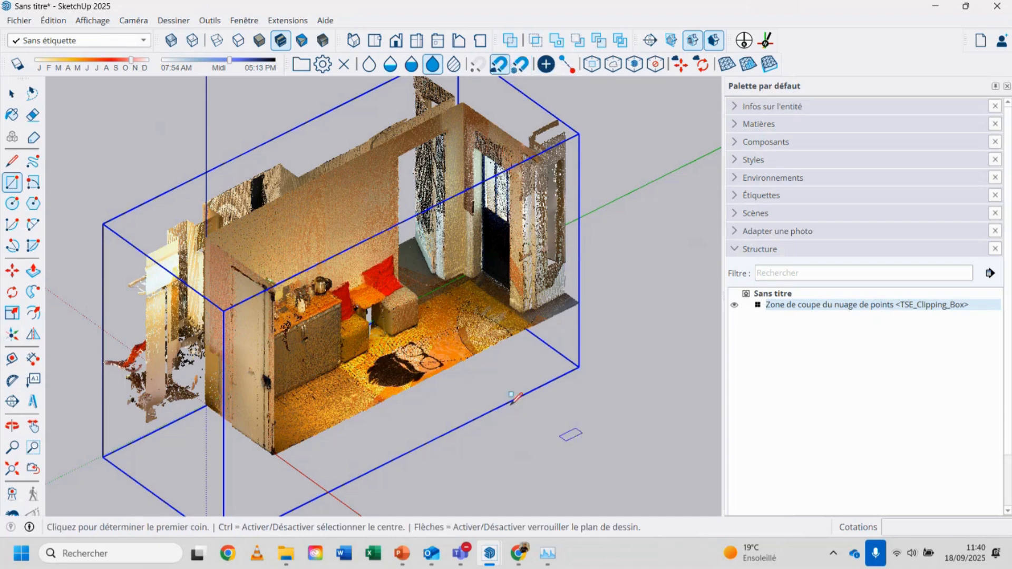
{"action": "left_click", "coordinate": [253, 236]}
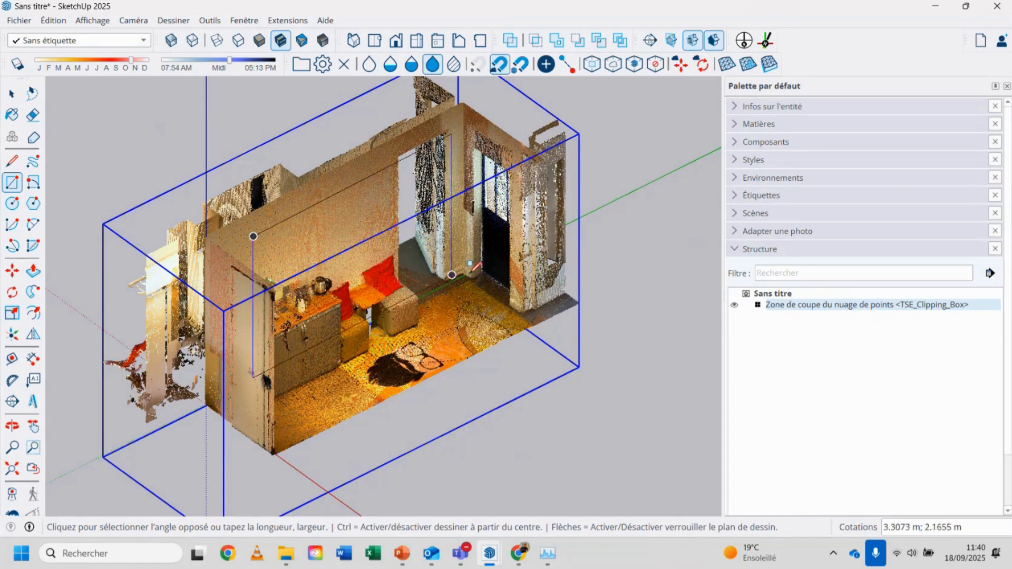
{"action": "left_click", "coordinate": [458, 254]}
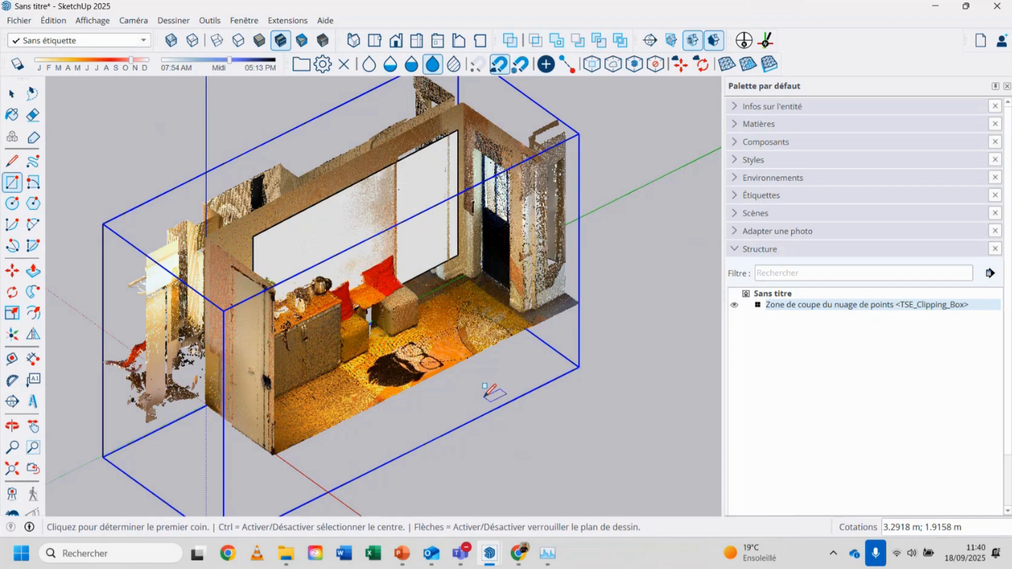
Push/Pull the rectangle about 0.17 m to the wall's opposite face and check its thickness in top view
{"action": "middle_click_drag", "start_coordinate": [481, 394], "coordinate": [522, 401]}
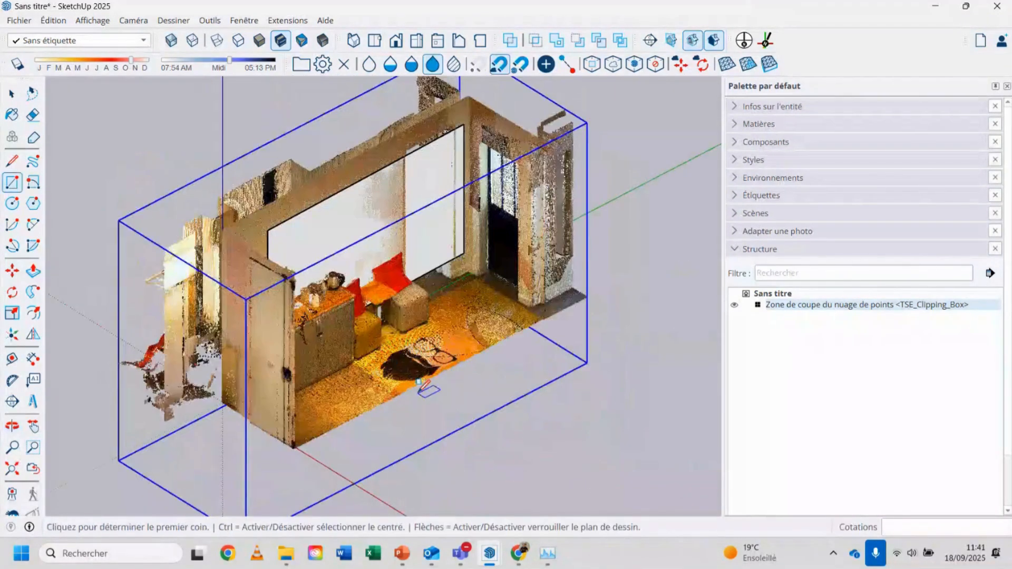
{"action": "key", "text": "p"}
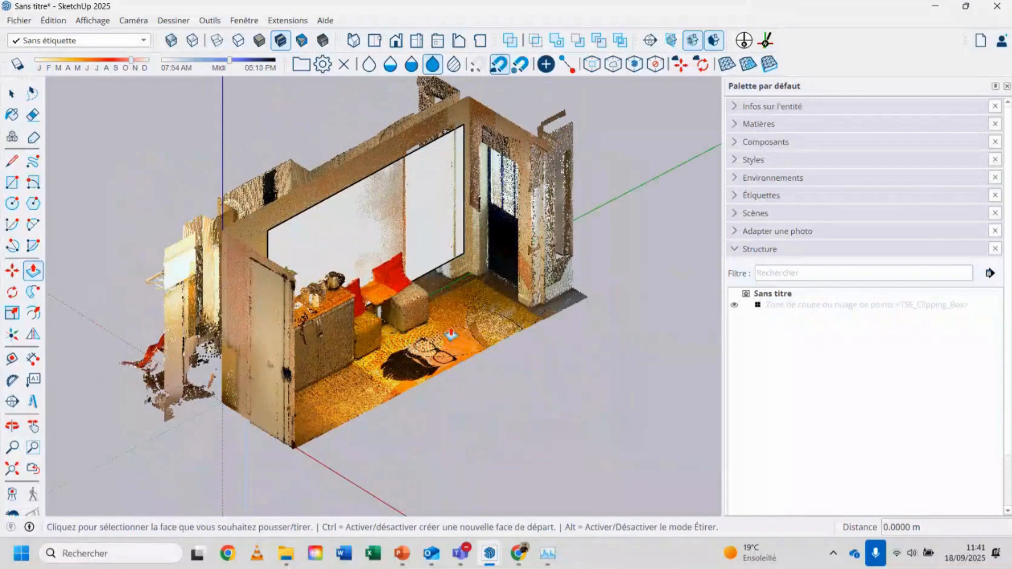
{"action": "left_click", "coordinate": [429, 215]}
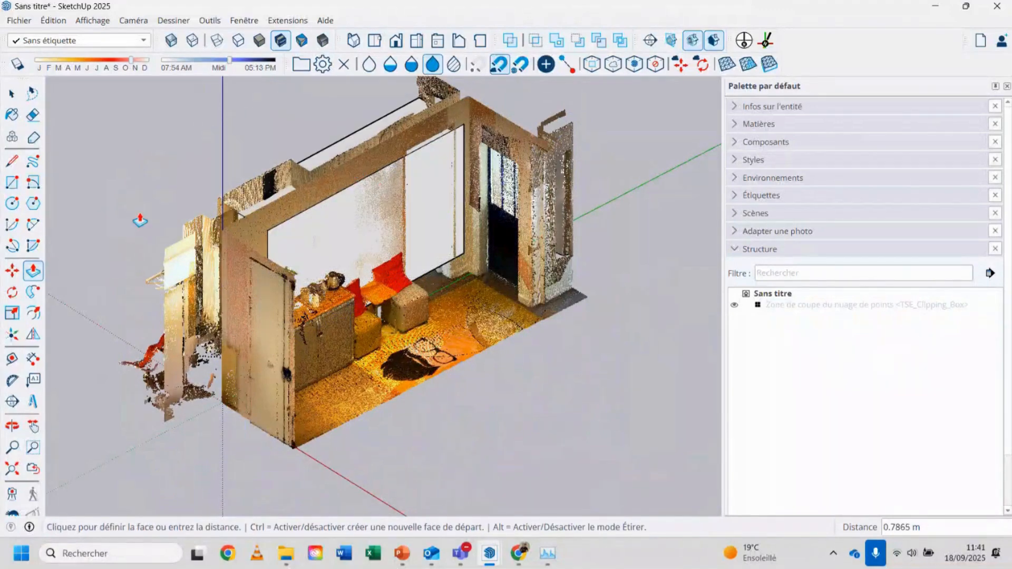
{"action": "left_click", "coordinate": [119, 227]}
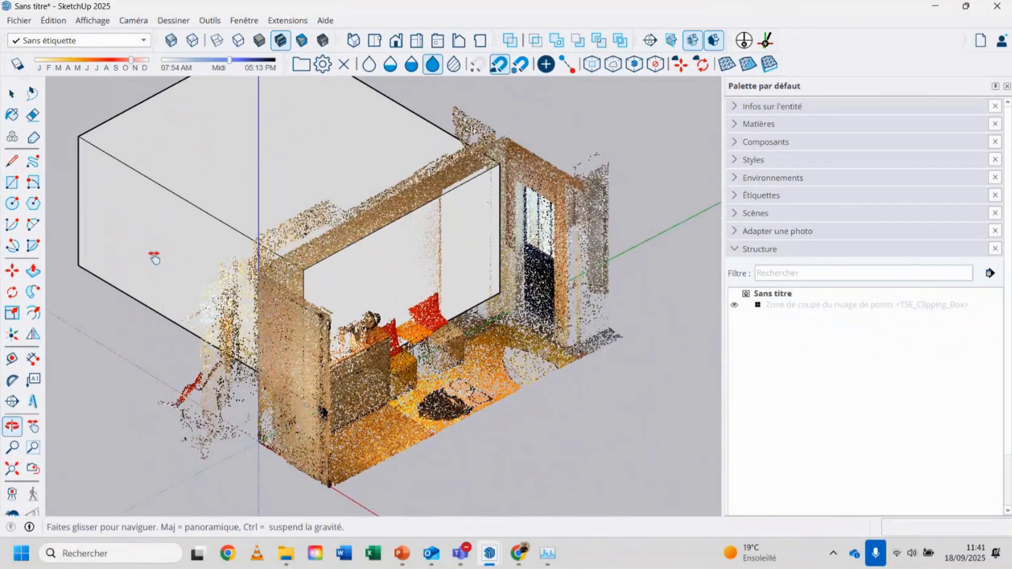
{"action": "middle_click_drag", "start_coordinate": [151, 261], "coordinate": [654, 292]}
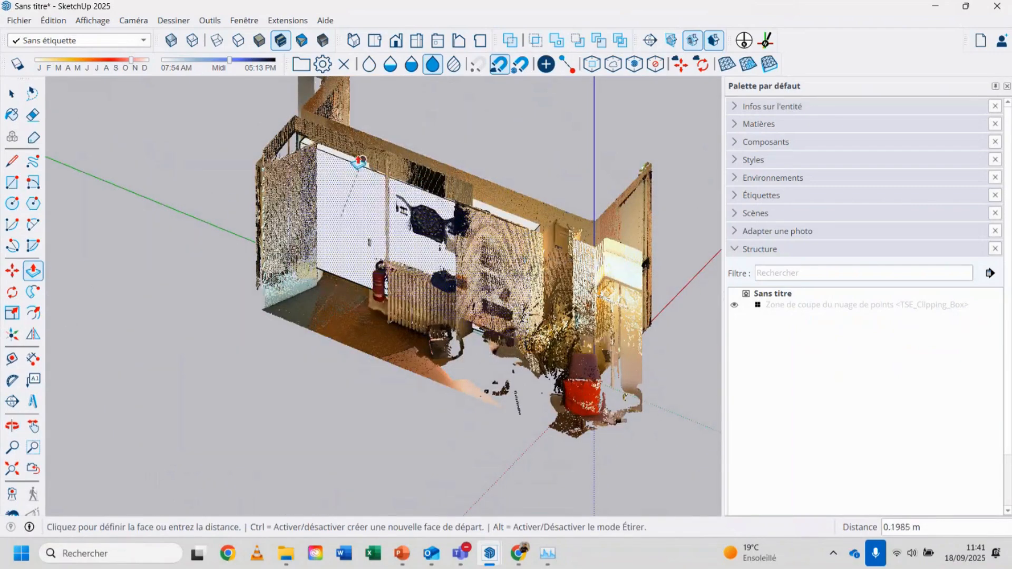
{"action": "left_click", "coordinate": [347, 153]}
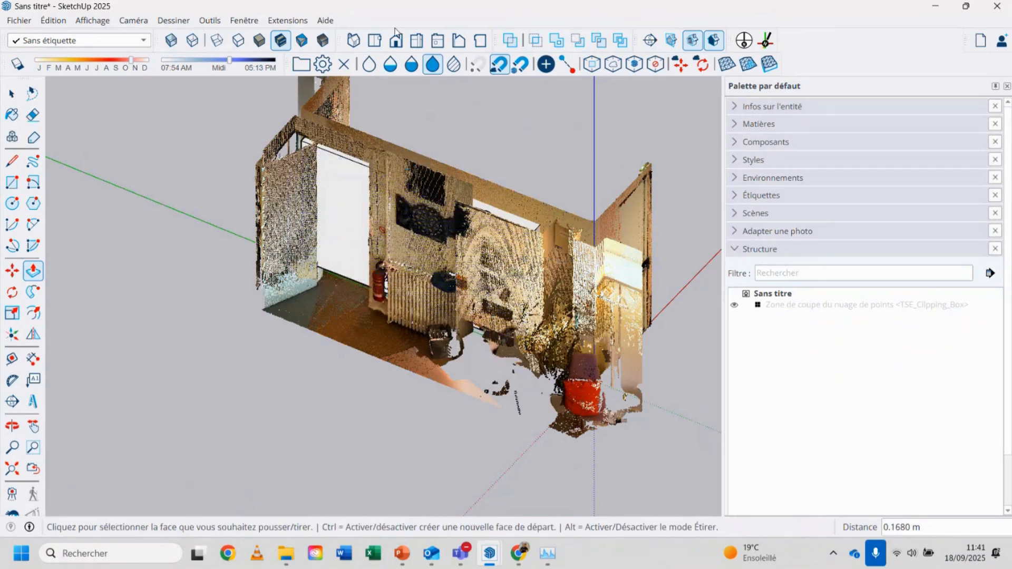
{"action": "left_click", "coordinate": [375, 40]}
{"action": "scroll", "coordinate": [380, 369], "scroll_direction": "up", "scroll_amount": 3}
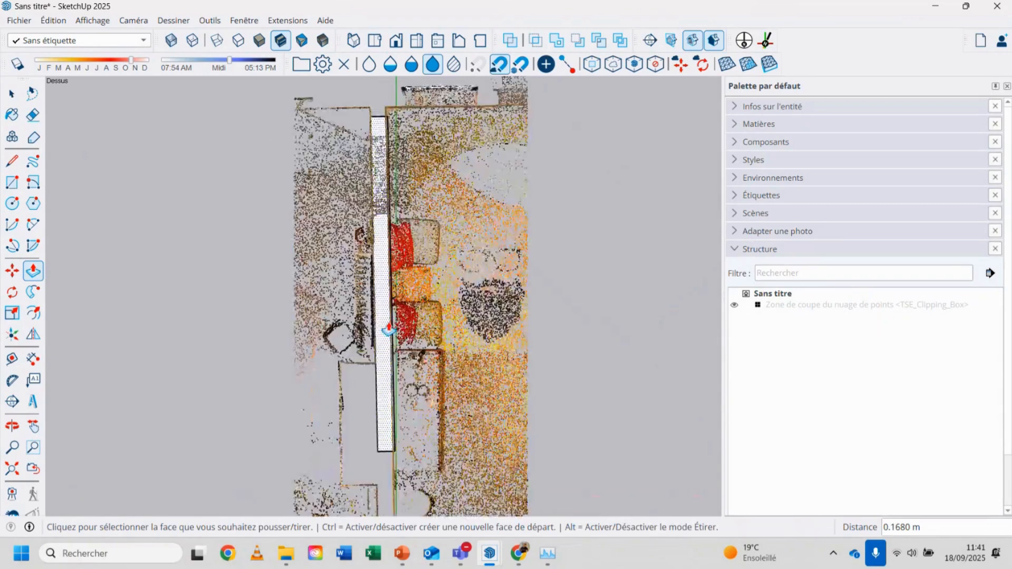
{"action": "scroll", "coordinate": [380, 364], "scroll_direction": "down", "scroll_amount": 5}
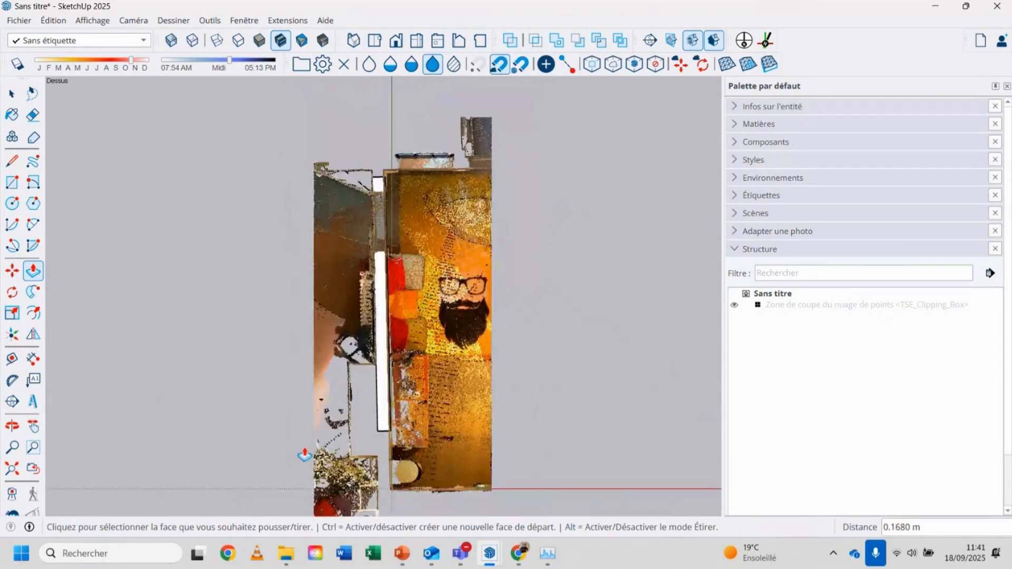
Push/Pull the wall volume's underside down about 0.33 m to a scanned floor point
{"action": "key", "text": "o"}
{"action": "left_click_drag", "start_coordinate": [312, 427], "coordinate": [566, 166]}
{"action": "key", "text": "p"}
{"action": "key", "text": "o"}
{"action": "left_click_drag", "start_coordinate": [464, 418], "coordinate": [461, 224]}
{"action": "middle_click_drag", "start_coordinate": [461, 223], "coordinate": [461, 217]}
{"action": "left_click", "coordinate": [459, 271]}
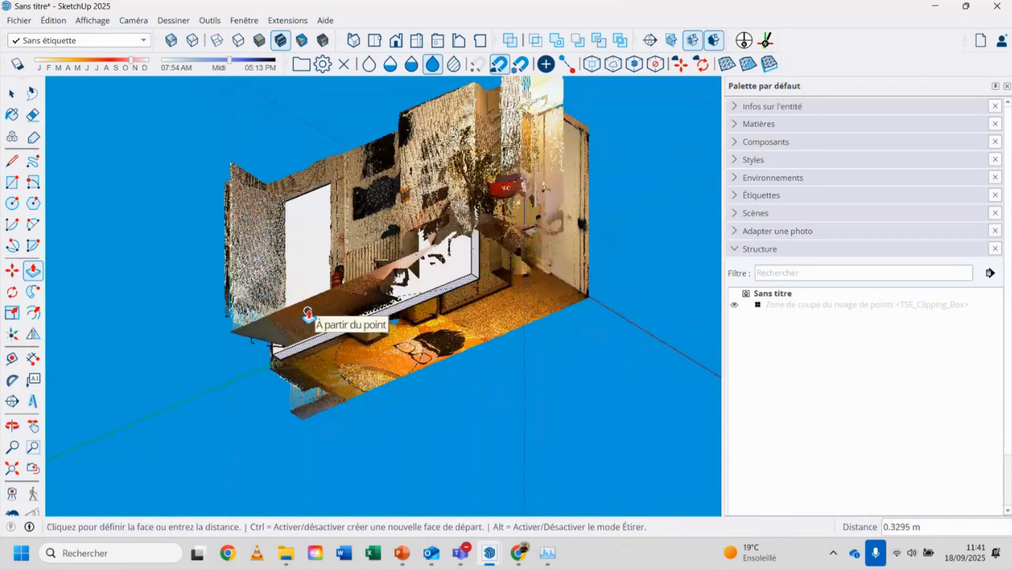
{"action": "key", "text": "ctrl"}
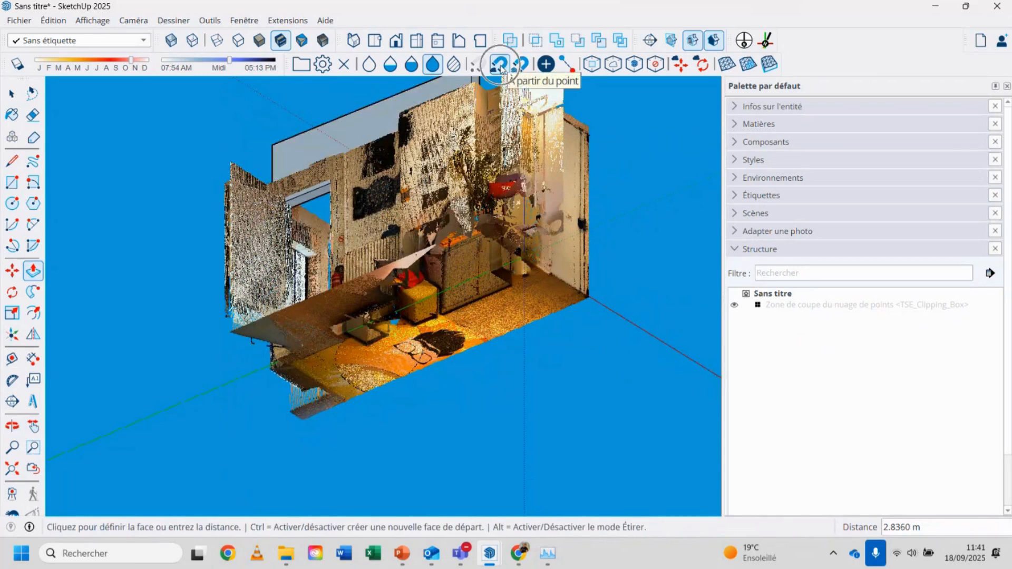
{"action": "left_click", "coordinate": [309, 308]}
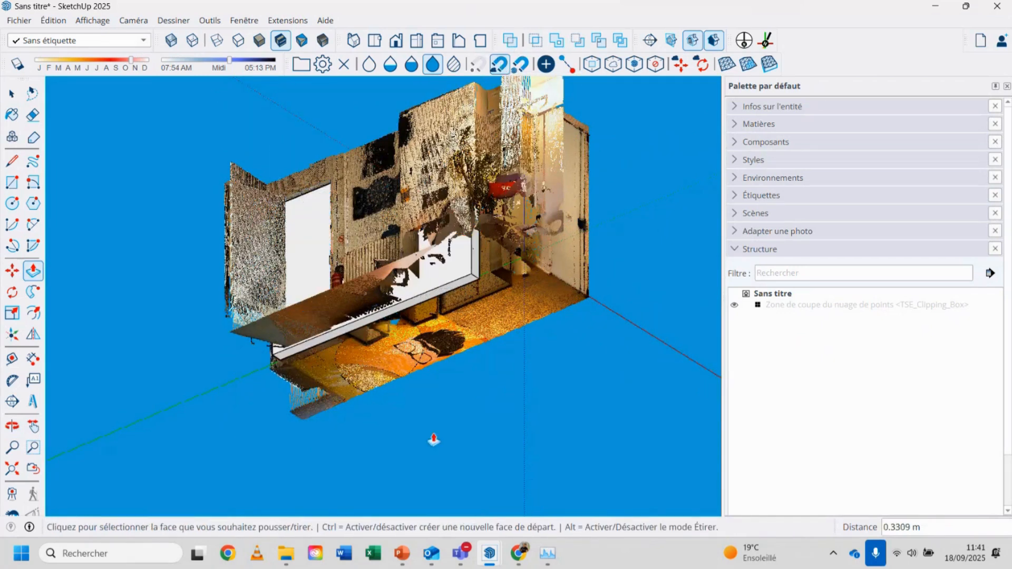
Push/Pull the wall volume's top face up about 0.09 m, referencing a high point of the scan
{"action": "middle_click_drag", "start_coordinate": [300, 264], "coordinate": [504, 391]}
{"action": "left_click", "coordinate": [289, 380]}
{"action": "middle_click_drag", "start_coordinate": [431, 386], "coordinate": [8, 359]}
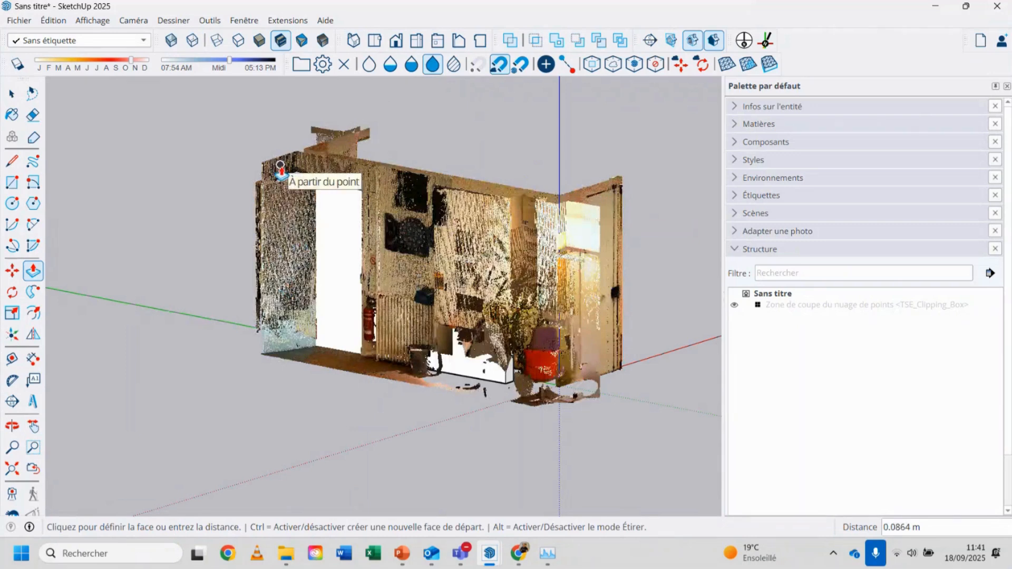
{"action": "left_click", "coordinate": [280, 166]}
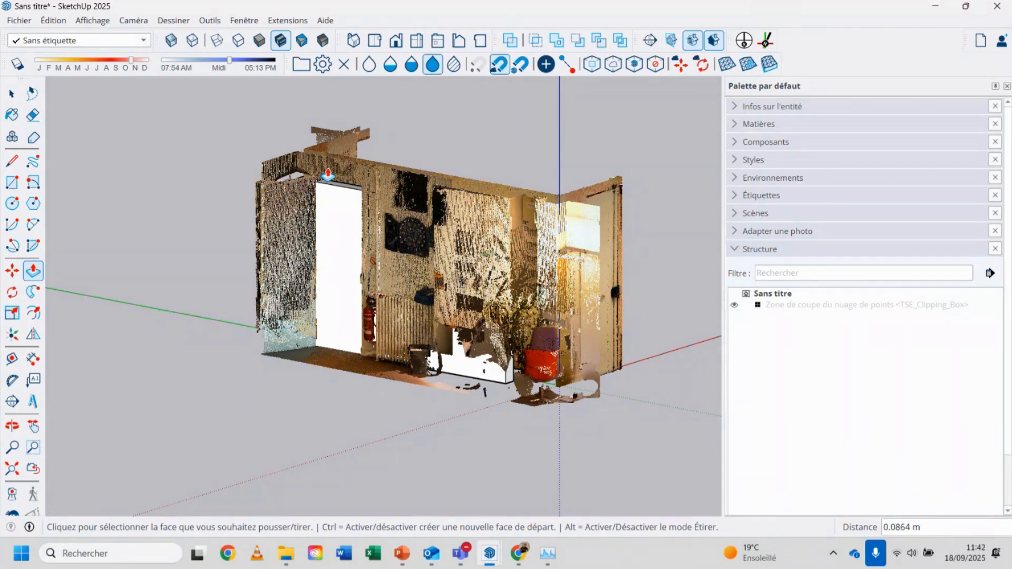
Select the clipping box in the model structure and scale it upward along the blue axis by 1.19 to include the ceiling
{"action": "left_click", "coordinate": [816, 306]}
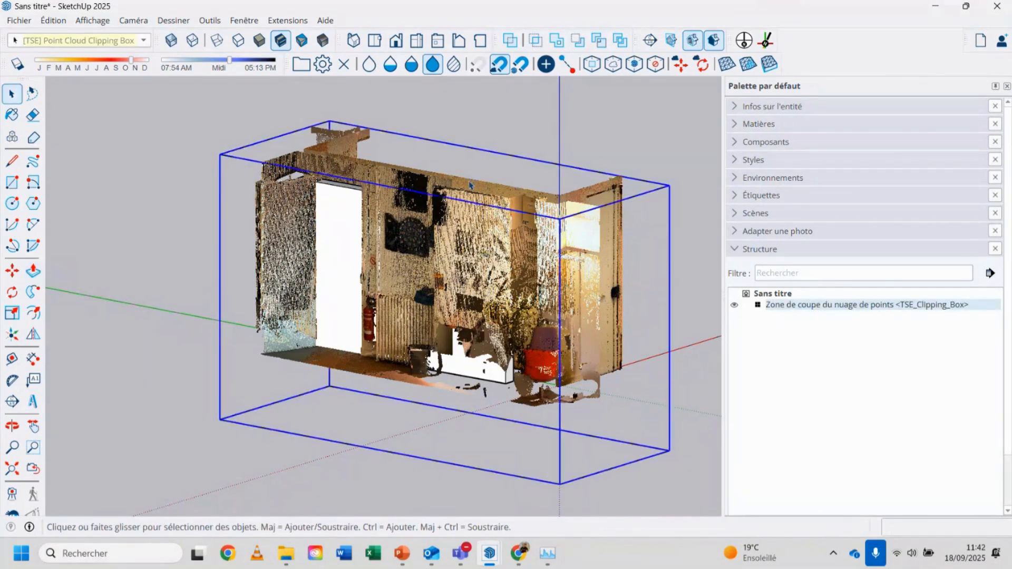
{"action": "key", "text": "s"}
{"action": "left_click", "coordinate": [444, 157]}
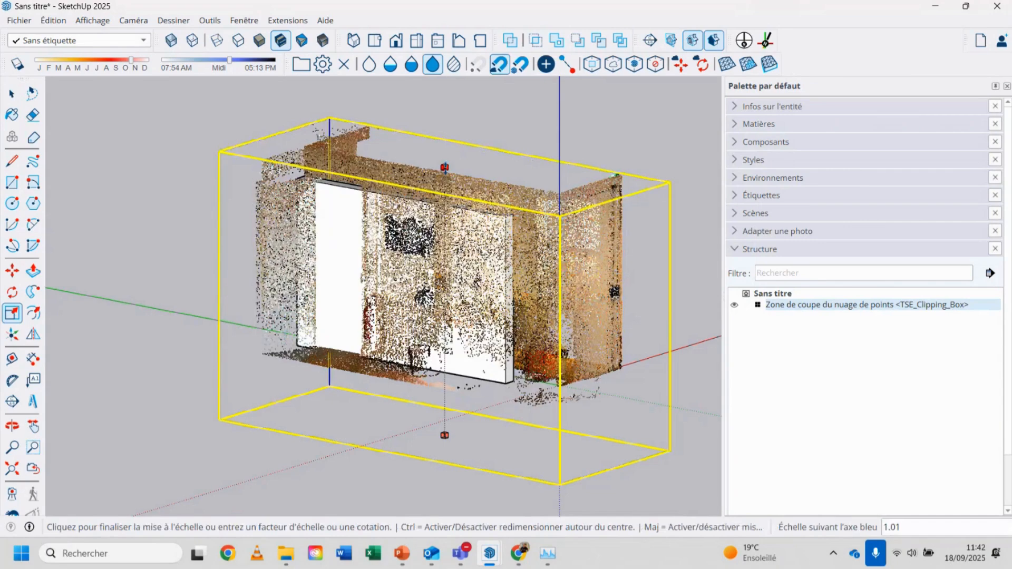
{"action": "left_click", "coordinate": [447, 119]}
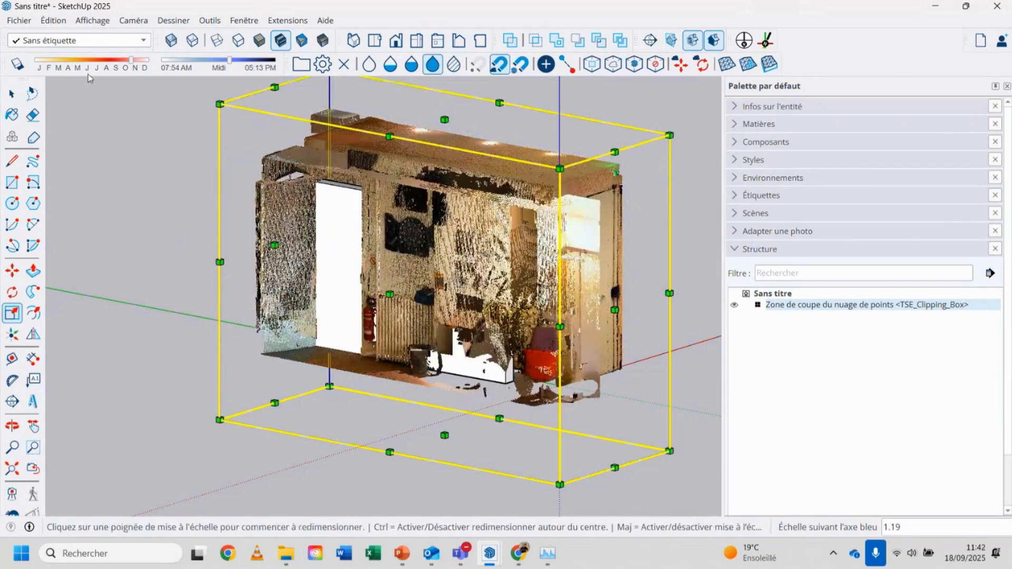
{"action": "key", "text": "p"}
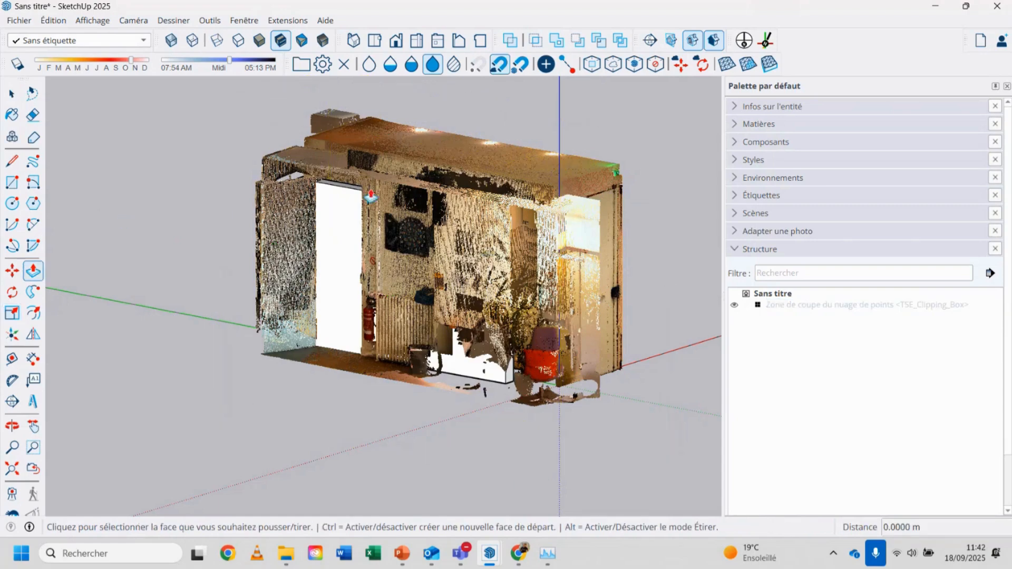
Push/Pull the wall volume's top face up about 0.40 m to the scanned ceiling
{"action": "left_click", "coordinate": [338, 191]}
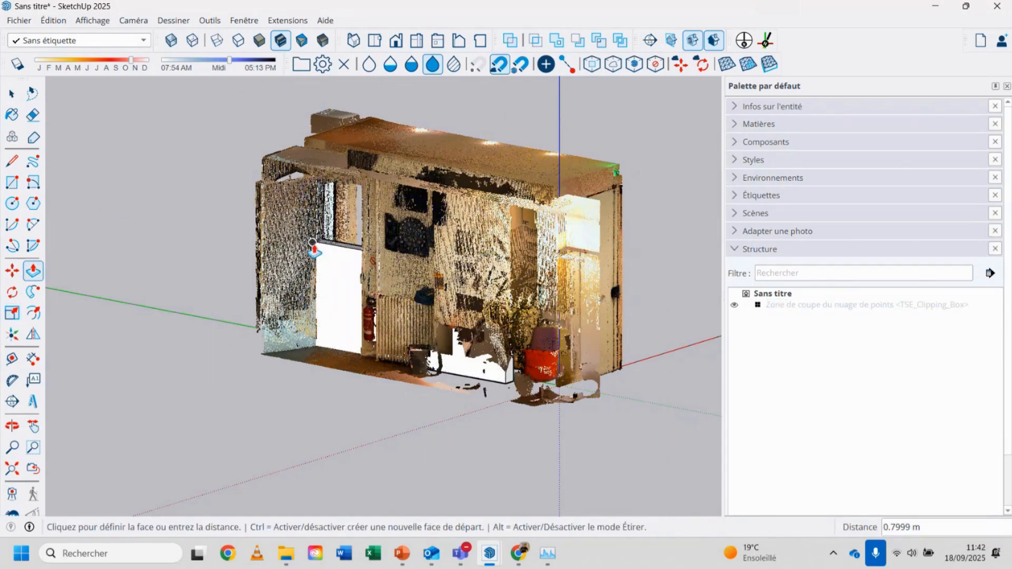
{"action": "middle_click_drag", "start_coordinate": [316, 301], "coordinate": [390, 115]}
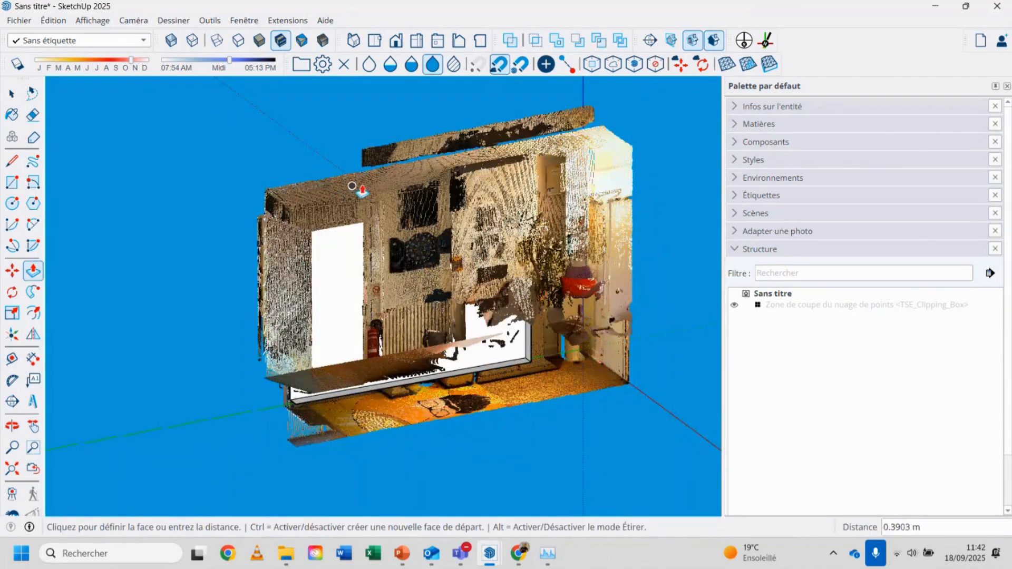
{"action": "left_click", "coordinate": [363, 187]}
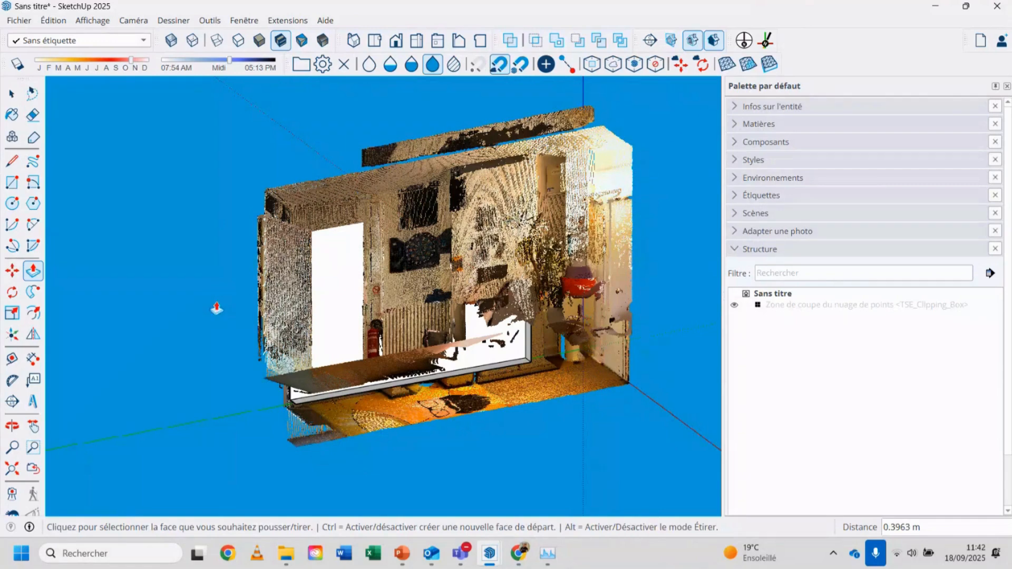
{"action": "middle_click_drag", "start_coordinate": [226, 170], "coordinate": [187, 495]}
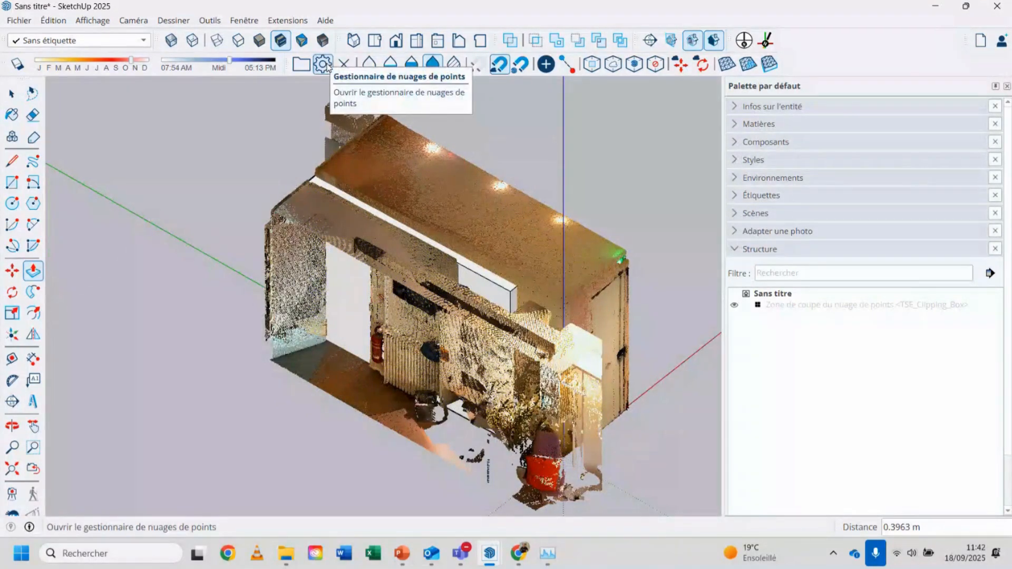
Hide all point clouds except the section cloud Coupe-Travers-Ep 0.020 m and minimize the point cloud manager
{"action": "left_click", "coordinate": [323, 64]}
{"action": "scroll", "coordinate": [504, 389], "scroll_direction": "down", "scroll_amount": 6}
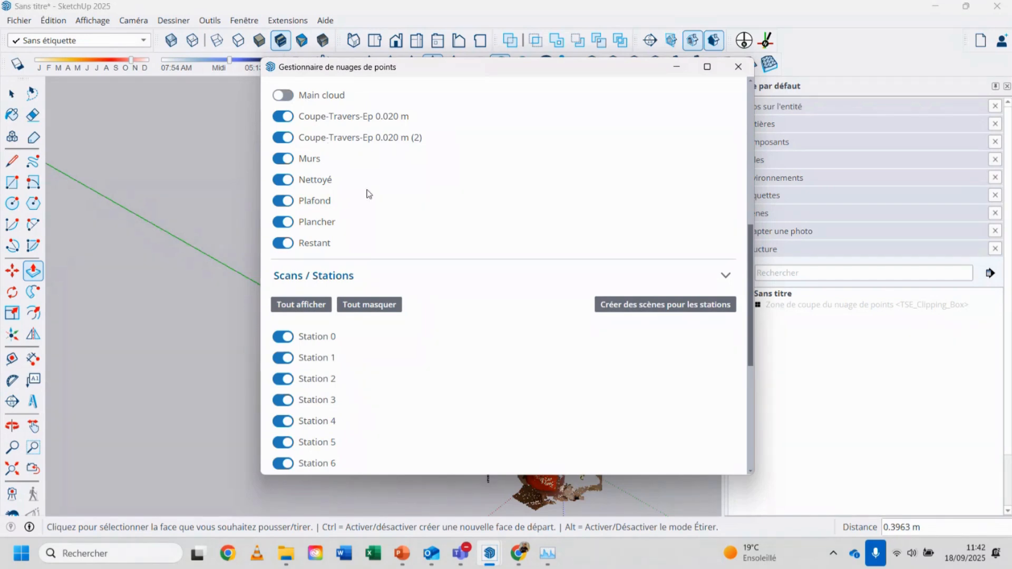
{"action": "scroll", "coordinate": [388, 128], "scroll_direction": "up", "scroll_amount": 1}
{"action": "left_click", "coordinate": [388, 128]}
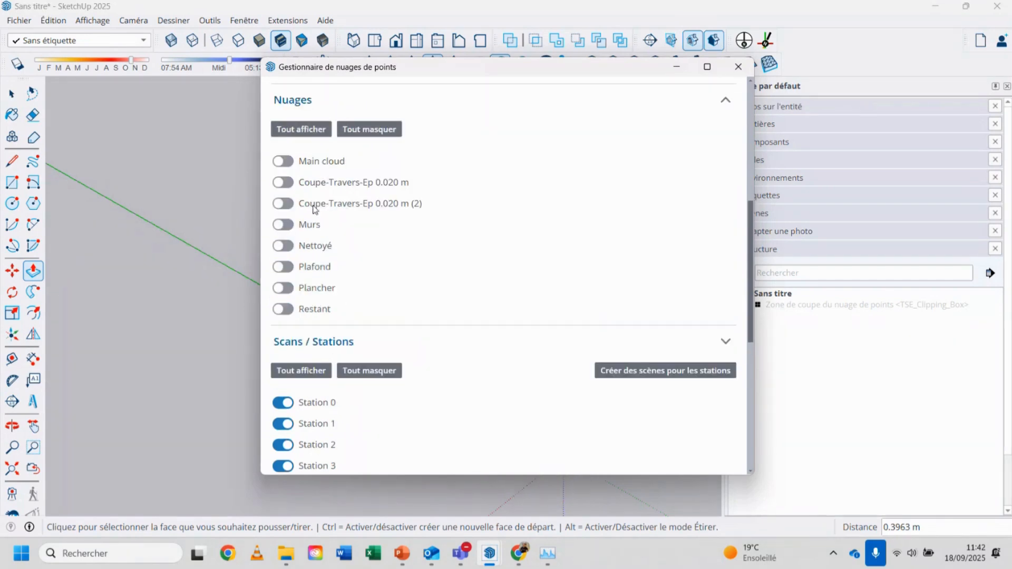
{"action": "left_click", "coordinate": [282, 185]}
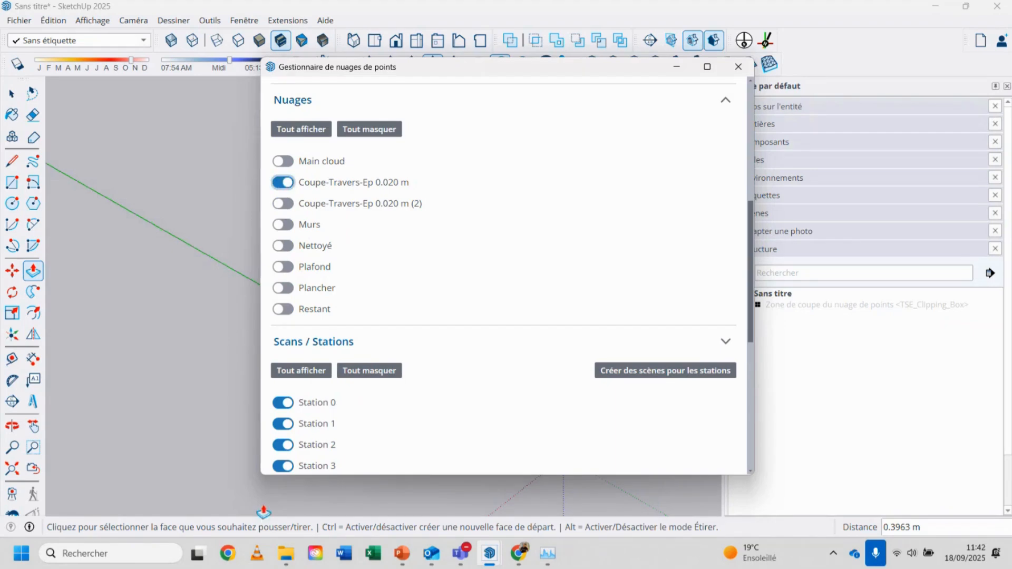
{"action": "left_click", "coordinate": [676, 69]}
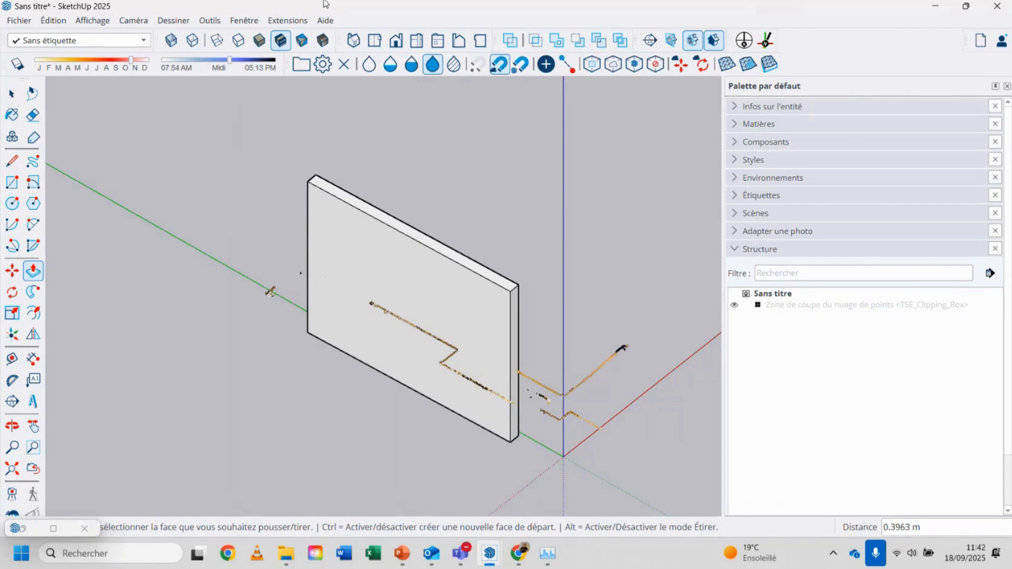
Examine in top view how closely the wall volume's long side follows the scanned section line
{"action": "left_click", "coordinate": [375, 41]}
{"action": "scroll", "coordinate": [368, 208], "scroll_direction": "up", "scroll_amount": 5}
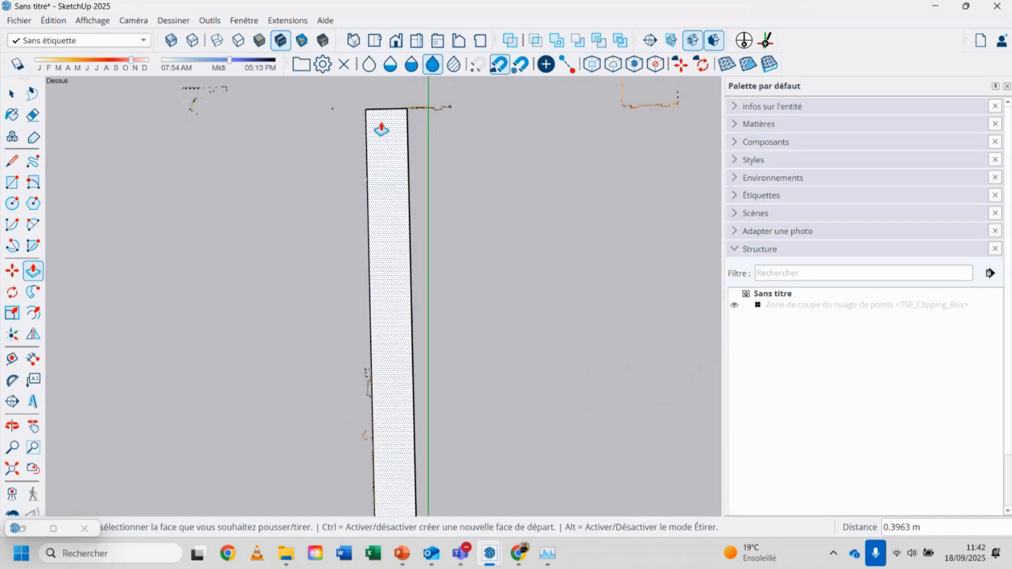
{"action": "scroll", "coordinate": [380, 113], "scroll_direction": "up", "scroll_amount": 4}
{"action": "scroll", "coordinate": [398, 113], "scroll_direction": "down", "scroll_amount": 5}
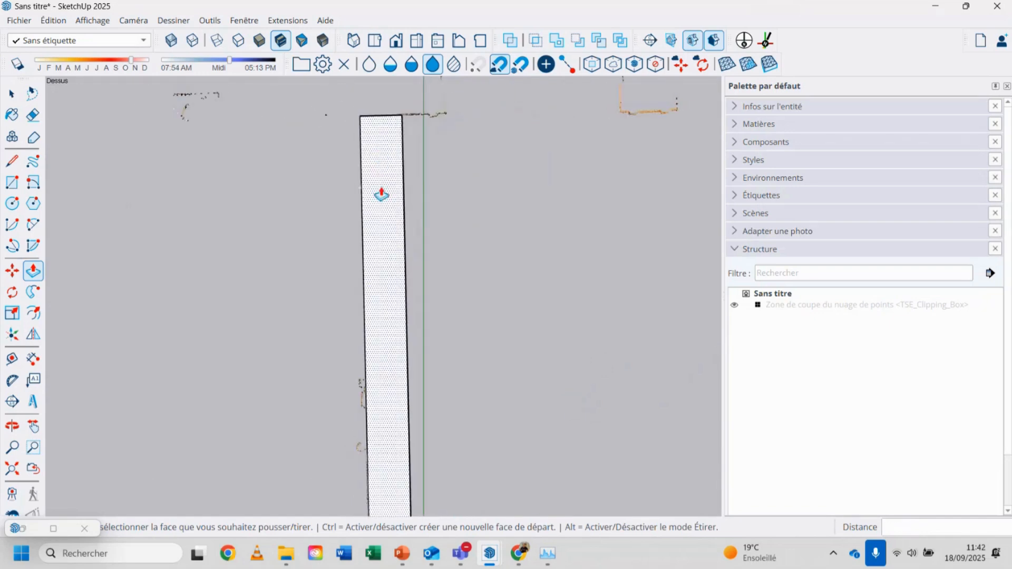
{"action": "scroll", "coordinate": [359, 440], "scroll_direction": "up", "scroll_amount": 2}
{"action": "scroll", "coordinate": [363, 369], "scroll_direction": "up", "scroll_amount": 4}
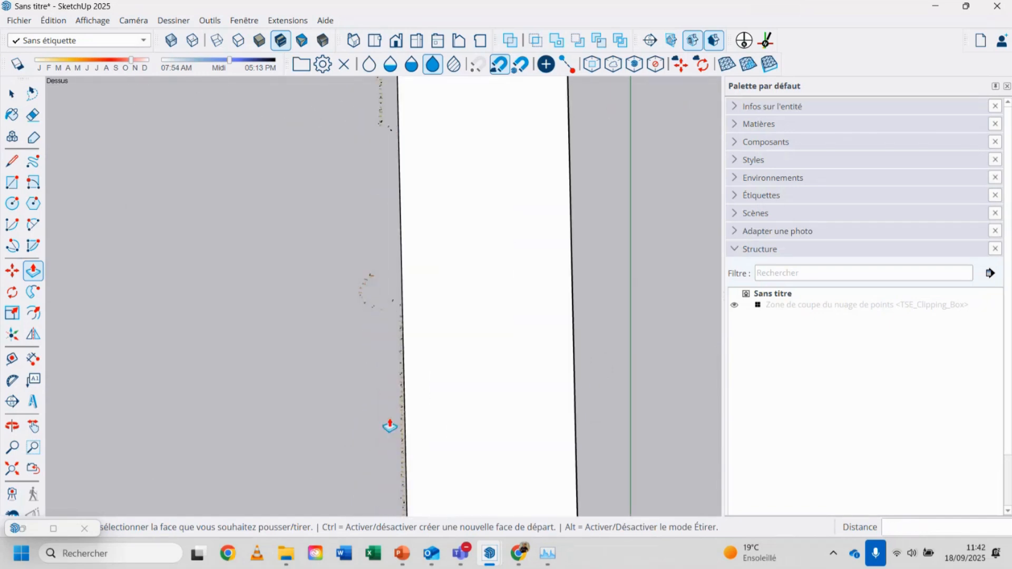
{"action": "scroll", "coordinate": [378, 323], "scroll_direction": "up", "scroll_amount": 1}
{"action": "scroll", "coordinate": [314, 217], "scroll_direction": "down", "scroll_amount": 4}
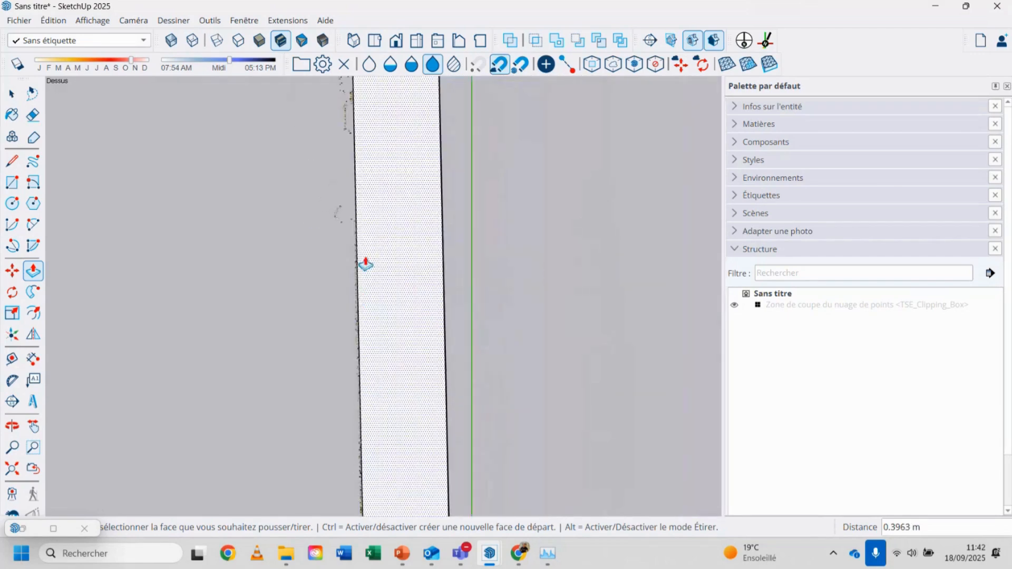
{"action": "scroll", "coordinate": [359, 431], "scroll_direction": "up", "scroll_amount": 4}
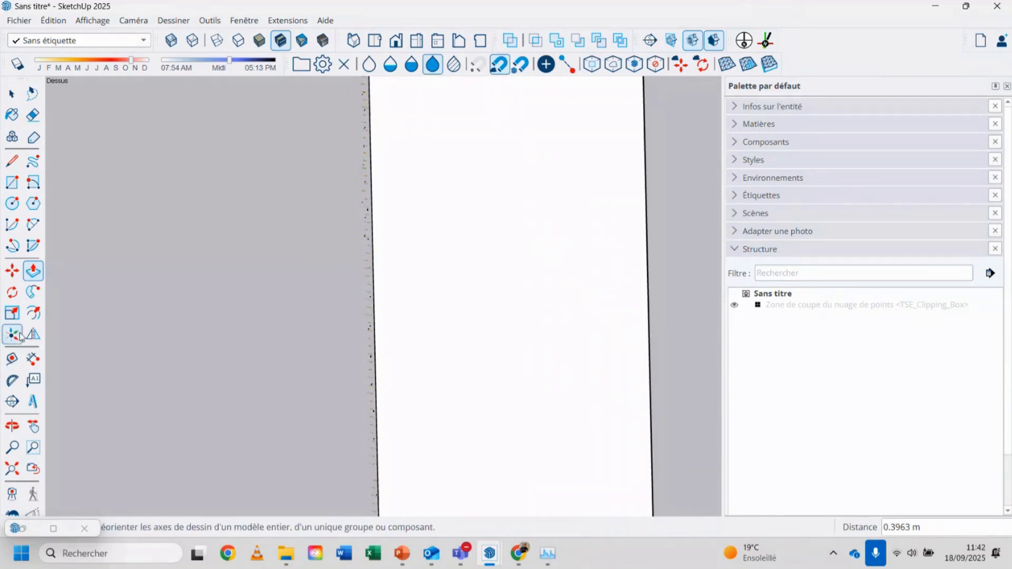
Measure from a scanned section point to the wall volume's edge in top view with the Tape Measure
{"action": "left_click", "coordinate": [12, 359]}
{"action": "scroll", "coordinate": [462, 260], "scroll_direction": "up", "scroll_amount": 4}
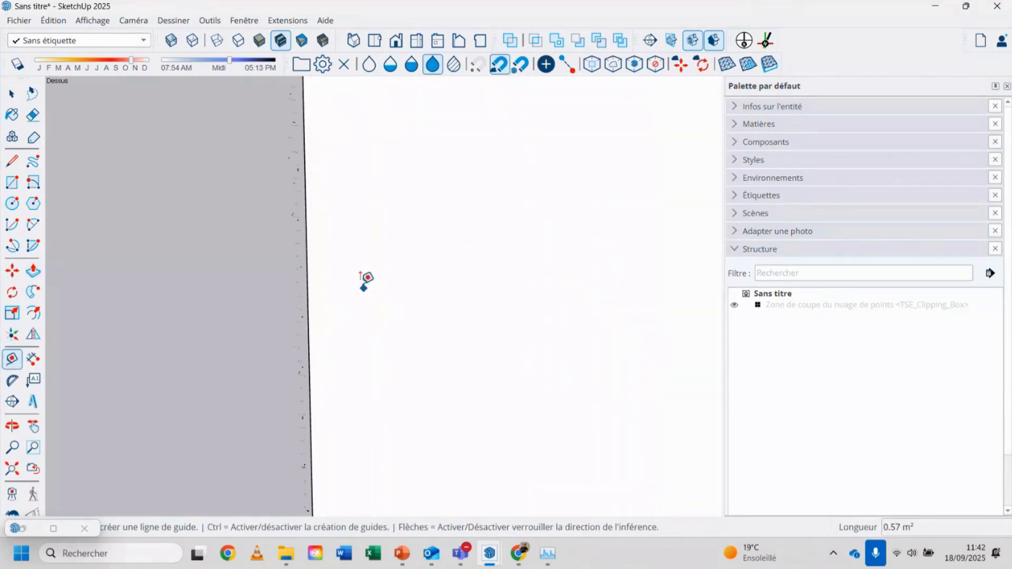
{"action": "left_click", "coordinate": [274, 252]}
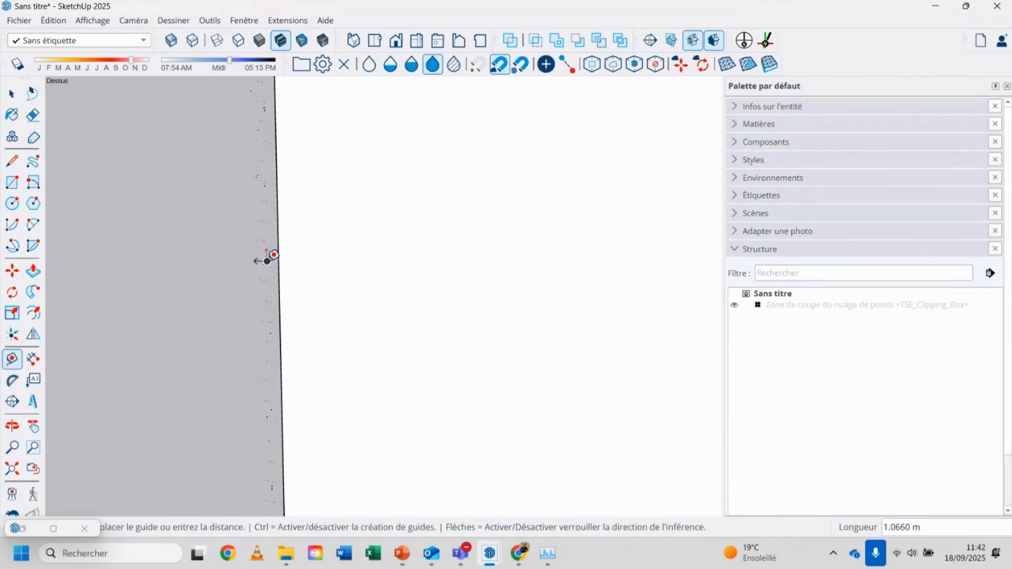
{"action": "key", "text": "Escape"}
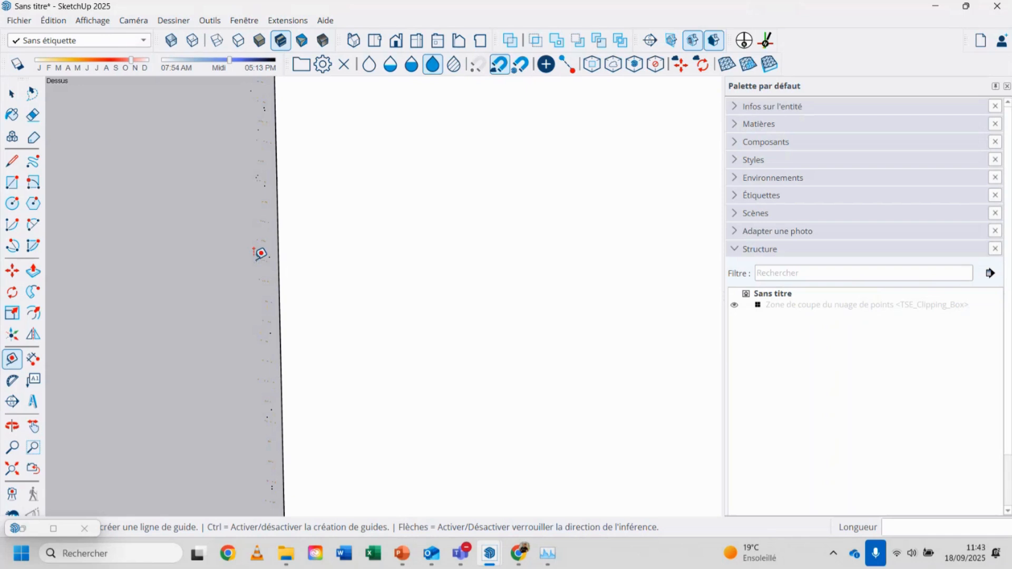
{"action": "left_click", "coordinate": [257, 258]}
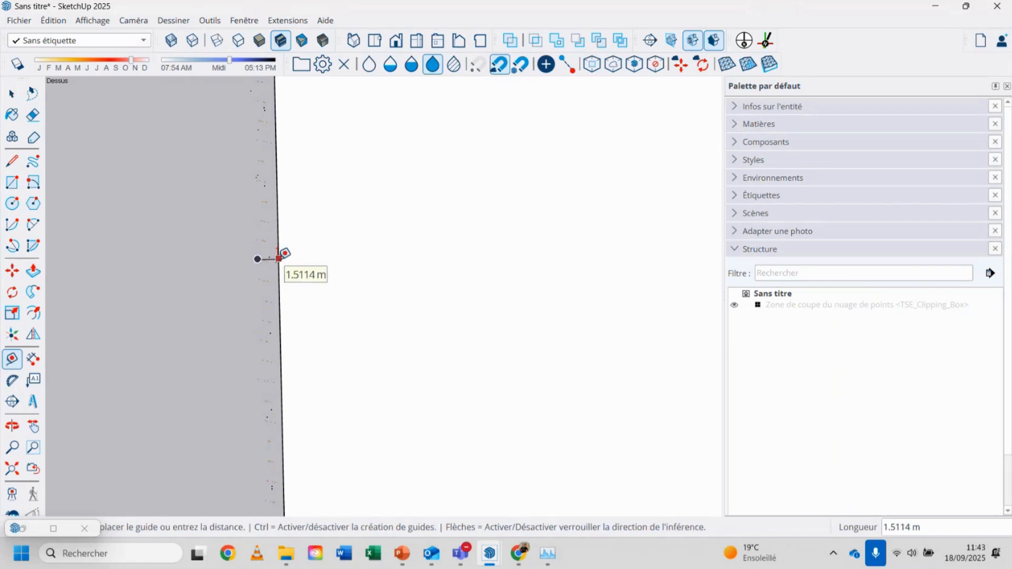
{"action": "left_click", "coordinate": [279, 258]}
Orbit around the wall, return to top view and try measuring the gap to the section points again
{"action": "scroll", "coordinate": [299, 304], "scroll_direction": "down", "scroll_amount": 5}
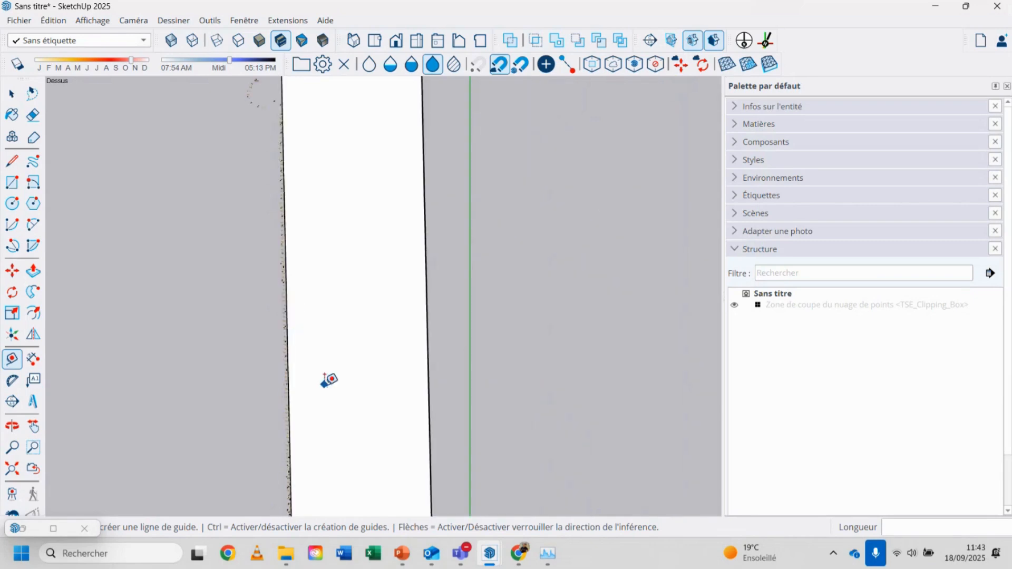
{"action": "middle_click_drag", "start_coordinate": [327, 382], "coordinate": [286, 307]}
{"action": "scroll", "coordinate": [393, 340], "scroll_direction": "down", "scroll_amount": 3}
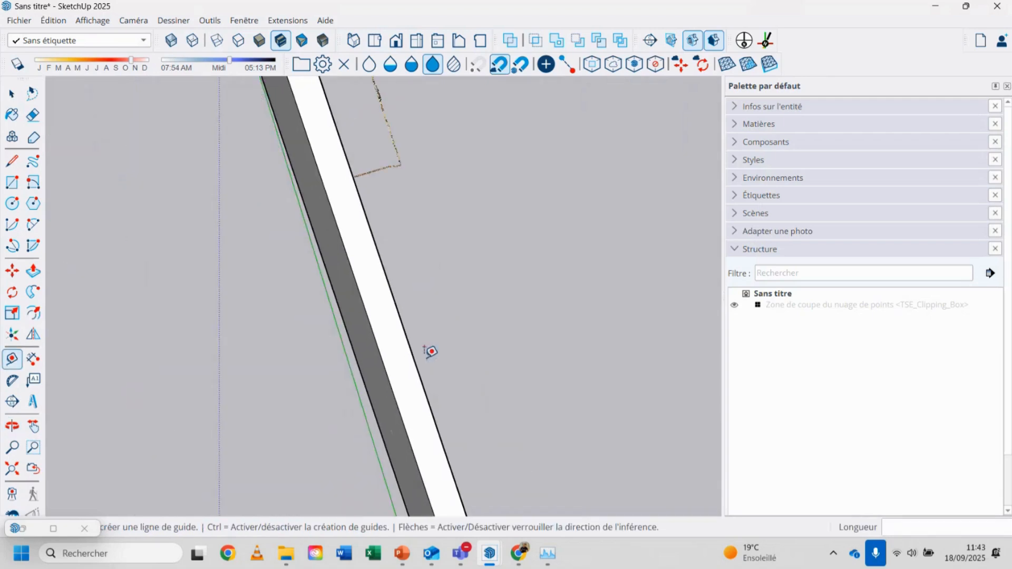
{"action": "middle_click_drag", "start_coordinate": [431, 351], "coordinate": [258, 137]}
{"action": "left_click", "coordinate": [375, 41]}
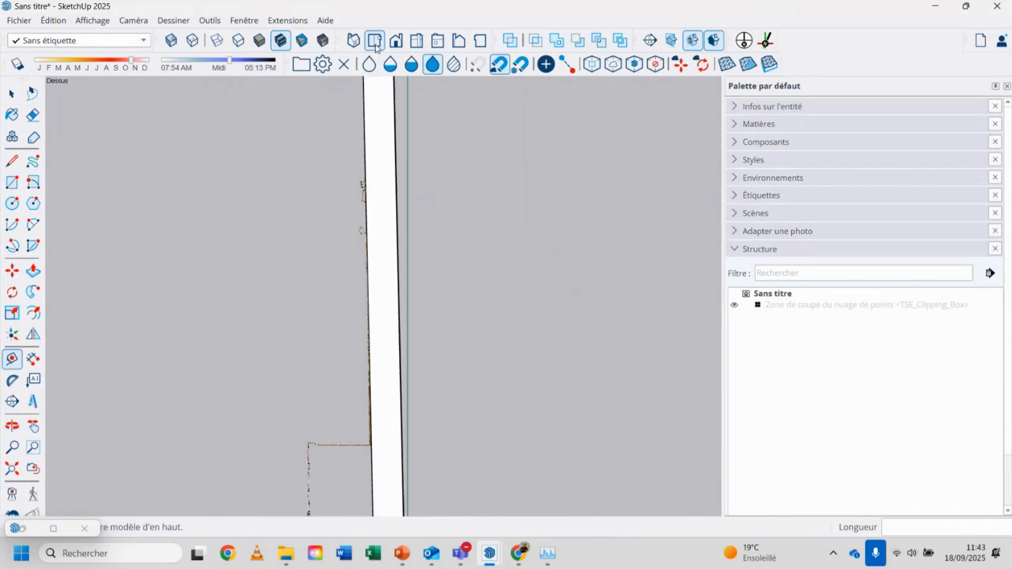
{"action": "scroll", "coordinate": [377, 260], "scroll_direction": "up", "scroll_amount": 6}
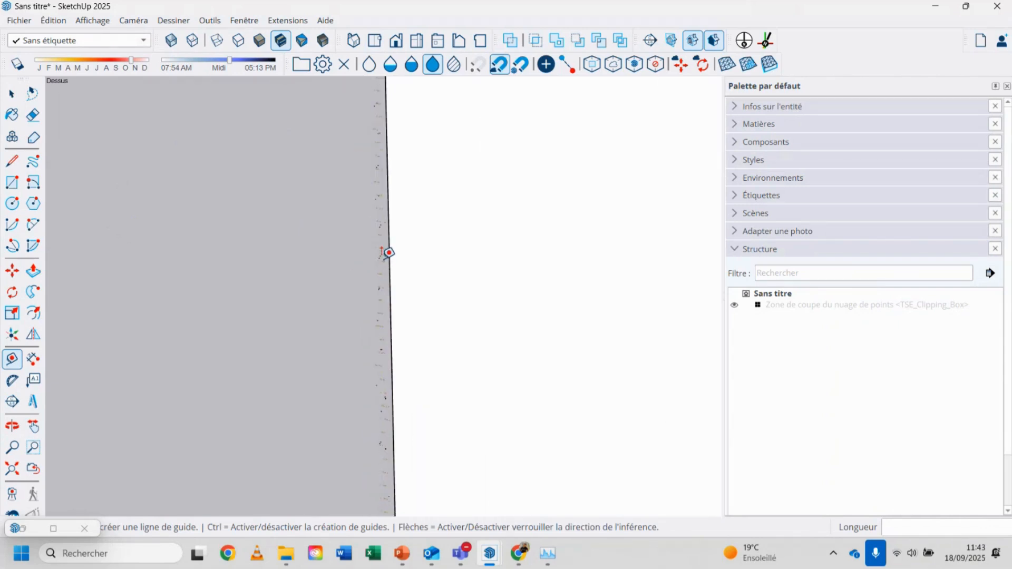
{"action": "left_click", "coordinate": [382, 259]}
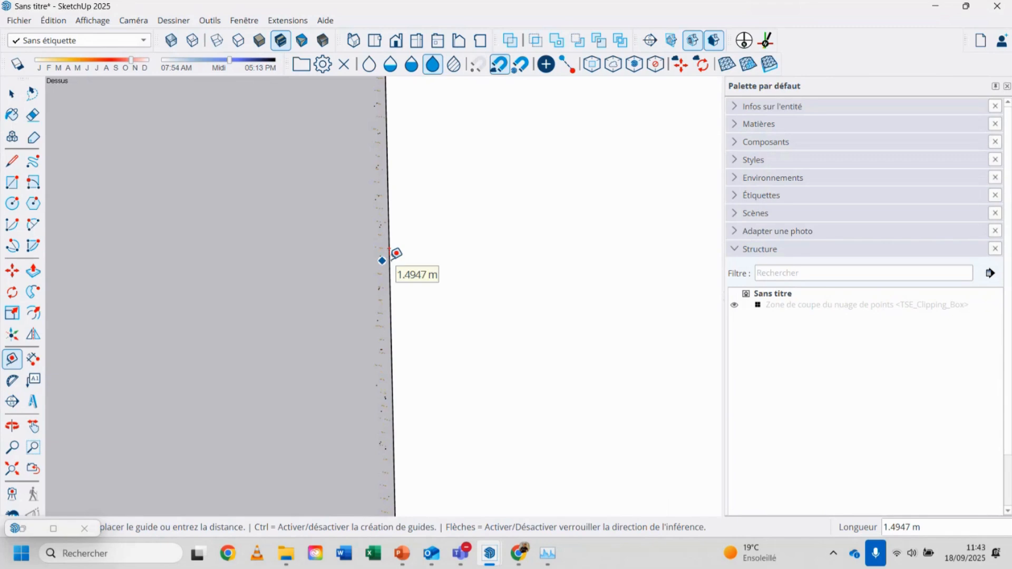
{"action": "key", "text": "Escape"}
{"action": "scroll", "coordinate": [348, 250], "scroll_direction": "up", "scroll_amount": 3}
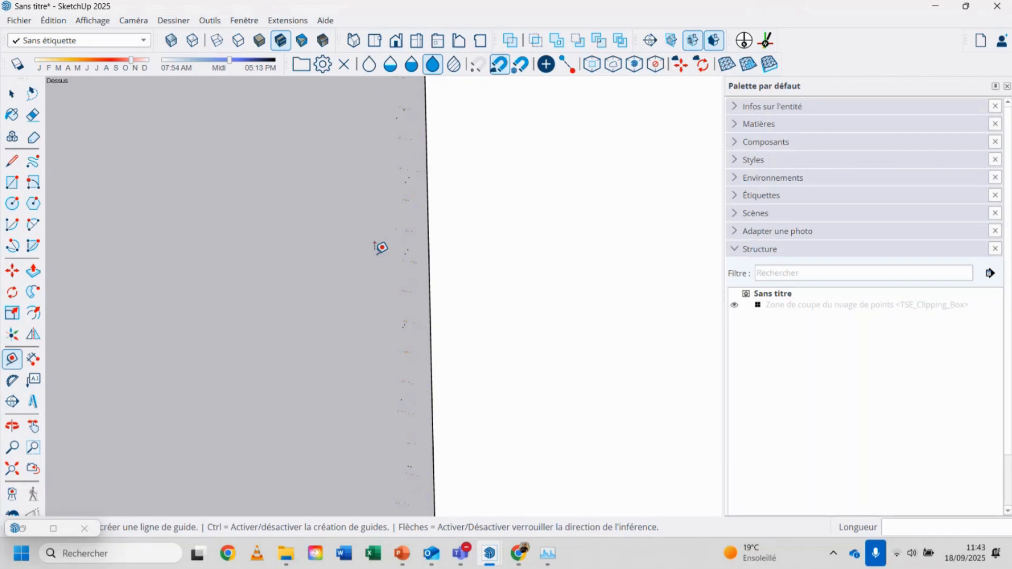
{"action": "scroll", "coordinate": [385, 327], "scroll_direction": "down", "scroll_amount": 3}
Turn on the Murs cloud alongside the section cloud and close the point cloud manager
{"action": "middle_click_drag", "start_coordinate": [343, 342], "coordinate": [448, 96]}
{"action": "scroll", "coordinate": [427, 416], "scroll_direction": "down", "scroll_amount": 5}
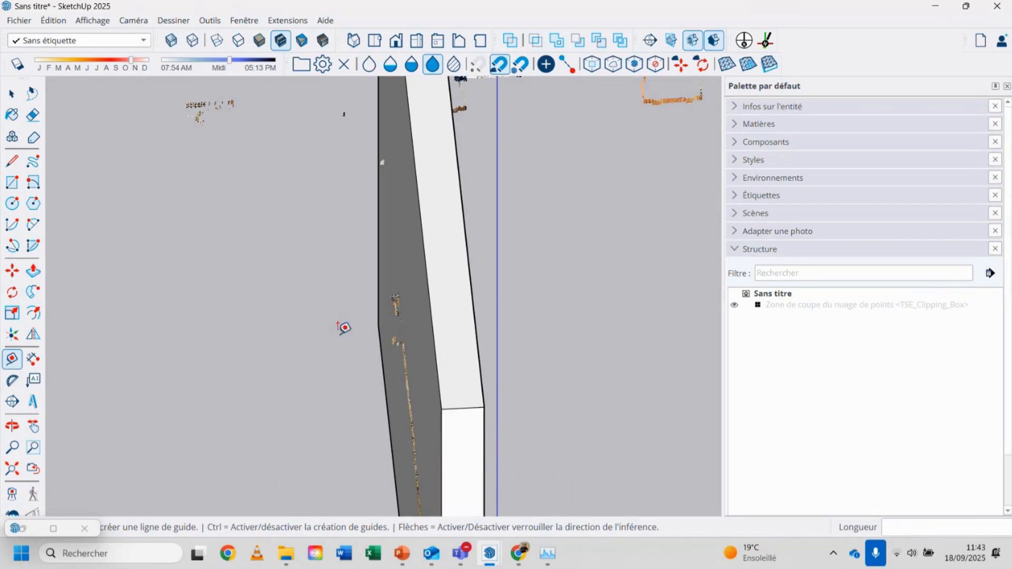
{"action": "scroll", "coordinate": [343, 332], "scroll_direction": "down", "scroll_amount": 4}
{"action": "middle_click_drag", "start_coordinate": [320, 399], "coordinate": [336, 277]}
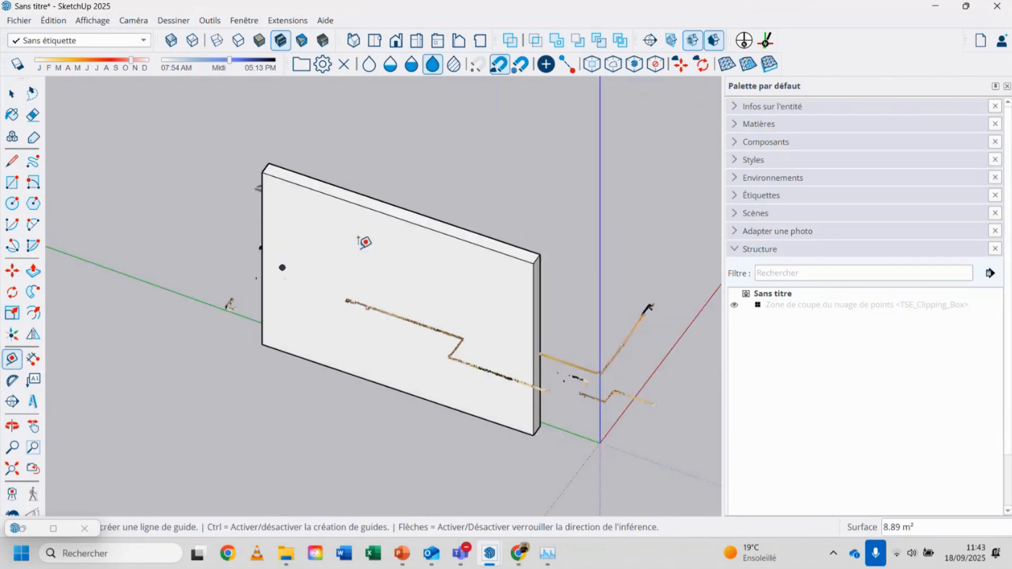
{"action": "scroll", "coordinate": [358, 241], "scroll_direction": "up", "scroll_amount": 3}
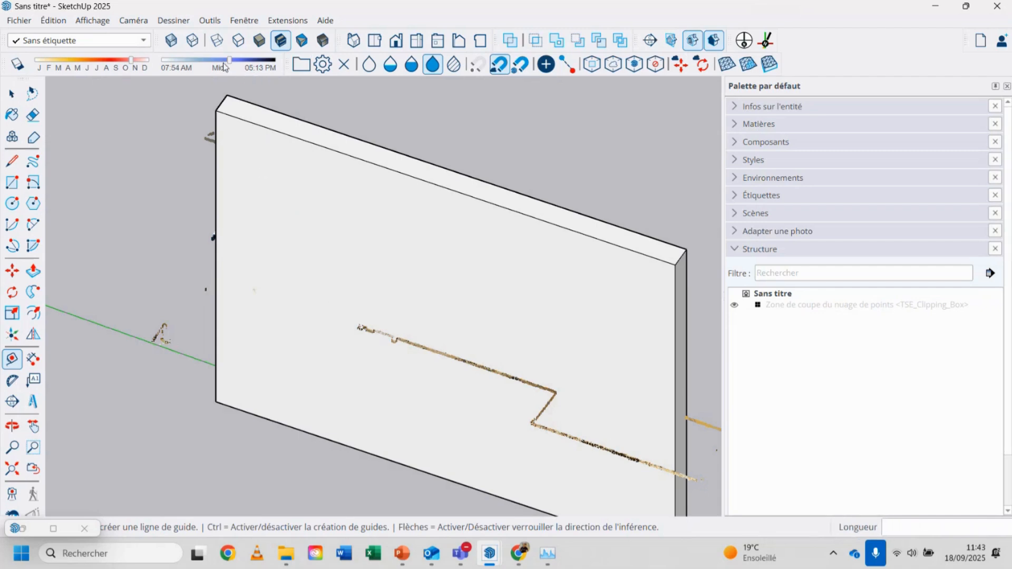
{"action": "left_click", "coordinate": [302, 65]}
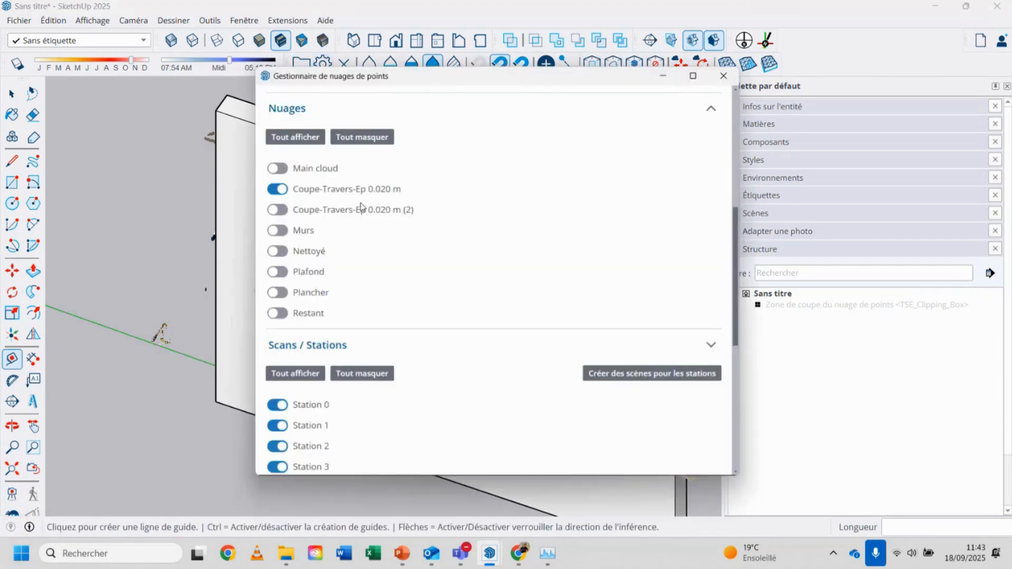
{"action": "left_click", "coordinate": [285, 225]}
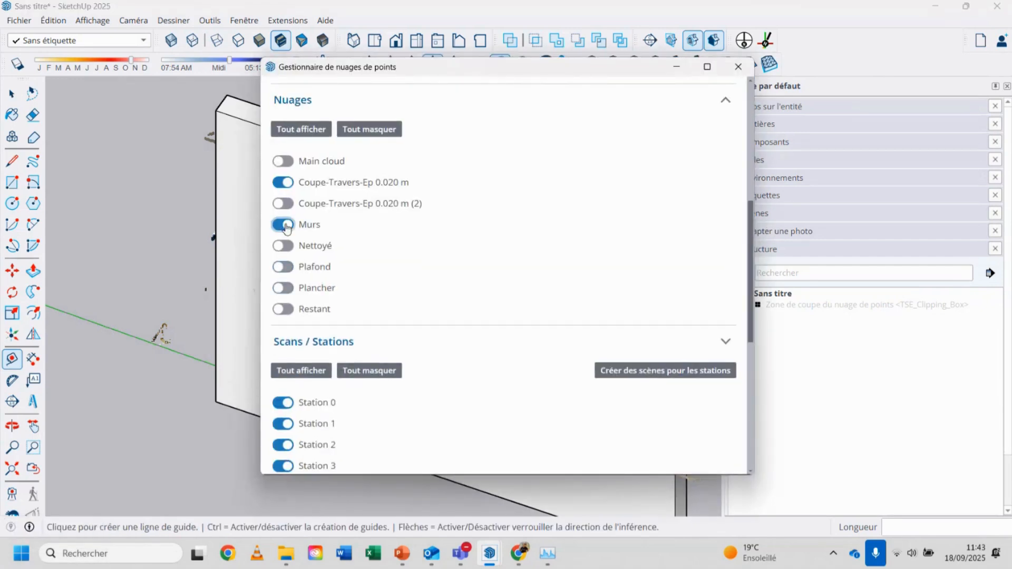
{"action": "left_click", "coordinate": [738, 67]}
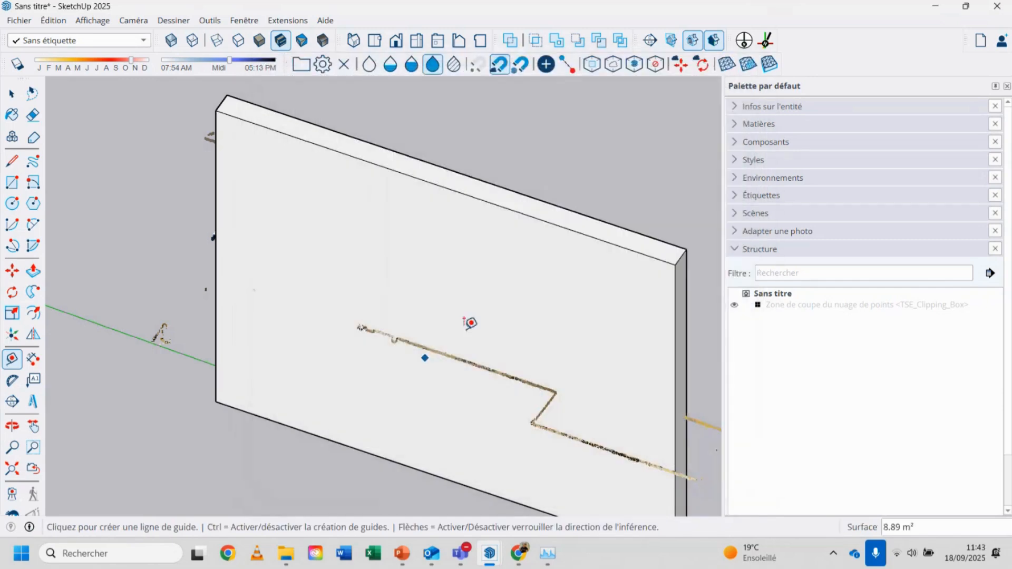
Show all point clouds again in the point cloud manager and close it
{"action": "left_click", "coordinate": [326, 65]}
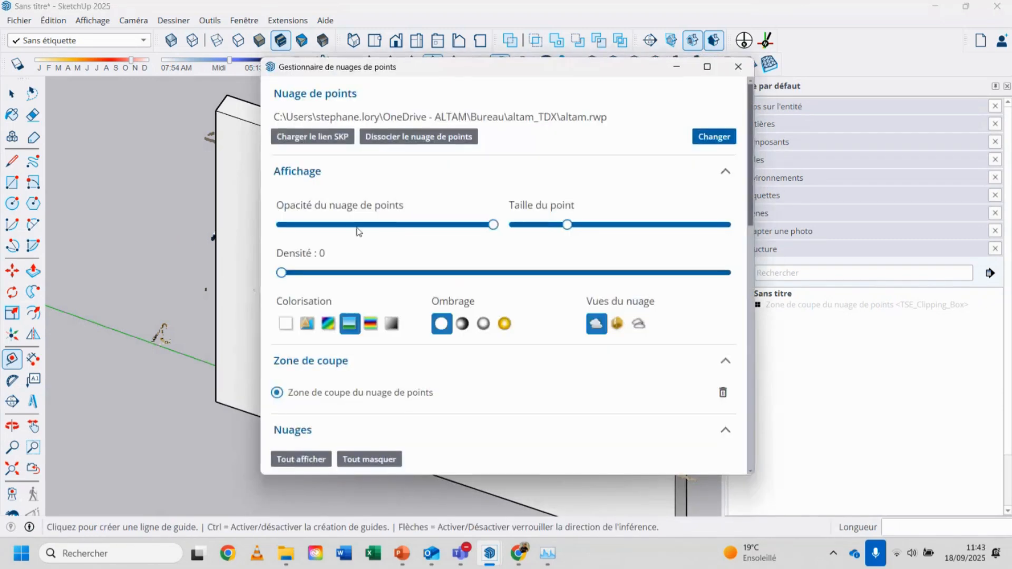
{"action": "scroll", "coordinate": [400, 387], "scroll_direction": "down", "scroll_amount": 3}
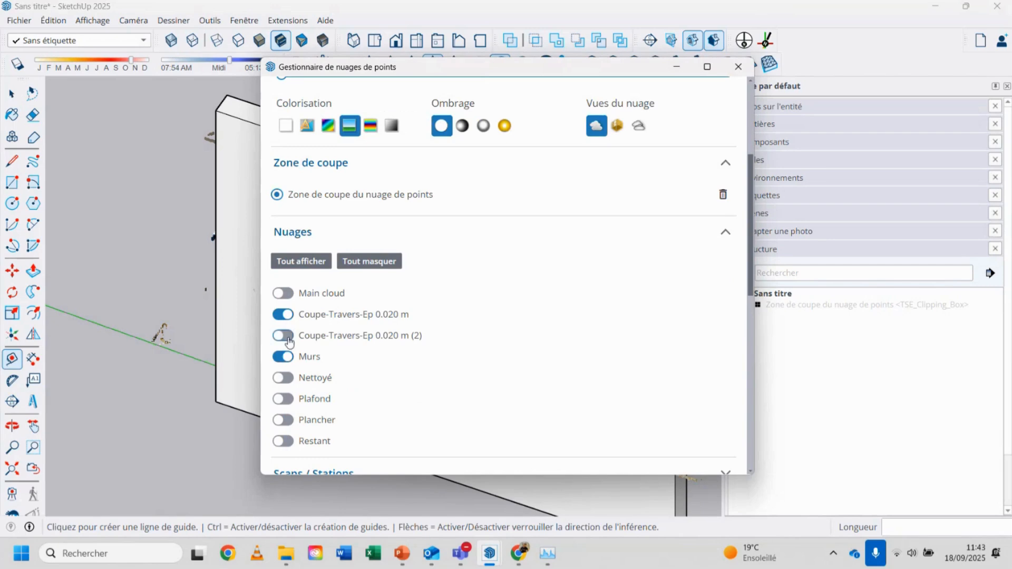
{"action": "left_click", "coordinate": [301, 262]}
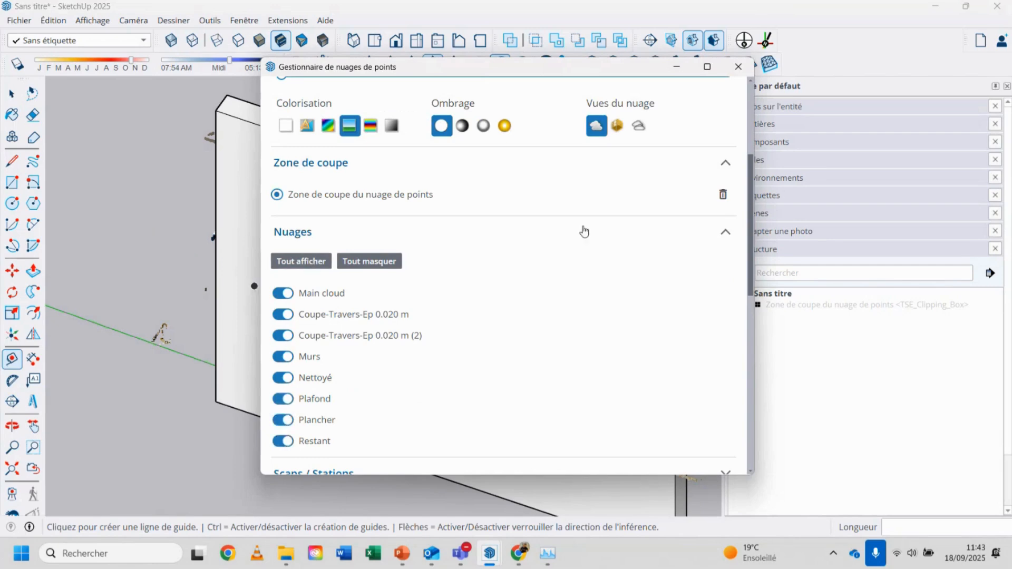
{"action": "left_click", "coordinate": [738, 66]}
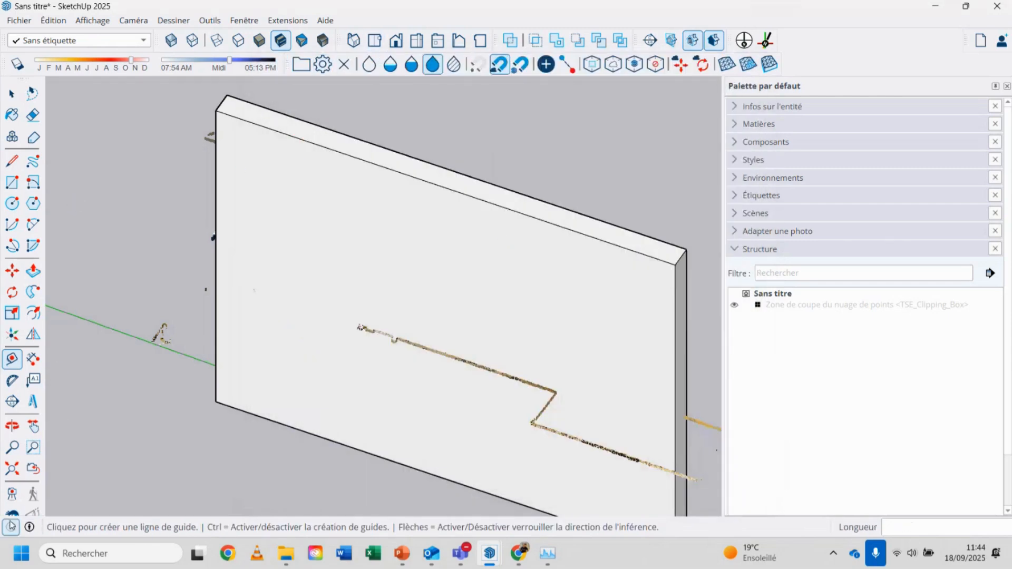
Draw a rectangle for the door opening on the wall face, within the blank doorway area of the point cloud
{"action": "left_click", "coordinate": [11, 468]}
{"action": "scroll", "coordinate": [417, 306], "scroll_direction": "up", "scroll_amount": 8}
{"action": "scroll", "coordinate": [320, 347], "scroll_direction": "up", "scroll_amount": 5}
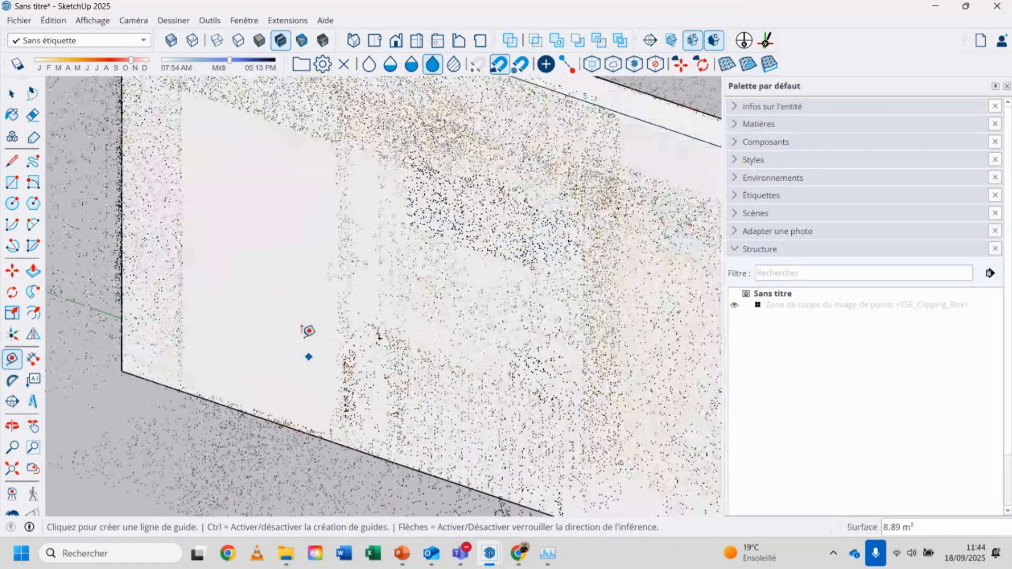
{"action": "key", "text": "r"}
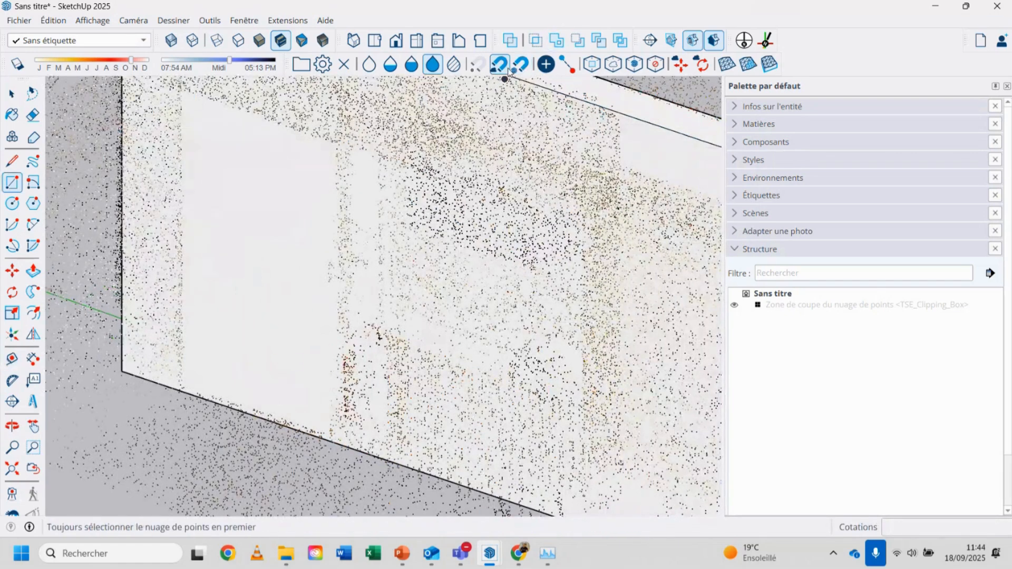
{"action": "left_click", "coordinate": [203, 333]}
{"action": "left_click", "coordinate": [310, 163]}
Push the door rectangle about 0.168 m through the wall thickness to cut the opening
{"action": "key", "text": "p"}
{"action": "left_click", "coordinate": [272, 331]}
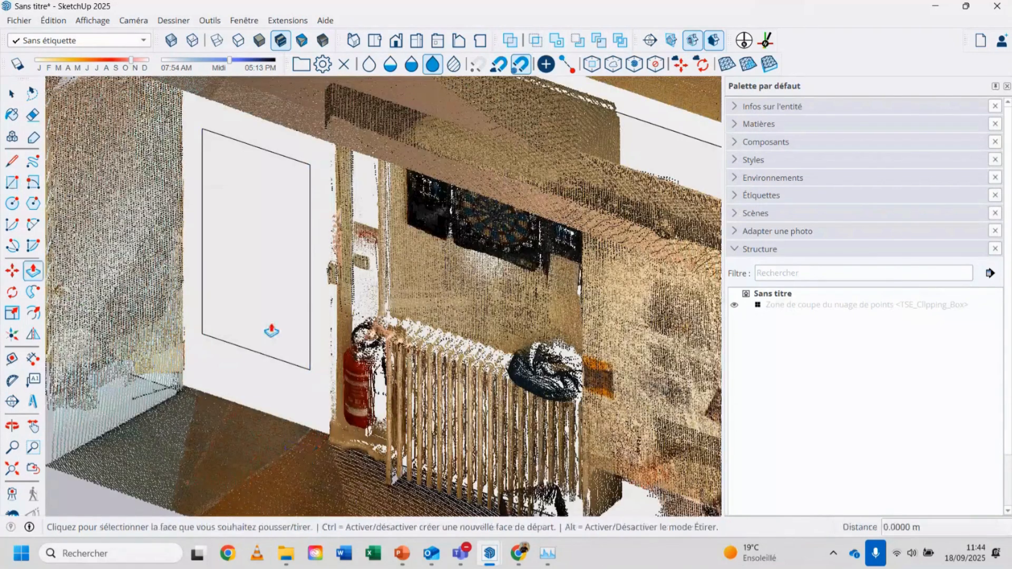
{"action": "left_click", "coordinate": [271, 331]}
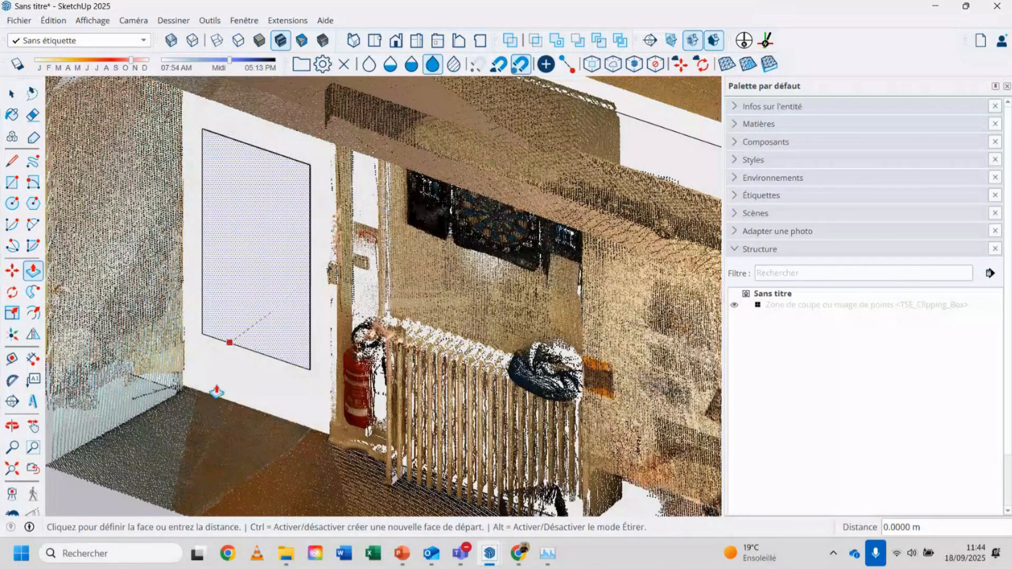
{"action": "left_click", "coordinate": [271, 253]}
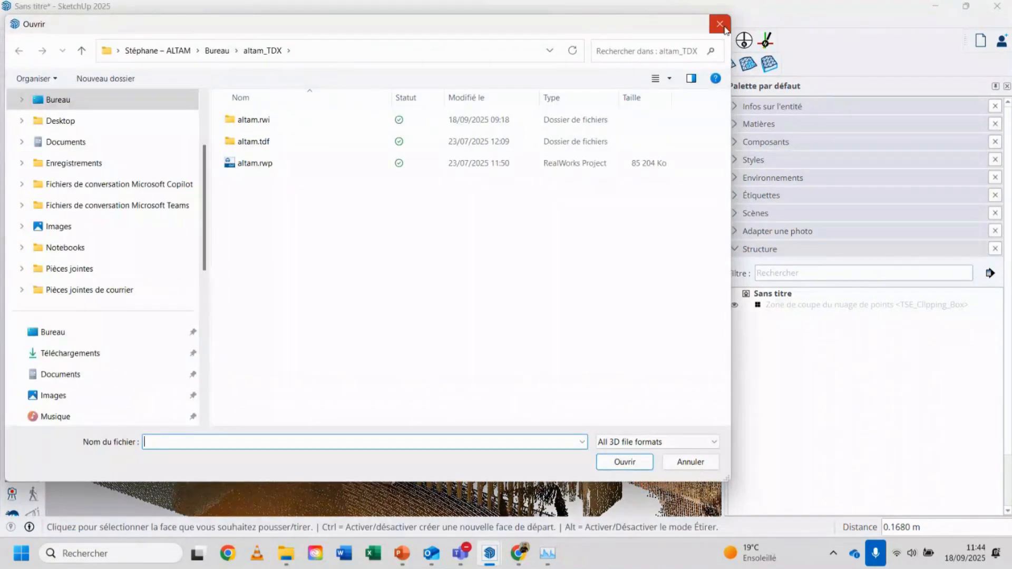
Dismiss the file dialog, hide every cloud except Coupe-Travers-Ep 0.020 m (2) in the point cloud manager and close it
{"action": "left_click", "coordinate": [721, 24]}
{"action": "left_click", "coordinate": [617, 65]}
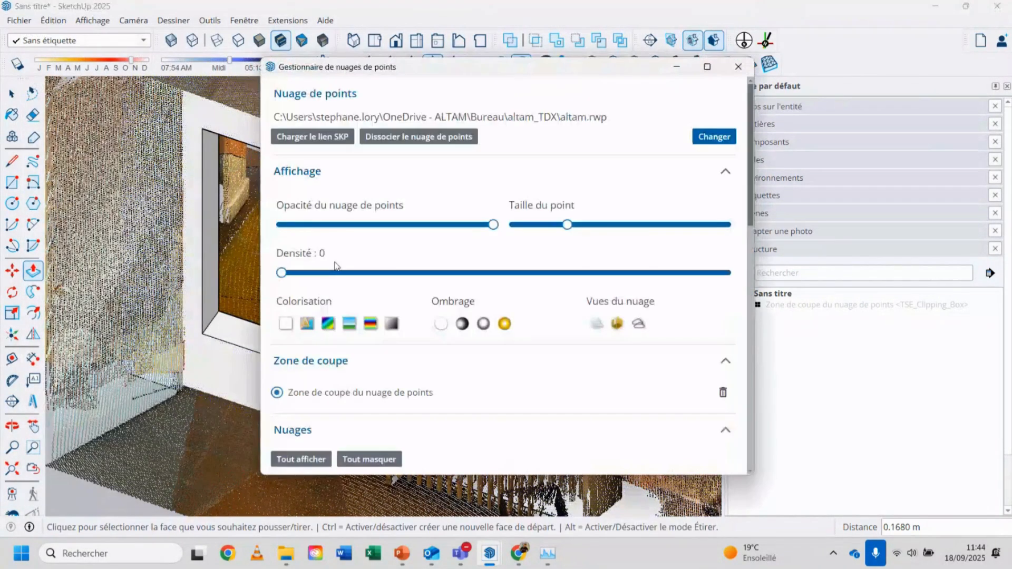
{"action": "scroll", "coordinate": [360, 418], "scroll_direction": "down", "scroll_amount": 5}
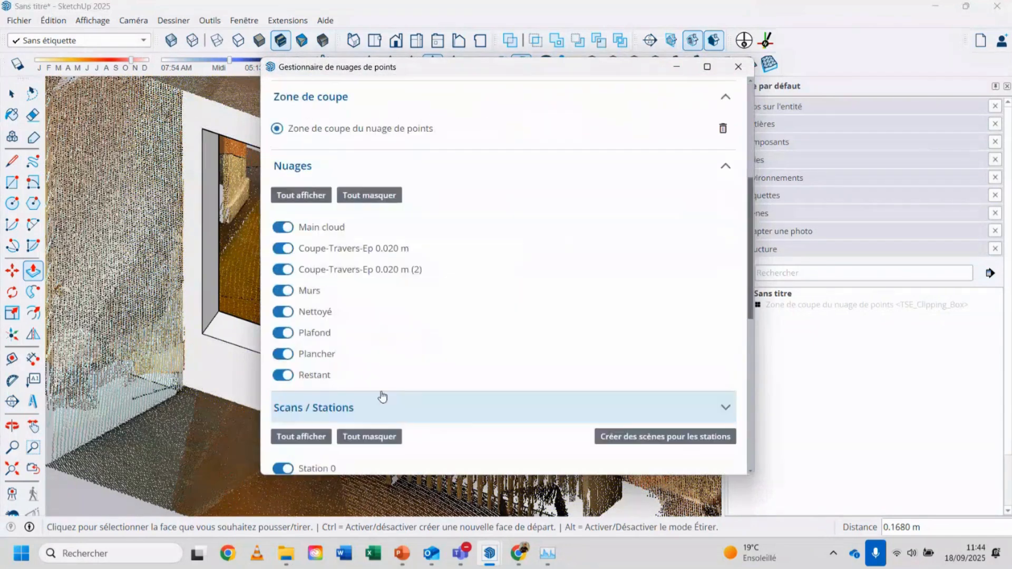
{"action": "left_click", "coordinate": [356, 196]}
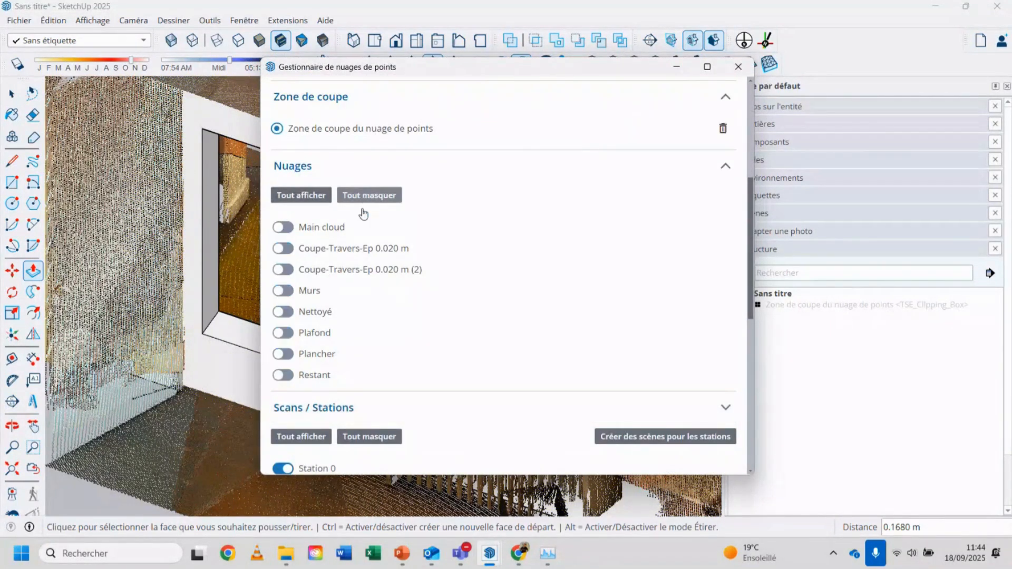
{"action": "left_click", "coordinate": [283, 269]}
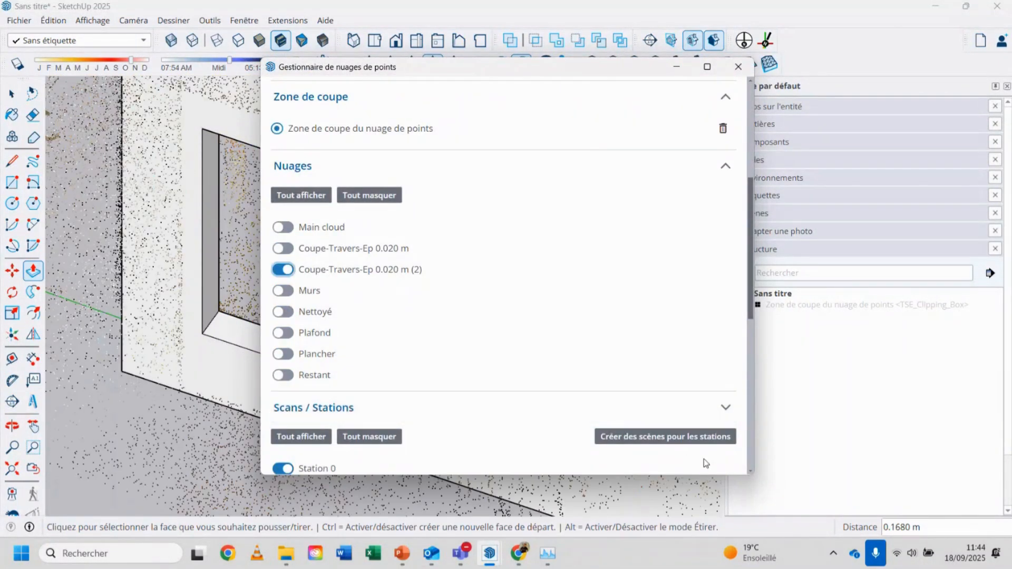
{"action": "left_click", "coordinate": [740, 65]}
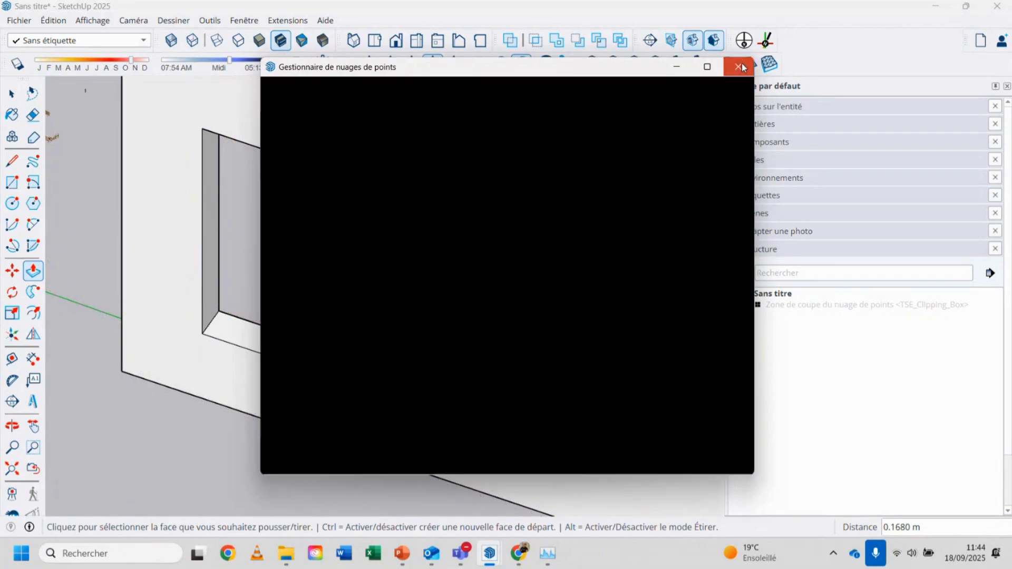
Raise the head of the door opening by push/pulling its underside from below
{"action": "scroll", "coordinate": [298, 311], "scroll_direction": "down", "scroll_amount": 5}
{"action": "middle_click_drag", "start_coordinate": [313, 289], "coordinate": [348, 153], "text": "shift"}
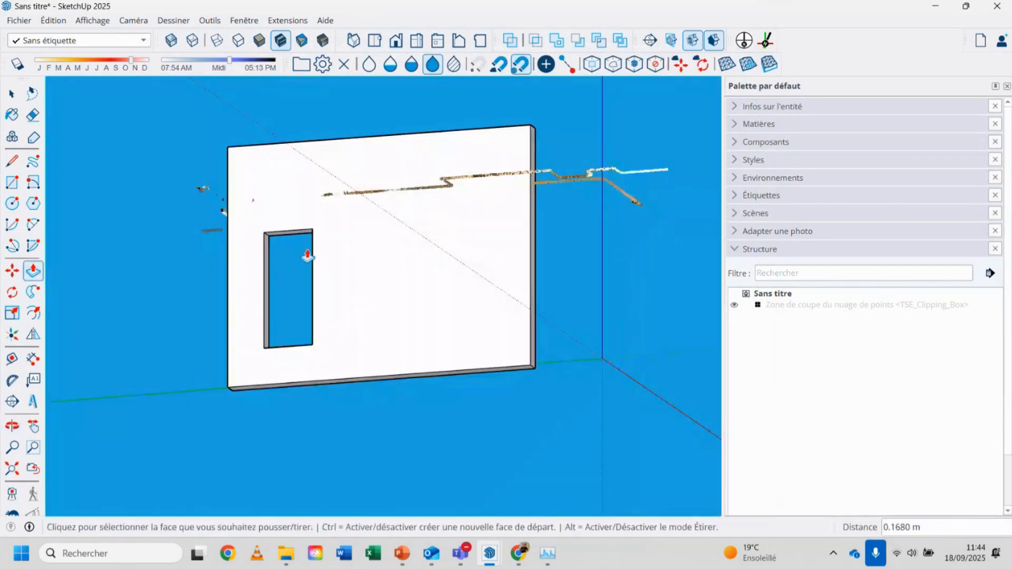
{"action": "left_click", "coordinate": [280, 240]}
{"action": "left_click", "coordinate": [292, 248]}
Lower the opening's sill about 0.40 m to the wall's base and delete the leftover sill face
{"action": "middle_click_drag", "start_coordinate": [294, 244], "coordinate": [315, 357], "text": "shift"}
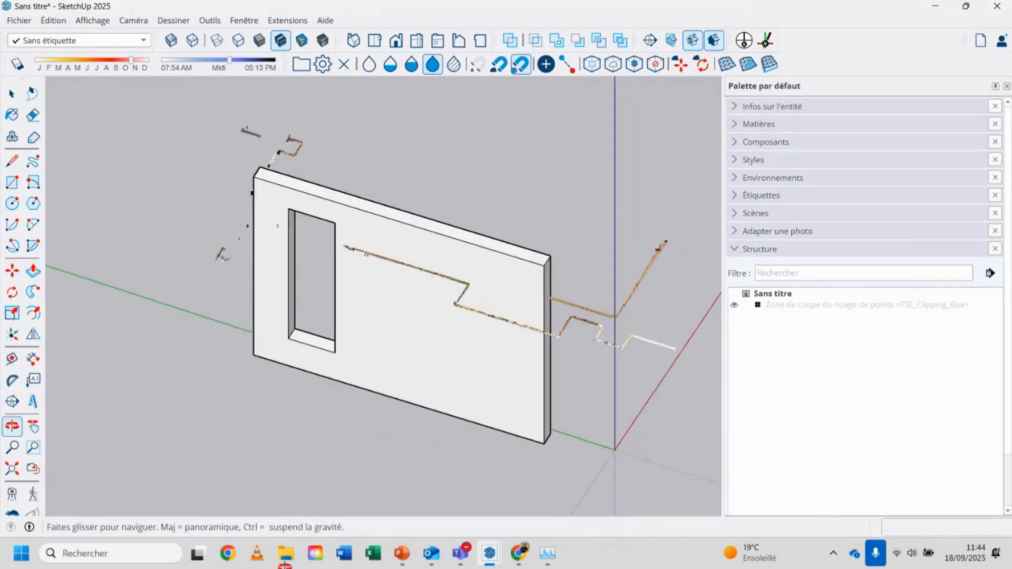
{"action": "left_click", "coordinate": [315, 358]}
{"action": "left_click", "coordinate": [316, 385]}
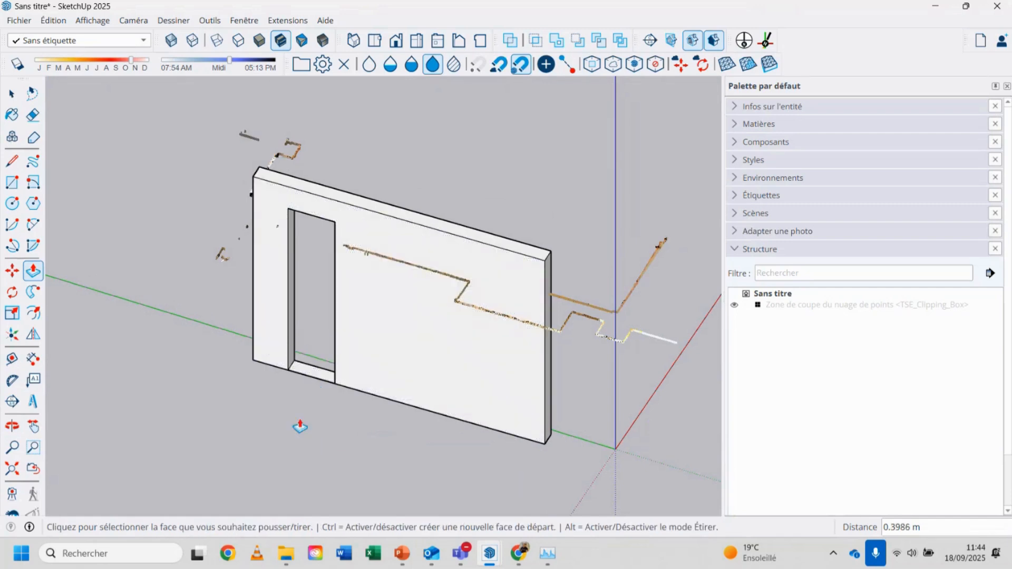
{"action": "key", "text": "space"}
{"action": "left_click", "coordinate": [311, 372]}
{"action": "key", "text": "Delete"}
Push/pull the first side jamb of the door opening to line up with the scanned section points
{"action": "scroll", "coordinate": [303, 384], "scroll_direction": "up", "scroll_amount": 5}
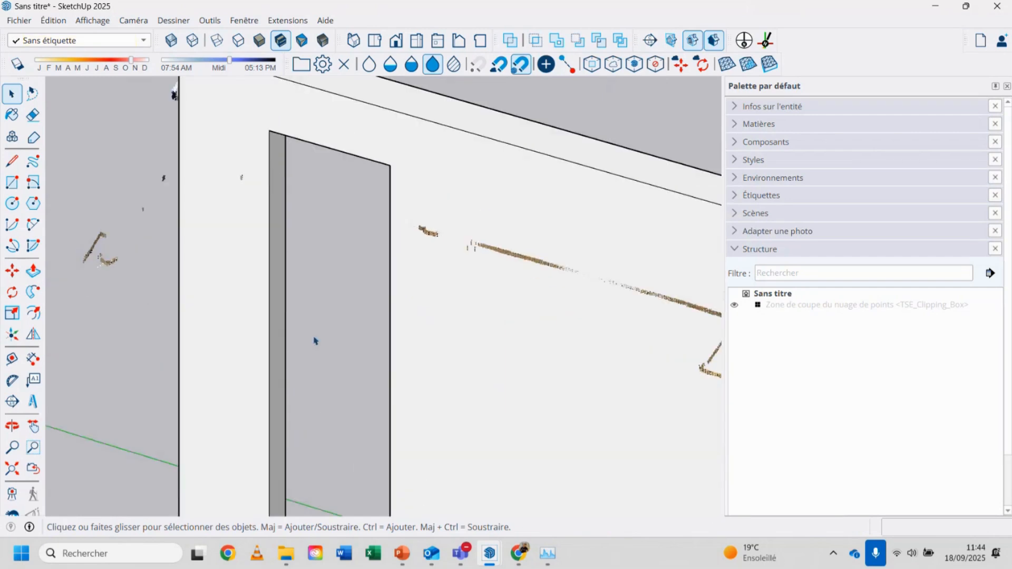
{"action": "key", "text": "m"}
{"action": "key", "text": "p"}
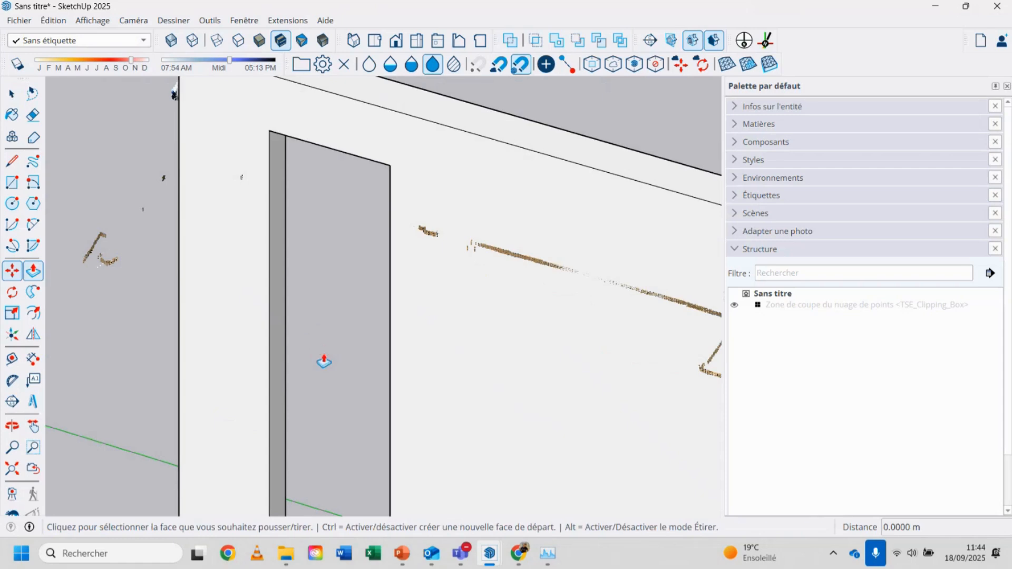
{"action": "middle_click_drag", "start_coordinate": [291, 395], "coordinate": [341, 315]}
{"action": "left_click", "coordinate": [356, 344]}
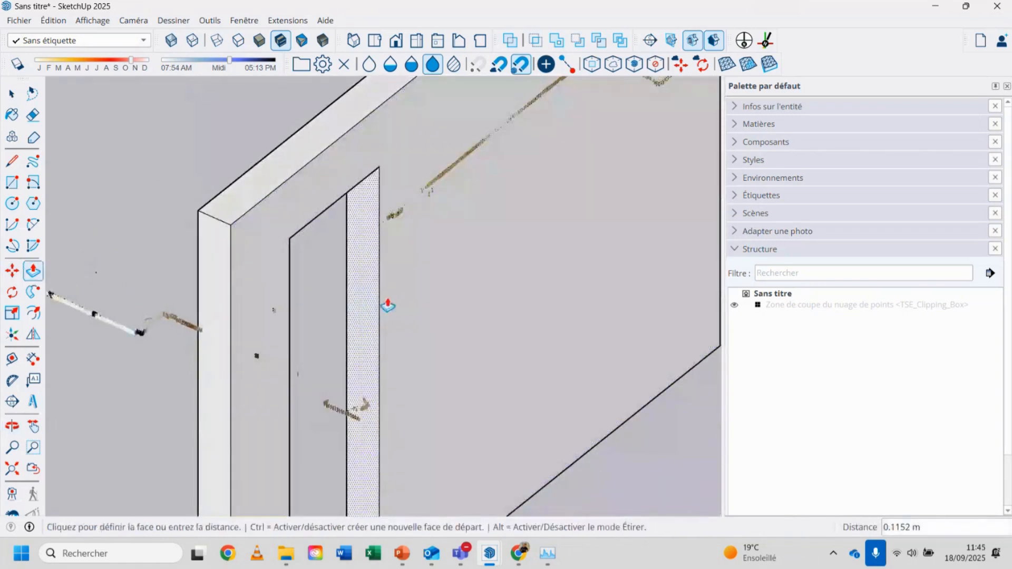
{"action": "left_click", "coordinate": [362, 221]}
Push/pull the opposite jamb near the wall's end about 0.118 m to the scanned section points
{"action": "mouse_move", "coordinate": [444, 326]}
{"action": "middle_mouse_down"}
{"action": "mouse_move", "coordinate": [104, 374]}
{"action": "mouse_move", "coordinate": [316, 284]}
{"action": "mouse_move", "coordinate": [438, 333]}
{"action": "middle_mouse_up"}
{"action": "left_click", "coordinate": [437, 333]}
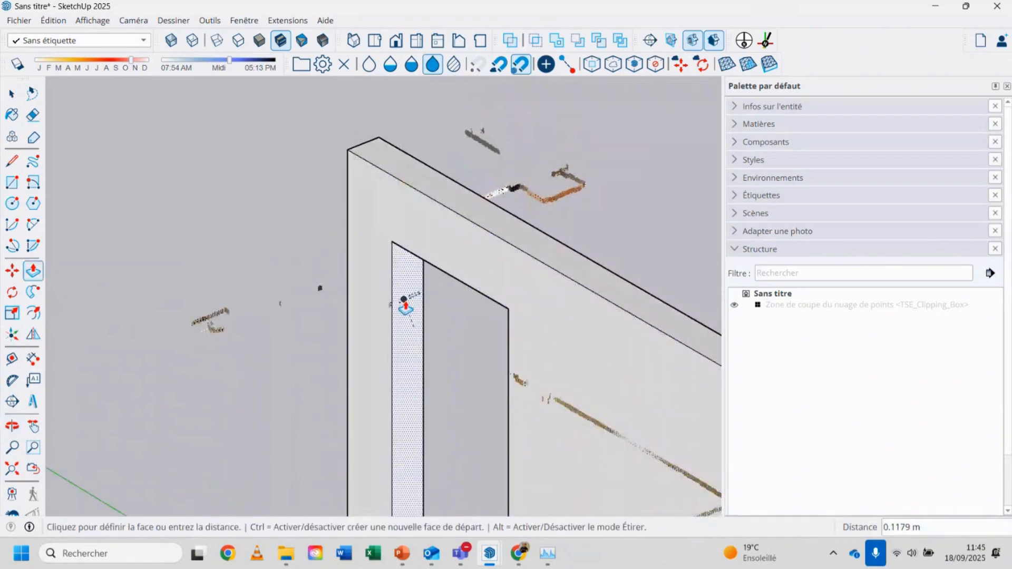
{"action": "left_click", "coordinate": [404, 301]}
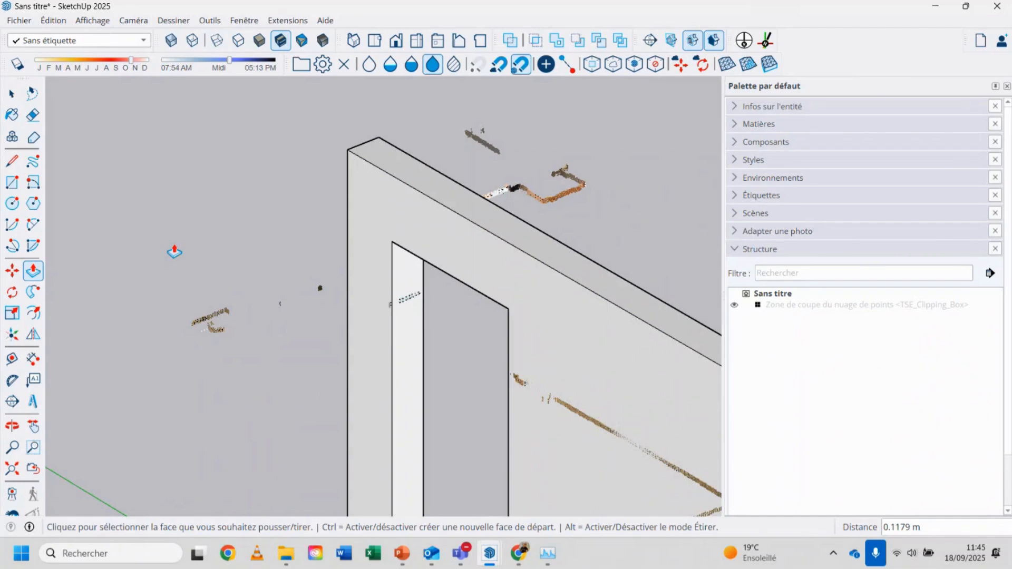
{"action": "left_click", "coordinate": [11, 93]}
{"action": "scroll", "coordinate": [343, 345], "scroll_direction": "down", "scroll_amount": 4}
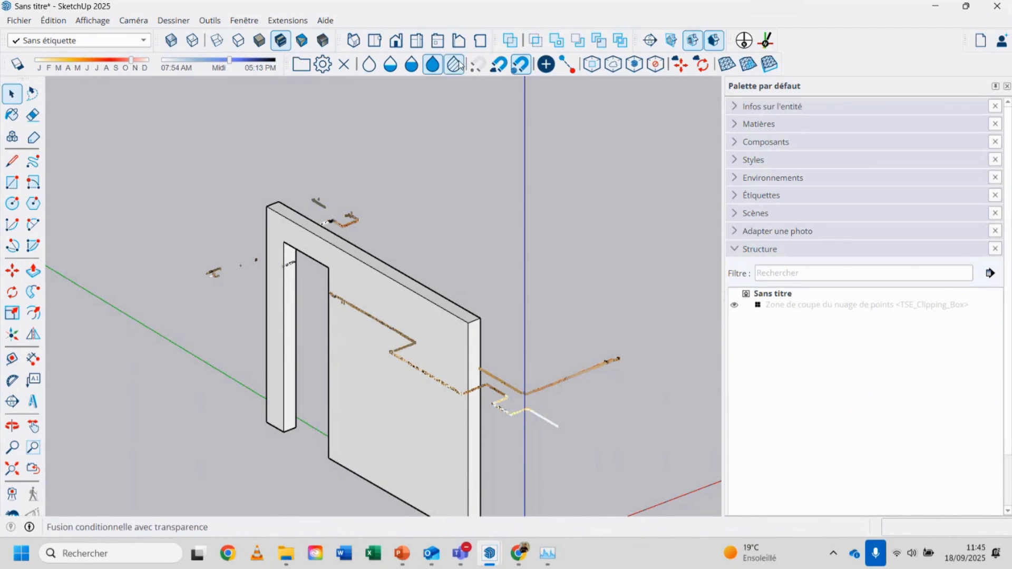
Switch the point cloud snapping mode and push/pull the jamb near the wall's end to the section points again
{"action": "left_click", "coordinate": [500, 68]}
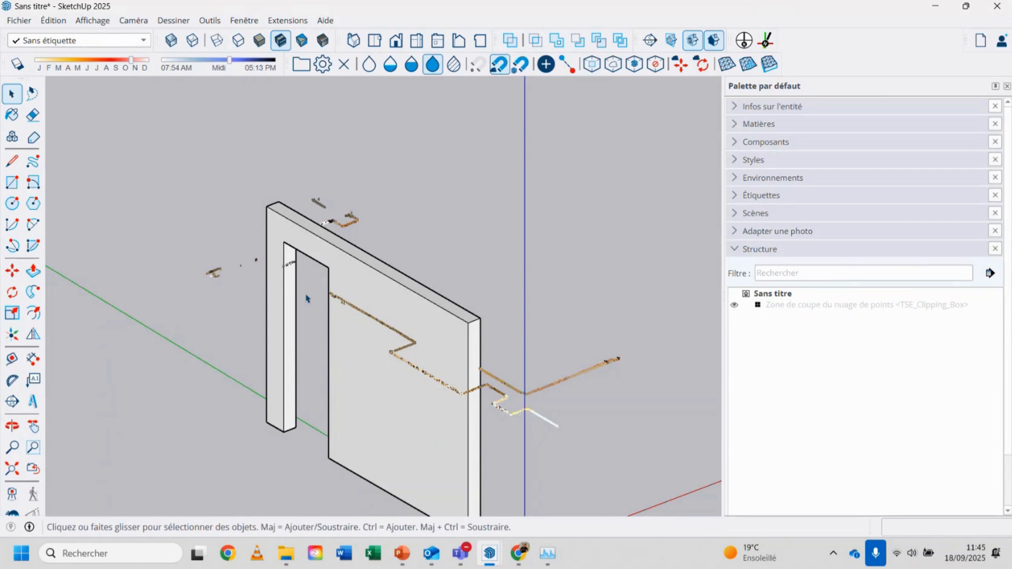
{"action": "scroll", "coordinate": [307, 298], "scroll_direction": "up", "scroll_amount": 5}
{"action": "key", "text": "p"}
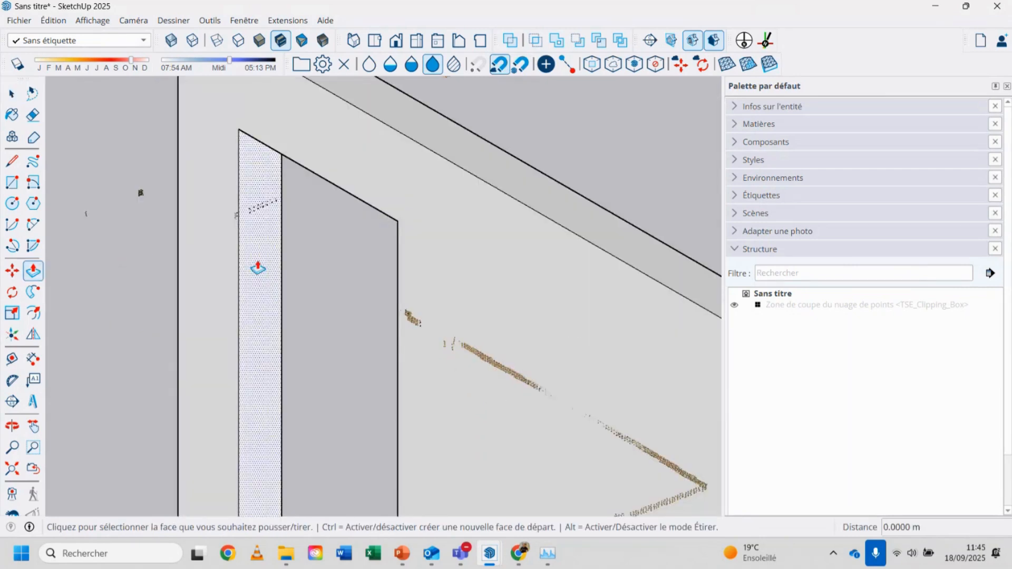
{"action": "left_click", "coordinate": [264, 268]}
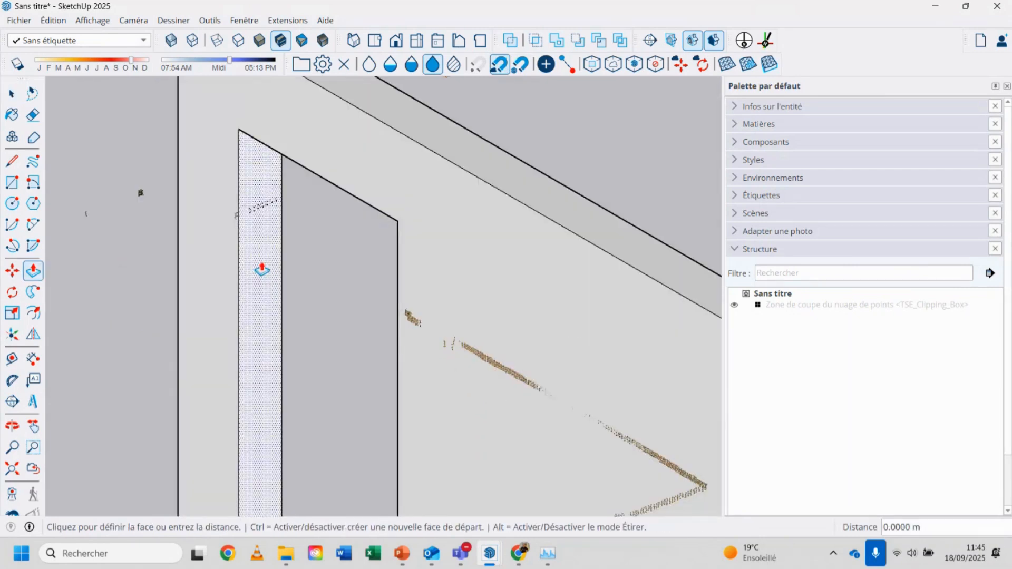
{"action": "left_click", "coordinate": [263, 211]}
{"action": "left_click", "coordinate": [11, 94]}
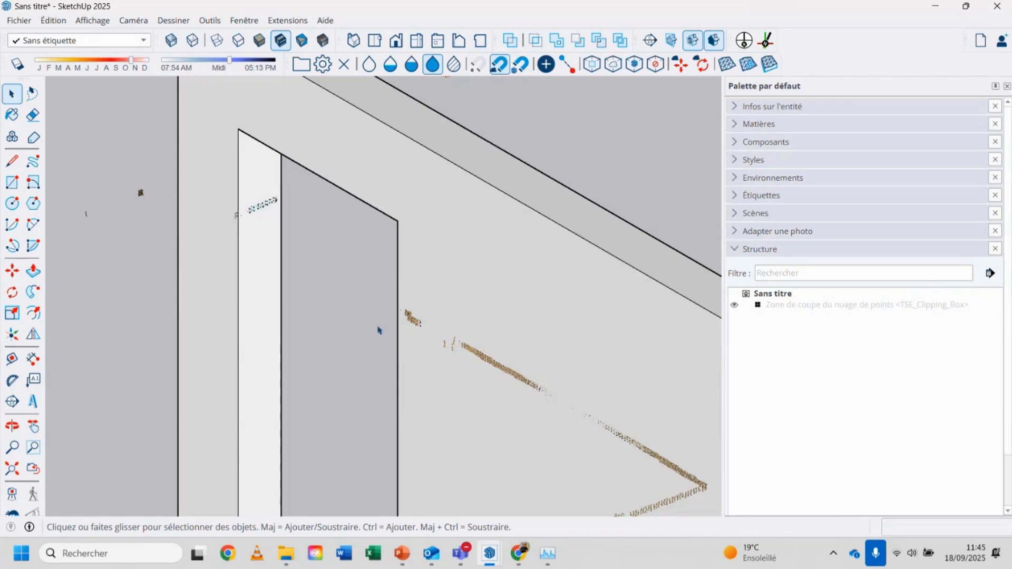
Examine in top view how the wall volume's long edges follow the scanned section points
{"action": "scroll", "coordinate": [429, 307], "scroll_direction": "down", "scroll_amount": 3}
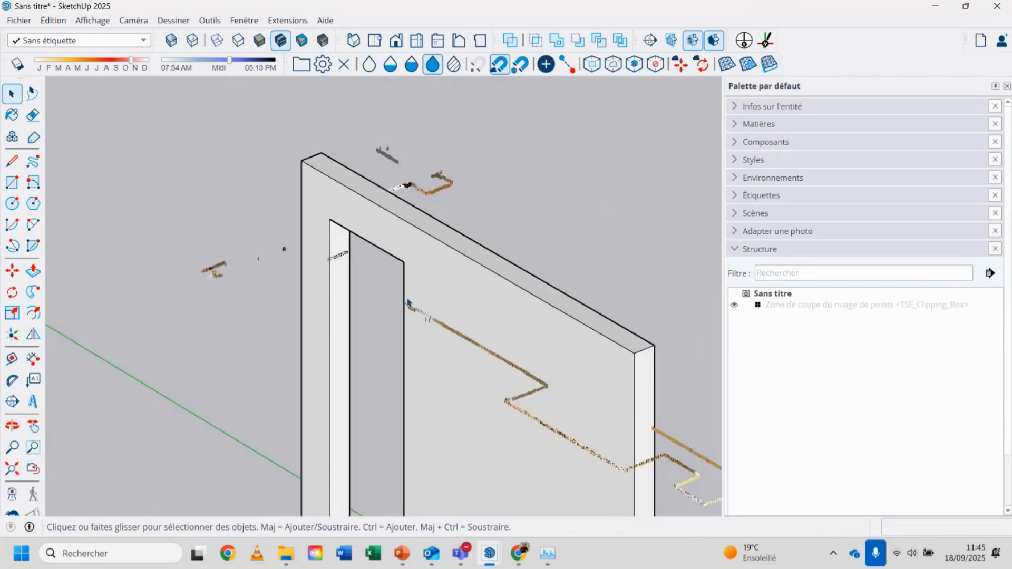
{"action": "left_click", "coordinate": [375, 40]}
{"action": "scroll", "coordinate": [378, 421], "scroll_direction": "up", "scroll_amount": 2}
{"action": "scroll", "coordinate": [529, 228], "scroll_direction": "down", "scroll_amount": 4}
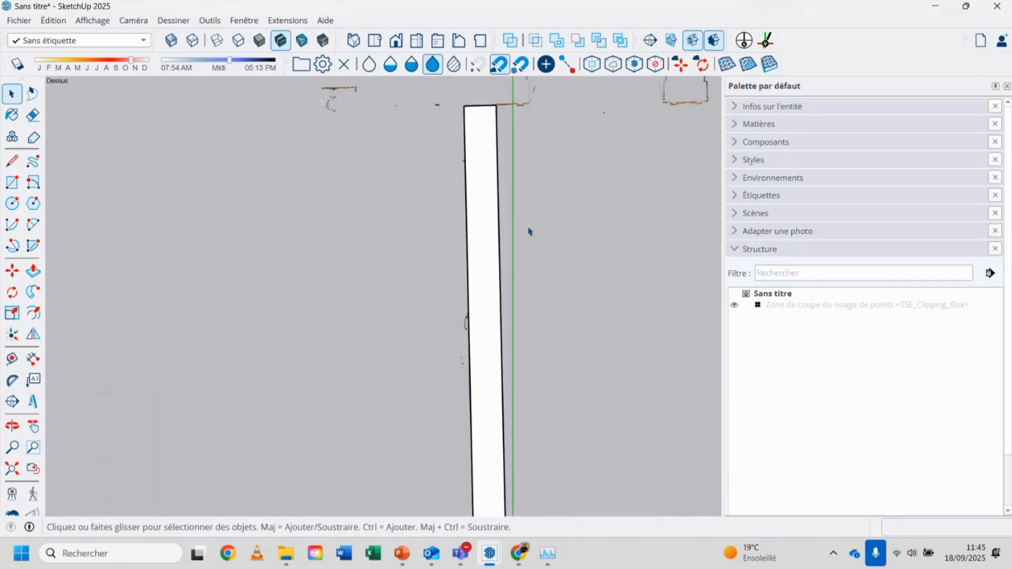
{"action": "scroll", "coordinate": [501, 315], "scroll_direction": "up", "scroll_amount": 3}
{"action": "scroll", "coordinate": [490, 181], "scroll_direction": "up", "scroll_amount": 3}
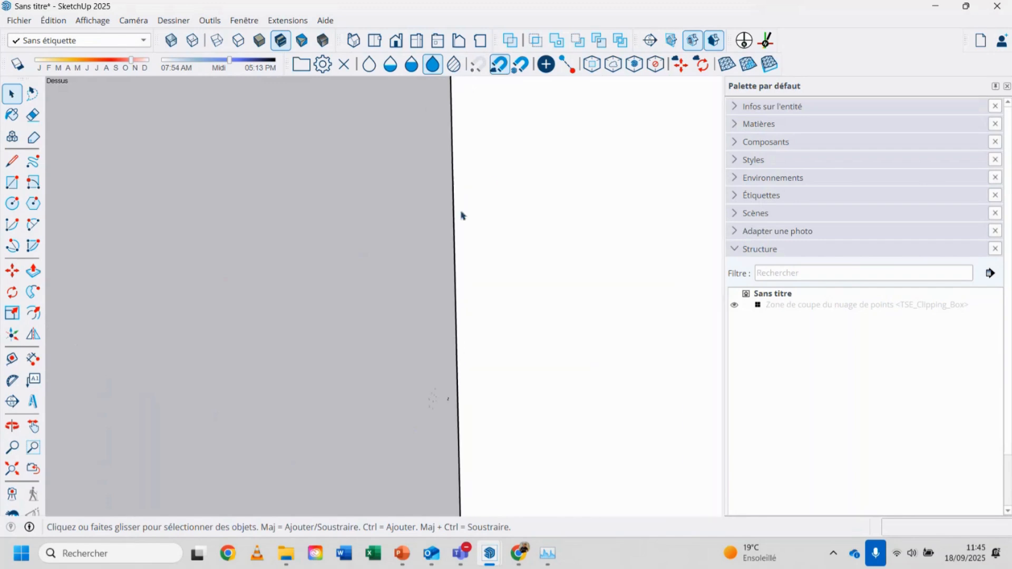
{"action": "scroll", "coordinate": [340, 213], "scroll_direction": "down", "scroll_amount": 1}
{"action": "scroll", "coordinate": [340, 214], "scroll_direction": "down", "scroll_amount": 5}
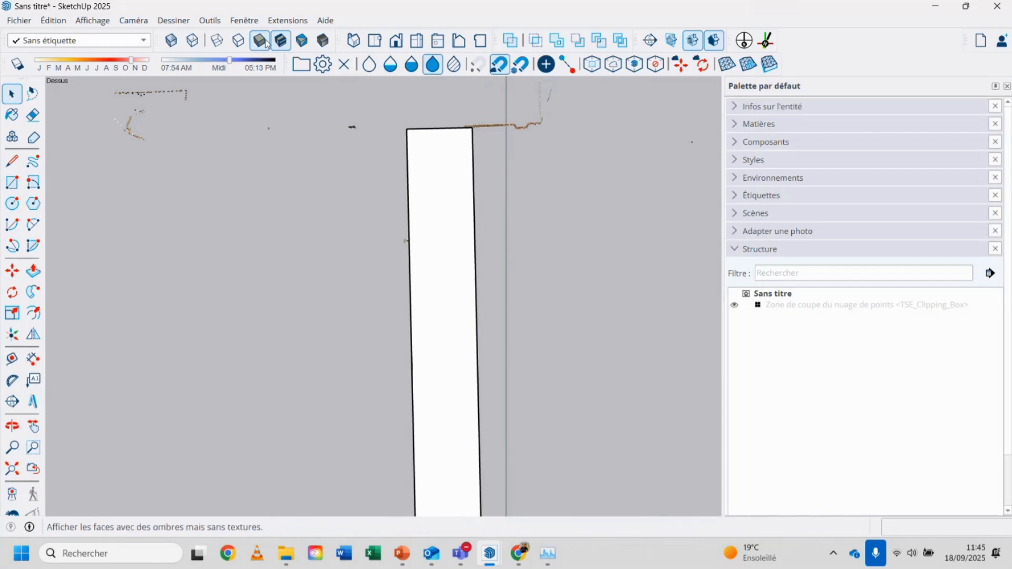
{"action": "scroll", "coordinate": [441, 445], "scroll_direction": "up", "scroll_amount": 2}
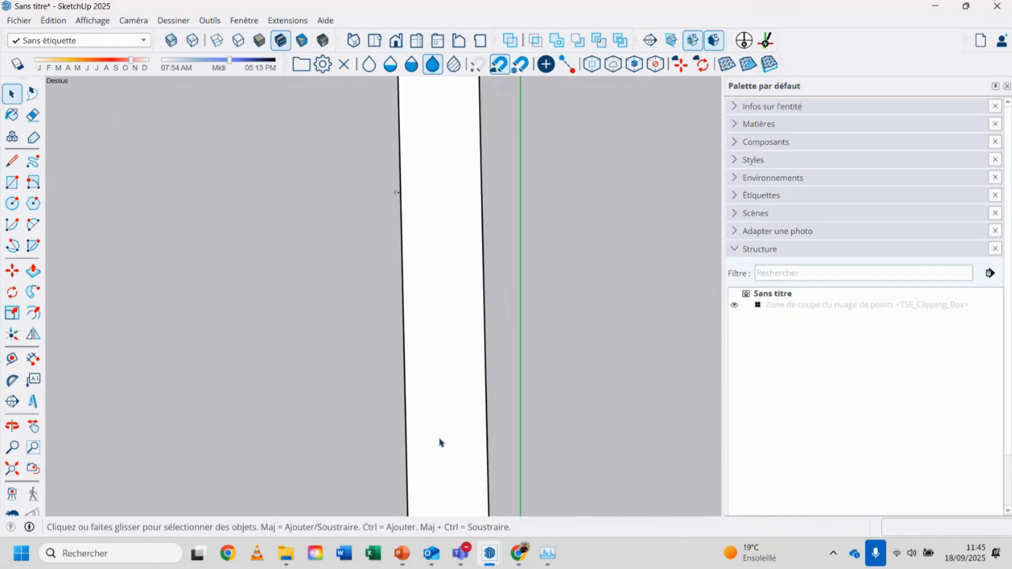
{"action": "scroll", "coordinate": [490, 242], "scroll_direction": "down", "scroll_amount": 5}
{"action": "scroll", "coordinate": [458, 422], "scroll_direction": "up", "scroll_amount": 2}
{"action": "scroll", "coordinate": [436, 441], "scroll_direction": "up", "scroll_amount": 2}
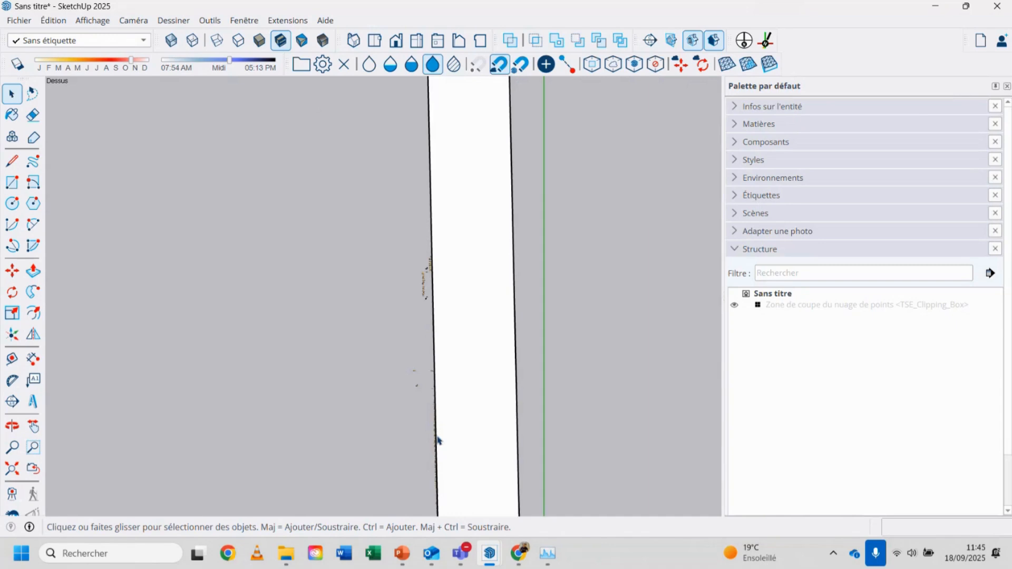
{"action": "scroll", "coordinate": [407, 267], "scroll_direction": "down", "scroll_amount": 2}
{"action": "scroll", "coordinate": [409, 332], "scroll_direction": "up", "scroll_amount": 3}
{"action": "scroll", "coordinate": [409, 310], "scroll_direction": "up", "scroll_amount": 3}
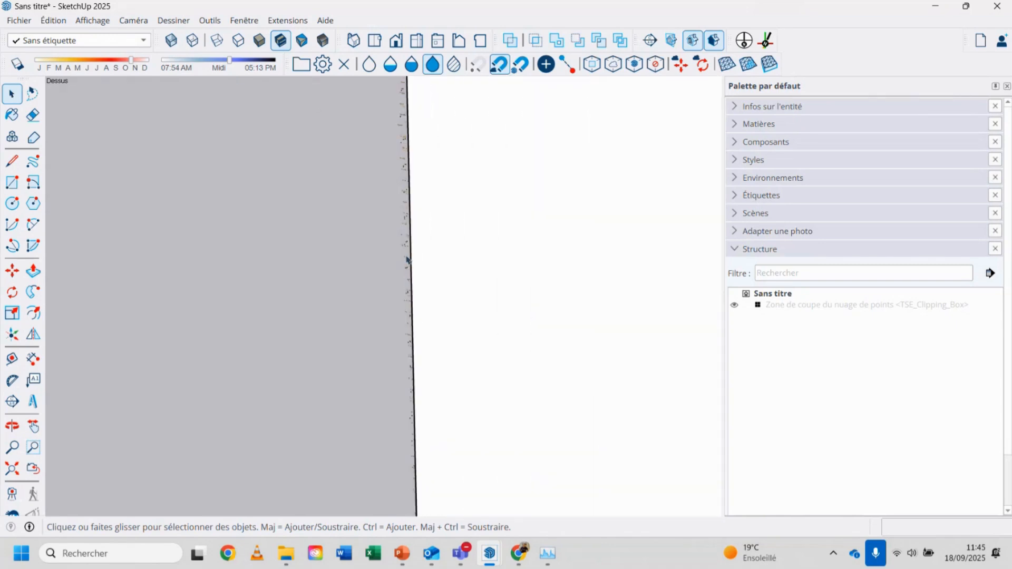
Measure the gap between a scanned section point and the wall's edge with the Tape Measure
{"action": "key", "text": "t"}
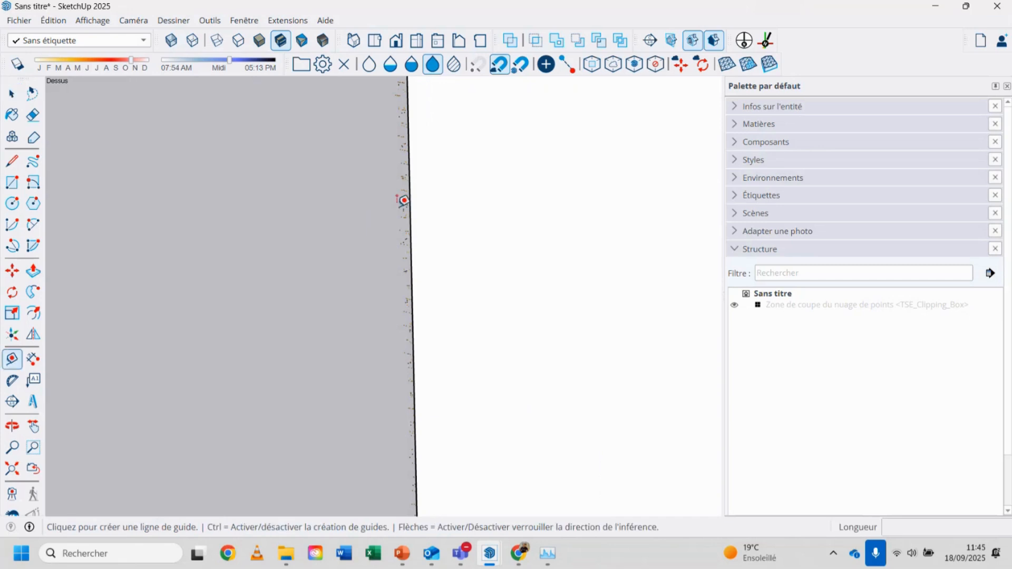
{"action": "left_click", "coordinate": [403, 203]}
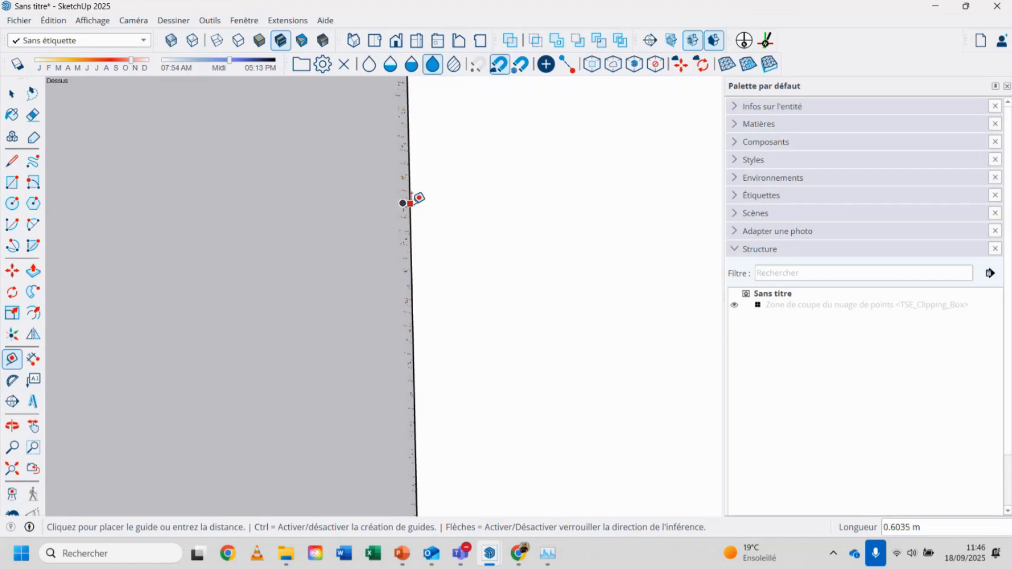
{"action": "left_click", "coordinate": [411, 203]}
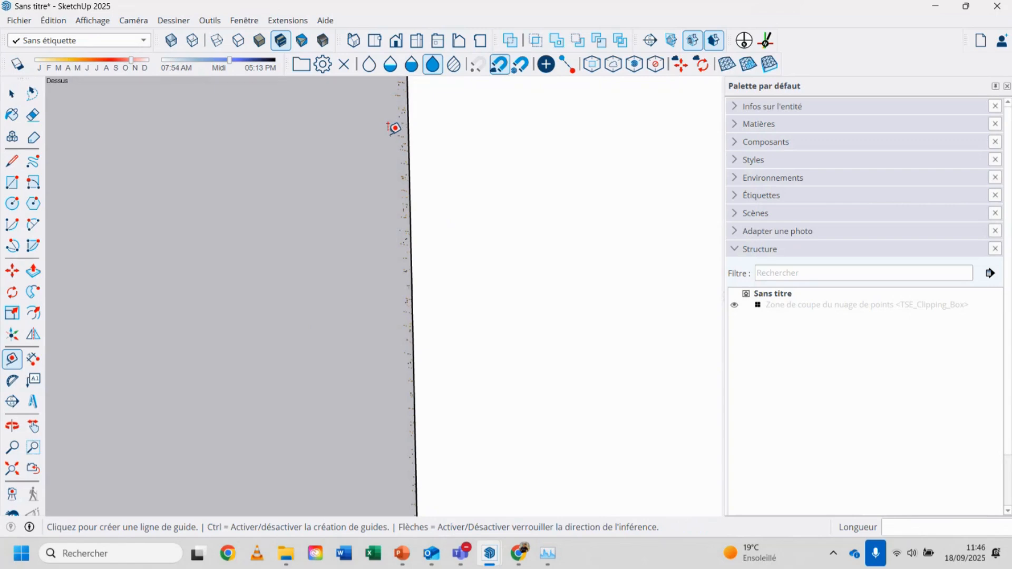
Hide the Coupe-Travers-Ep 0.020 m (2) cloud and show the Murs cloud instead
{"action": "left_click", "coordinate": [322, 64]}
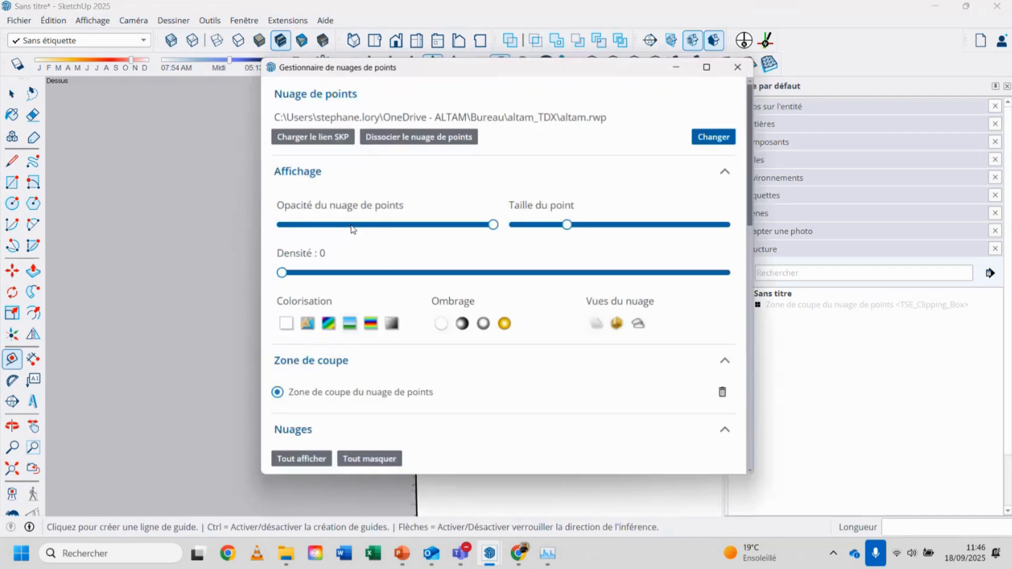
{"action": "scroll", "coordinate": [384, 258], "scroll_direction": "down", "scroll_amount": 6}
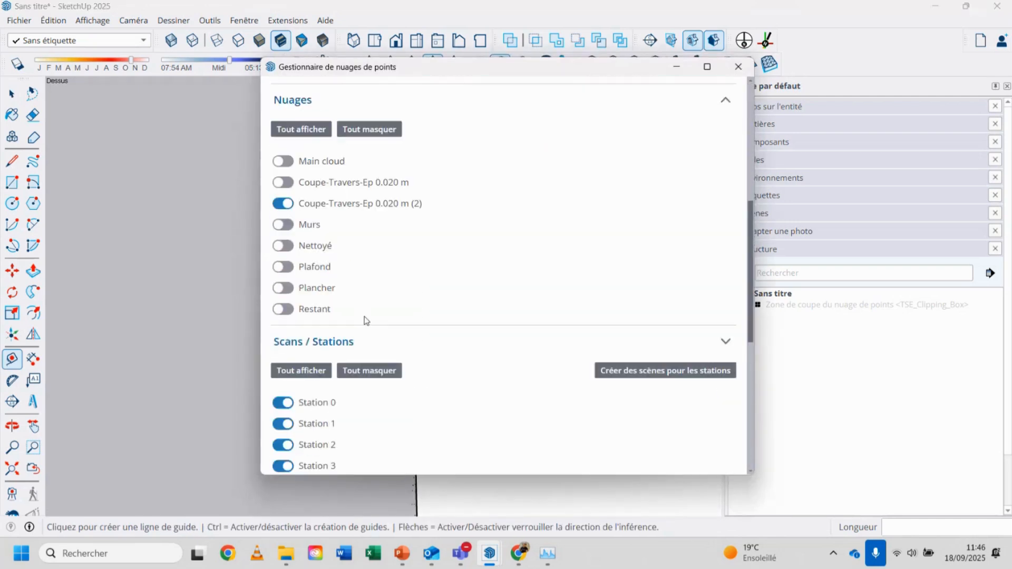
{"action": "left_click", "coordinate": [280, 205]}
{"action": "left_click", "coordinate": [285, 228]}
{"action": "left_click", "coordinate": [738, 66]}
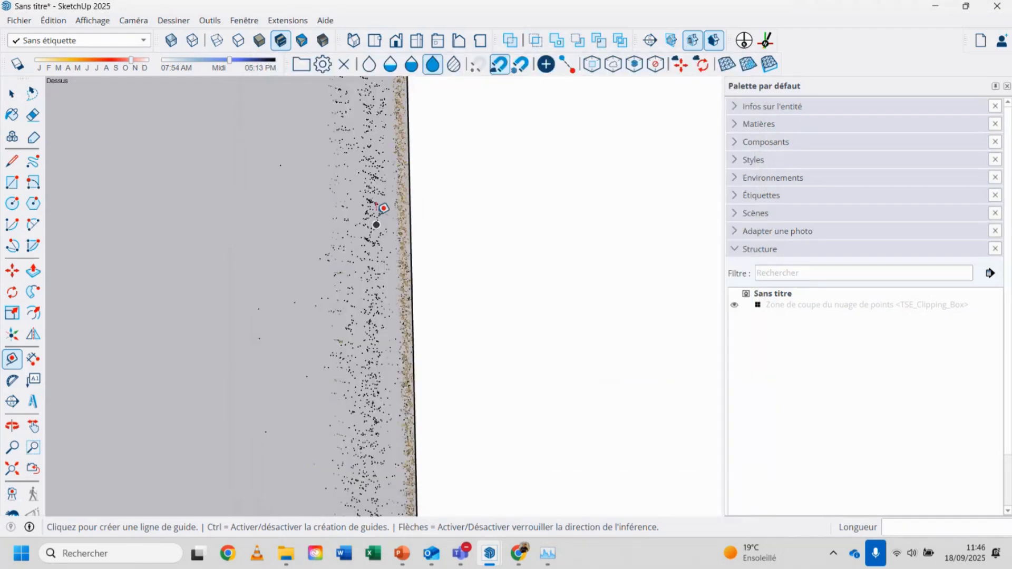
Select the point cloud clipping box and lower its upper face by scaling it to about 0.97 along the blue axis
{"action": "scroll", "coordinate": [394, 357], "scroll_direction": "down", "scroll_amount": 6}
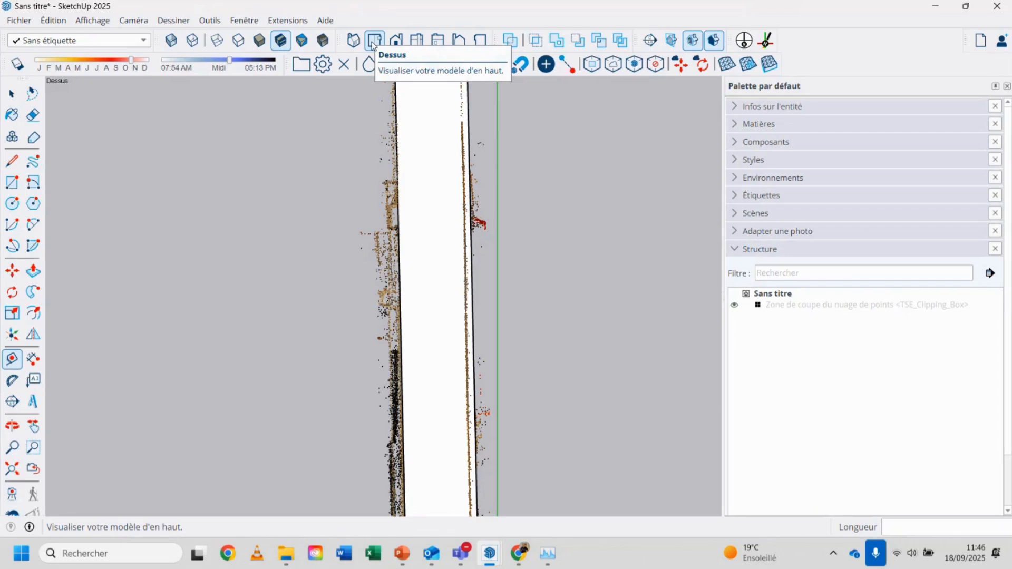
{"action": "middle_click_drag", "start_coordinate": [322, 378], "coordinate": [156, 266]}
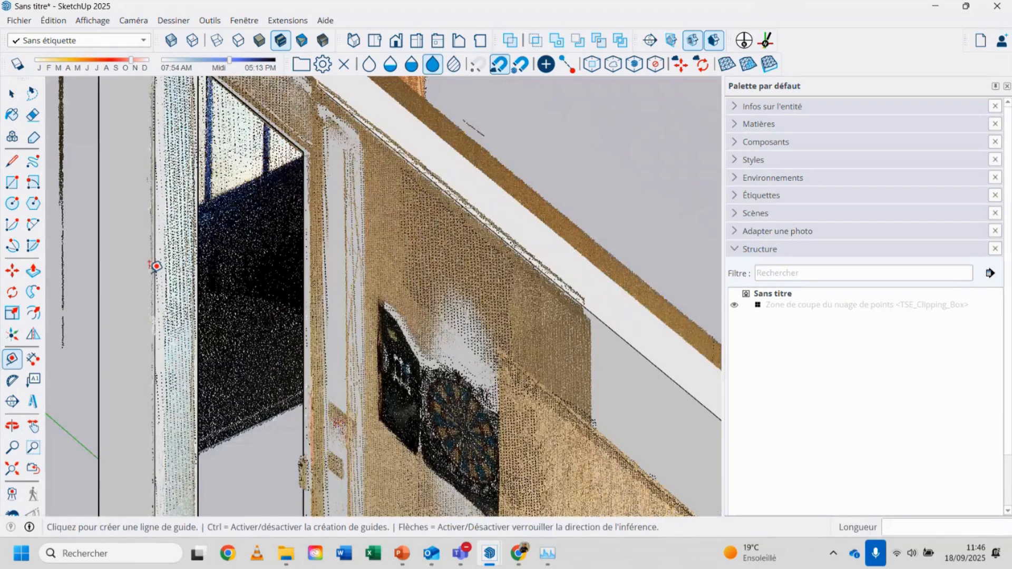
{"action": "scroll", "coordinate": [156, 266], "scroll_direction": "down", "scroll_amount": 5}
{"action": "left_click", "coordinate": [862, 304]}
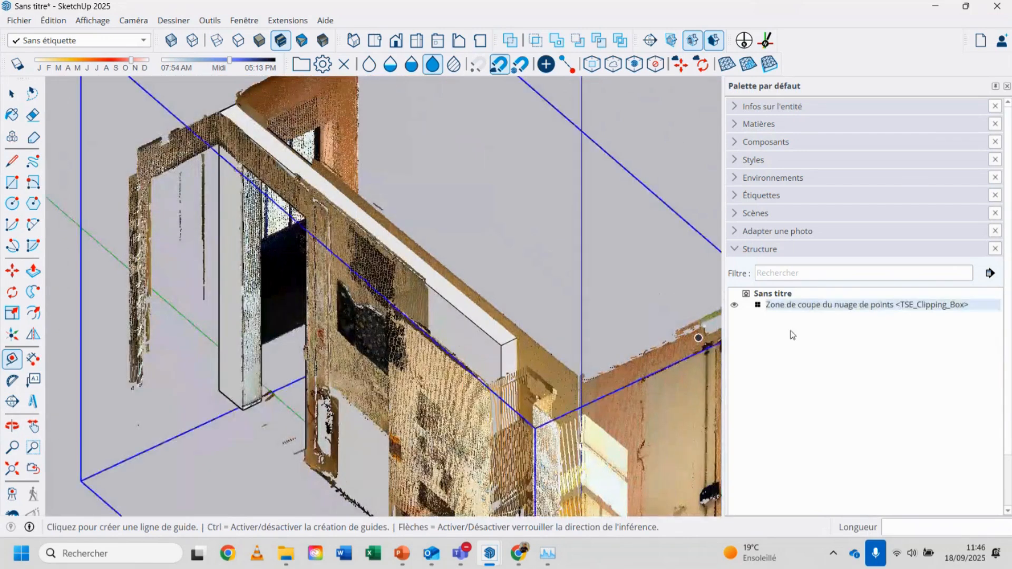
{"action": "key", "text": "s"}
{"action": "left_click", "coordinate": [435, 173]}
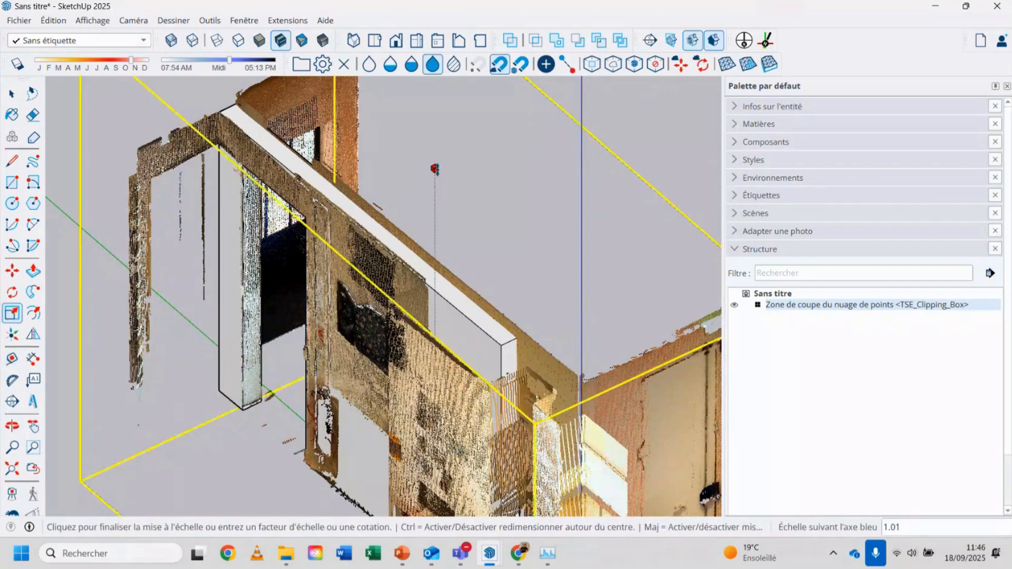
{"action": "left_click", "coordinate": [437, 188]}
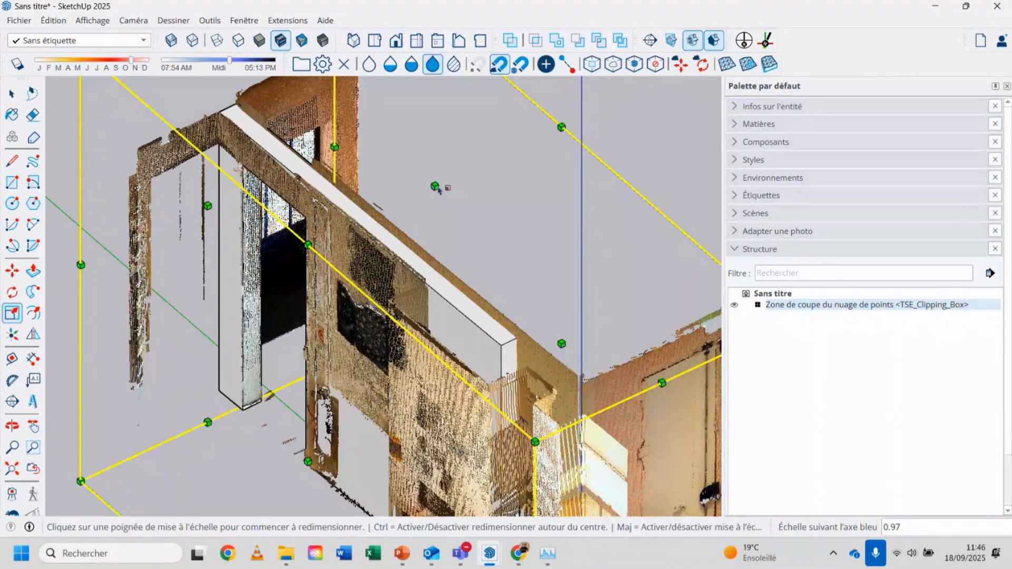
Measure in top view the gap between a scanned wall point and the wall volume's long edge with the Tape Measure
{"action": "scroll", "coordinate": [330, 153], "scroll_direction": "up", "scroll_amount": 3}
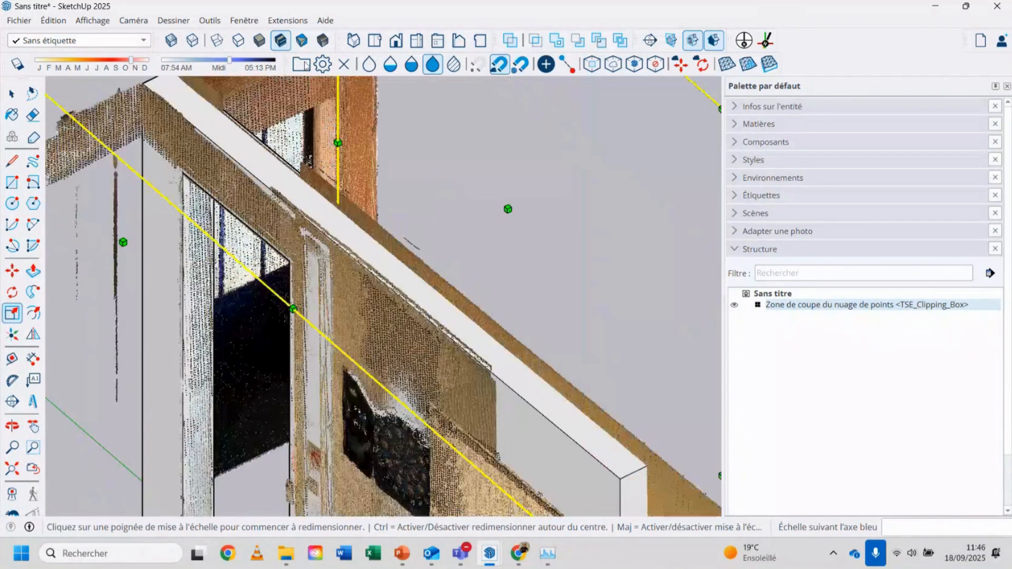
{"action": "left_click", "coordinate": [375, 41]}
{"action": "scroll", "coordinate": [228, 205], "scroll_direction": "up", "scroll_amount": 4}
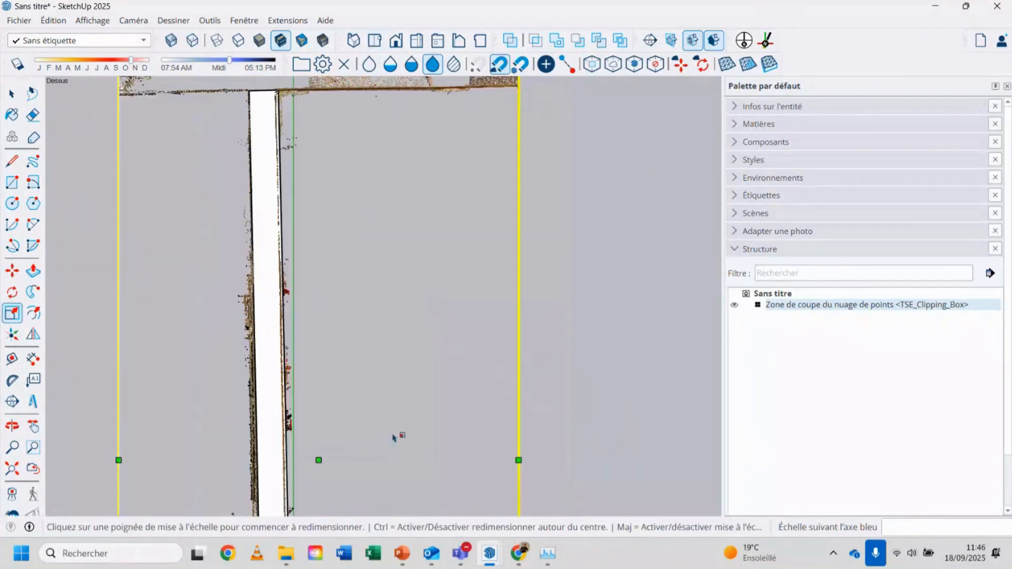
{"action": "scroll", "coordinate": [228, 205], "scroll_direction": "up", "scroll_amount": 5}
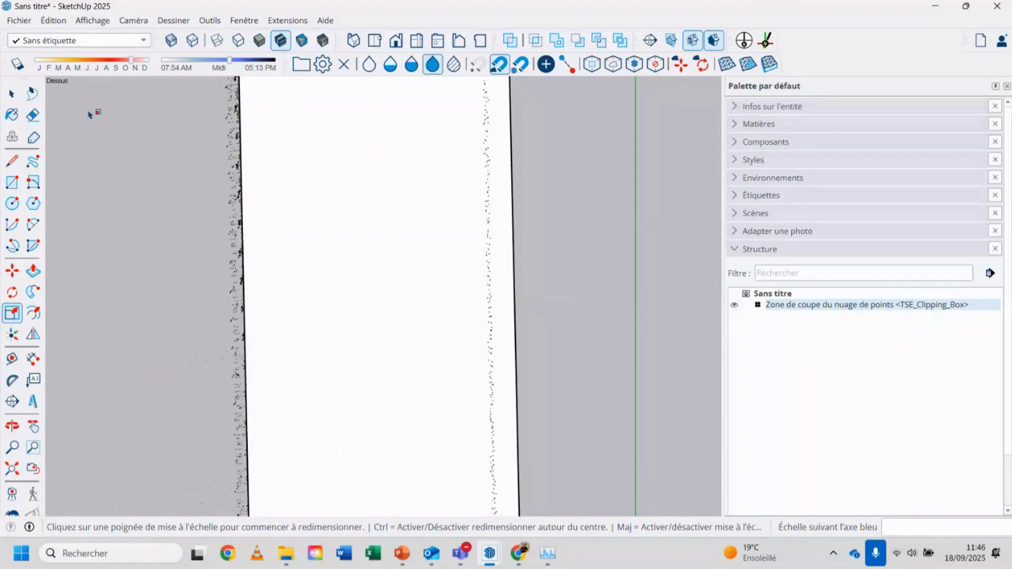
{"action": "key", "text": "t"}
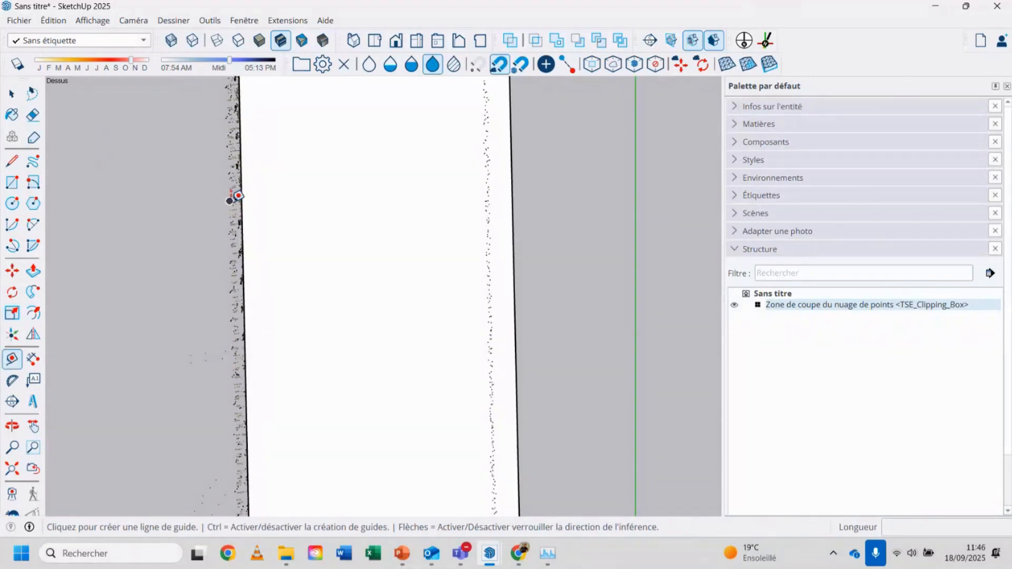
{"action": "left_click", "coordinate": [230, 201]}
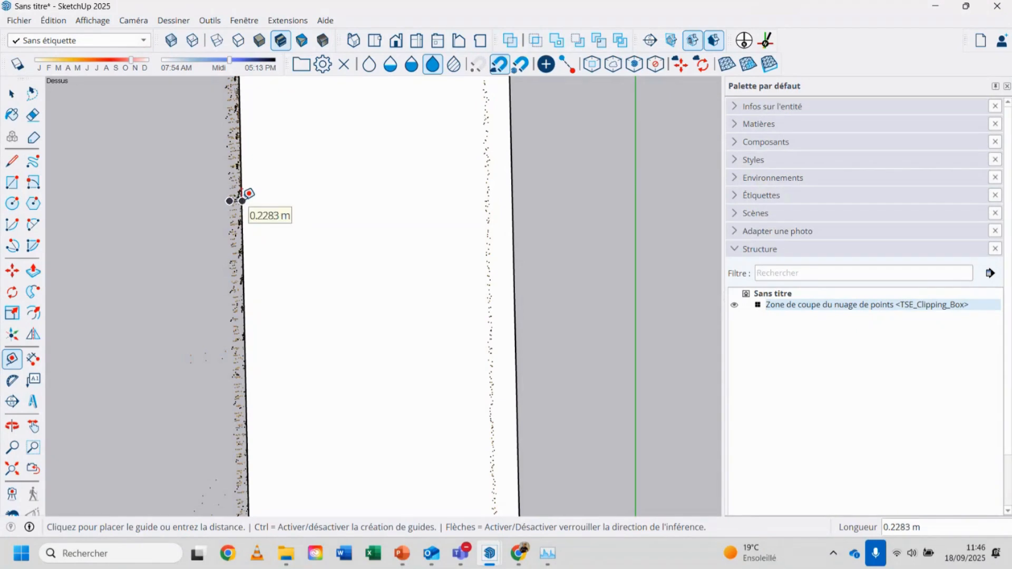
{"action": "left_click", "coordinate": [242, 201]}
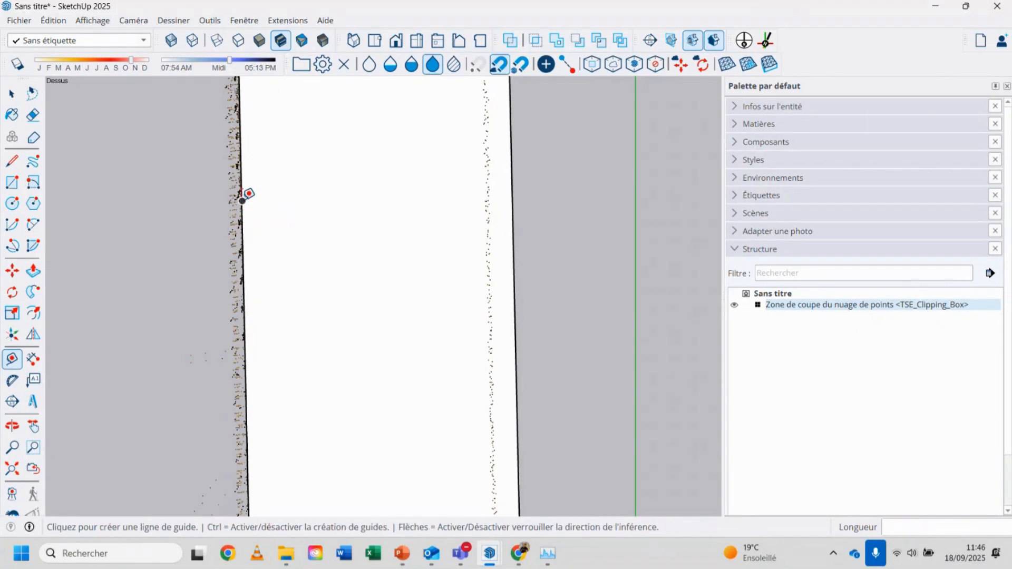
Examine how the wall volume fits the Murs point cloud, from above and in perspective
{"action": "scroll", "coordinate": [294, 218], "scroll_direction": "down", "scroll_amount": 10}
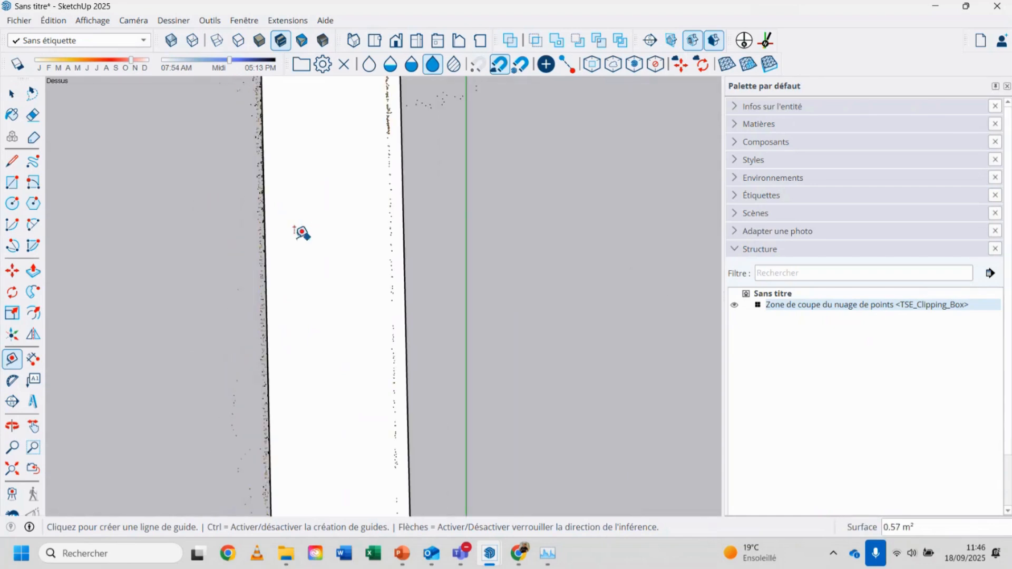
{"action": "scroll", "coordinate": [355, 333], "scroll_direction": "down", "scroll_amount": 5}
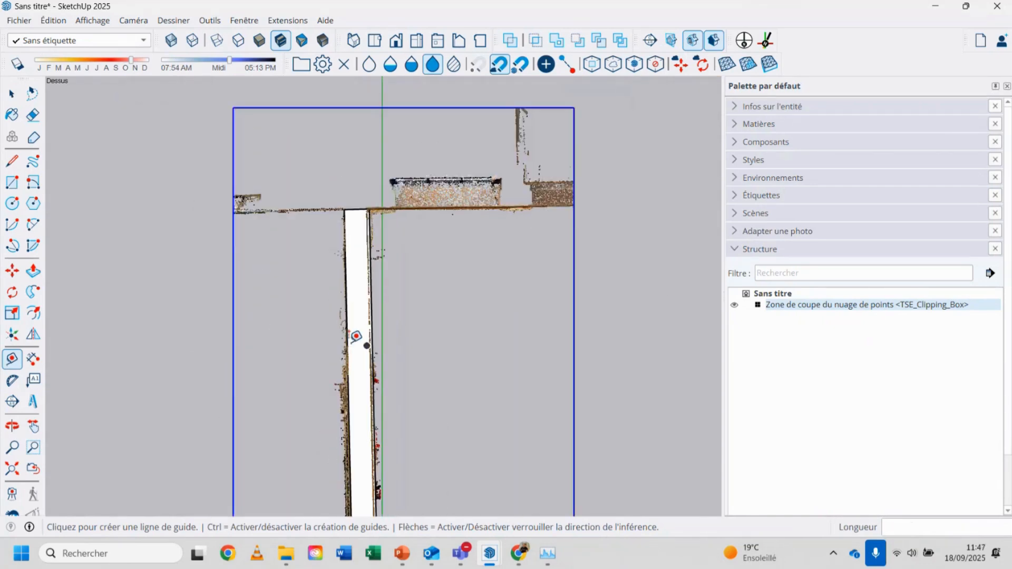
{"action": "middle_click_drag", "start_coordinate": [305, 339], "coordinate": [337, 329]}
{"action": "scroll", "coordinate": [338, 329], "scroll_direction": "up", "scroll_amount": 5}
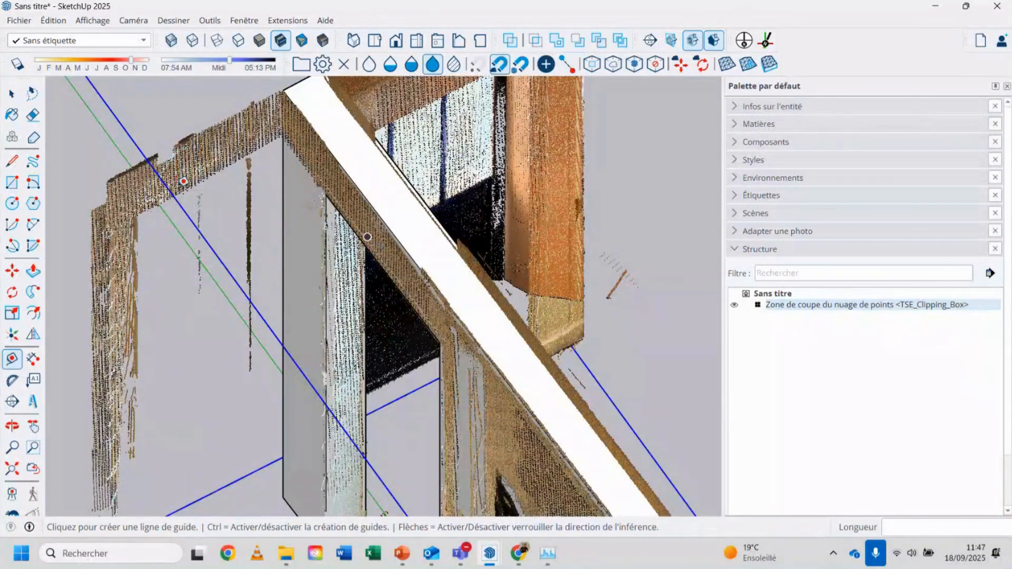
{"action": "scroll", "coordinate": [375, 248], "scroll_direction": "down", "scroll_amount": 6}
{"action": "middle_click_drag", "start_coordinate": [411, 341], "coordinate": [481, 275]}
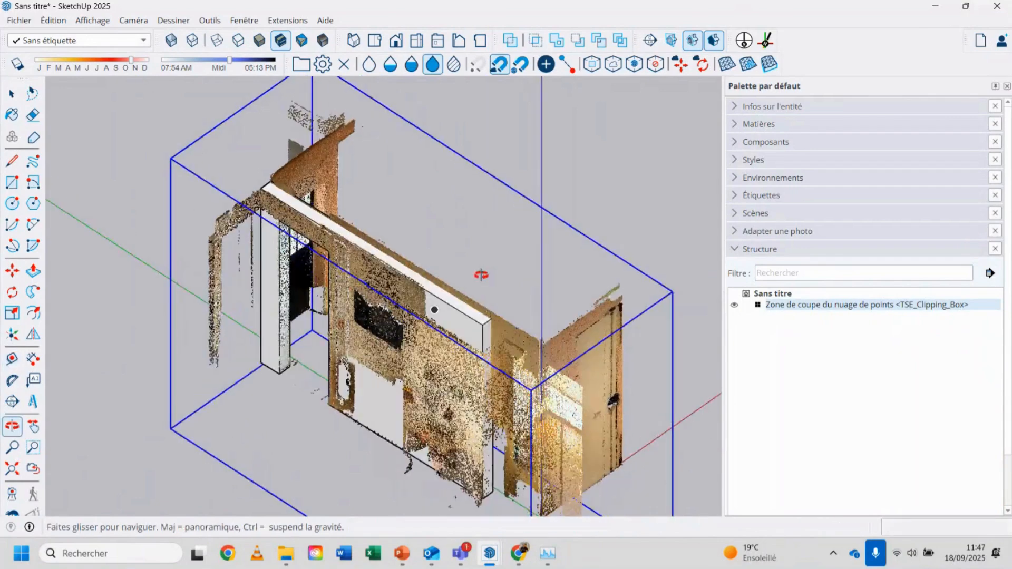
{"action": "key", "text": "t"}
{"action": "scroll", "coordinate": [585, 201], "scroll_direction": "up", "scroll_amount": 3}
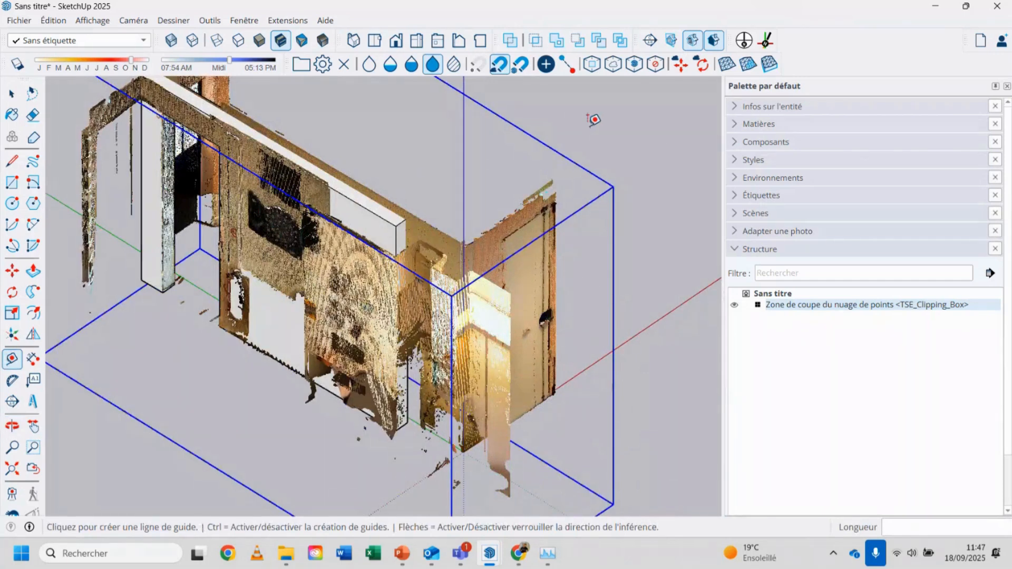
Set the inspection comparison distance to 6 mm and turn on the inspection map for the wall volume
{"action": "left_click", "coordinate": [323, 64]}
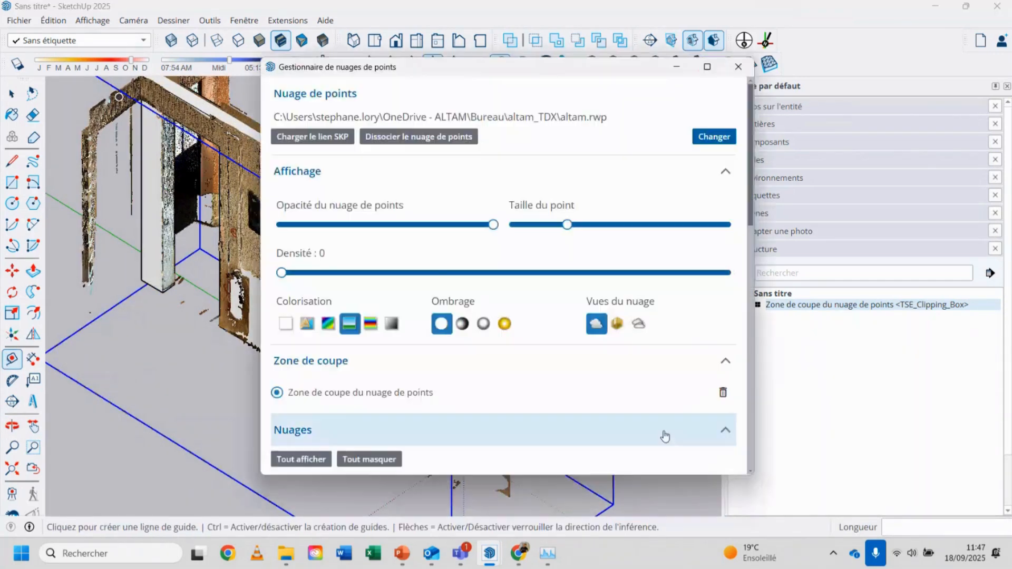
{"action": "scroll", "coordinate": [451, 290], "scroll_direction": "down", "scroll_amount": 4}
{"action": "scroll", "coordinate": [454, 292], "scroll_direction": "down", "scroll_amount": 9}
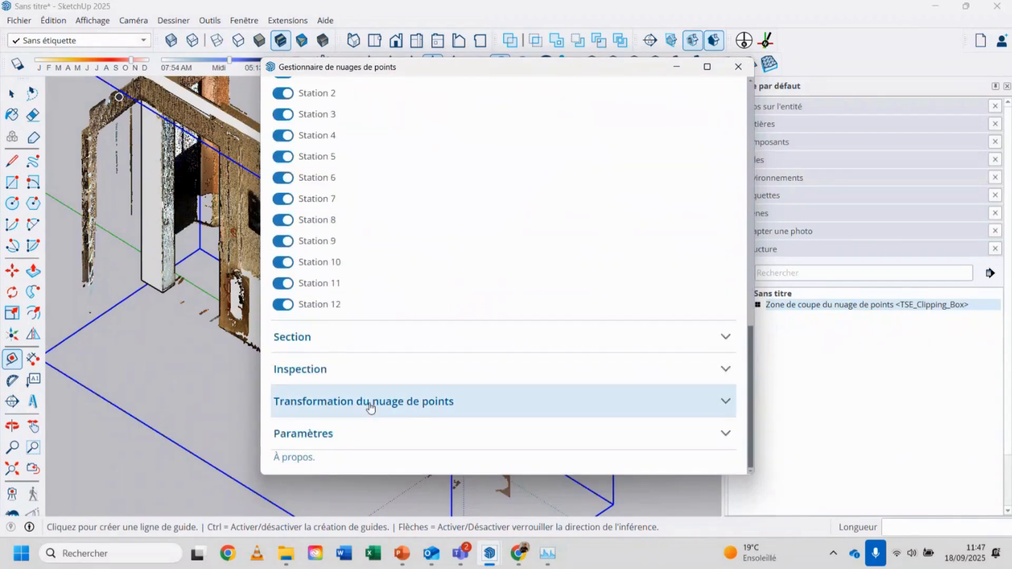
{"action": "left_click", "coordinate": [376, 373]}
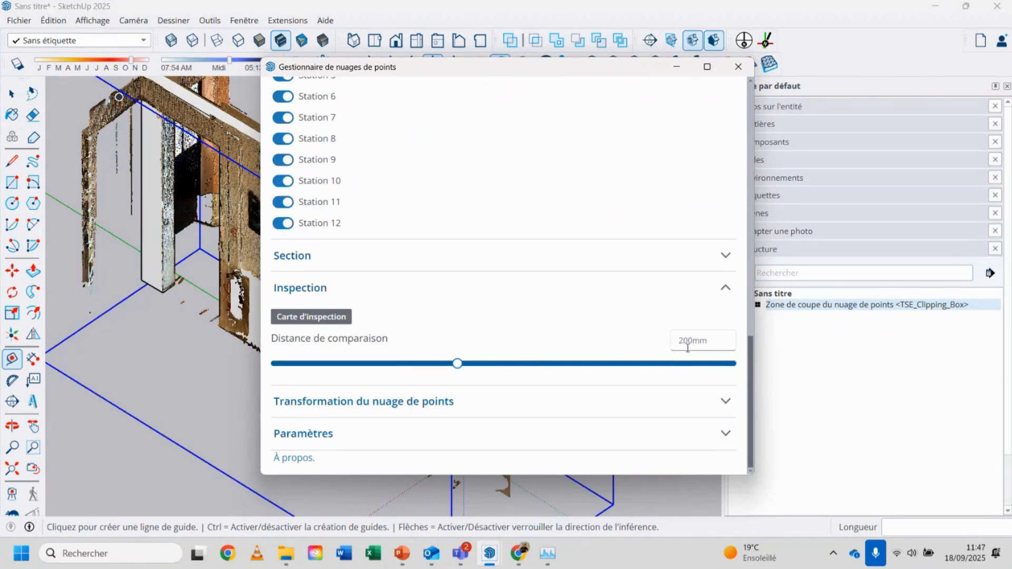
{"action": "left_click_drag", "start_coordinate": [454, 370], "coordinate": [282, 378]}
{"action": "left_click", "coordinate": [305, 318]}
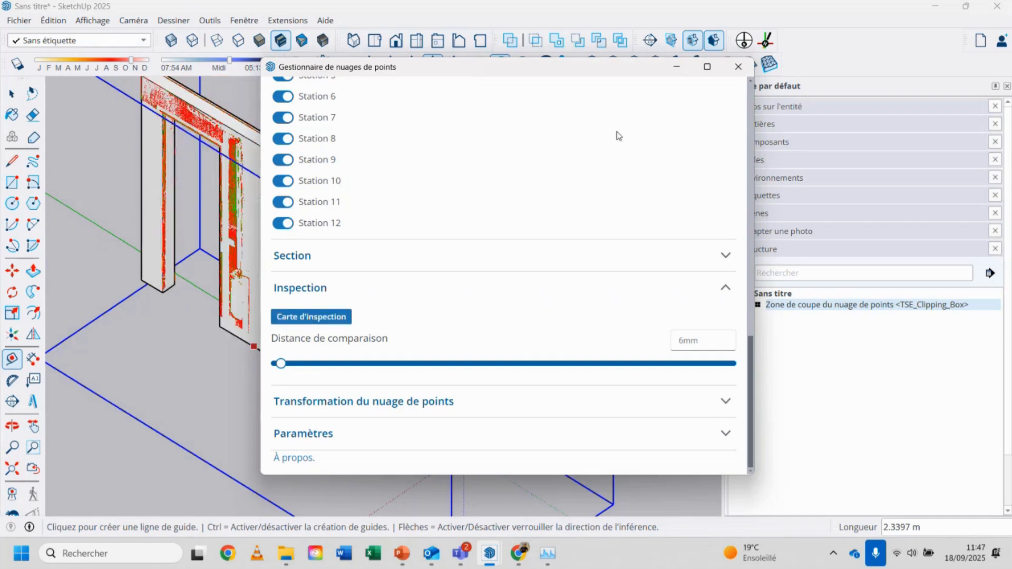
{"action": "left_click", "coordinate": [738, 66]}
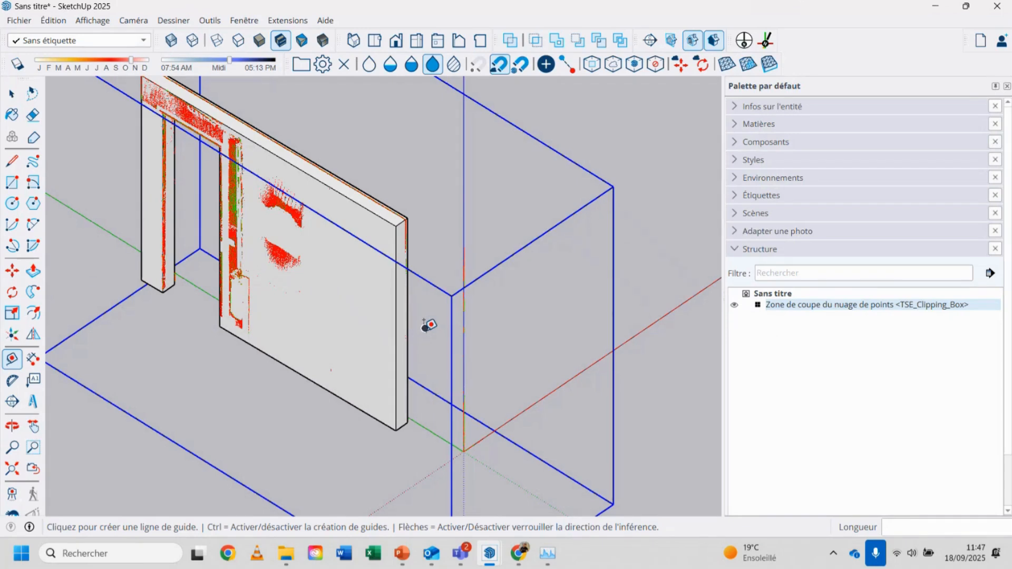
Examine the inspection map's deviation colours on both faces of the wall and around the door opening
{"action": "middle_click_drag", "start_coordinate": [432, 263], "coordinate": [3, 296]}
{"action": "key", "text": "t"}
{"action": "scroll", "coordinate": [369, 264], "scroll_direction": "up", "scroll_amount": 6}
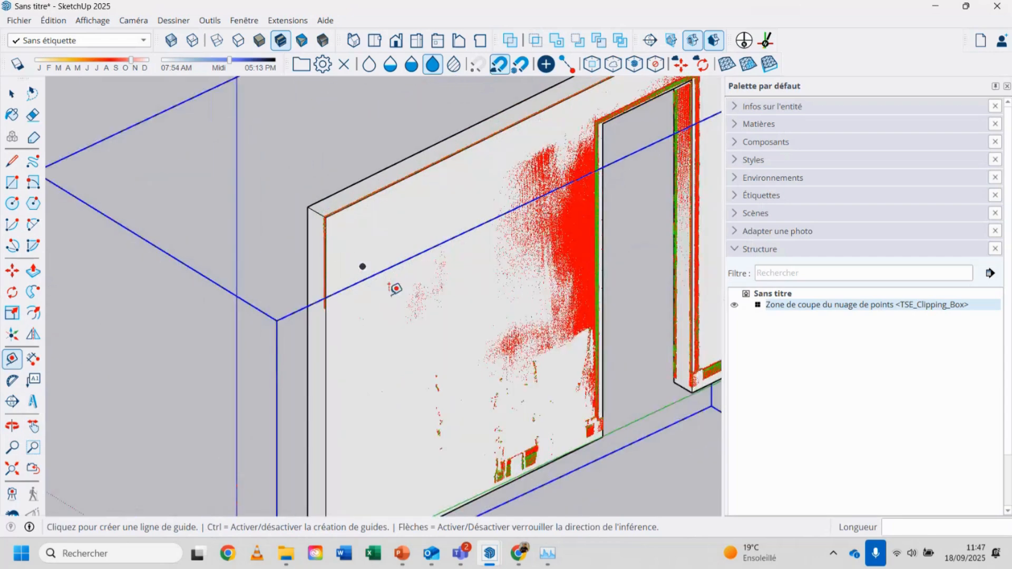
{"action": "scroll", "coordinate": [371, 243], "scroll_direction": "down", "scroll_amount": 6}
{"action": "middle_click_drag", "start_coordinate": [331, 287], "coordinate": [786, 317]}
{"action": "scroll", "coordinate": [376, 279], "scroll_direction": "up", "scroll_amount": 5}
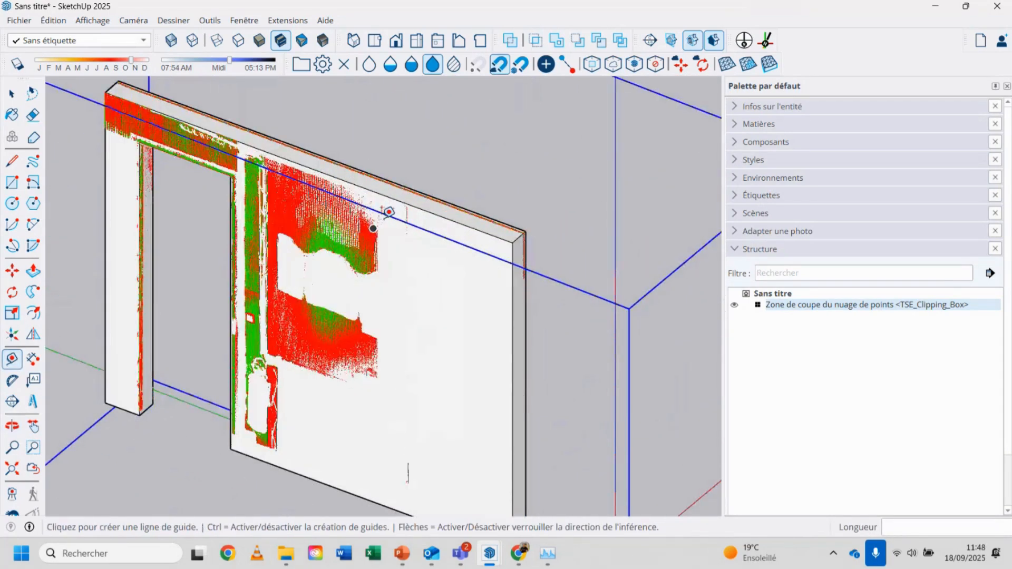
{"action": "scroll", "coordinate": [386, 213], "scroll_direction": "up", "scroll_amount": 2}
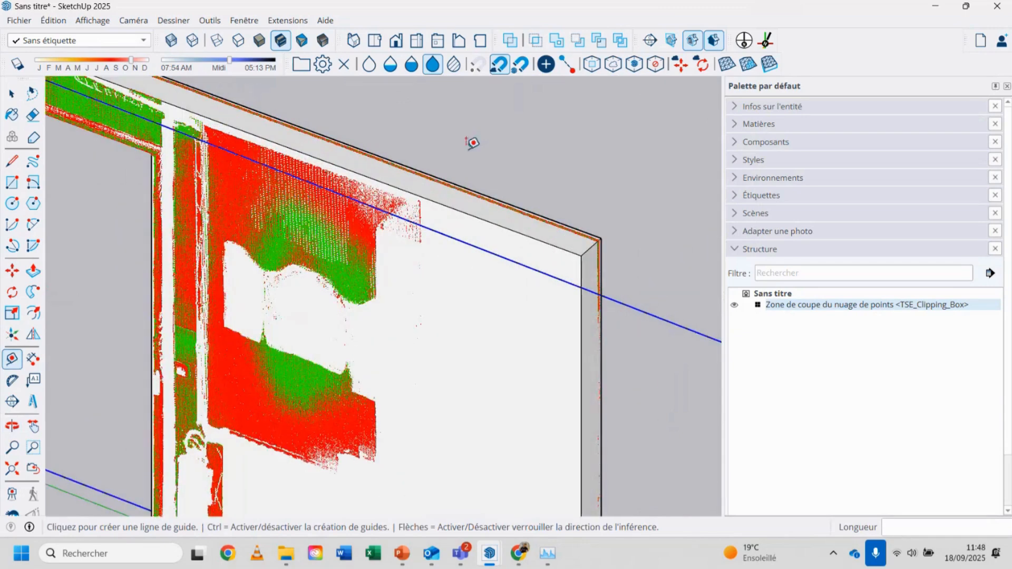
{"action": "key", "text": "p"}
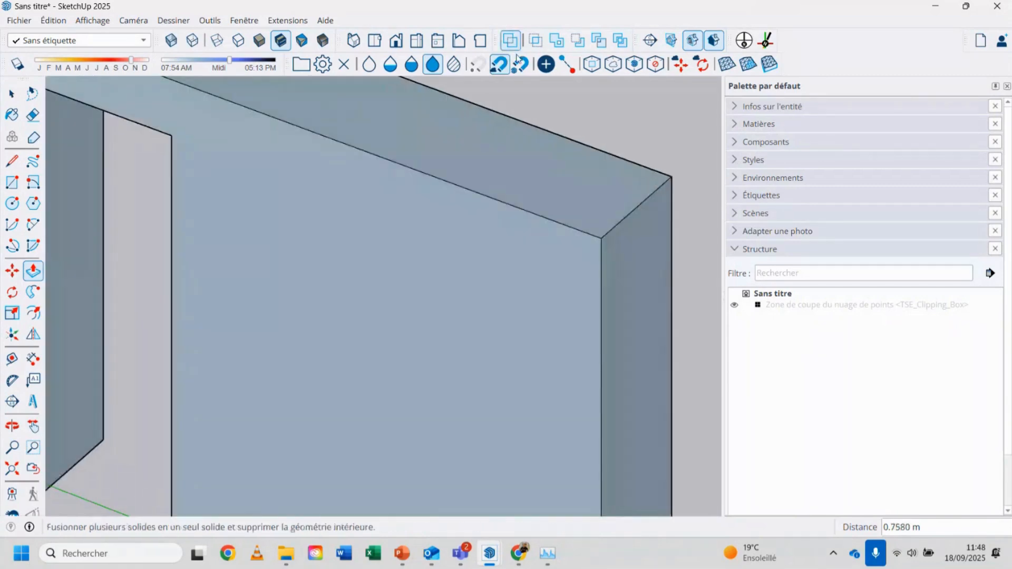
{"action": "left_click", "coordinate": [490, 103]}
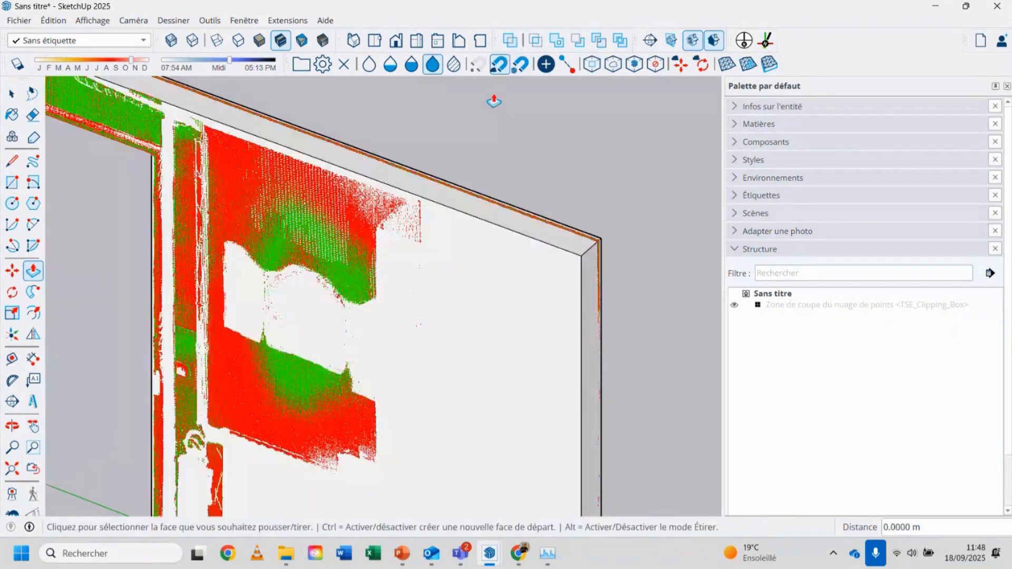
{"action": "key", "text": "shift+z"}
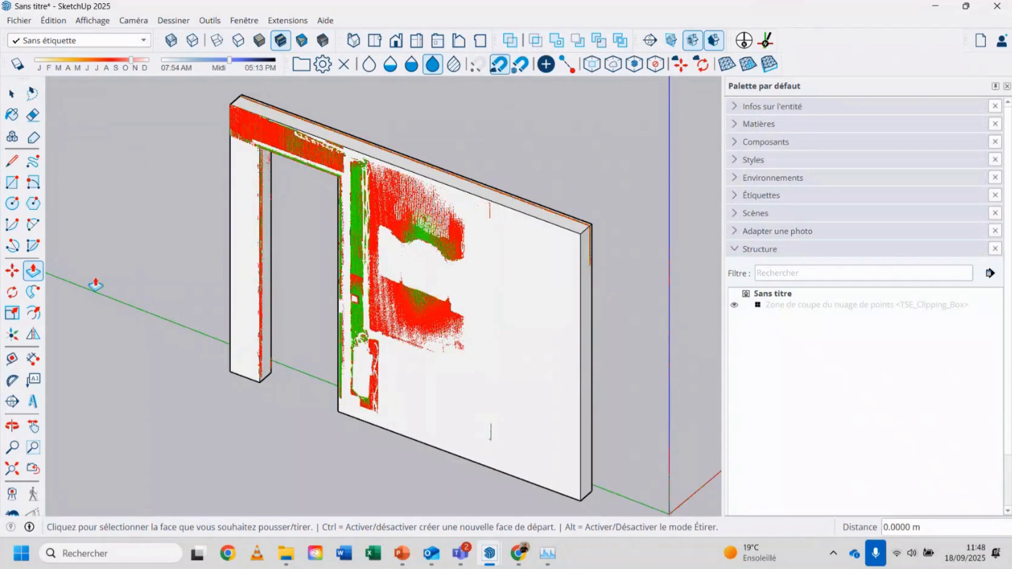
{"action": "left_click", "coordinate": [11, 94]}
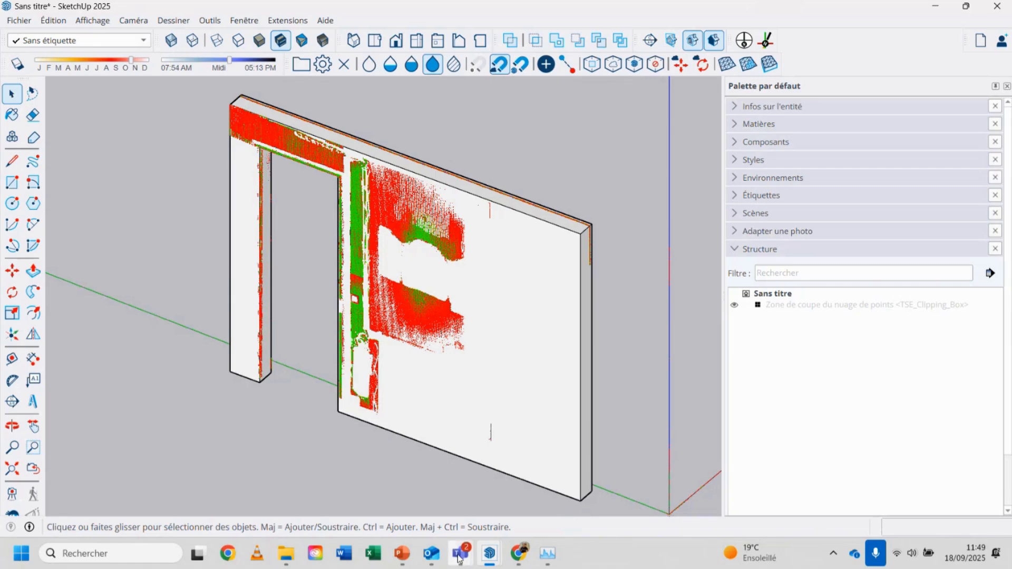
Switch to Trimble RealWorks and examine the msk perrier jouet project cloud and its scan stations from above
{"action": "mouse_move", "coordinate": [460, 558]}
{"action": "mouse_move", "coordinate": [518, 554]}
{"action": "left_click", "coordinate": [552, 556]}
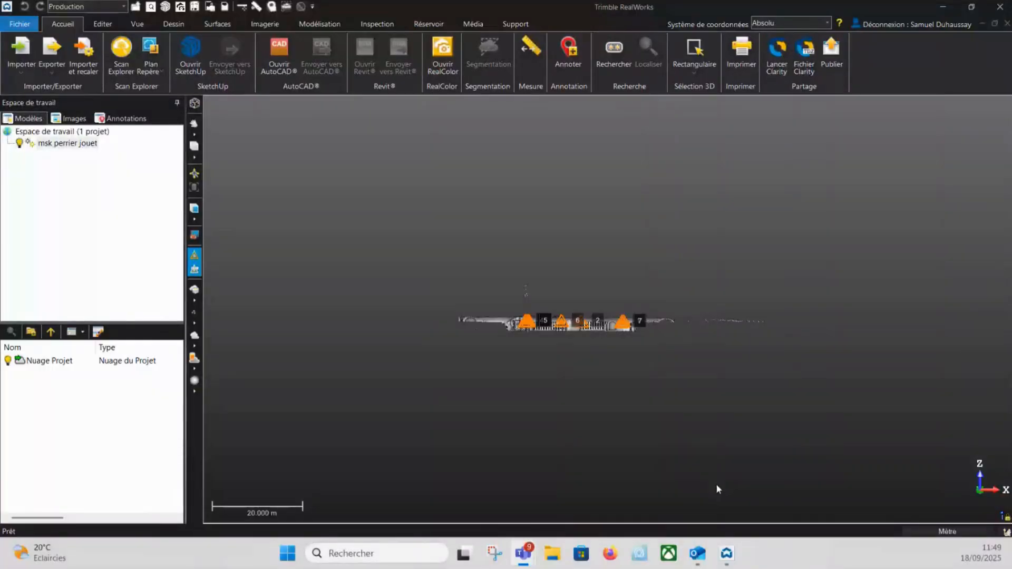
{"action": "left_click_drag", "start_coordinate": [647, 364], "coordinate": [636, 456]}
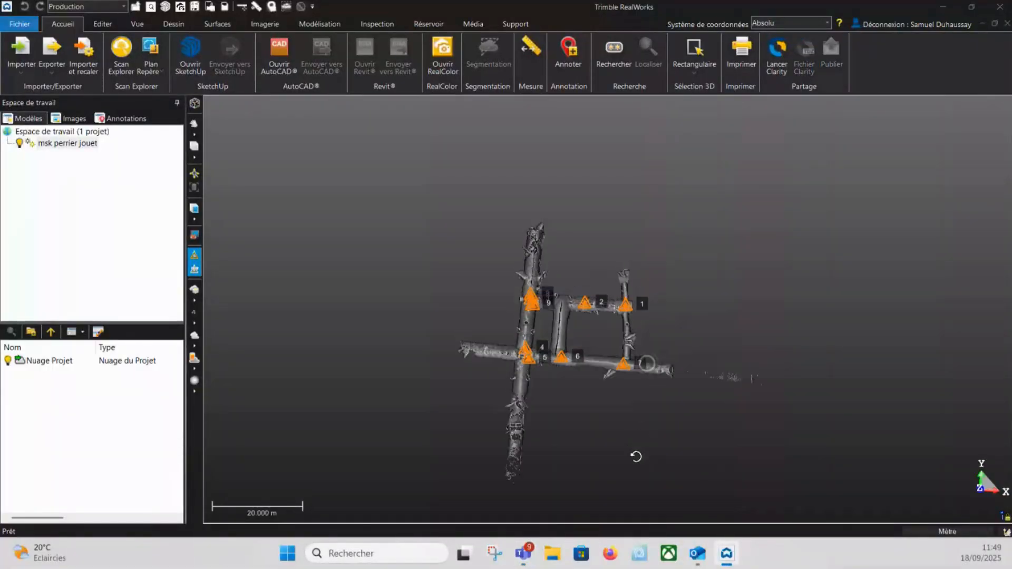
{"action": "scroll", "coordinate": [581, 364], "scroll_direction": "up", "scroll_amount": 3}
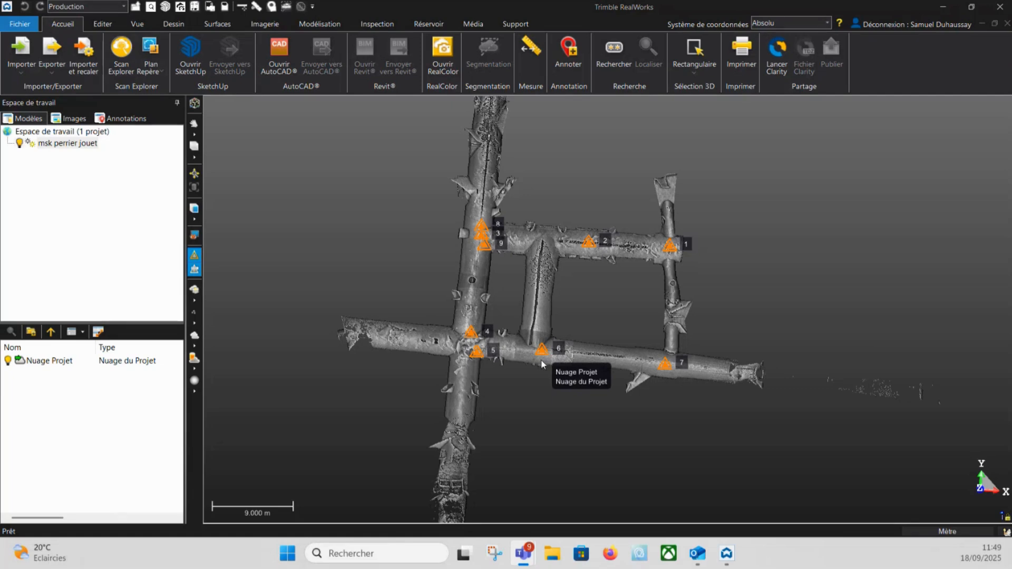
{"action": "scroll", "coordinate": [504, 359], "scroll_direction": "up", "scroll_amount": 1}
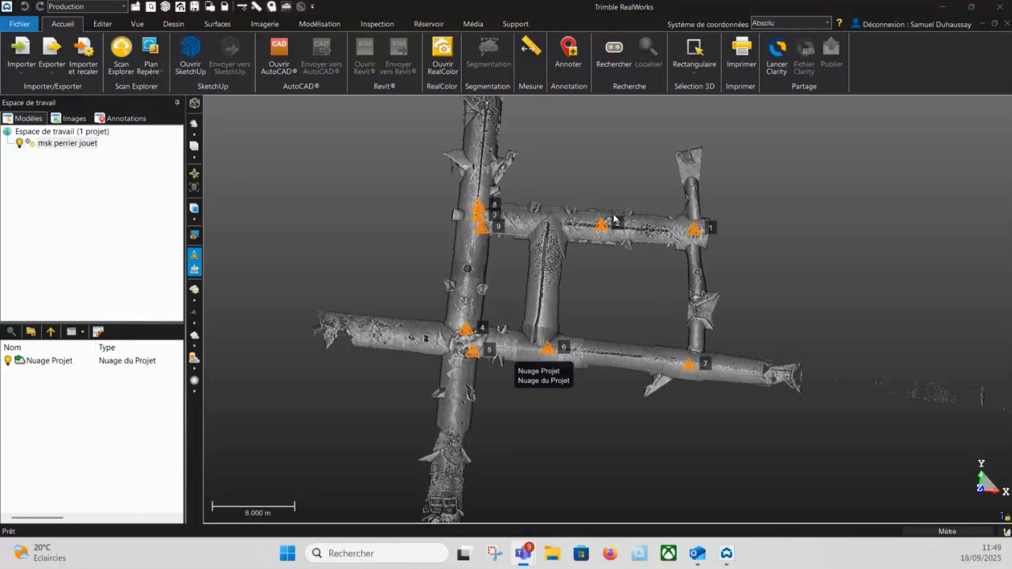
Examine the inside of the cellar galleries in the project cloud, including the bottle racks and vault around stations 4 and 5
{"action": "left_click", "coordinate": [194, 146]}
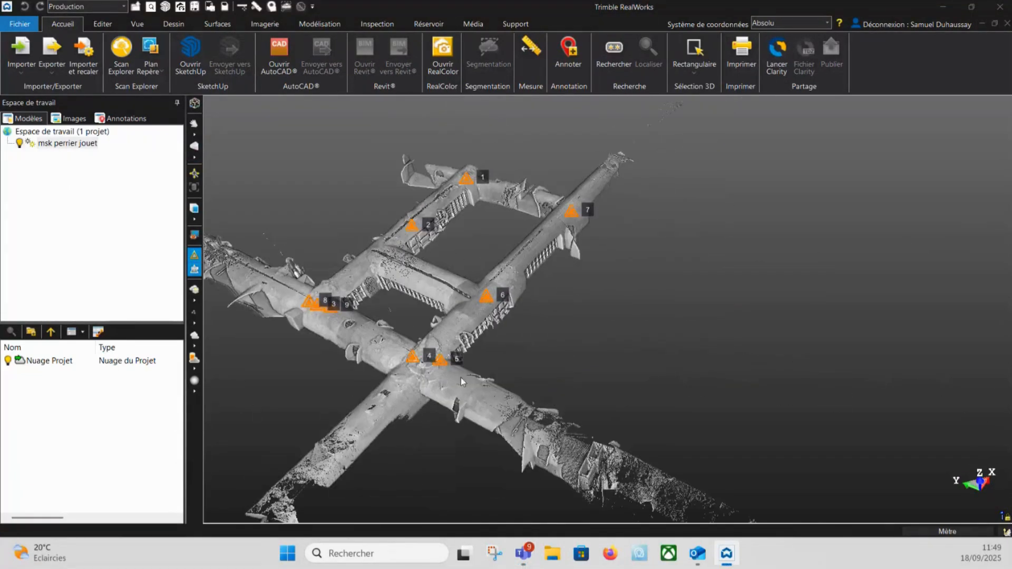
{"action": "scroll", "coordinate": [390, 373], "scroll_direction": "up", "scroll_amount": 12}
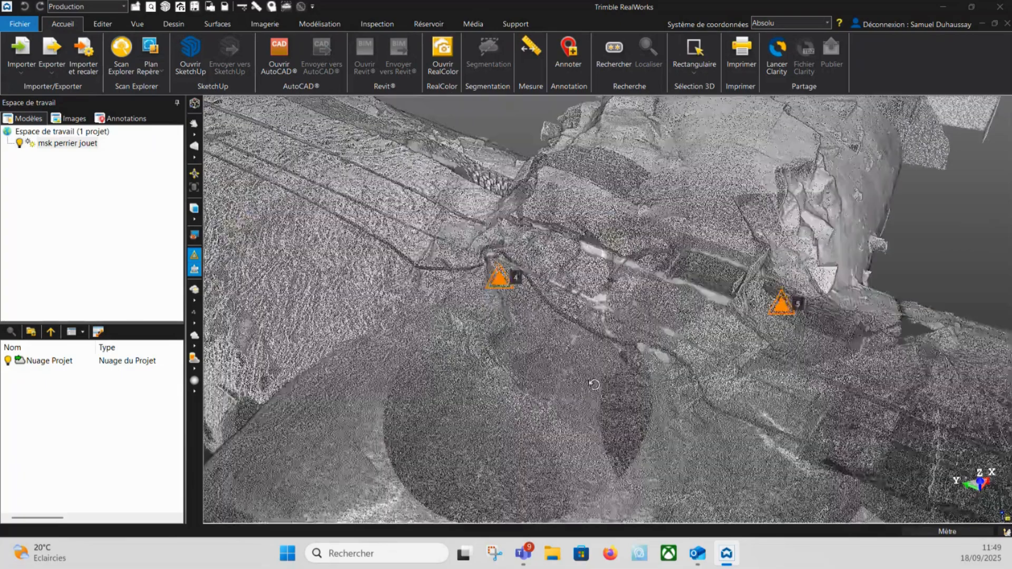
{"action": "left_click_drag", "start_coordinate": [598, 380], "coordinate": [586, 456]}
{"action": "scroll", "coordinate": [546, 349], "scroll_direction": "up", "scroll_amount": 2}
{"action": "middle_click_drag", "start_coordinate": [586, 456], "coordinate": [673, 220]}
{"action": "mouse_move", "coordinate": [612, 368]}
{"action": "left_mouse_down"}
{"action": "mouse_move", "coordinate": [596, 393]}
{"action": "mouse_move", "coordinate": [607, 380]}
{"action": "left_mouse_up"}
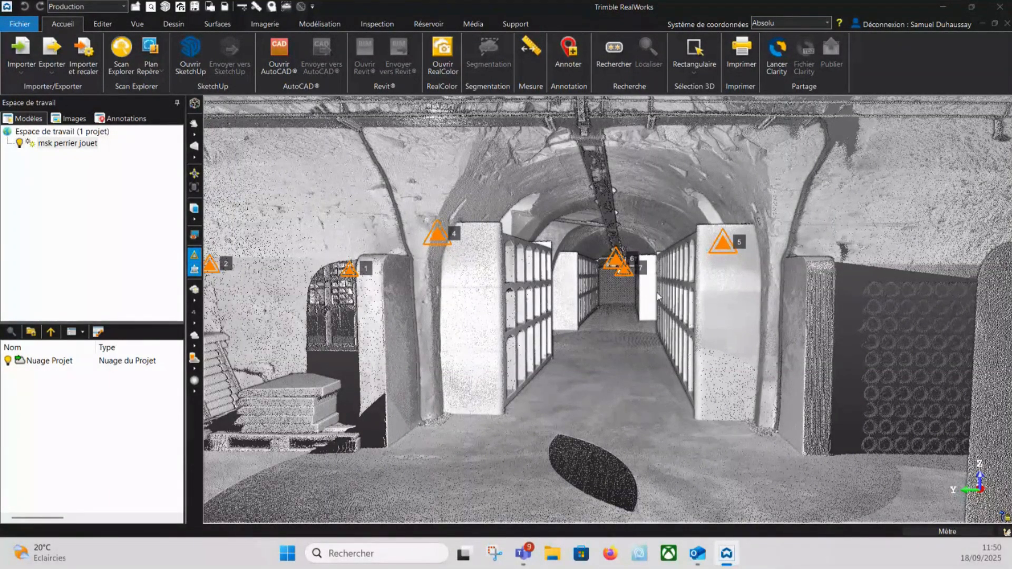
{"action": "scroll", "coordinate": [666, 299], "scroll_direction": "up", "scroll_amount": 5}
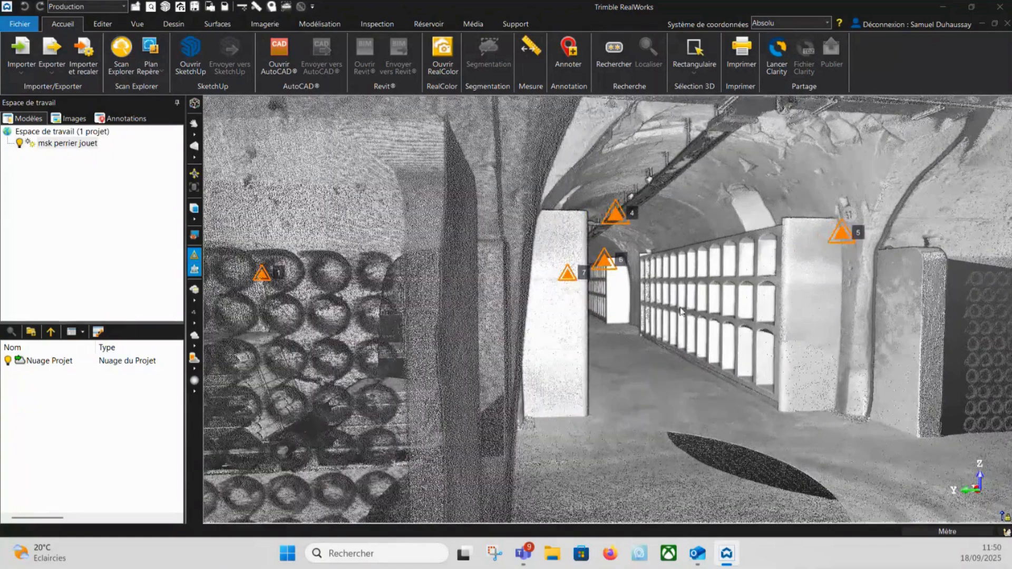
Start a cutting plane on the Nuage Projet cloud and set its normal to the X axis (1, 0, 0)
{"action": "left_click", "coordinate": [107, 366]}
{"action": "left_click_drag", "start_coordinate": [639, 274], "coordinate": [594, 280]}
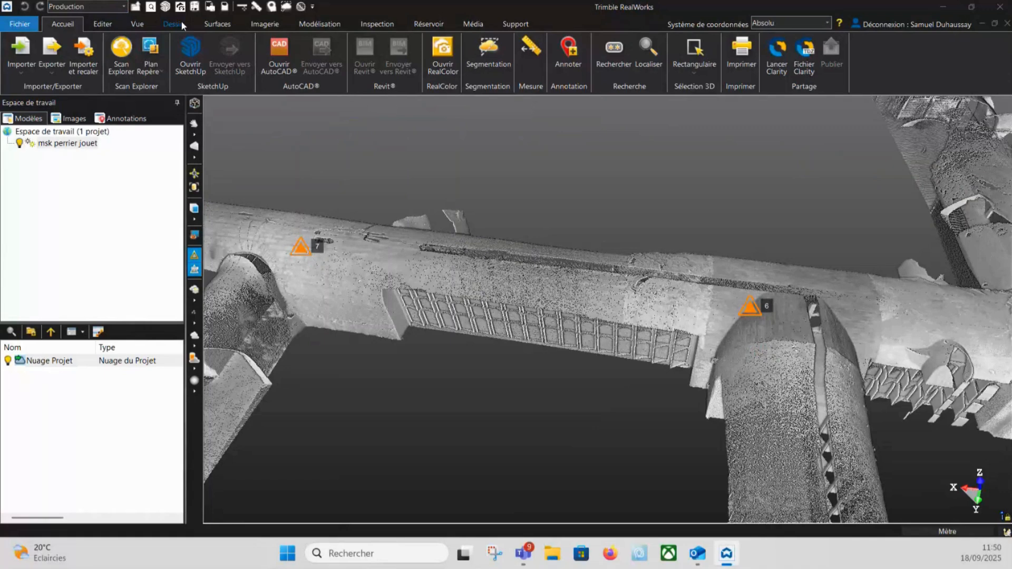
{"action": "left_click", "coordinate": [217, 24]}
{"action": "left_click", "coordinate": [347, 52]}
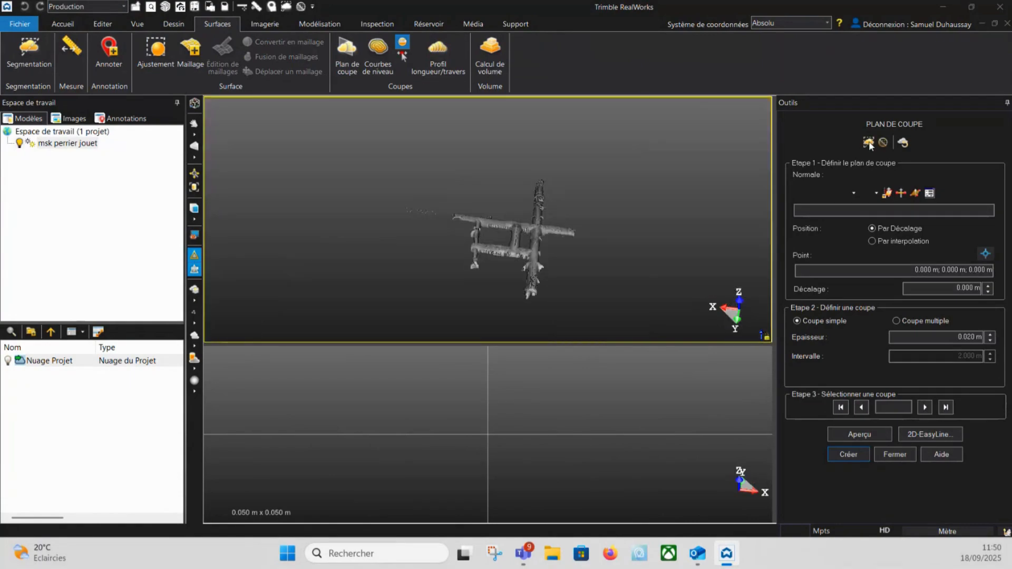
{"action": "left_click", "coordinate": [833, 199]}
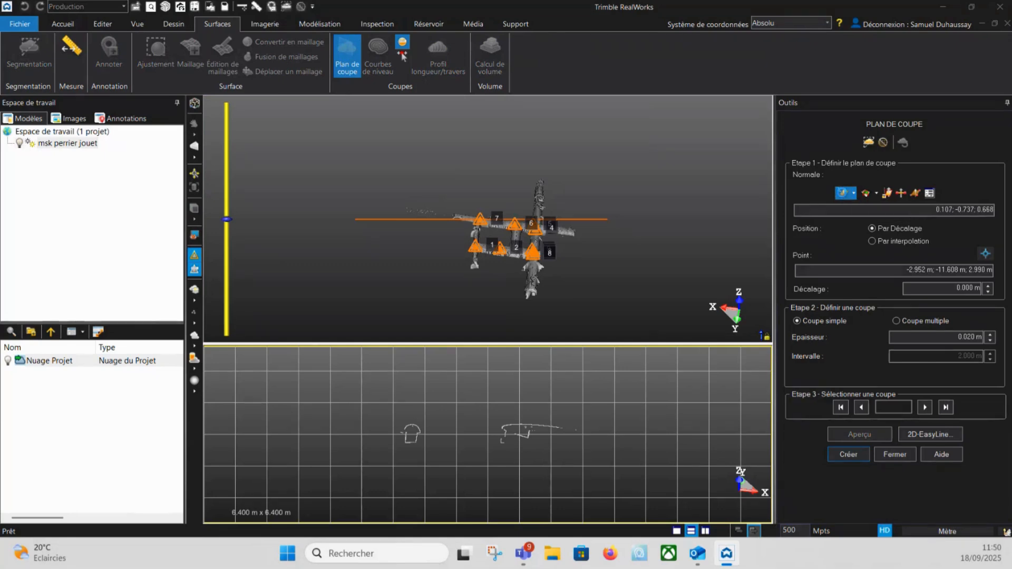
{"action": "left_click", "coordinate": [842, 193]}
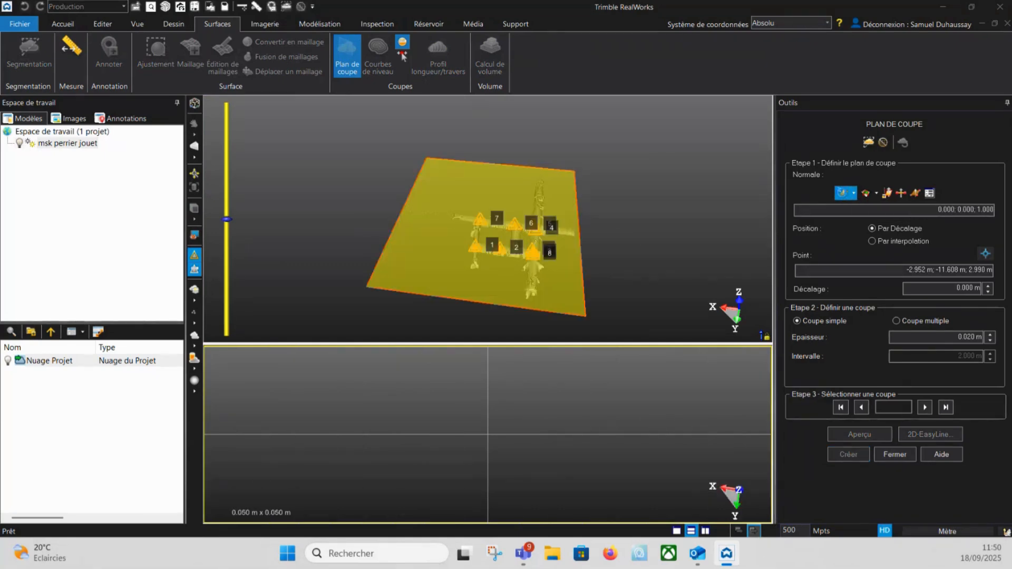
{"action": "left_click", "coordinate": [842, 222]}
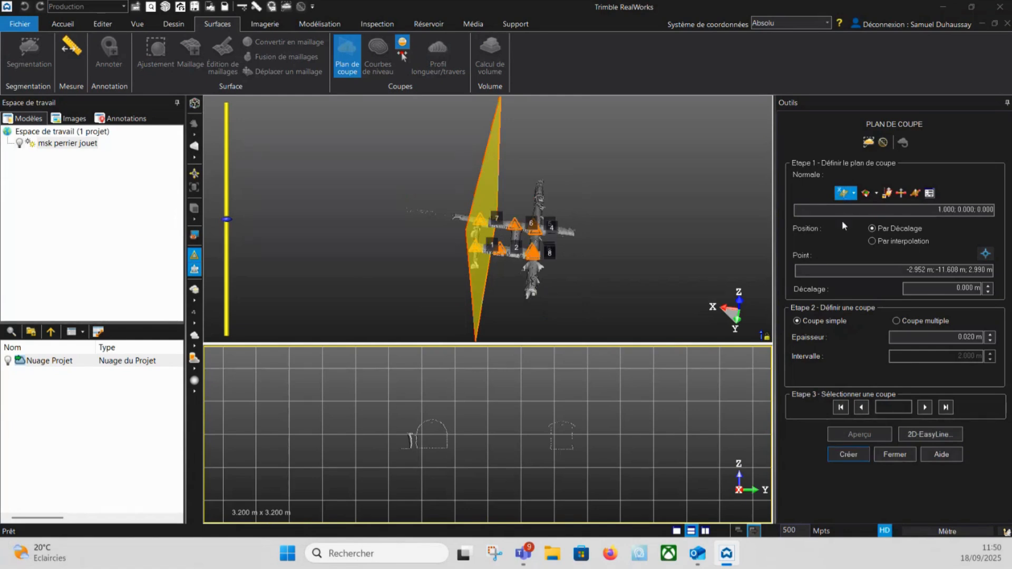
Position the cutting plane through a picked point on the gallery beside stations 4 and 5
{"action": "left_click", "coordinate": [991, 255]}
{"action": "scroll", "coordinate": [543, 236], "scroll_direction": "up", "scroll_amount": 5}
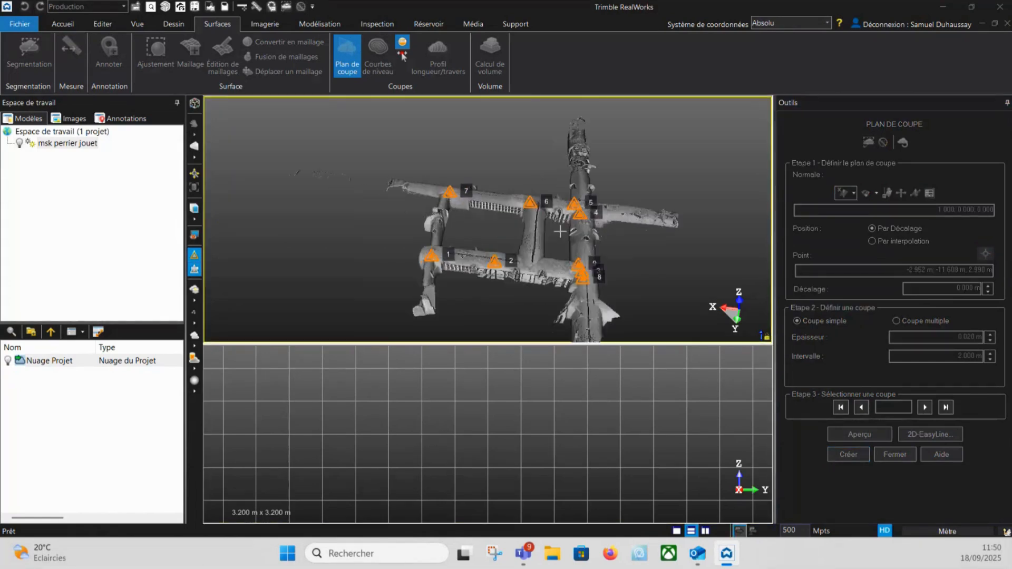
{"action": "scroll", "coordinate": [572, 182], "scroll_direction": "up", "scroll_amount": 3}
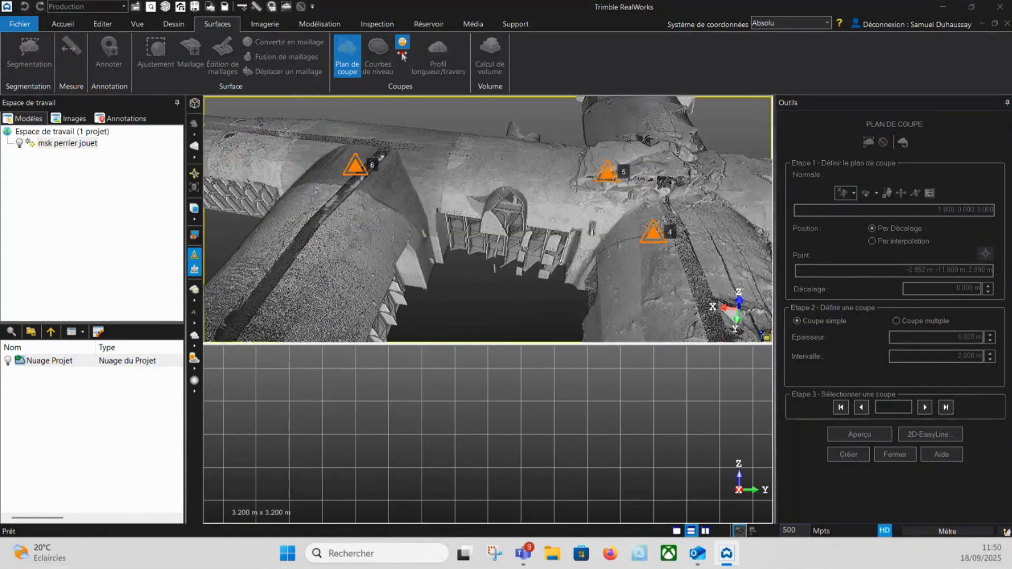
{"action": "left_click", "coordinate": [594, 232]}
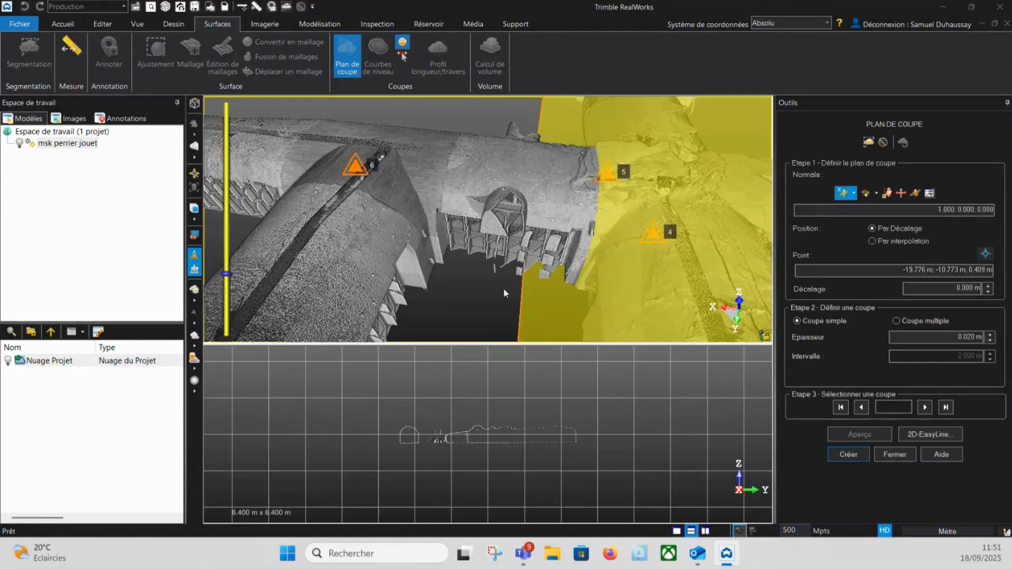
Check where the plane crosses the gallery and create a single cross-section cloud 0.020 m thick
{"action": "left_click_drag", "start_coordinate": [534, 220], "coordinate": [635, 233]}
{"action": "middle_click_drag", "start_coordinate": [636, 233], "coordinate": [517, 188]}
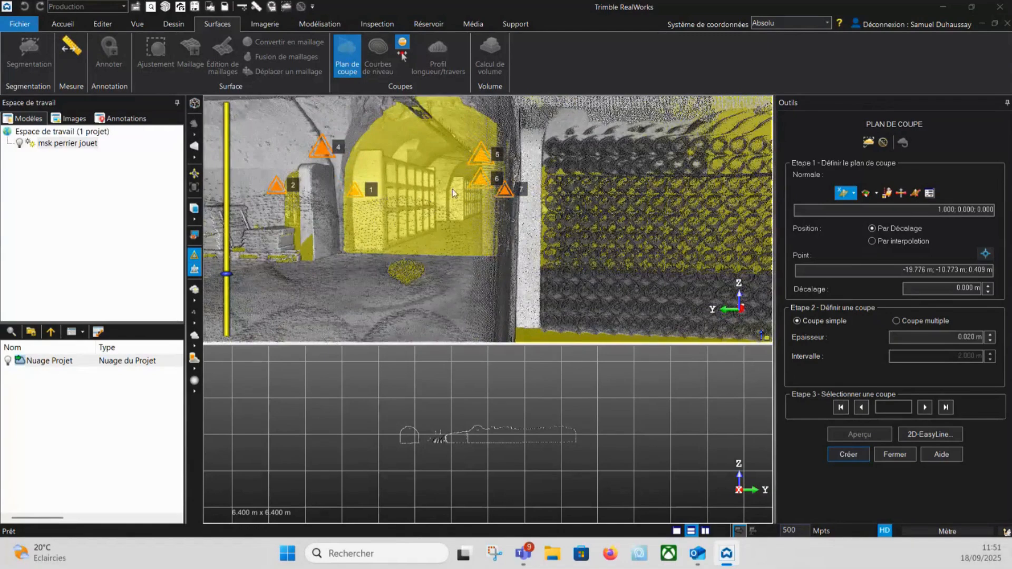
{"action": "left_click_drag", "start_coordinate": [452, 189], "coordinate": [443, 179]}
{"action": "scroll", "coordinate": [443, 182], "scroll_direction": "up", "scroll_amount": 1}
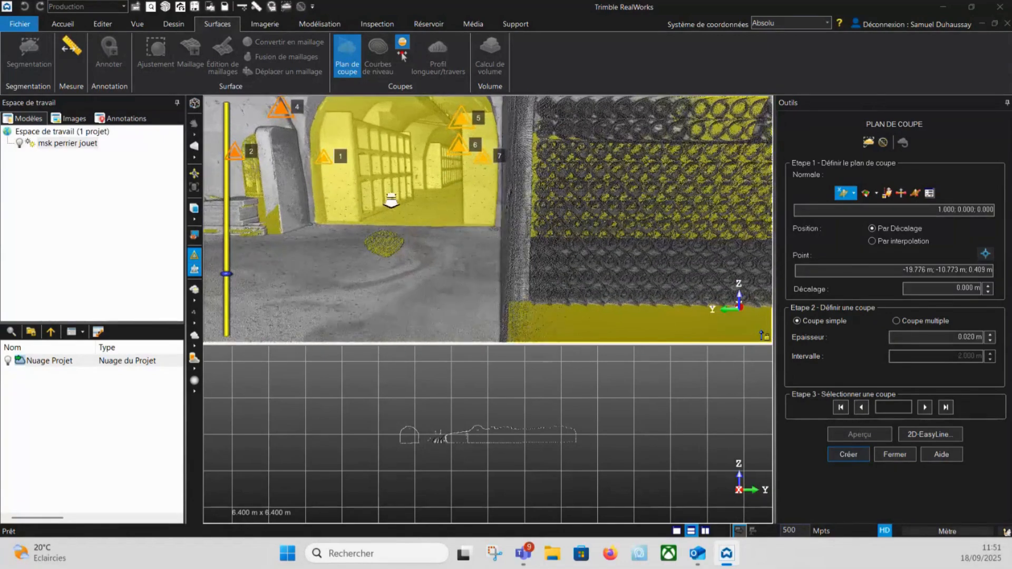
{"action": "scroll", "coordinate": [424, 194], "scroll_direction": "up", "scroll_amount": 2}
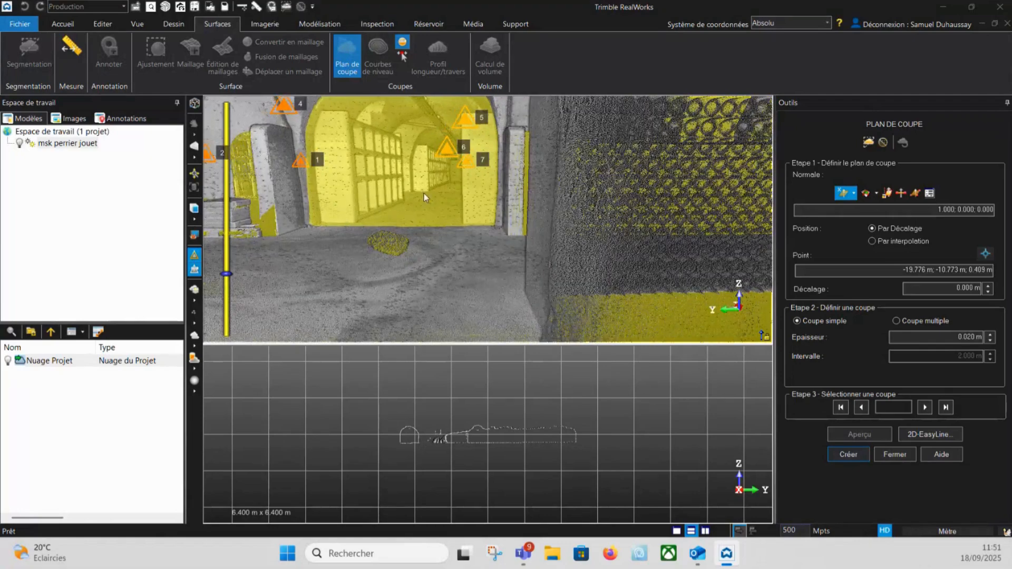
{"action": "mouse_move", "coordinate": [433, 203]}
{"action": "left_mouse_down"}
{"action": "mouse_move", "coordinate": [498, 208]}
{"action": "mouse_move", "coordinate": [524, 242]}
{"action": "mouse_move", "coordinate": [553, 243]}
{"action": "mouse_move", "coordinate": [532, 254]}
{"action": "left_mouse_up"}
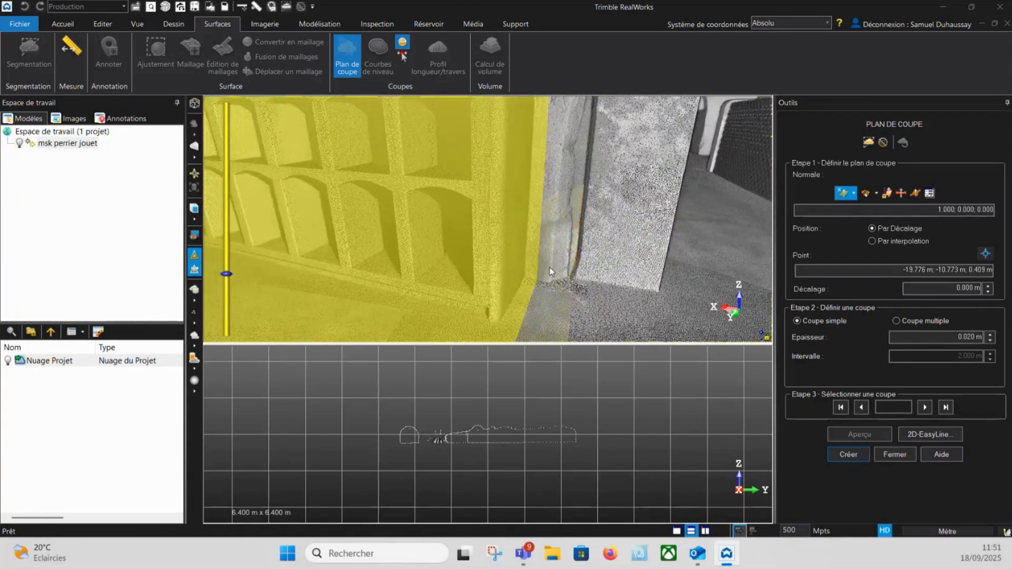
{"action": "double_click", "coordinate": [953, 338]}
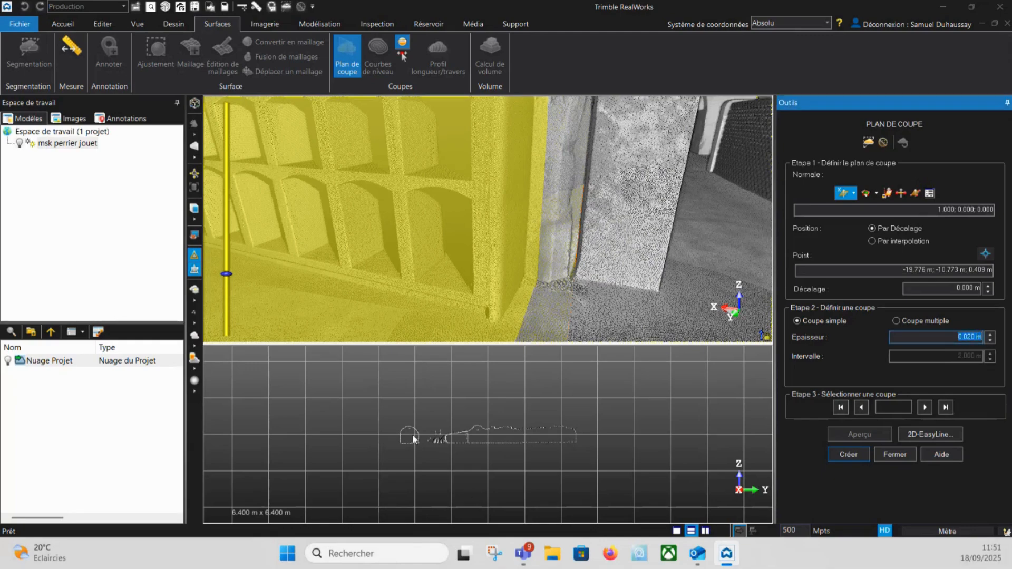
{"action": "left_click", "coordinate": [848, 454]}
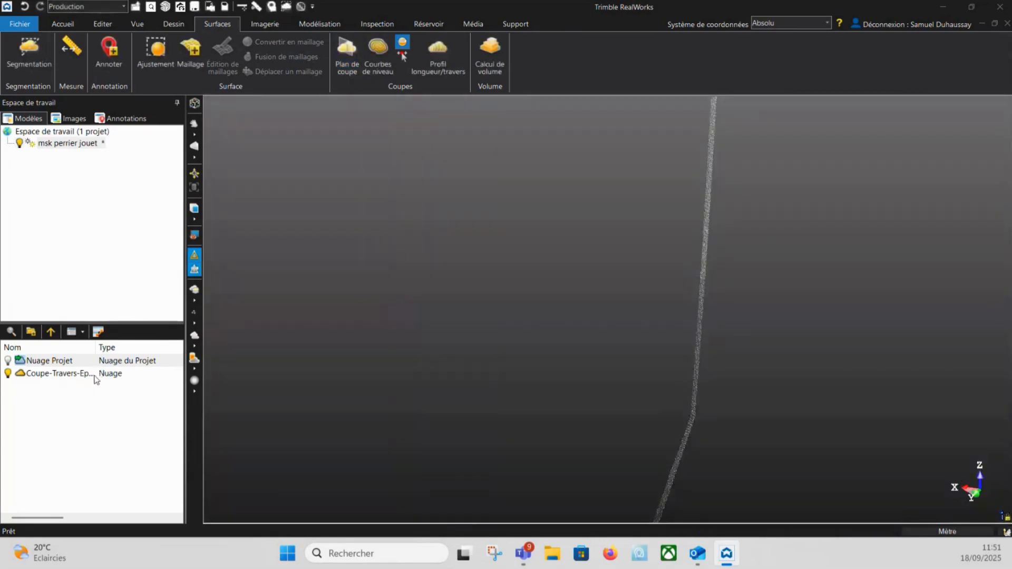
View the new cross-section cloud head-on, framing the vault outline around stations 4 and 5
{"action": "left_click", "coordinate": [94, 376]}
{"action": "left_click_drag", "start_coordinate": [755, 394], "coordinate": [681, 396]}
{"action": "scroll", "coordinate": [649, 311], "scroll_direction": "up", "scroll_amount": 4}
{"action": "left_click", "coordinate": [916, 347]}
{"action": "middle_click_drag", "start_coordinate": [794, 424], "coordinate": [767, 375]}
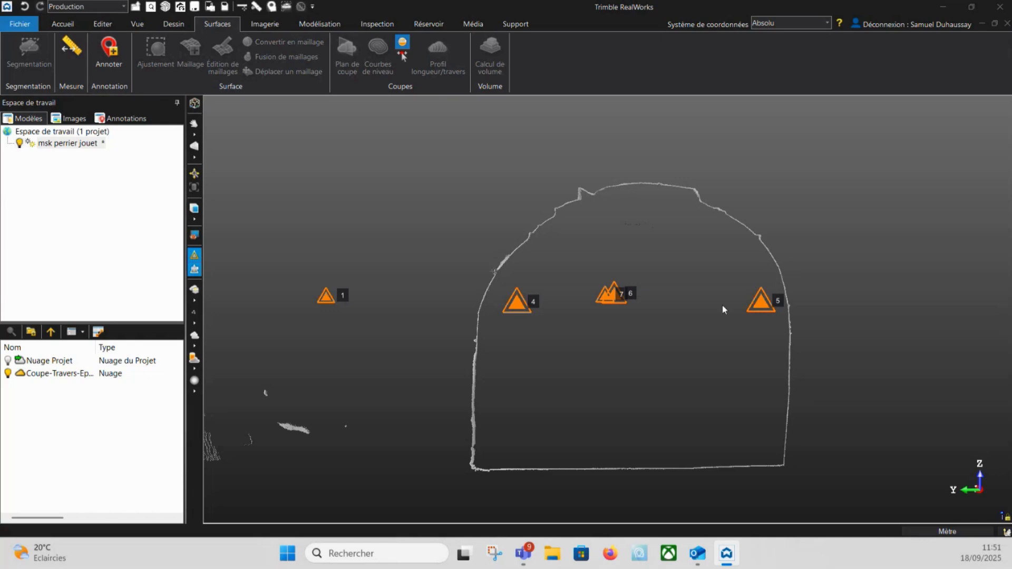
Enter station 4's panoramic view and examine the cross-section outline overlaid on the gallery imagery
{"action": "mouse_move", "coordinate": [512, 319]}
{"action": "double_click", "coordinate": [517, 310]}
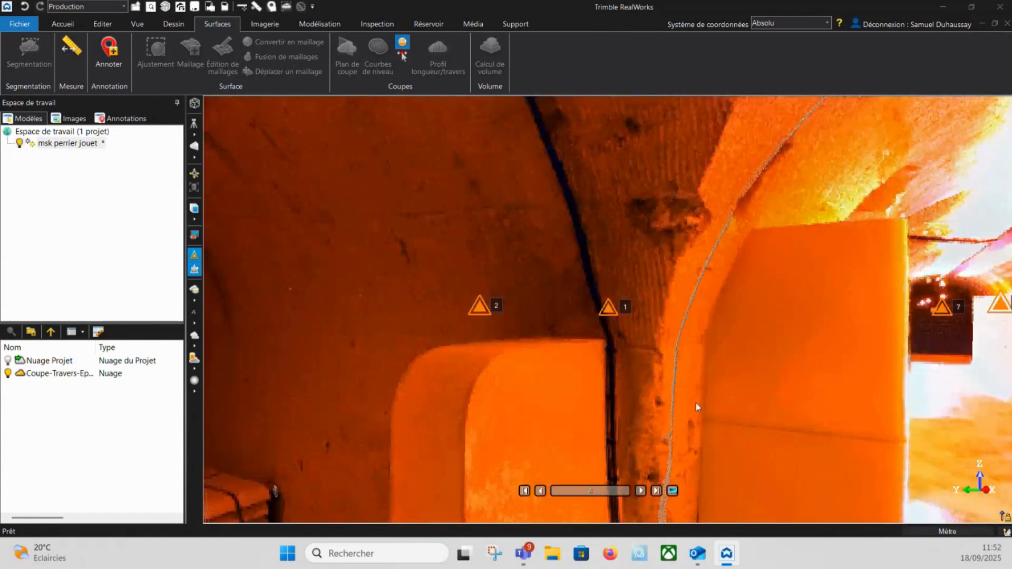
{"action": "left_click_drag", "start_coordinate": [858, 395], "coordinate": [341, 282]}
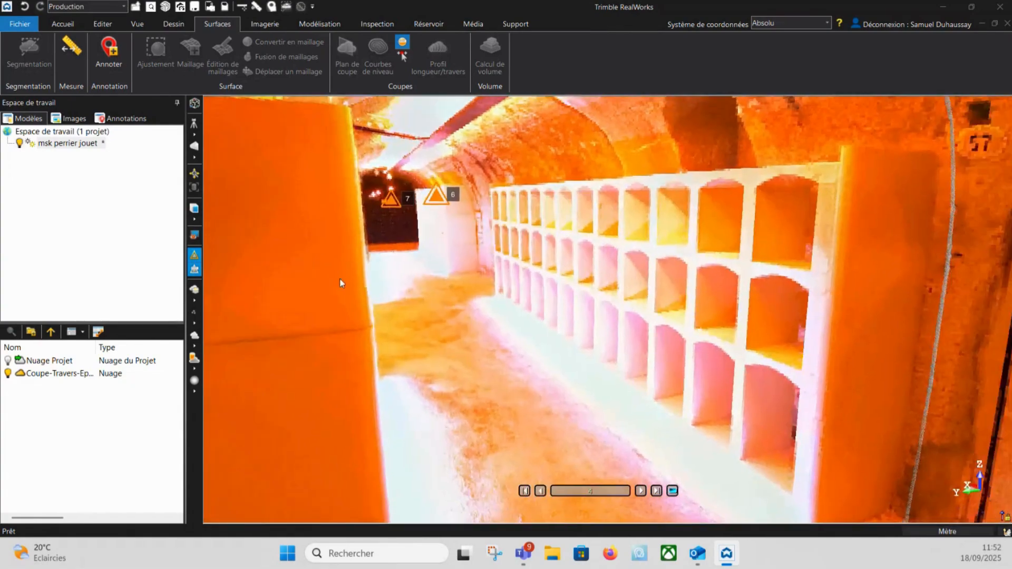
{"action": "left_click_drag", "start_coordinate": [505, 302], "coordinate": [760, 349]}
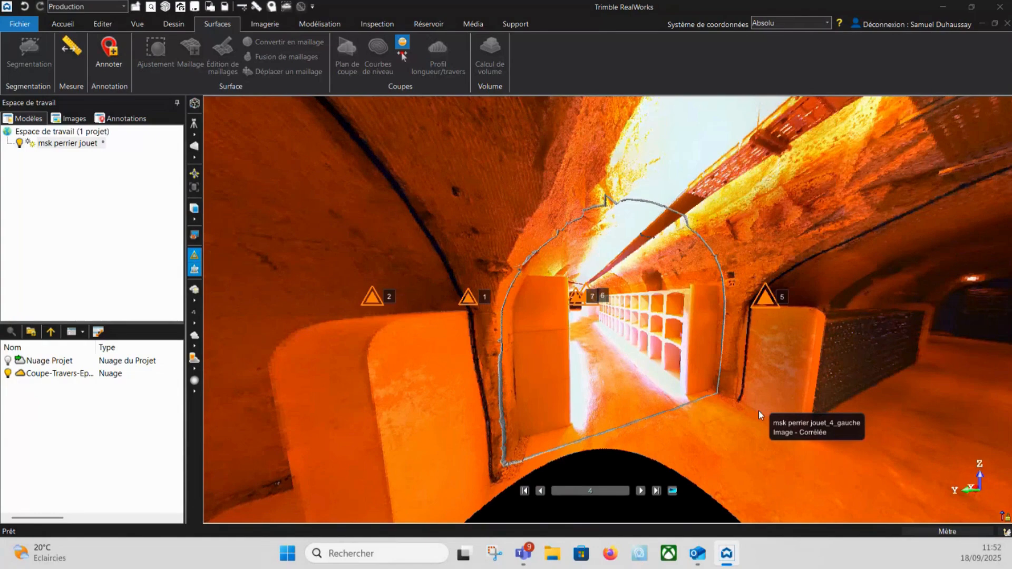
{"action": "left_click_drag", "start_coordinate": [684, 445], "coordinate": [848, 439]}
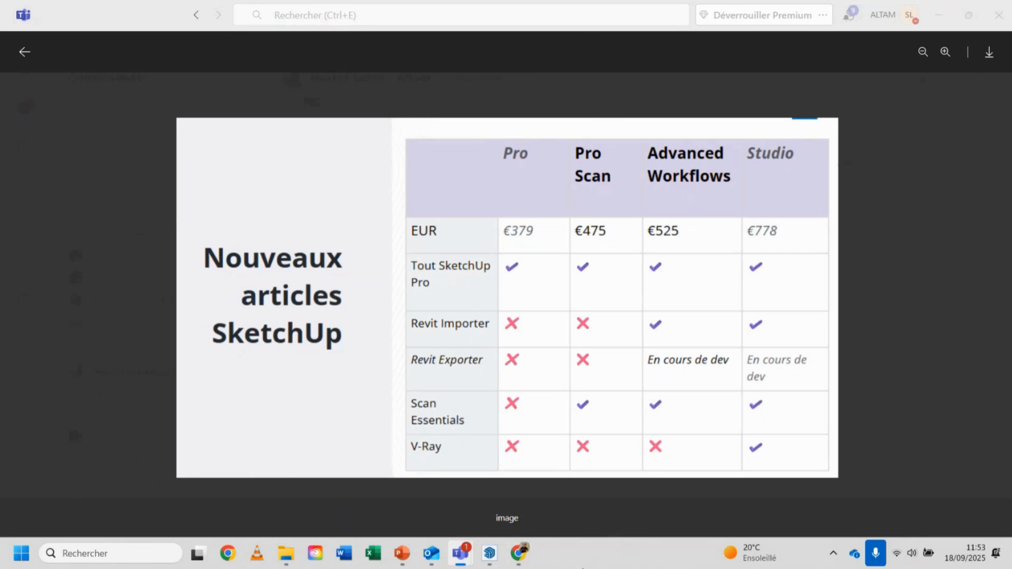
Switch to the Teams meeting window, read the chat message about SketchUp Pro Scan and close the conversation
{"action": "mouse_move", "coordinate": [459, 553]}
{"action": "left_click", "coordinate": [469, 414]}
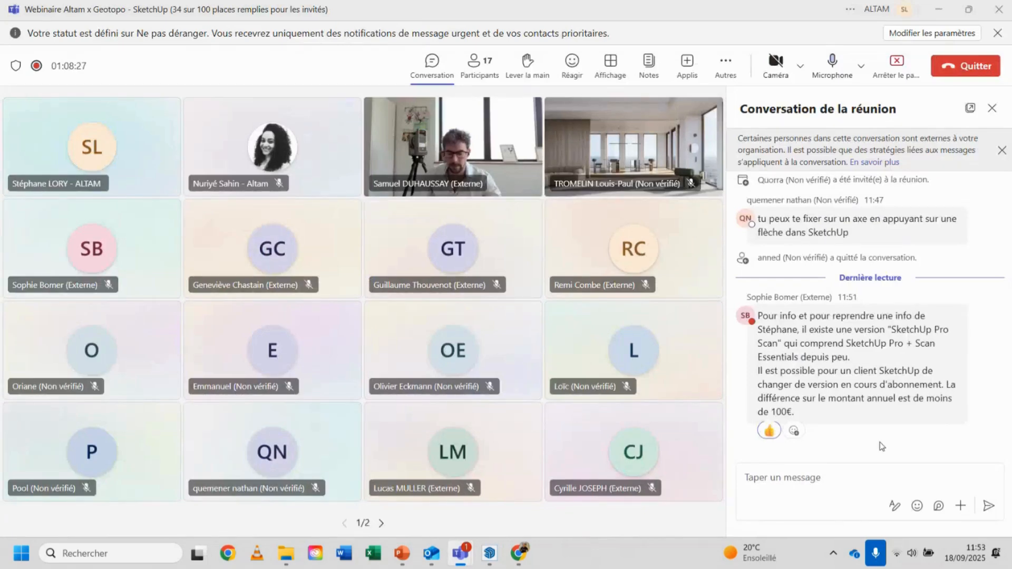
{"action": "mouse_move", "coordinate": [801, 365]}
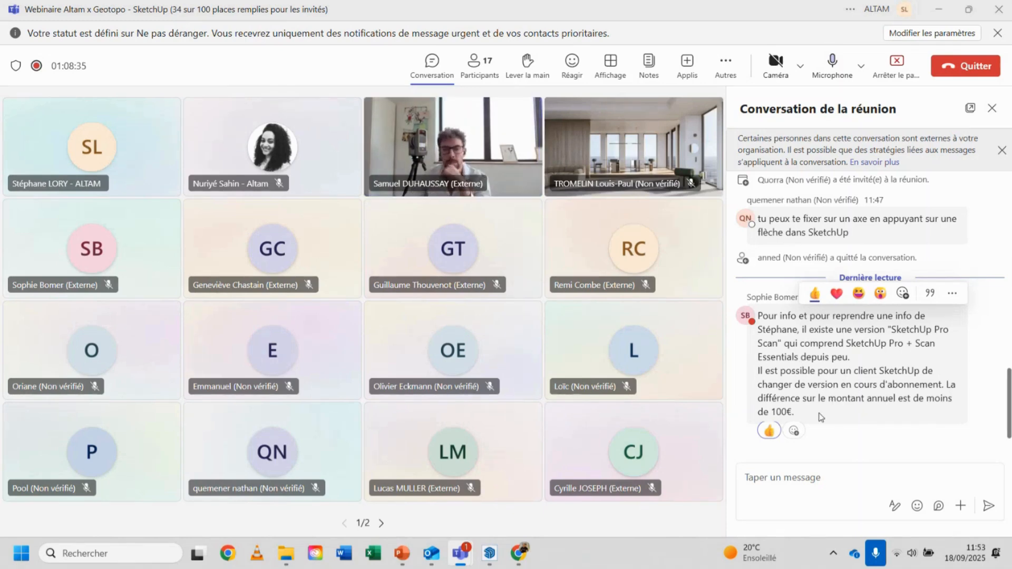
{"action": "left_click", "coordinate": [993, 109]}
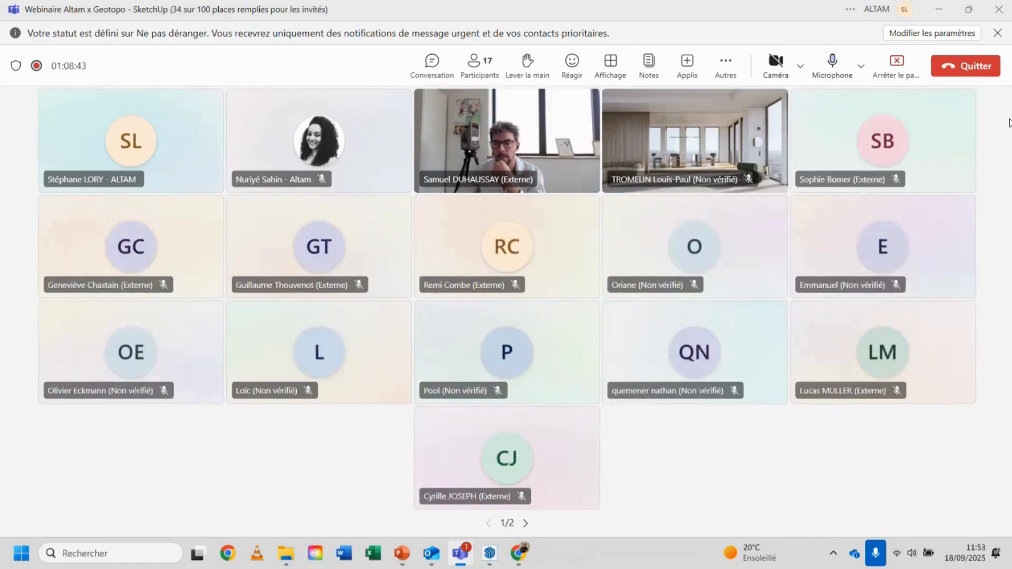
Switch to the PowerPoint webinar presentation and start the slide show from slide 13, the X9 Starter Kit offer
{"action": "left_click", "coordinate": [402, 553]}
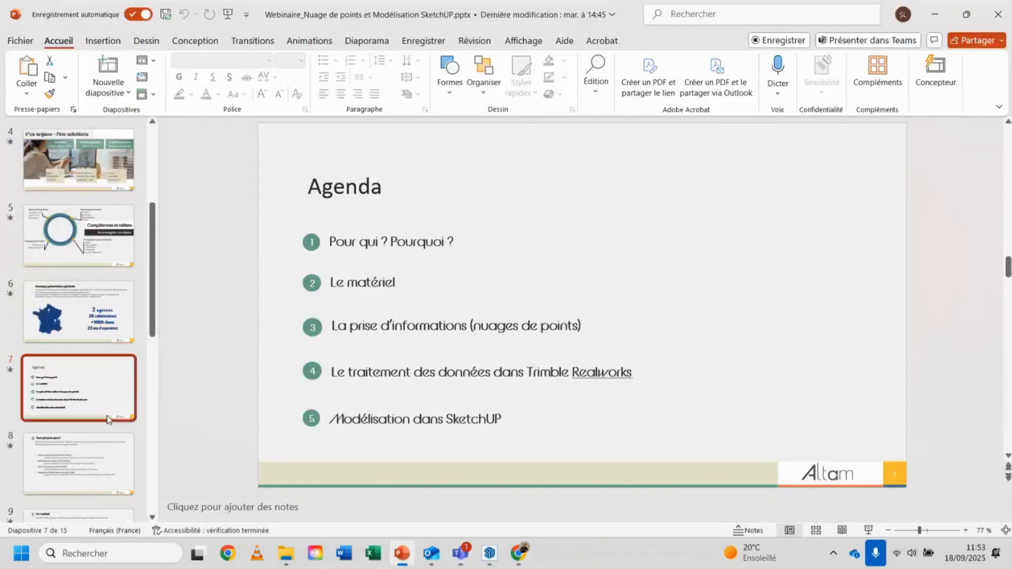
{"action": "scroll", "coordinate": [108, 422], "scroll_direction": "down", "scroll_amount": 1}
{"action": "scroll", "coordinate": [108, 427], "scroll_direction": "down", "scroll_amount": 2}
{"action": "scroll", "coordinate": [106, 427], "scroll_direction": "down", "scroll_amount": 5}
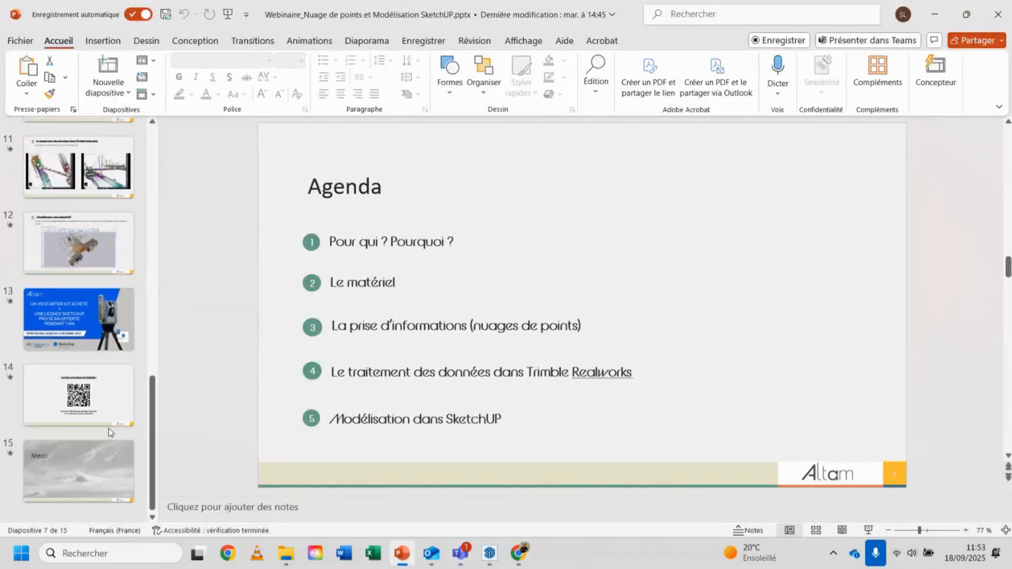
{"action": "left_click", "coordinate": [90, 317]}
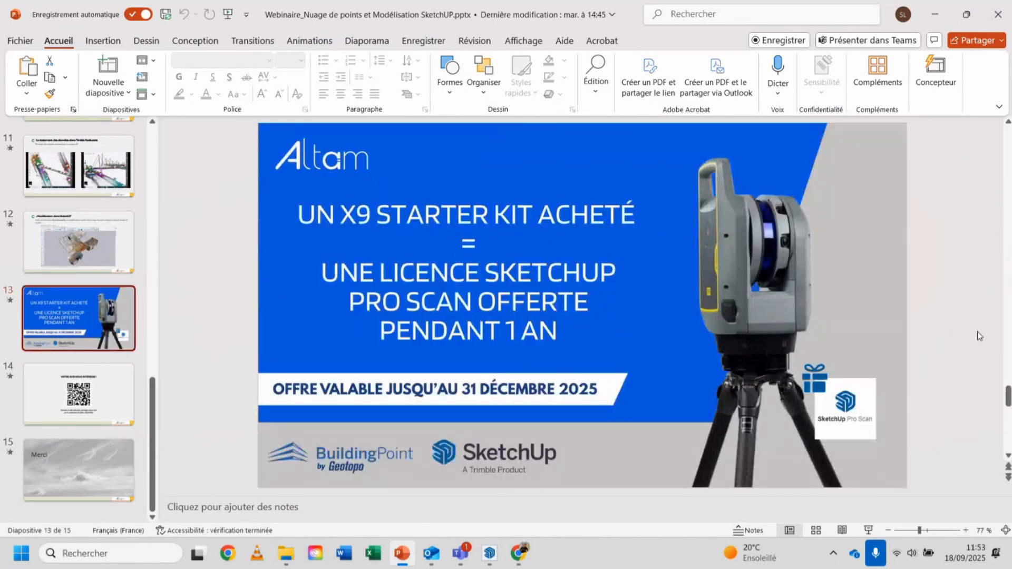
{"action": "left_click", "coordinate": [869, 530]}
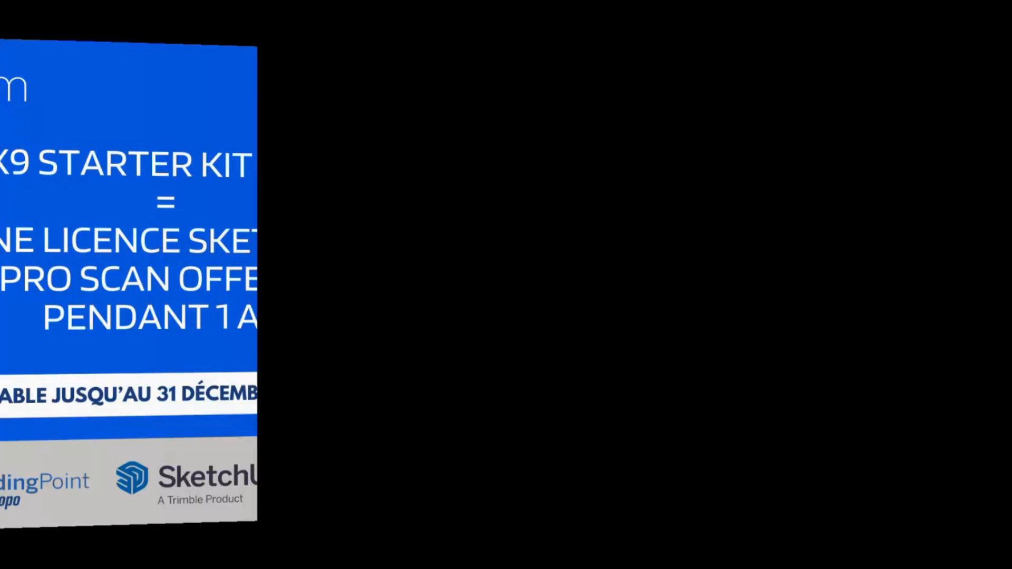